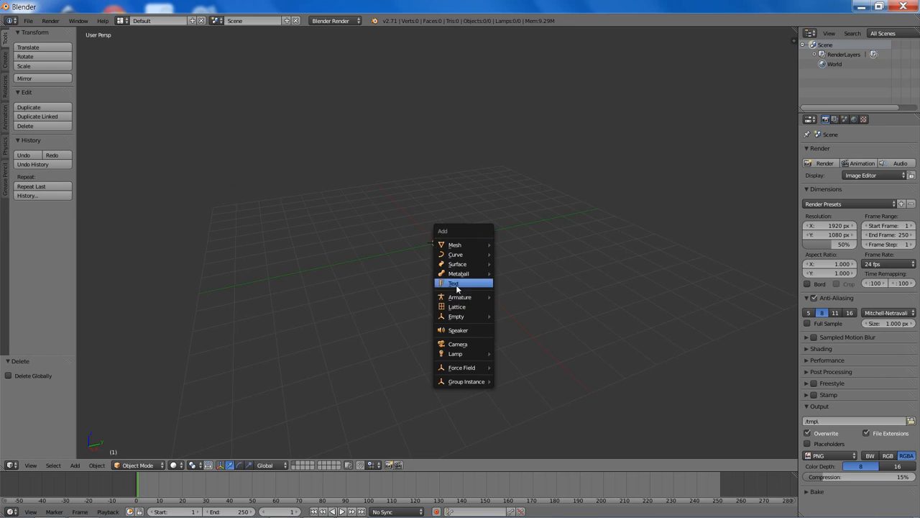
Add a text object in top view and load the Lane font from the lane folder as its regular font
click(455, 284)
key(KP_7)
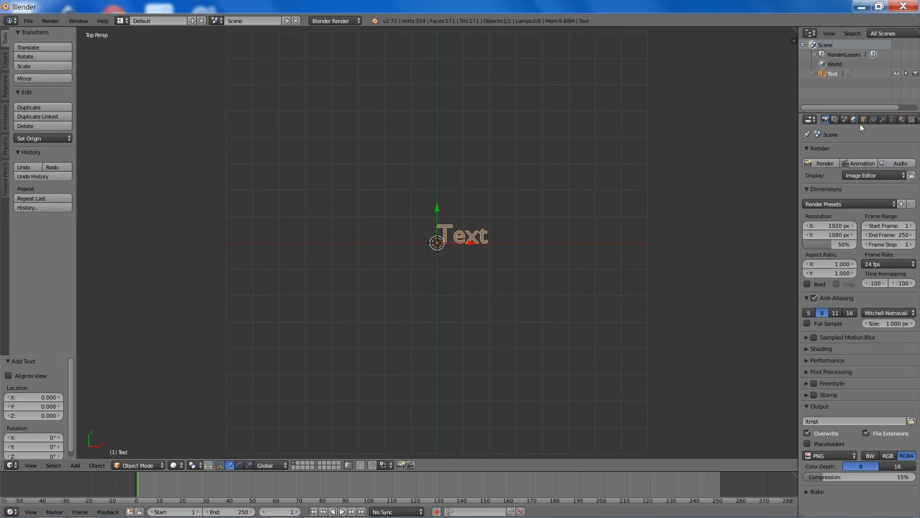
click(893, 119)
scroll(874, 319, down, 3)
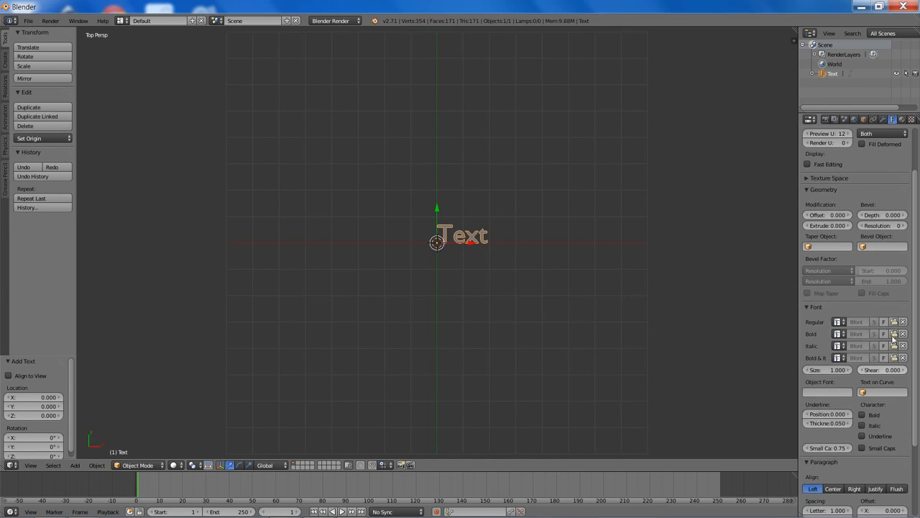
click(898, 326)
click(26, 210)
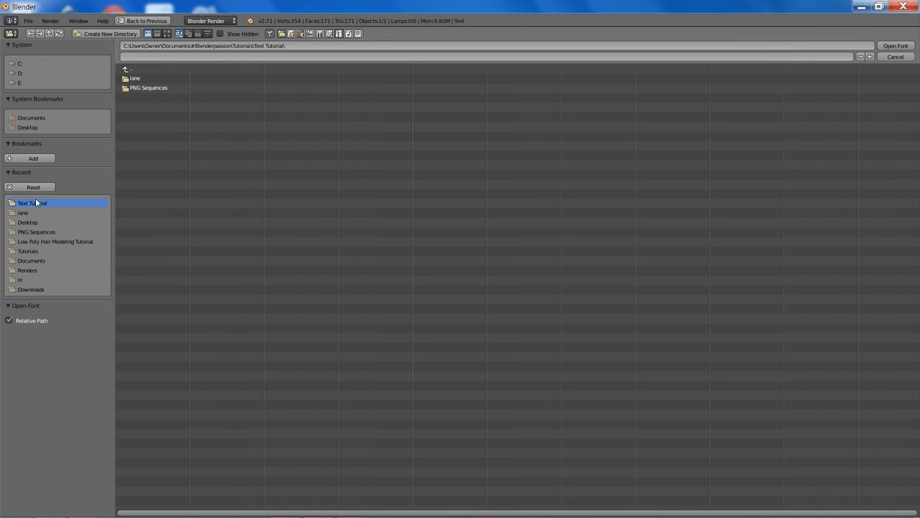
double_click(149, 89)
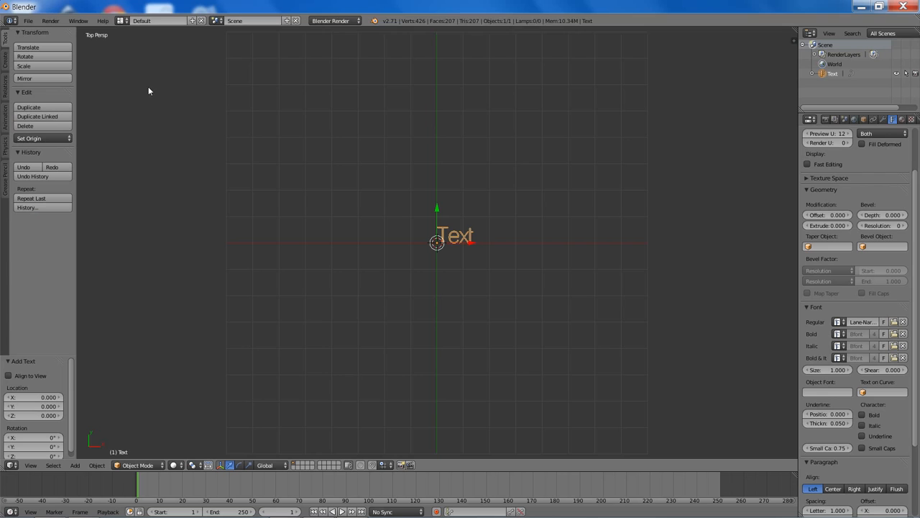
Replace the default wording of the text object with "blenderpassion.com"
shift+middle_drag(492, 194, 475, 207)
scroll(476, 208, up, 5)
key(Tab)
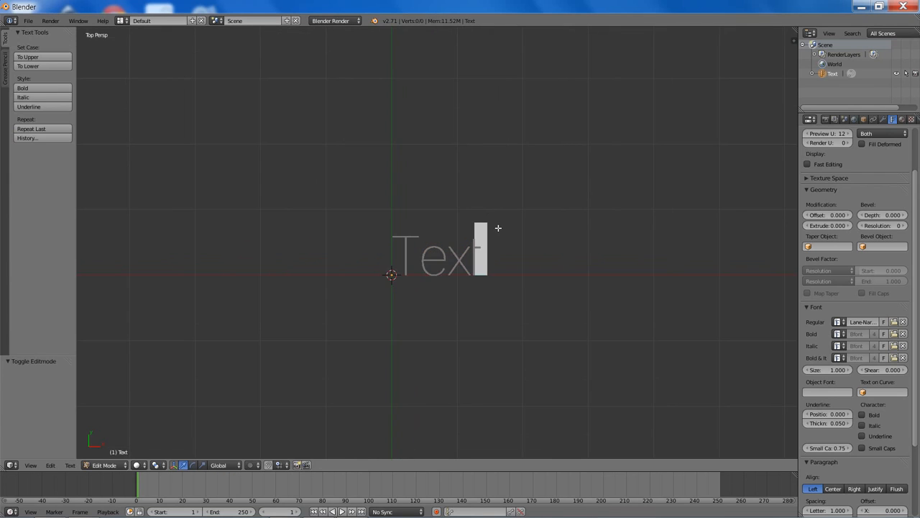
key(ctrl+a)
text(blenderpassi)
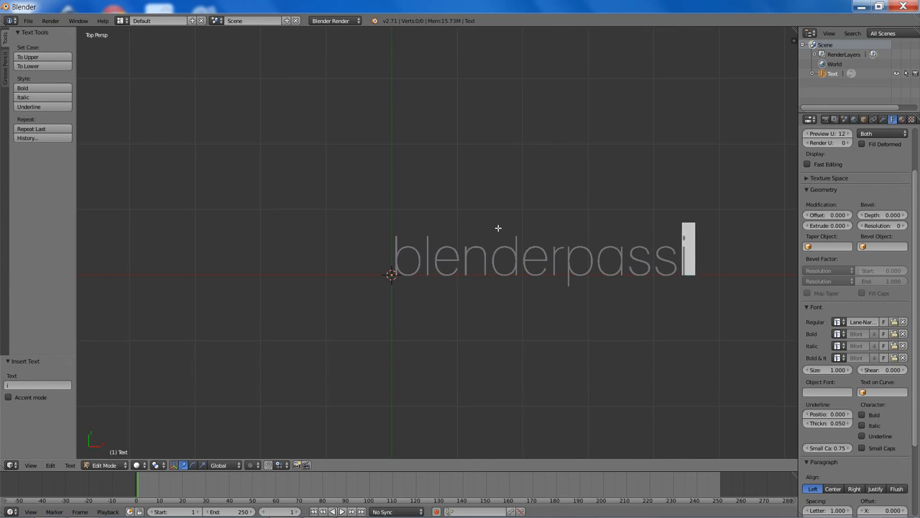
text(on.com)
key(Tab)
shift+middle_drag(501, 227, 361, 227)
Split the 3D view to add a Node Editor below it and change the render engine to Cycles Render
drag(4, 467, 9, 294)
click(11, 465)
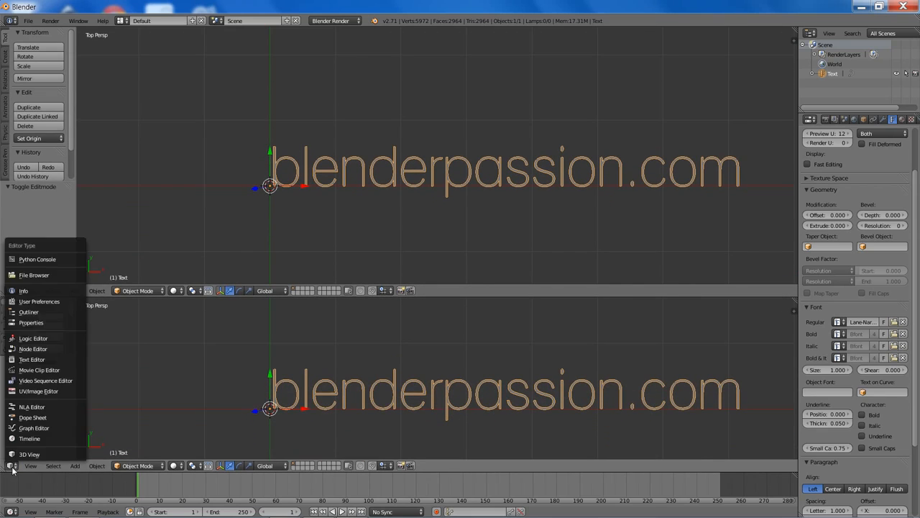
click(29, 296)
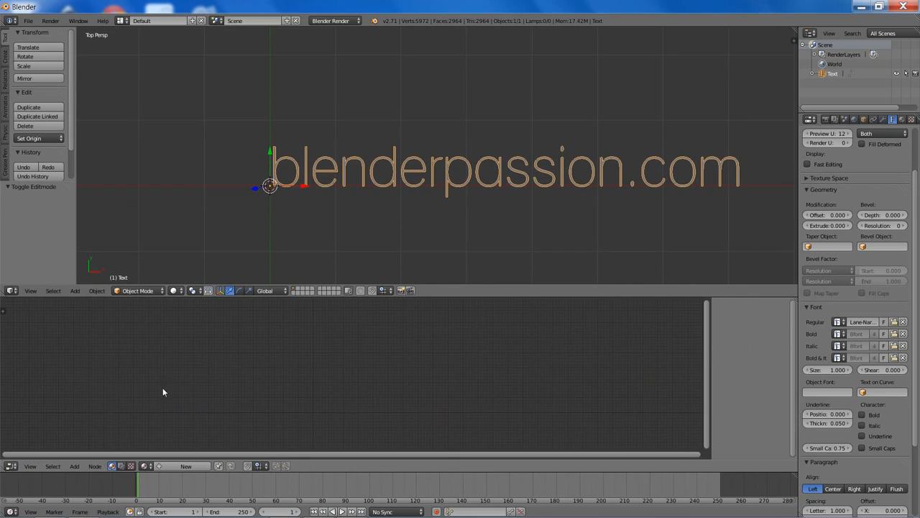
click(331, 20)
click(327, 54)
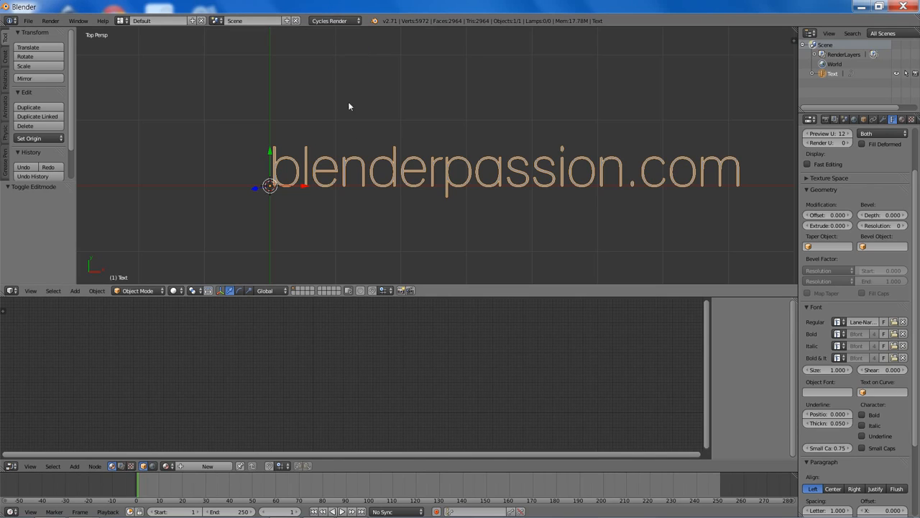
Enable the Screencast Keys add-on in the user preferences and start its key display in the 3D view
key(ctrl+alt+u)
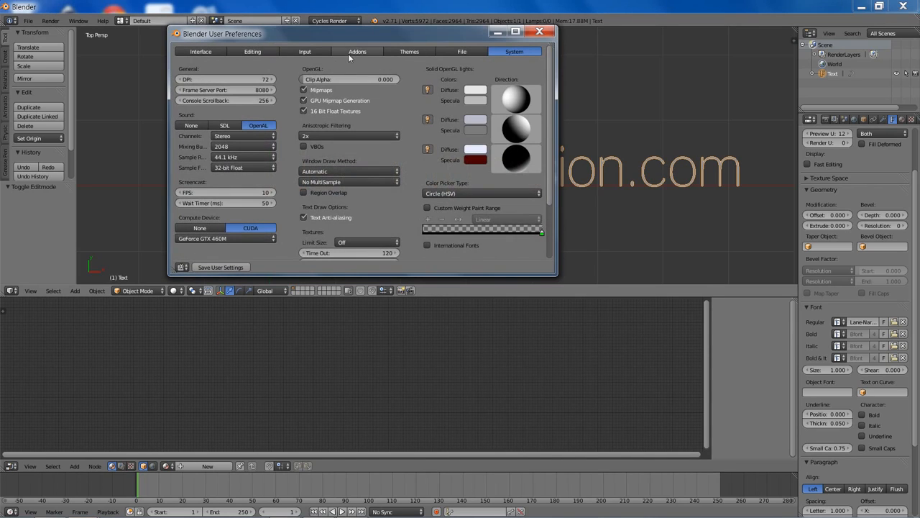
click(357, 53)
scroll(376, 106, down, 4)
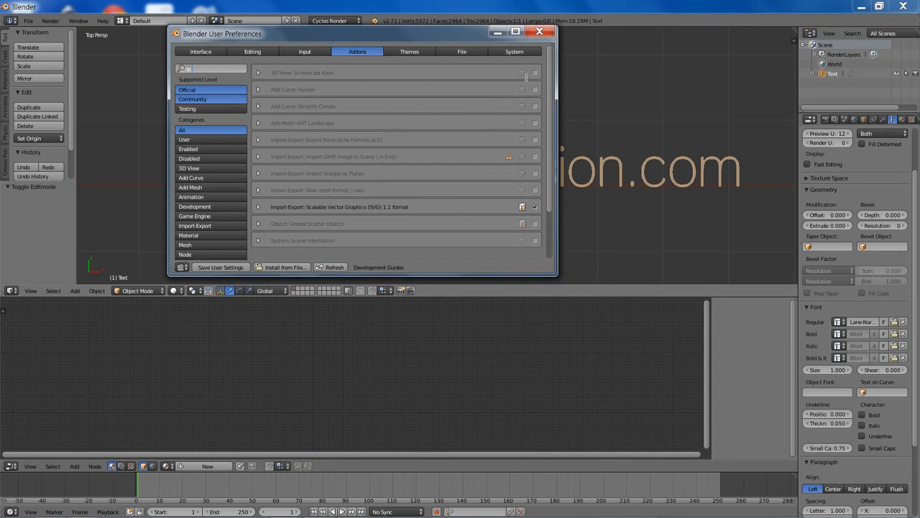
click(534, 73)
click(539, 32)
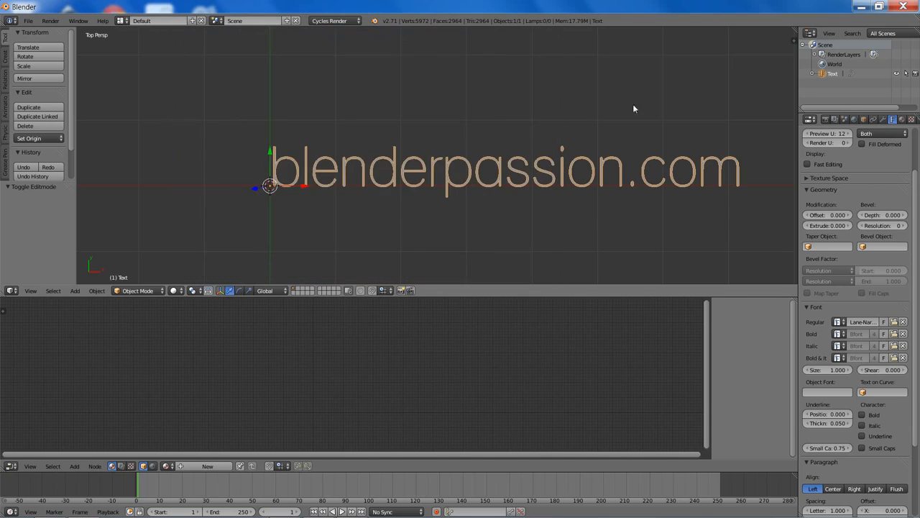
key(n)
key(n)
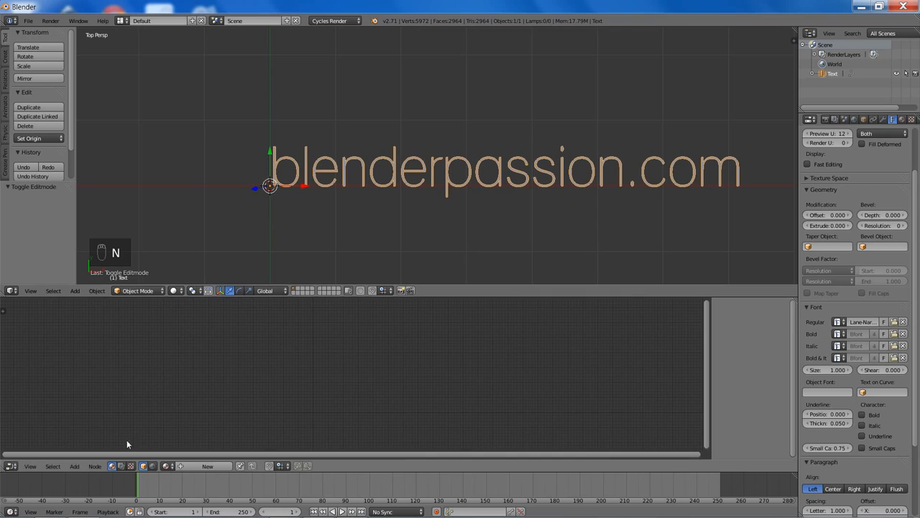
Create a new material named Text for the text object and delete its Diffuse BSDF node
click(185, 466)
click(186, 465)
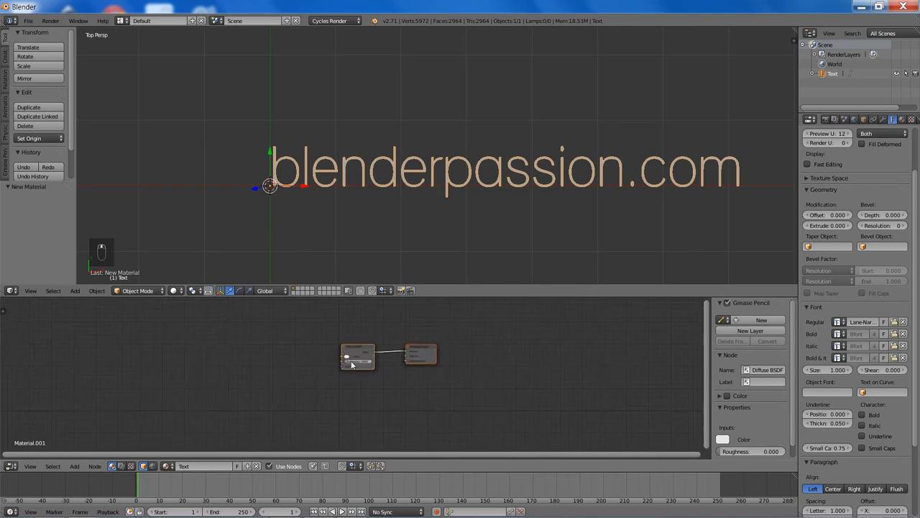
key(x)
Add Mix Shader, Transparent BSDF and Emission nodes before the Material Output node
key(shift+a)
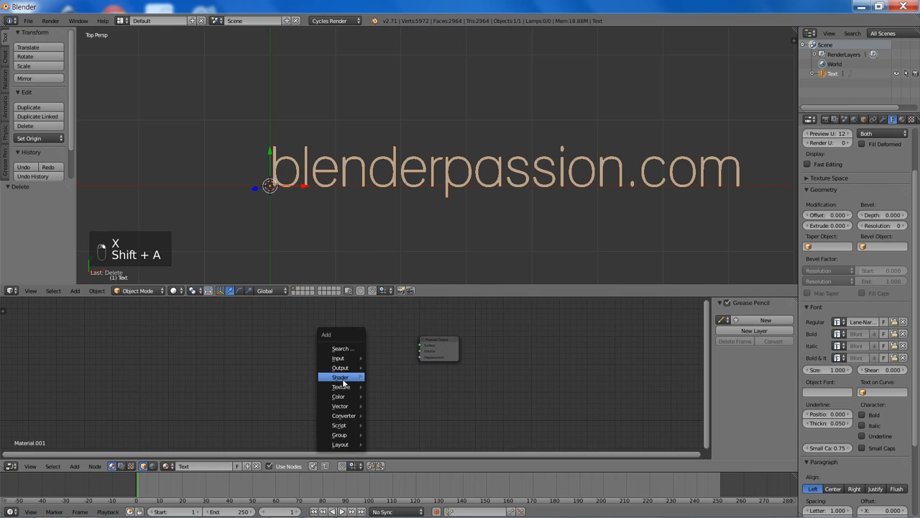
mouse_move(345, 379)
click(386, 367)
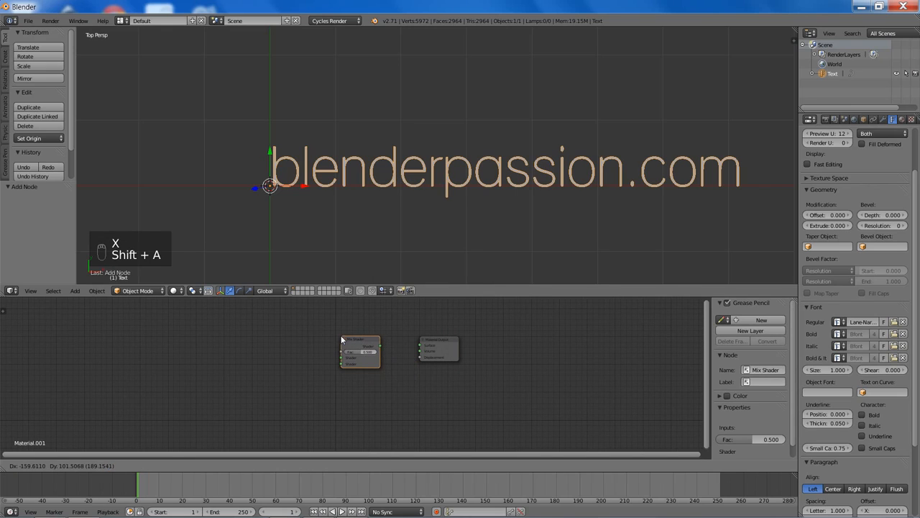
click(339, 341)
key(shift+a)
mouse_move(320, 363)
click(352, 214)
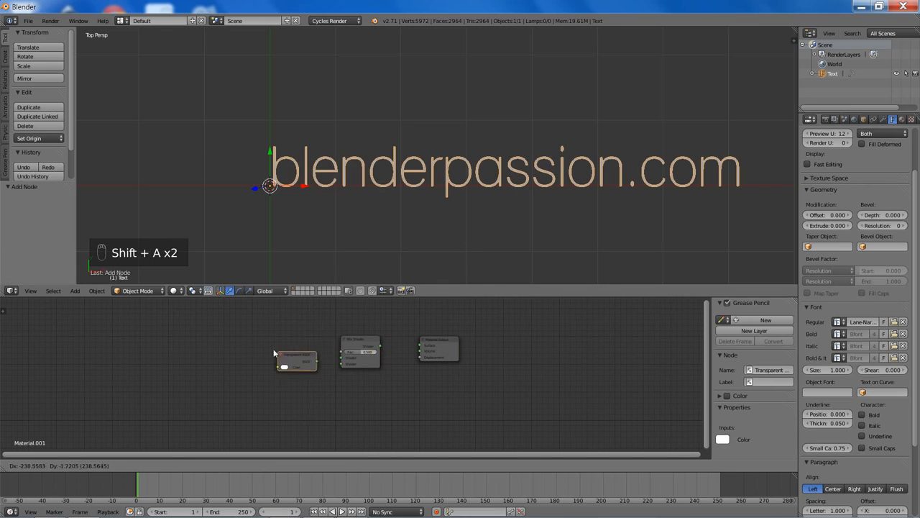
click(245, 349)
key(shift+a)
click(345, 290)
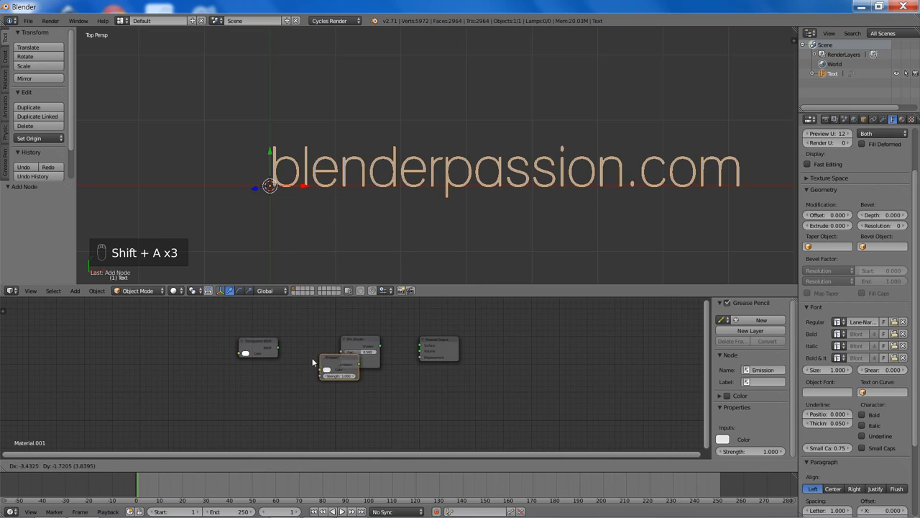
click(284, 392)
Link Transparent BSDF and Emission to the Mix Shader's shader inputs and the Mix Shader to the Material Output surface
drag(283, 393, 338, 362)
drag(279, 350, 341, 357)
click(376, 347)
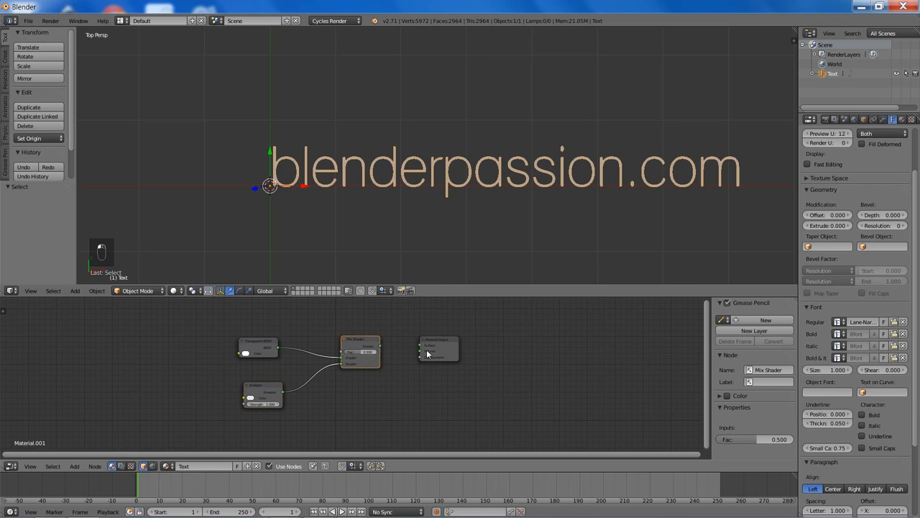
shift+click(437, 347)
key(f)
Display the 3D view as rendered and set the world surface color to 0.017 for red, green and blue
key(shift+z)
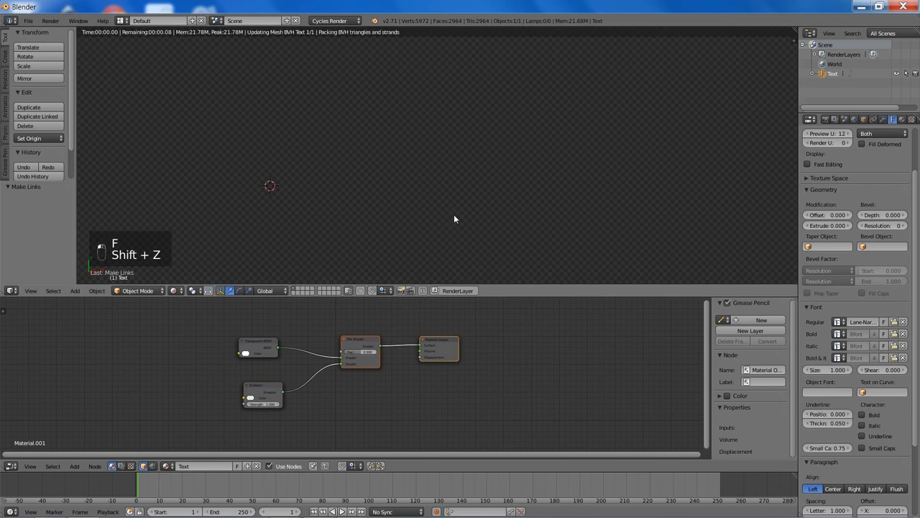
click(854, 118)
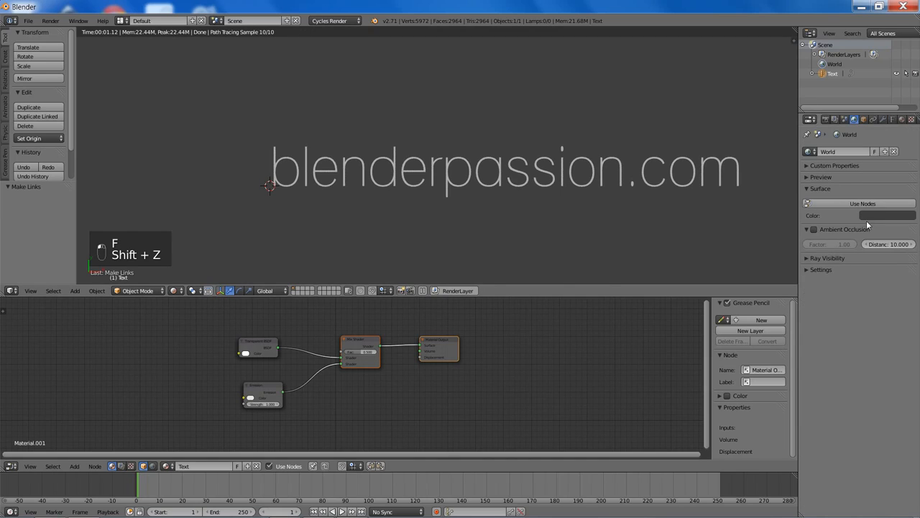
click(868, 215)
click(869, 181)
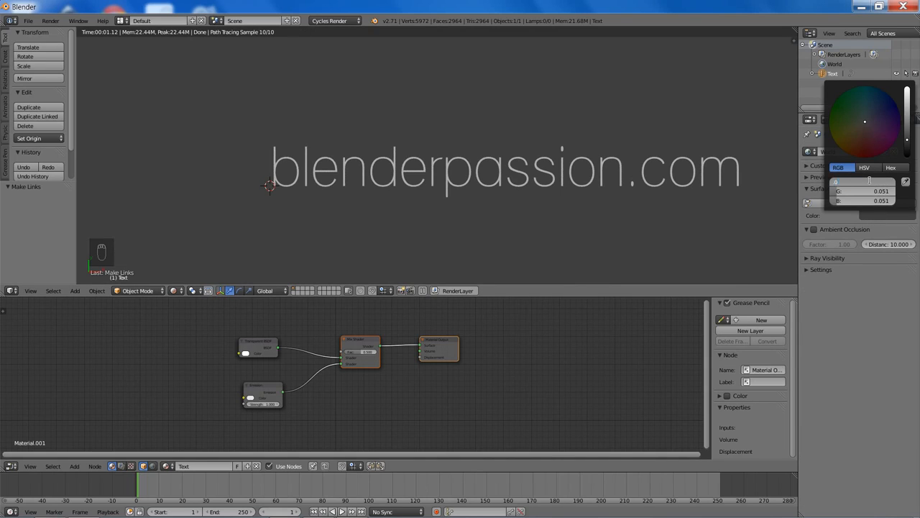
key(Return)
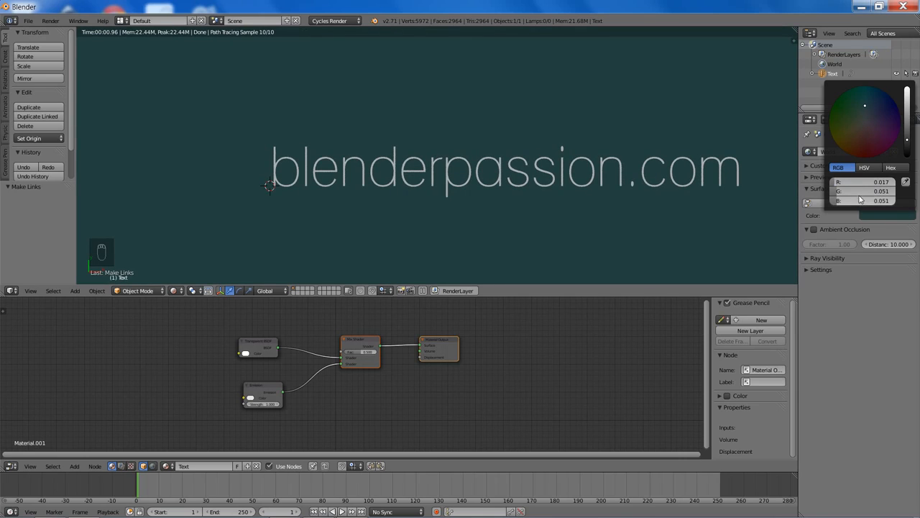
text(0.017)
text(0.017)
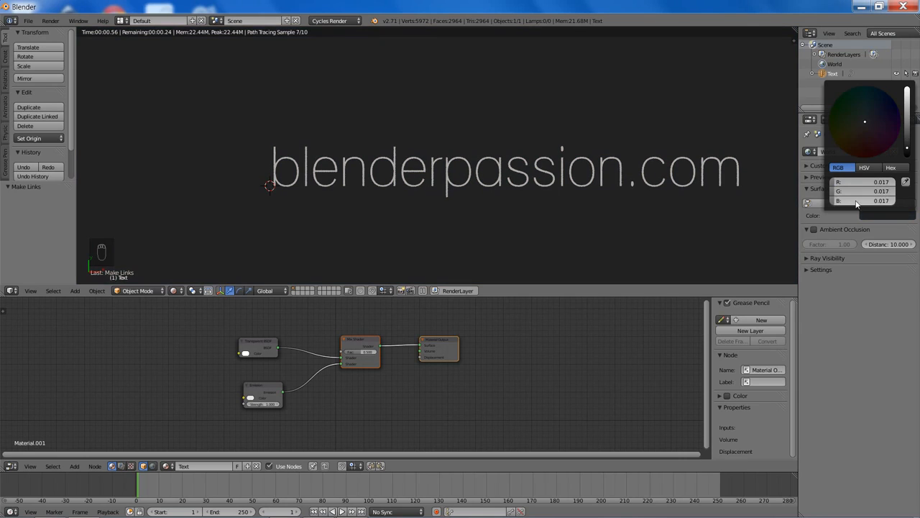
Save the scene over Text Tutorial.blend in the Text Tutorial folder
middle_drag(321, 348, 344, 351)
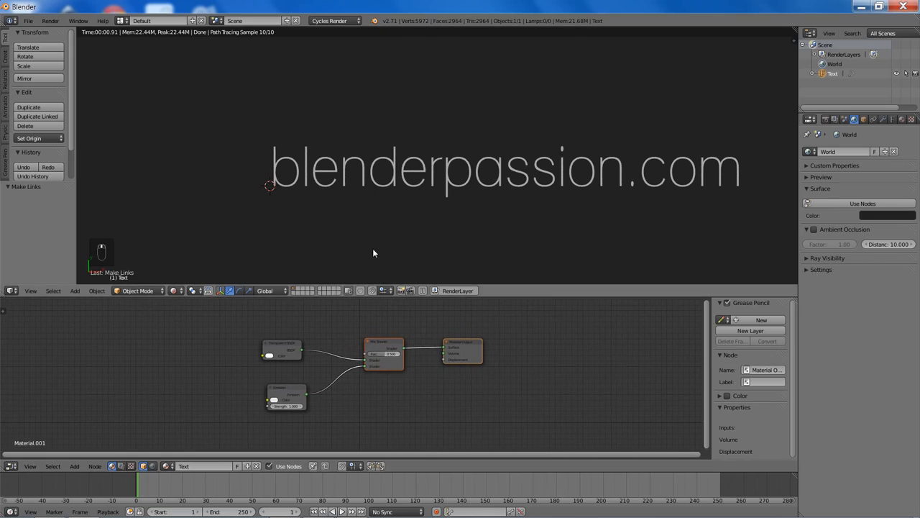
key(ctrl+s)
click(171, 107)
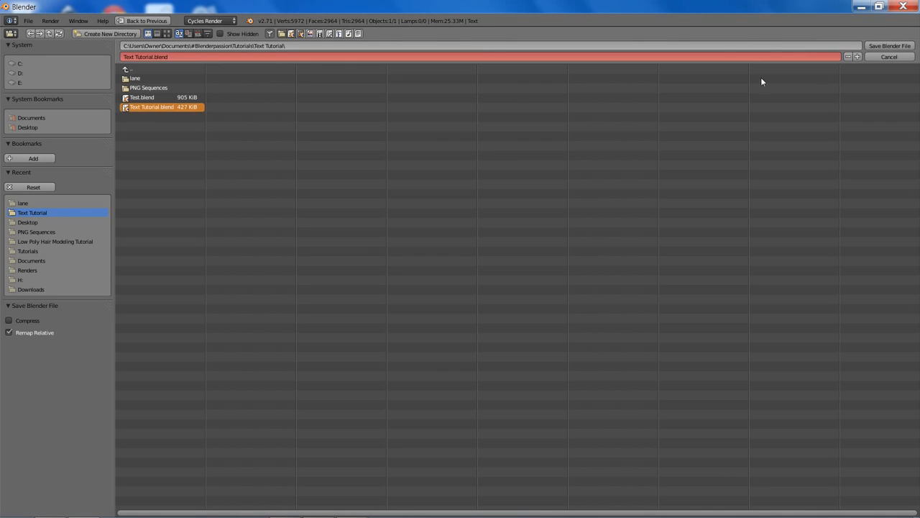
click(908, 47)
Move the Emission node so that it lines up below the Transparent BSDF node
scroll(324, 352, up, 2)
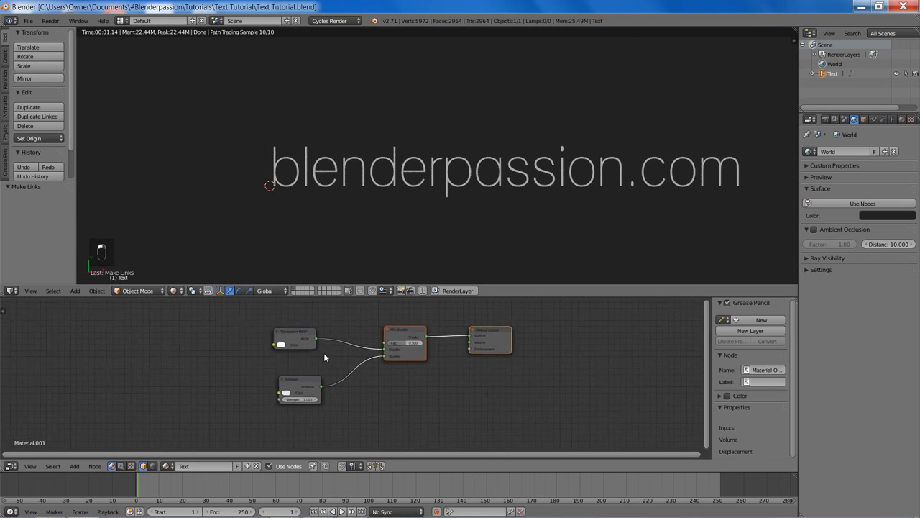
right_click(303, 381)
key(g)
click(299, 382)
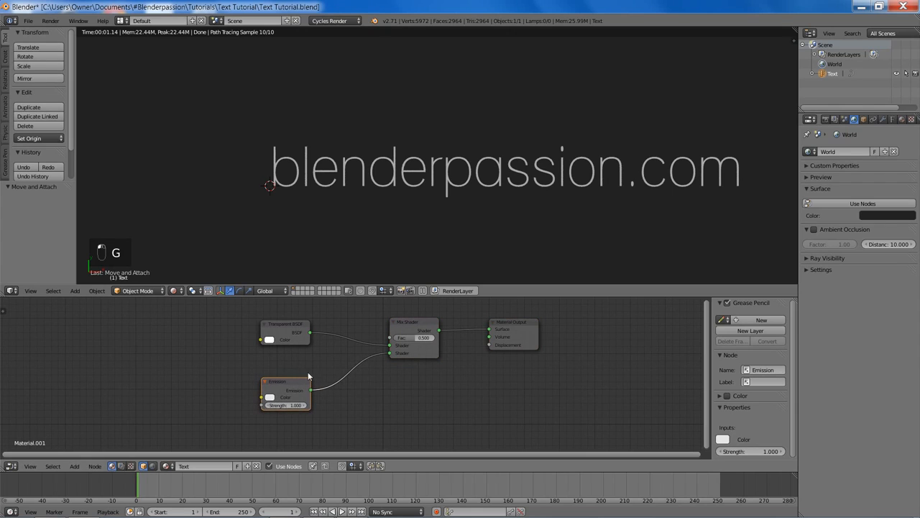
Set the Emission strength to 0.5 and the Mix Shader factor to 1.000
middle_drag(369, 358, 394, 373)
click(320, 418)
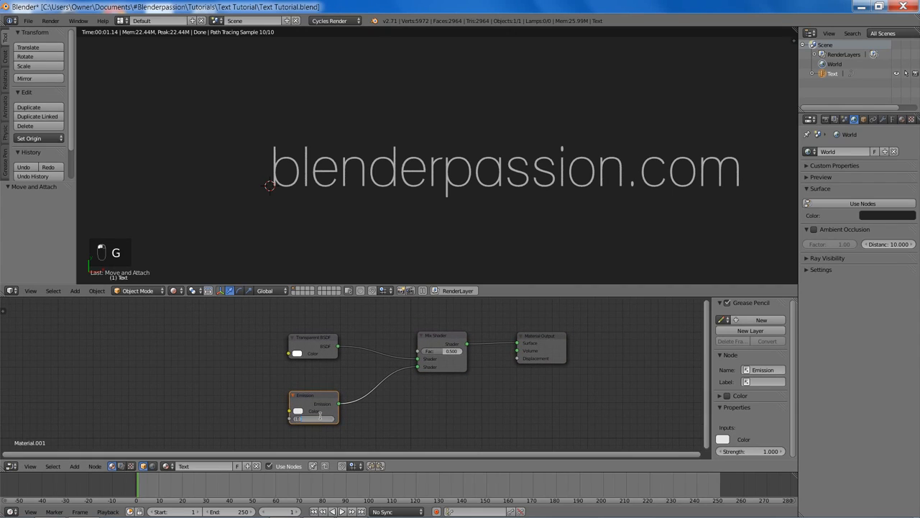
text(0.5)
key(Return)
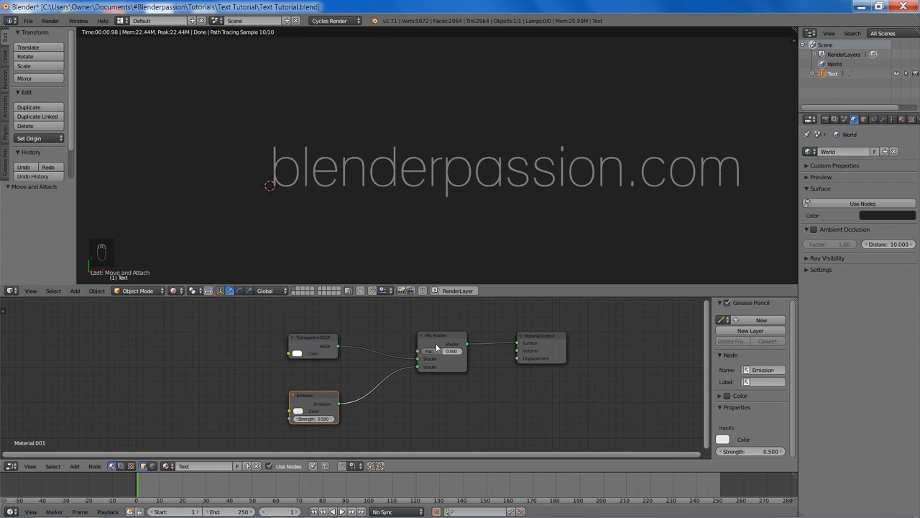
drag(442, 351, 469, 351)
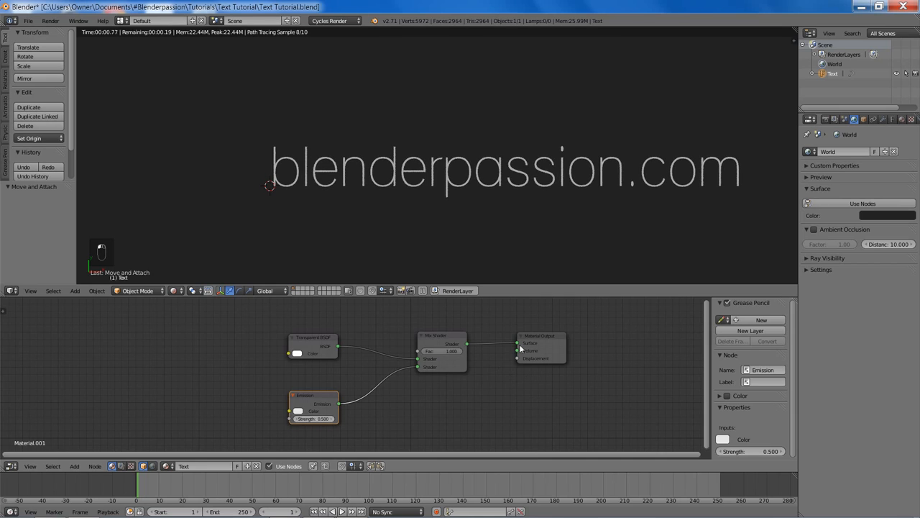
Return the 3D view to solid shading and save the scene over the existing file
key(z)
key(z)
key(z)
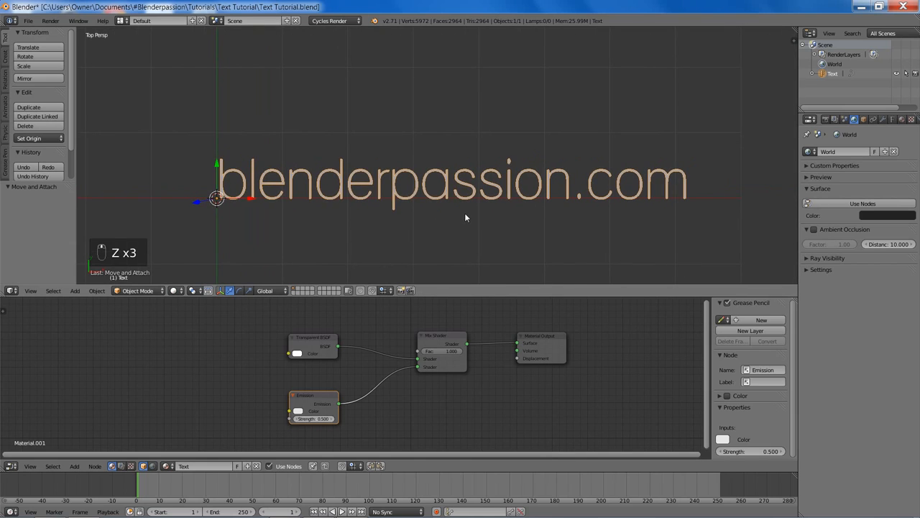
key(ctrl+s)
click(465, 214)
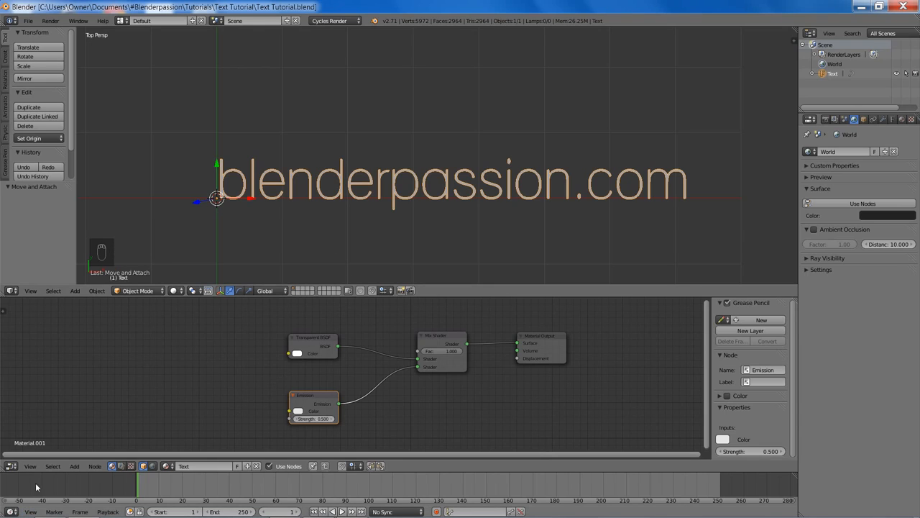
Enlarge the timeline area, split it horizontally, and turn the lower part into a Dope Sheet editor
drag(62, 466, 61, 425)
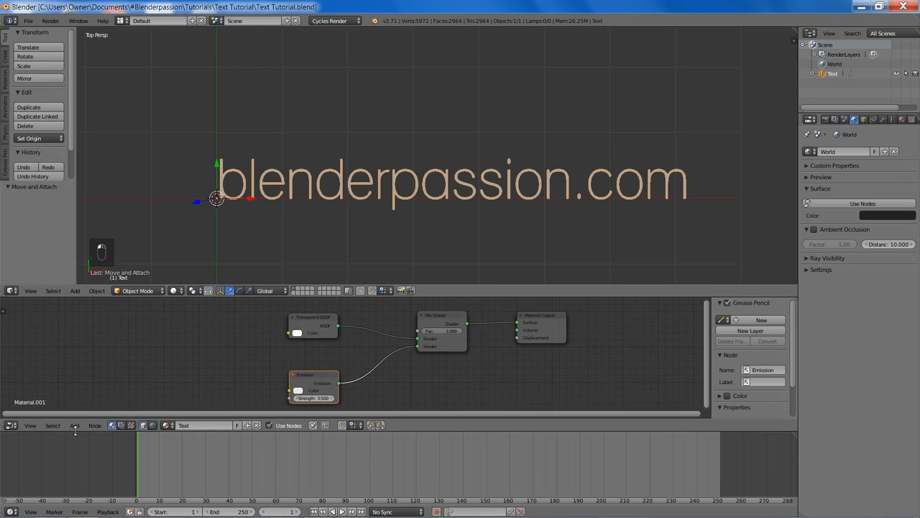
drag(6, 512, 27, 440)
click(11, 511)
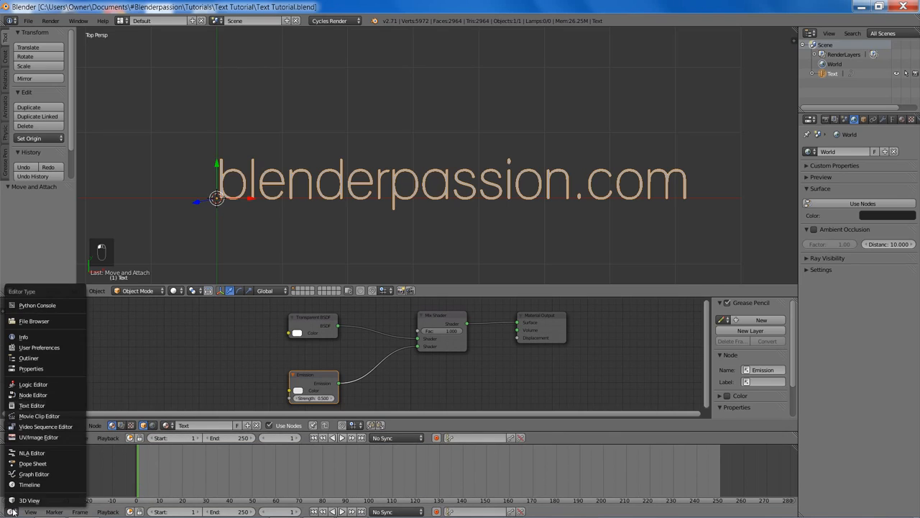
click(40, 472)
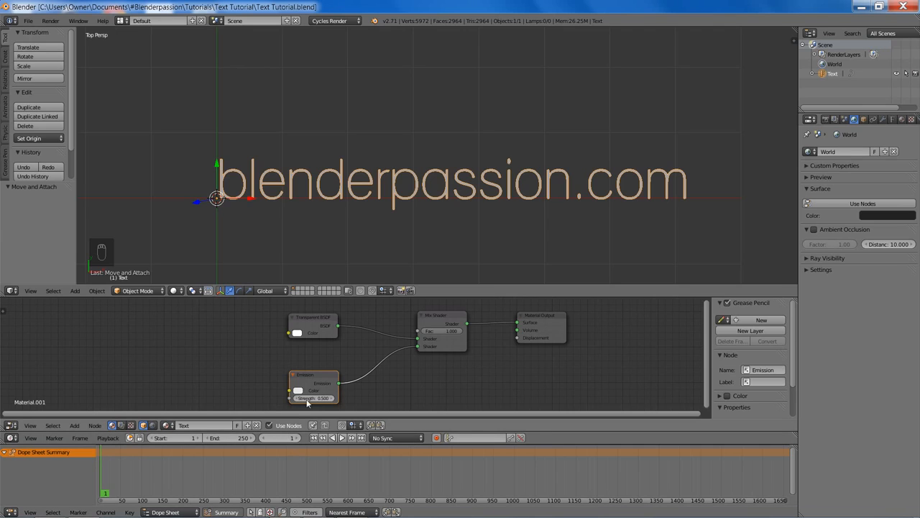
Go to frame 21, set the Mix Shader factor to 0.000 and insert a keyframe for it
mouse_move(385, 239)
shift+middle_down()
mouse_move(408, 235)
mouse_move(386, 222)
shift+middle_up()
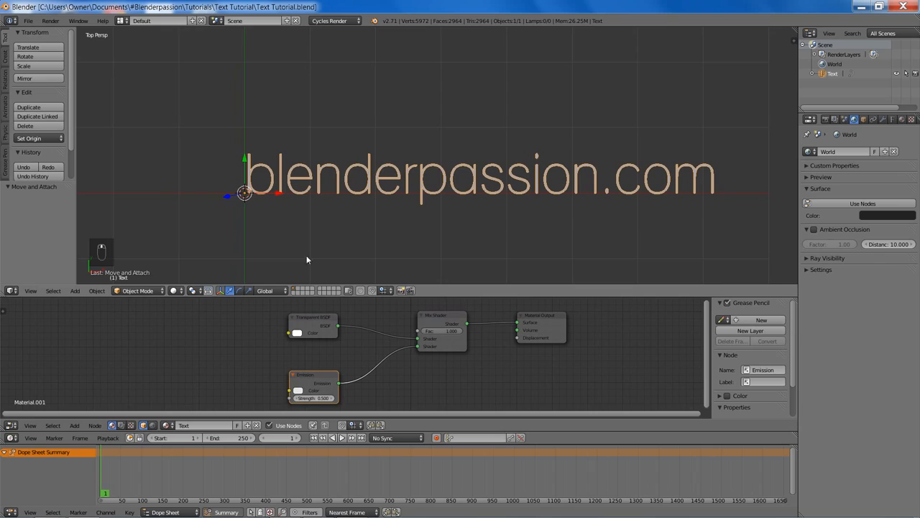
shift+middle_drag(308, 259, 309, 247)
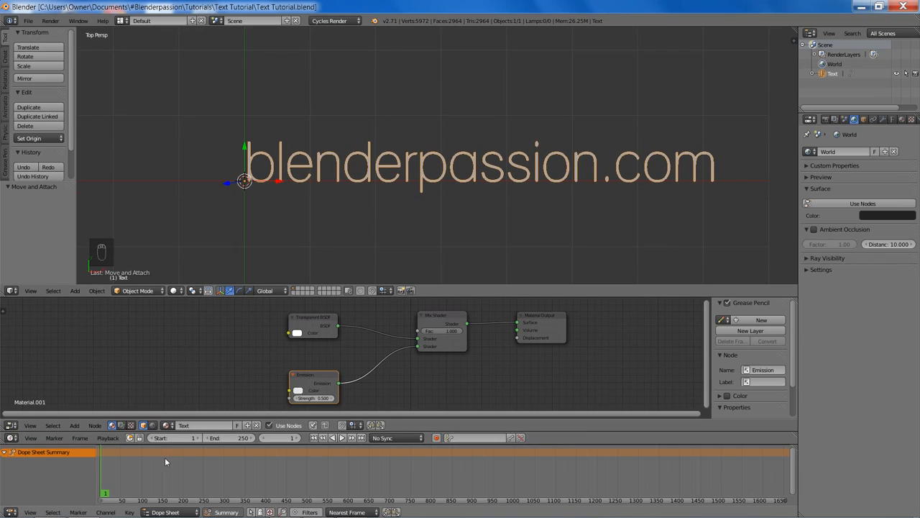
mouse_move(164, 458)
mouse_down()
mouse_move(193, 460)
mouse_move(114, 465)
mouse_up()
scroll(114, 465, up, 5)
middle_drag(238, 486, 378, 478)
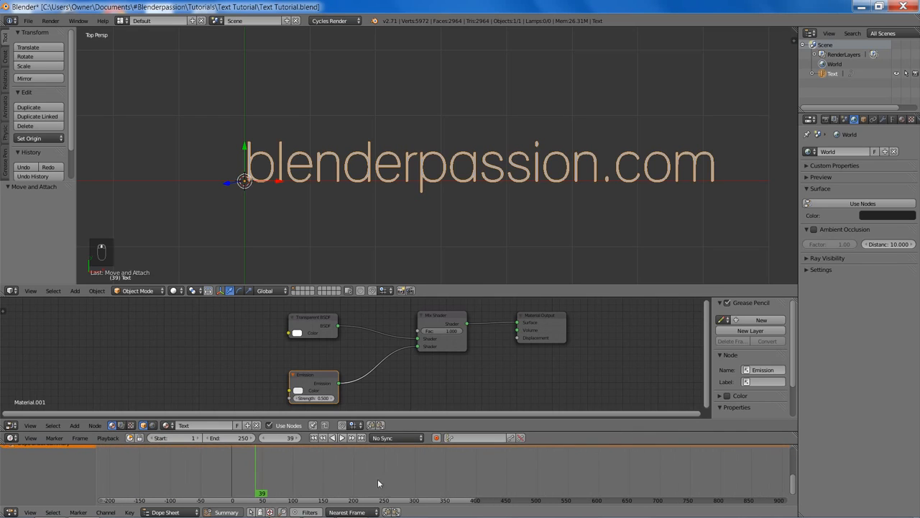
scroll(220, 457, up, 8)
middle_drag(202, 457, 323, 465)
scroll(164, 466, up, 7)
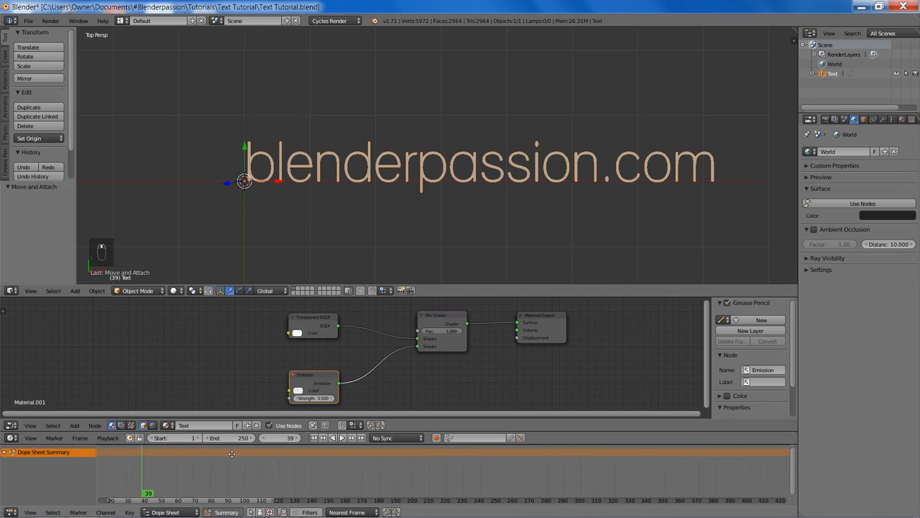
middle_drag(162, 467, 284, 483)
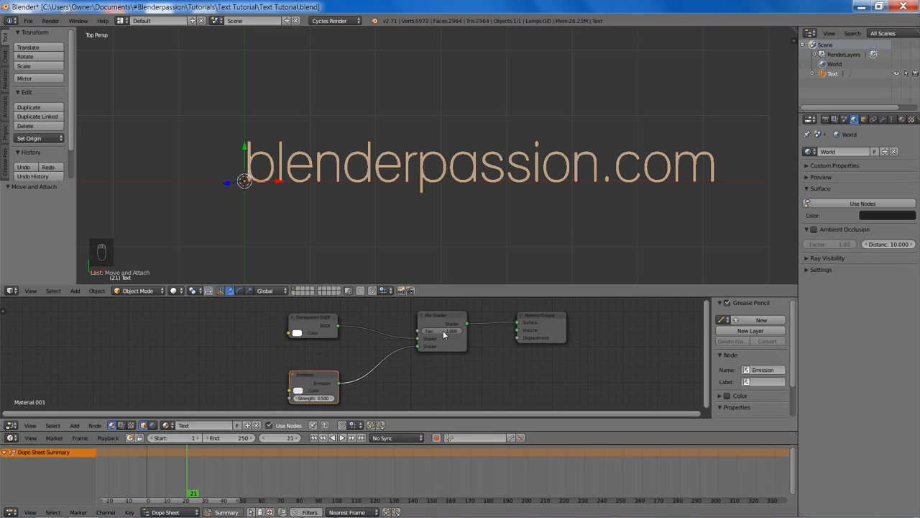
drag(443, 331, 430, 330)
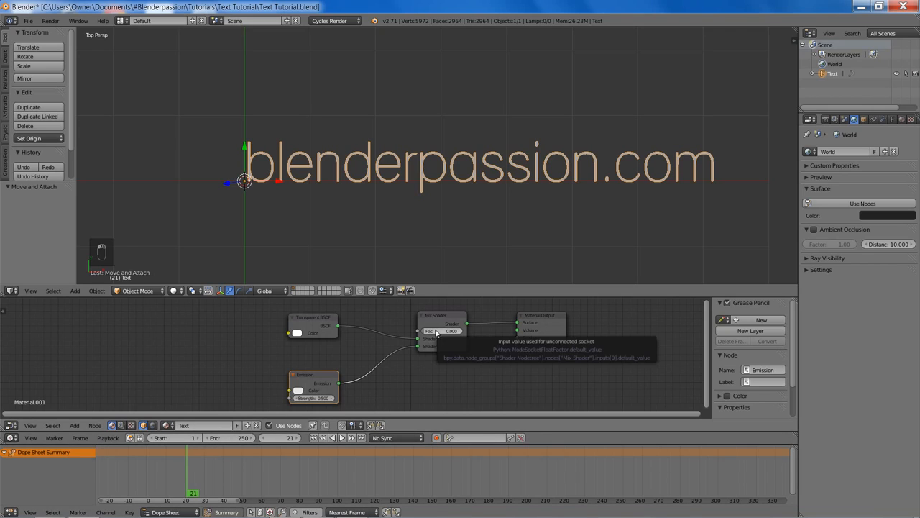
key(i)
Go to frame 36, set the Mix Shader factor to 1.000 and insert a keyframe for it
drag(190, 460, 212, 464)
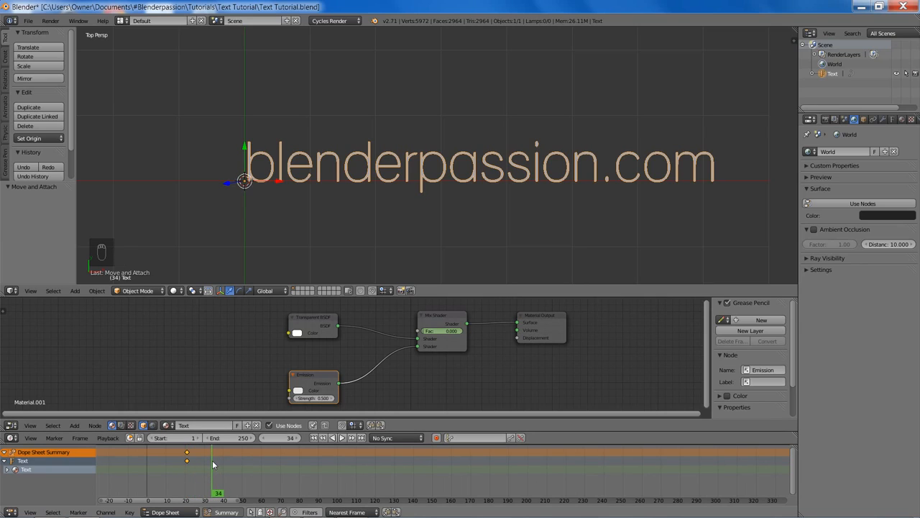
key(Right)
key(Right)
key(Right)
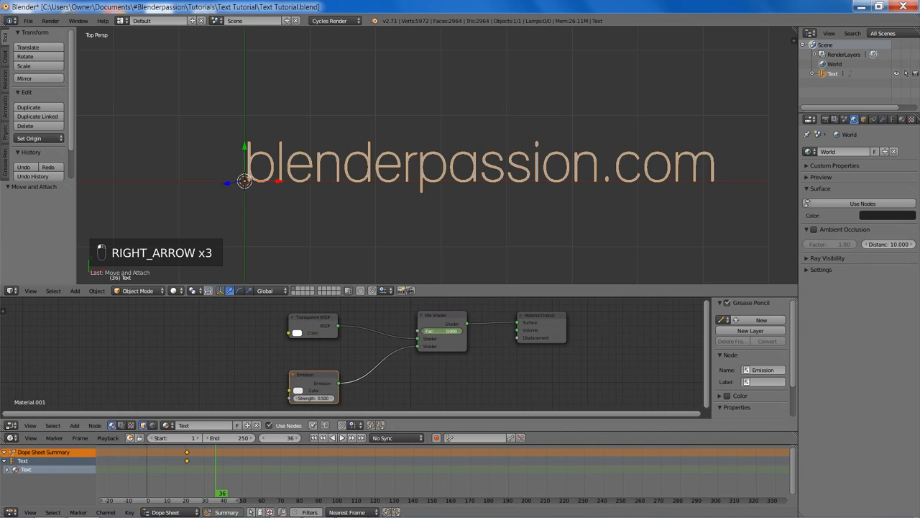
key(i)
key(i)
key(i)
key(i)
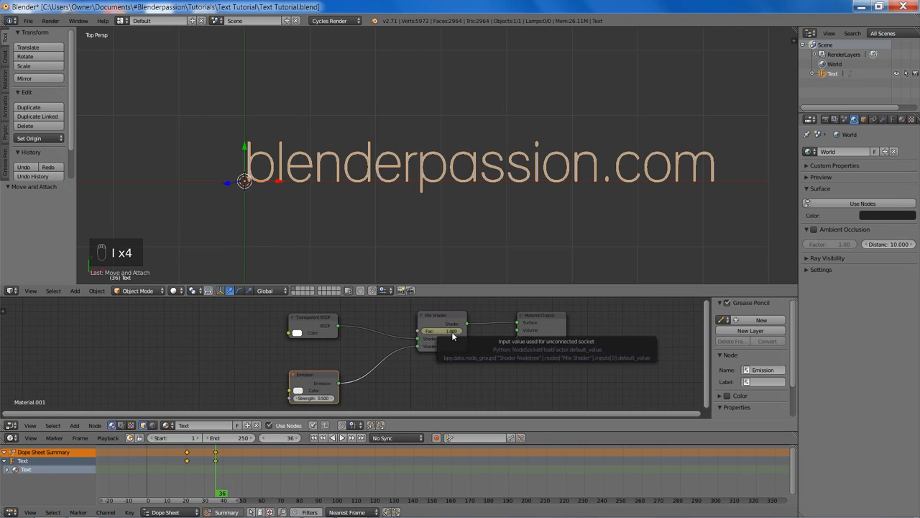
Preview the text's fade-in with rendered shading by stepping through the frames from 21 to 36
shift+middle_drag(429, 187, 423, 201)
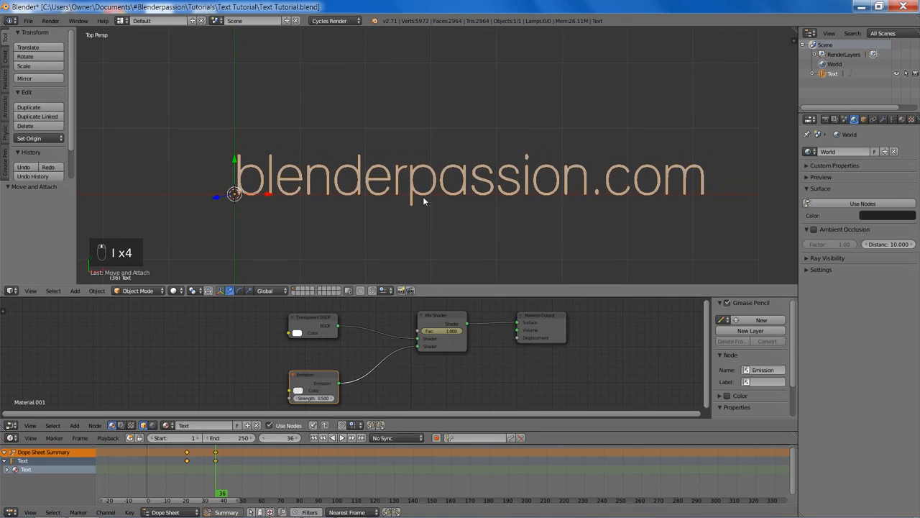
key(Left)
key(Left)
key(Left)
key(Left)
key(Left)
key(Left)
key(Left)
key(Left)
key(Left)
key(Left)
key(Left)
key(Left)
key(Left)
key(Left)
key(Left)
key(Left)
key(Left)
key(Left)
key(Left)
key(Left)
key(Left)
key(Left)
key(Left)
key(Left)
key(Left)
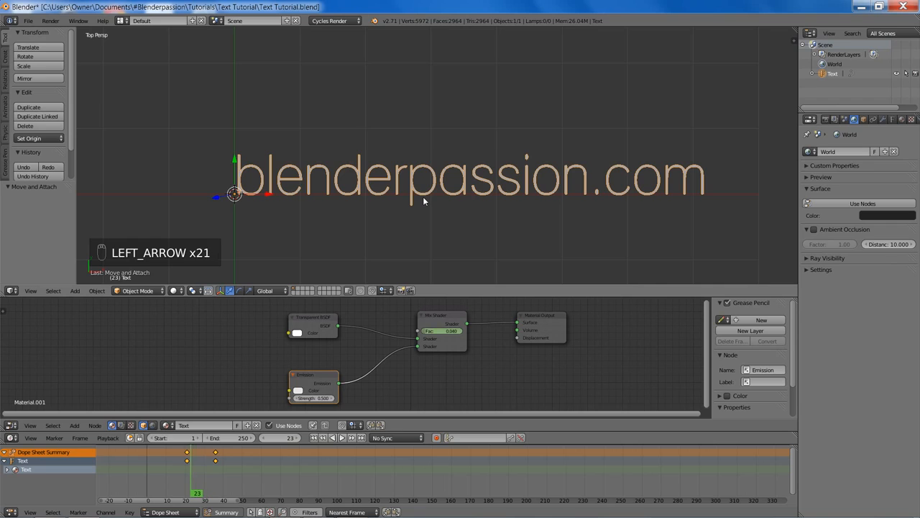
key(shift+z)
key(Right)
key(Right)
key(Right)
key(Right)
key(Right)
key(Right)
key(Right)
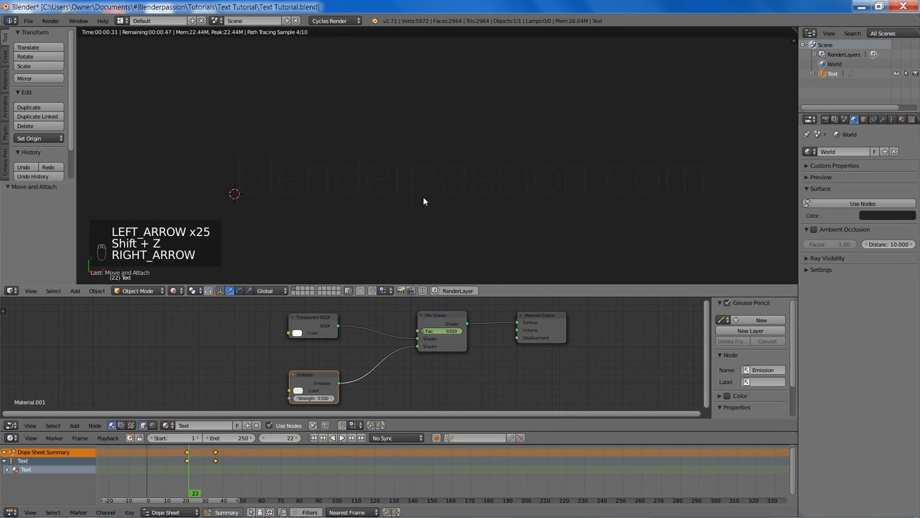
key(Right)
key(Right)
key(Right)
key(Right)
key(Right)
key(Right)
key(Right)
key(Right)
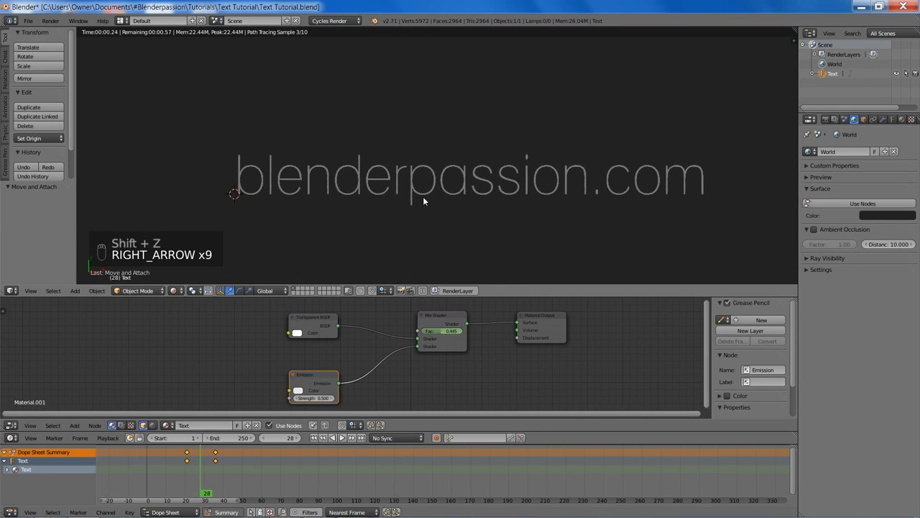
key(Right)
key(Right)
key(Right)
key(Right)
key(Right)
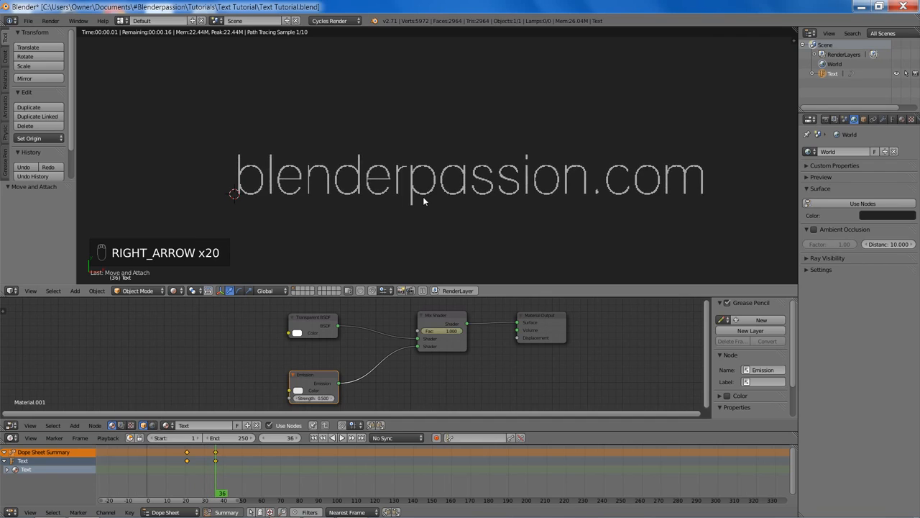
Switch the 3D view back to solid shading and save the scene over Text Tutorial.blend
key(z)
key(z)
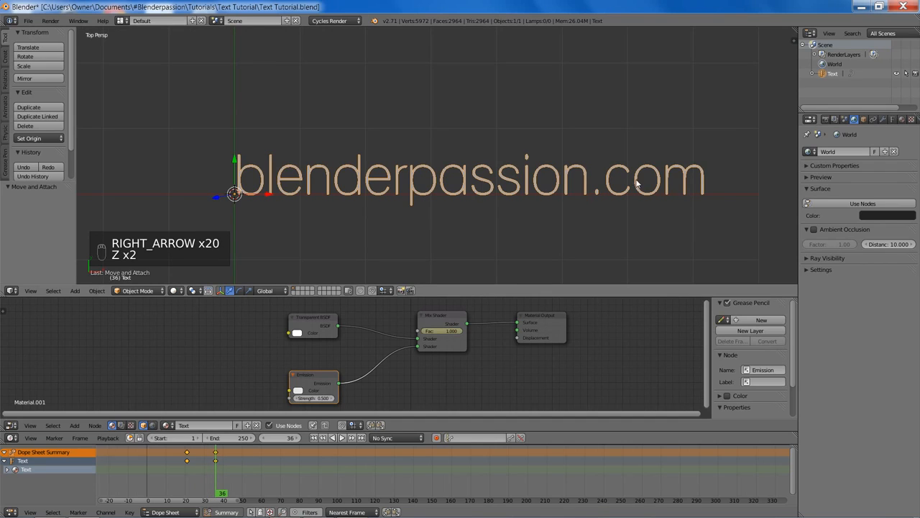
key(ctrl+s)
click(298, 390)
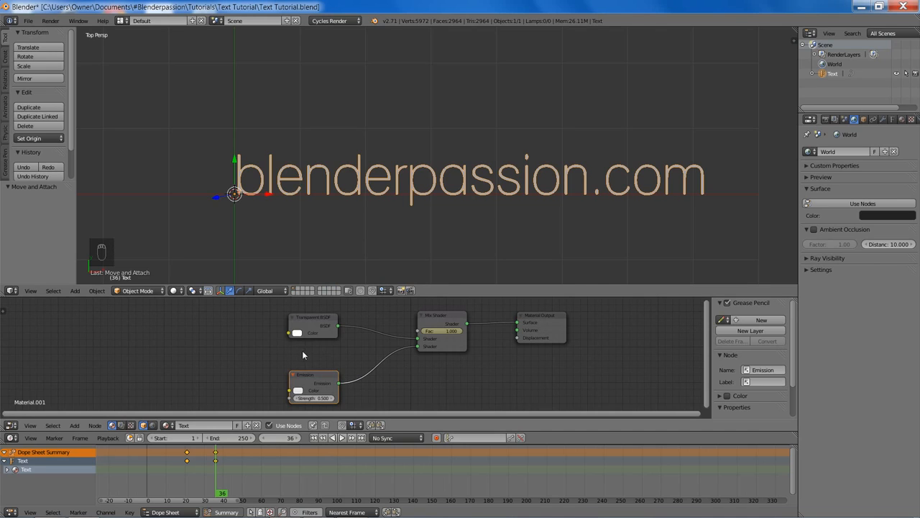
Add a second text object at the 3D cursor, at the start of the blenderpassion.com text
shift+middle_drag(301, 110, 437, 135)
scroll(391, 126, down, 3)
scroll(392, 136, up, 1)
shift+middle_drag(401, 159, 401, 148)
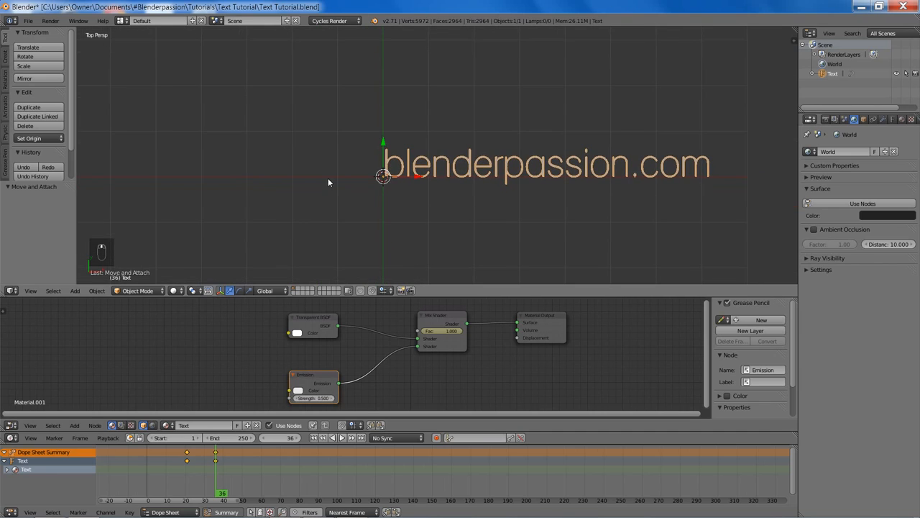
key(shift+a)
mouse_move(328, 180)
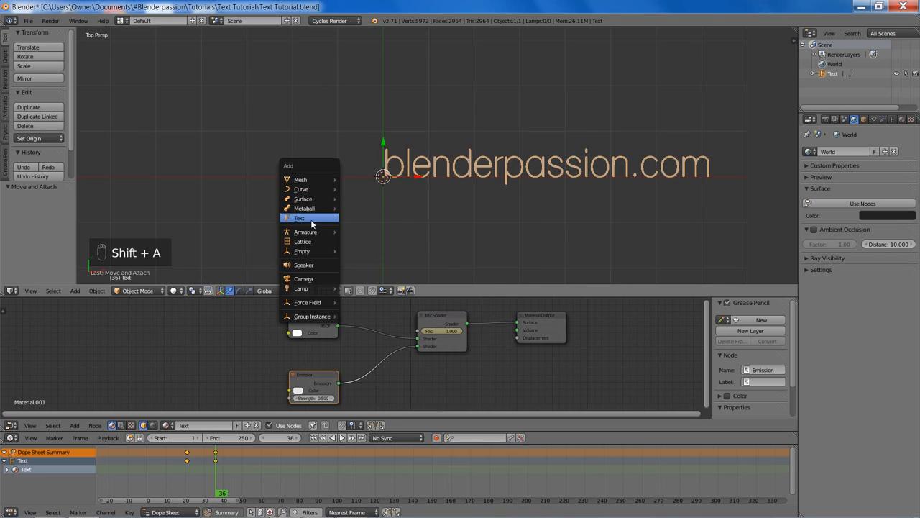
click(311, 218)
shift+middle_drag(383, 194, 396, 203)
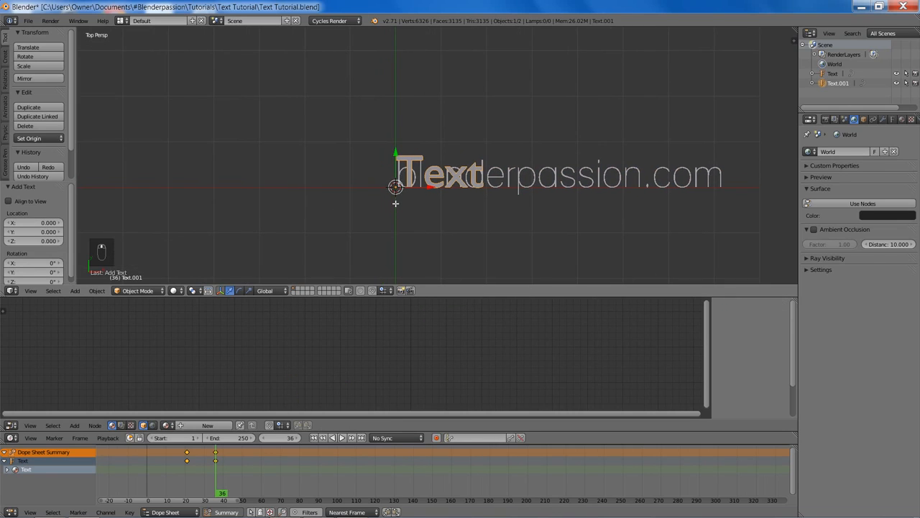
Replace the new text object's default content with "1" and return to Object Mode
key(Tab)
key(BackSpace)
key(BackSpace)
key(BackSpace)
key(BackSpace)
key(BackSpace)
key(BackSpace)
text(1)
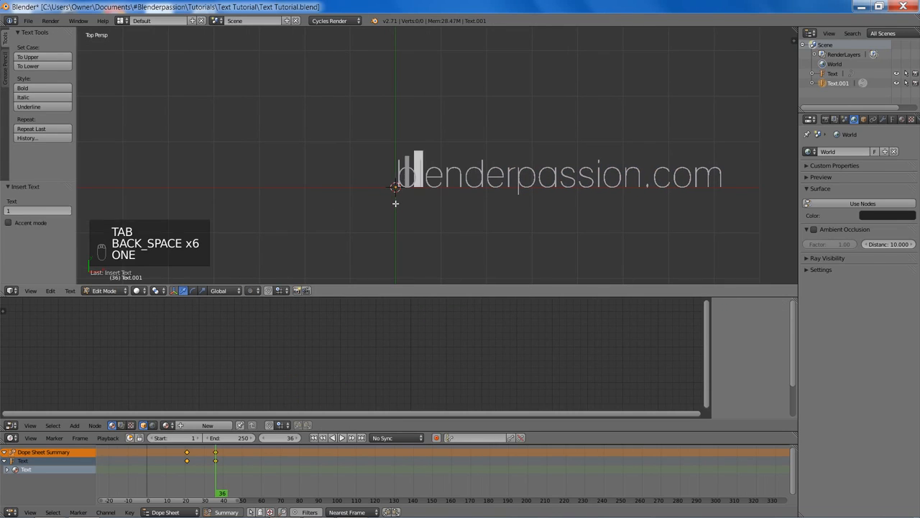
key(Tab)
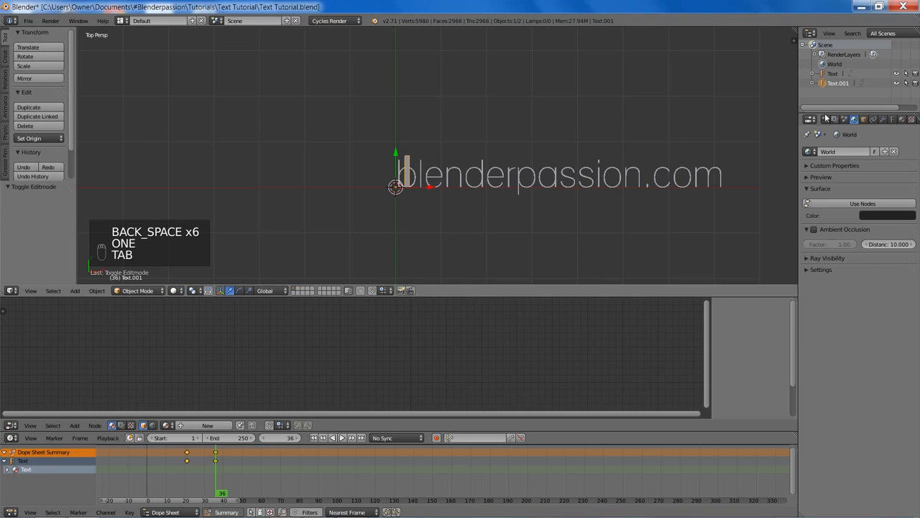
Set the regular font of the "1" text object to the already loaded Lane-Narrow
click(892, 119)
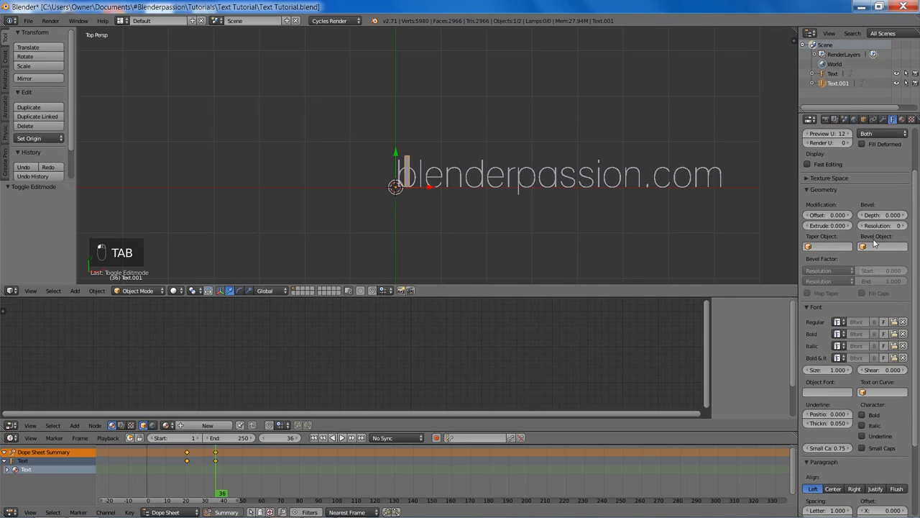
scroll(870, 245, down, 1)
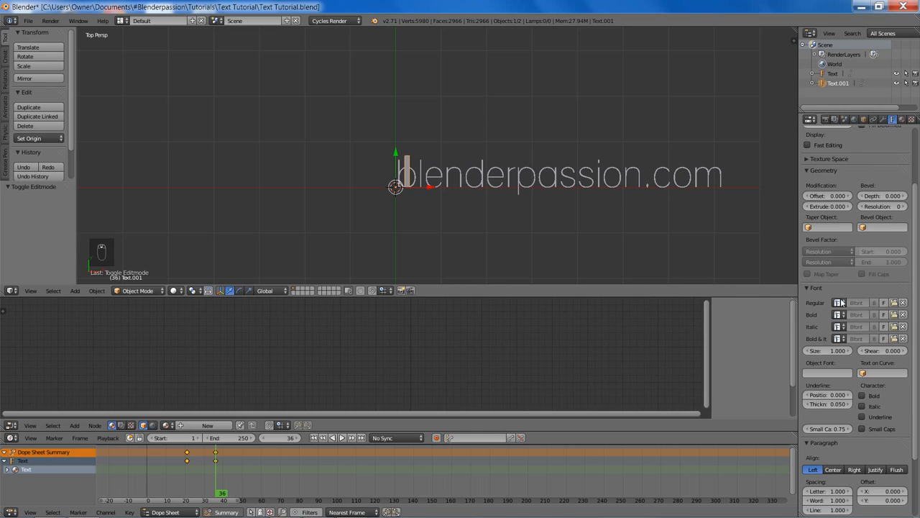
click(894, 303)
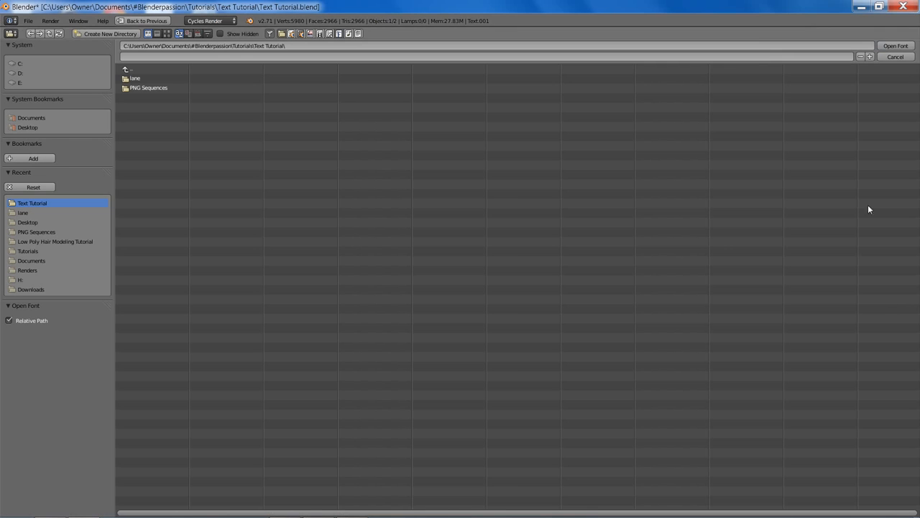
click(907, 57)
click(838, 311)
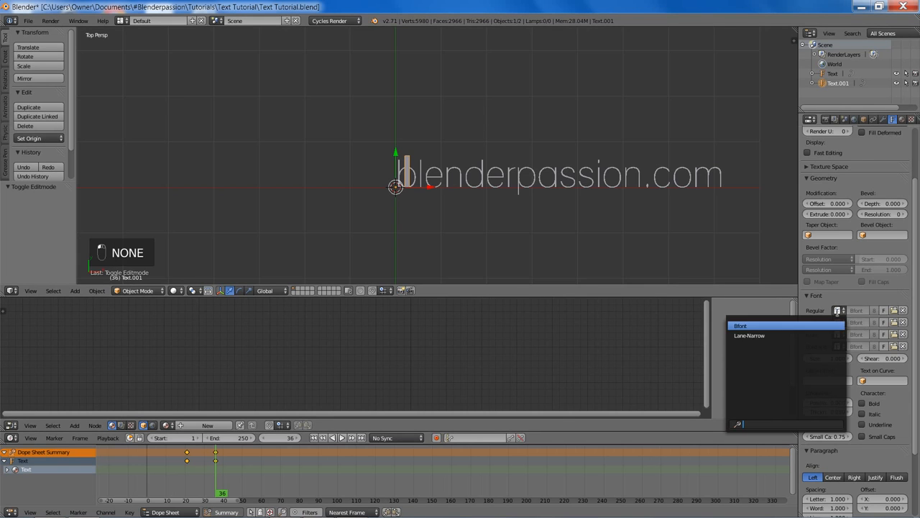
click(800, 335)
Move the "1" text by about -0.455 along the X axis and scale it down to about 0.733
key(g)
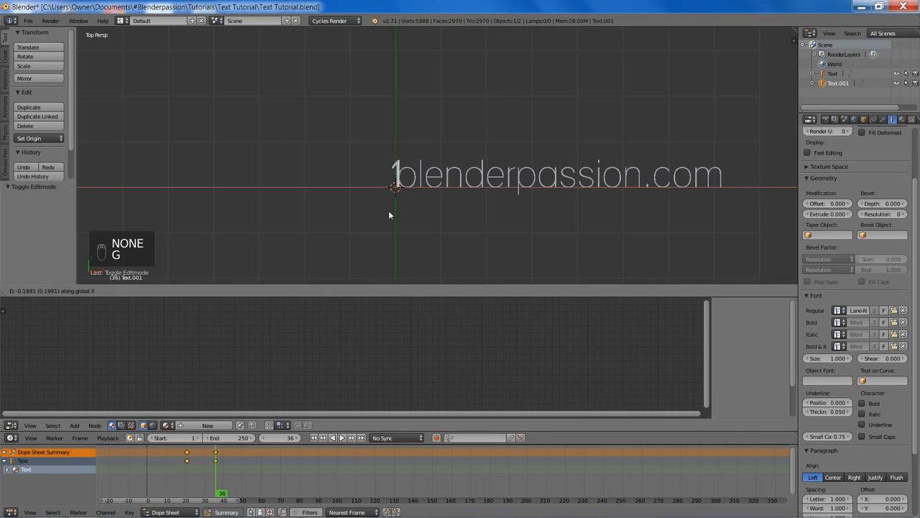
click(295, 234)
shift+middle_drag(425, 191, 475, 200)
scroll(475, 200, up, 5)
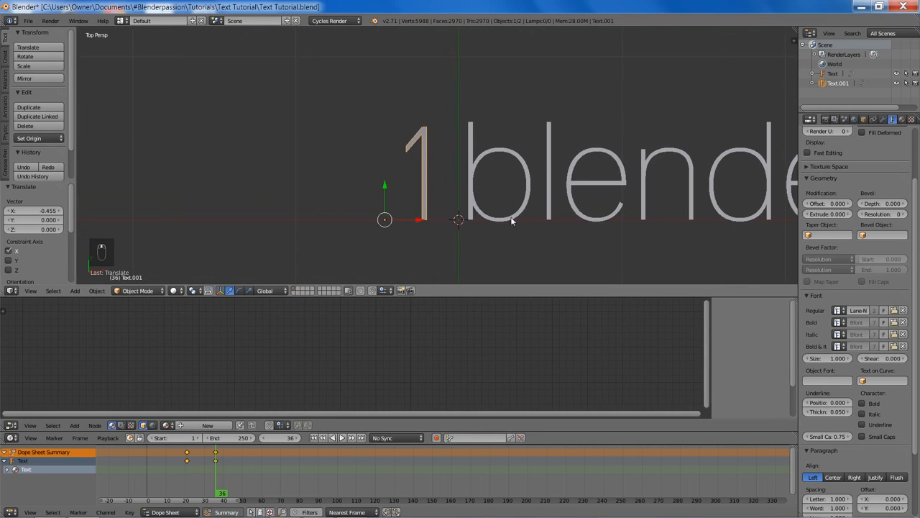
key(s)
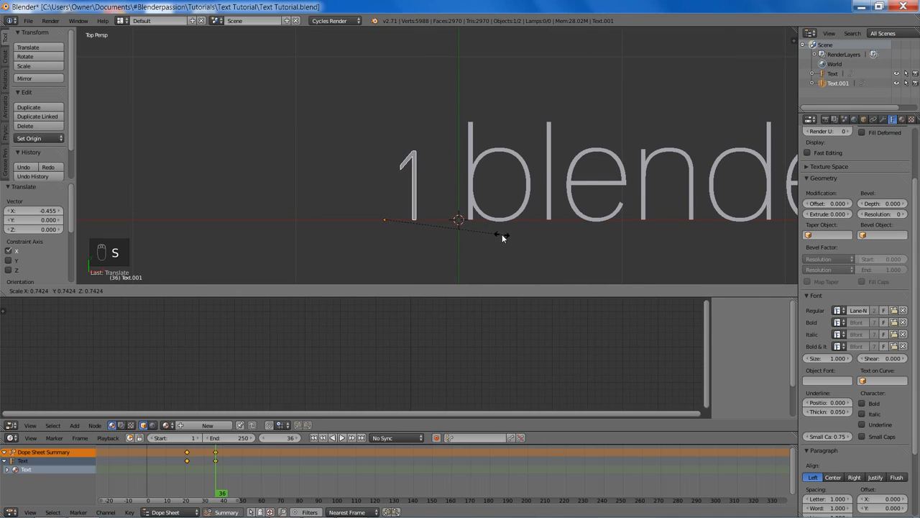
click(500, 234)
Move the "1" by about another -0.213 along X, then fine-tune its distance from the blenderpassion.com text on the same axis
key(g)
key(x)
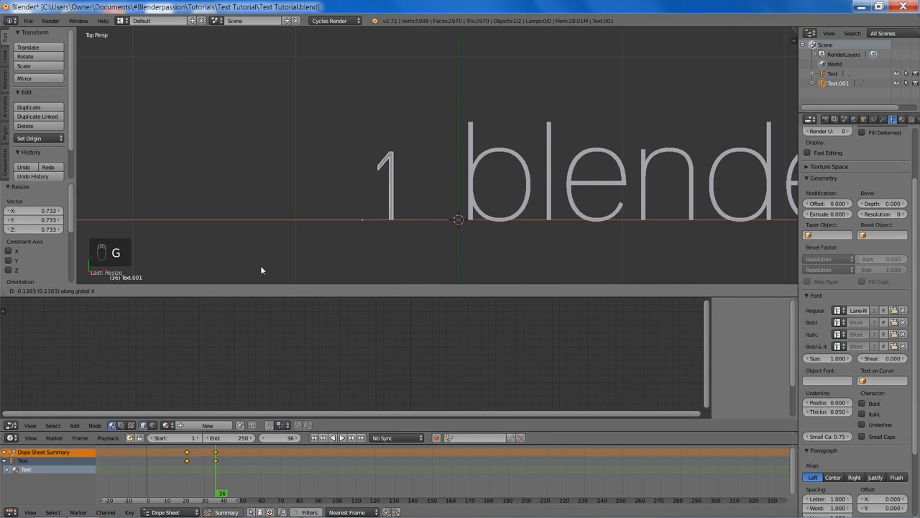
click(164, 249)
scroll(554, 192, down, 5)
key(g)
key(x)
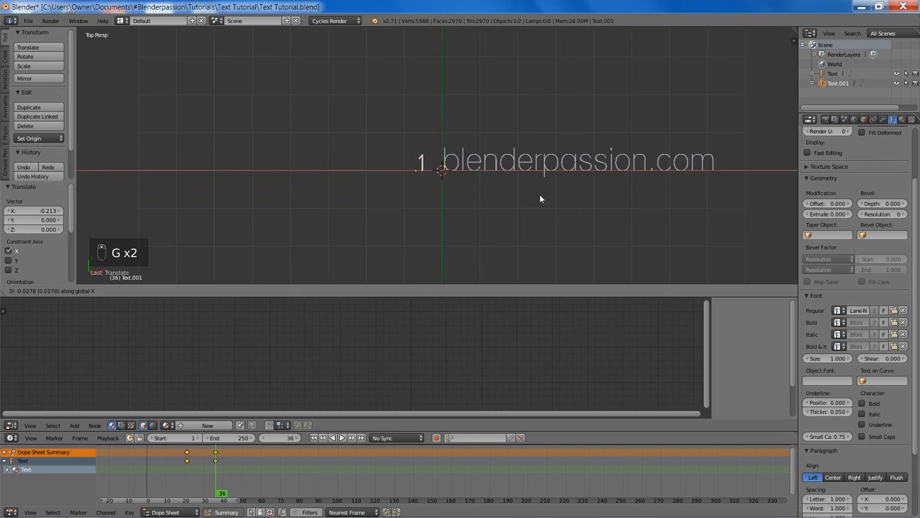
click(536, 197)
Deselect everything and add a mesh circle with 32 vertices and a radius of 1 at the 3D cursor
scroll(442, 191, up, 3)
key(a)
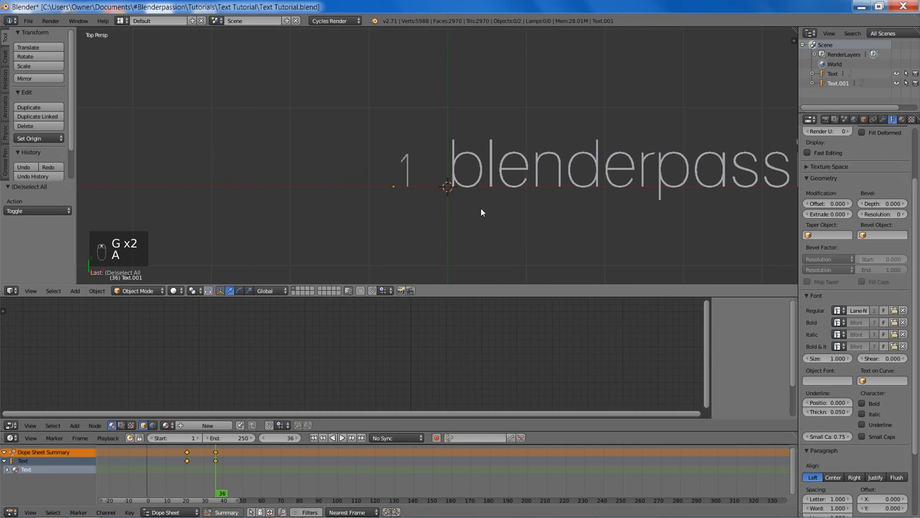
key(shift+a)
mouse_move(464, 181)
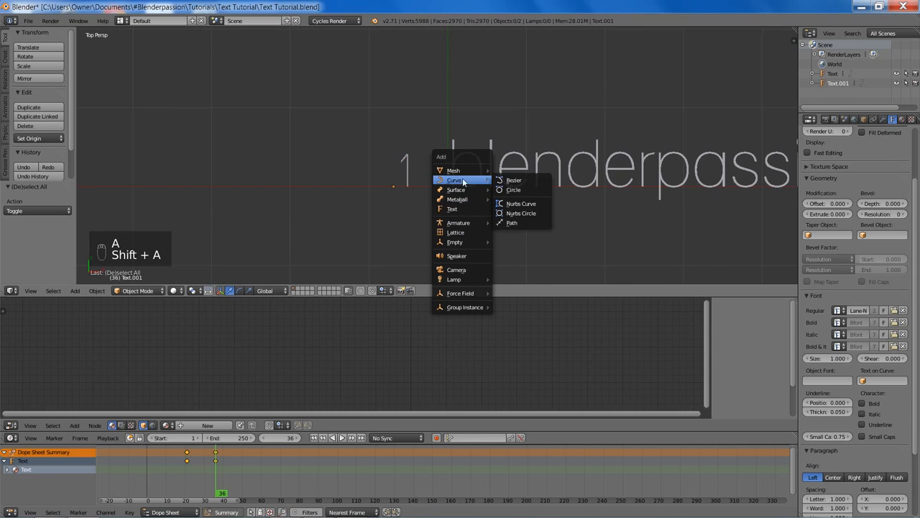
click(519, 192)
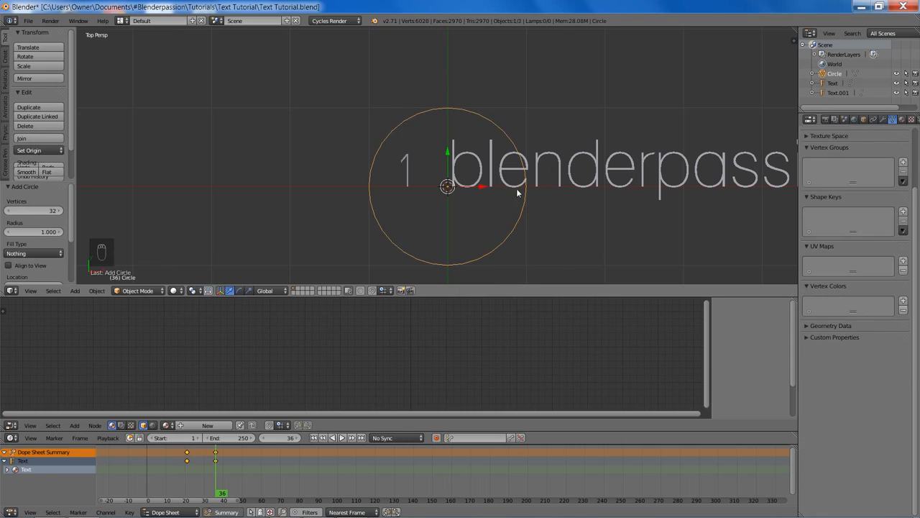
Rename the "1" text object as "Number 1" and the mesh circle as "Circle 1"
right_click(407, 171)
double_click(836, 92)
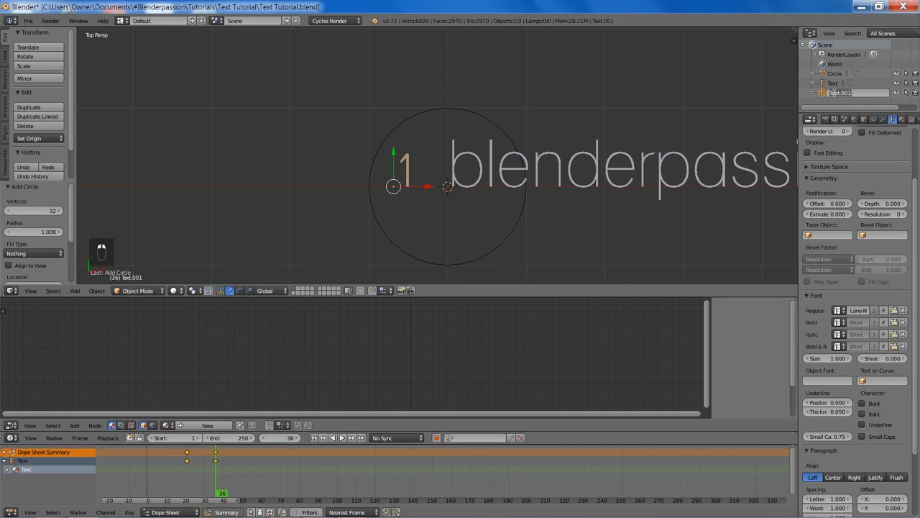
key(Return)
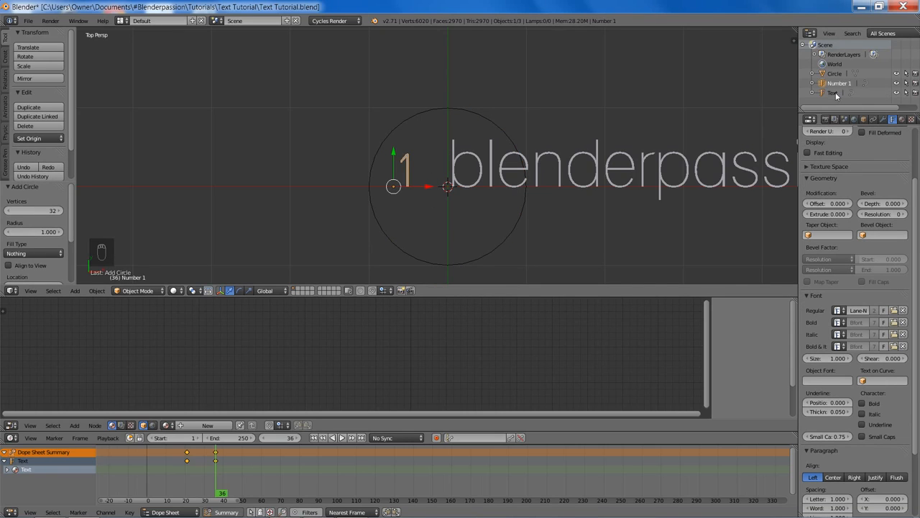
double_click(835, 74)
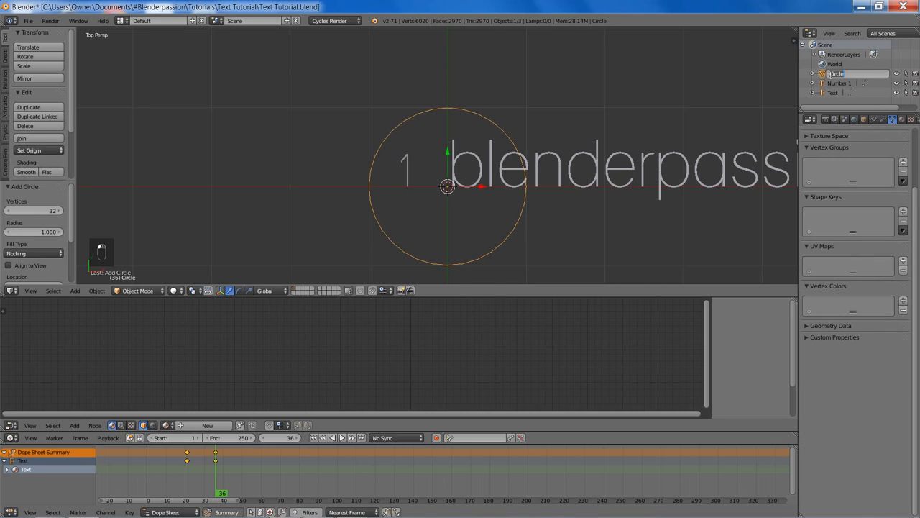
text(Circle 1)
key(Return)
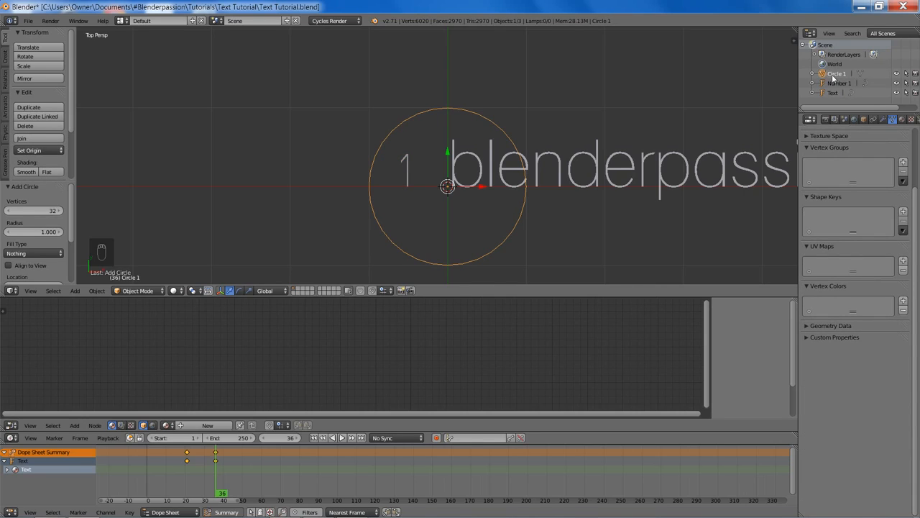
Rename the original Text object as "blenderpassion.com"
double_click(832, 93)
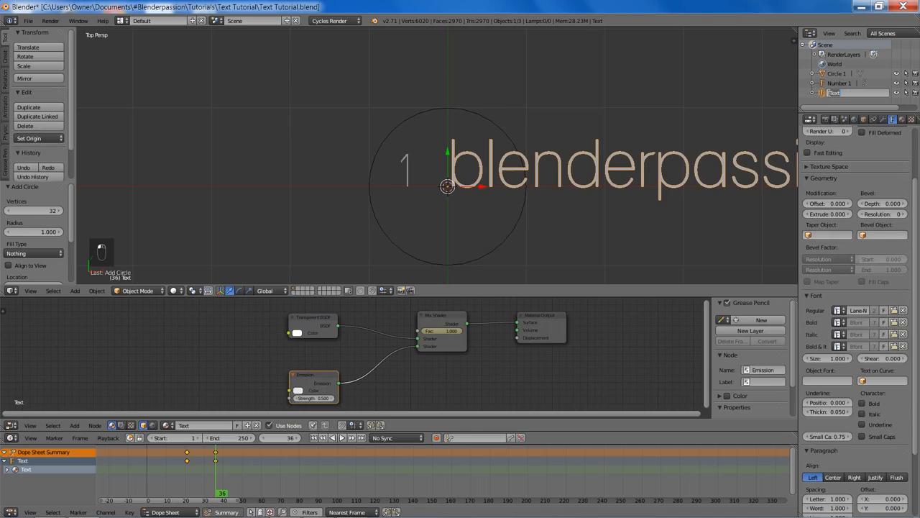
text(blenderpass)
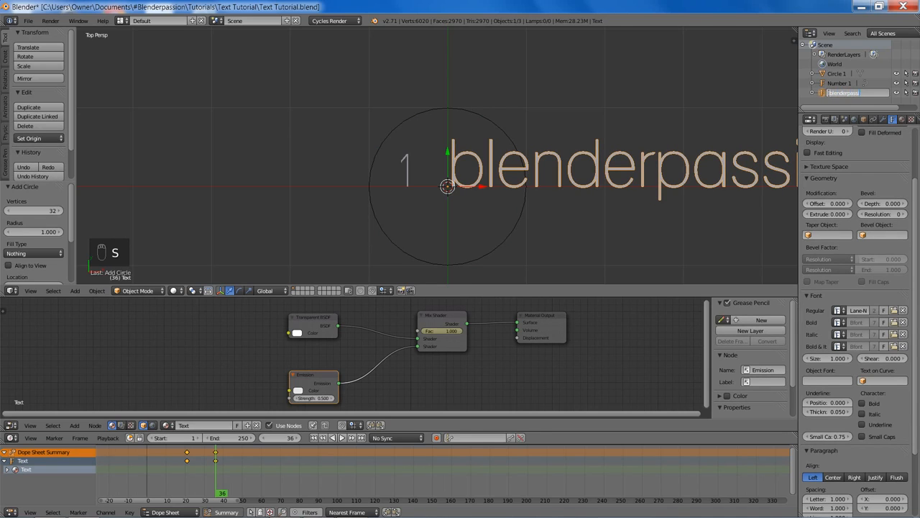
text(ion.com)
key(Return)
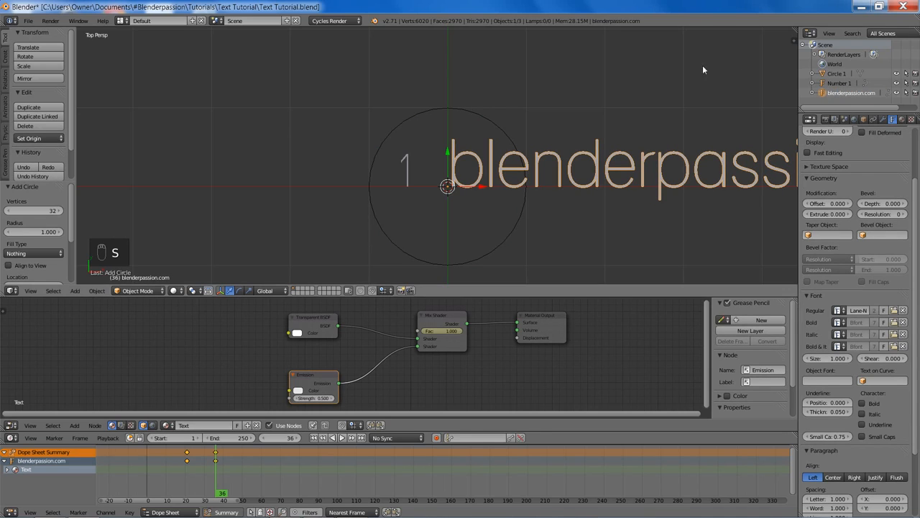
Scale Circle 1 down to about 0.391 and move it by about -0.511 along the X axis onto the "1"
right_click(510, 233)
scroll(595, 265, up, 3)
key(s)
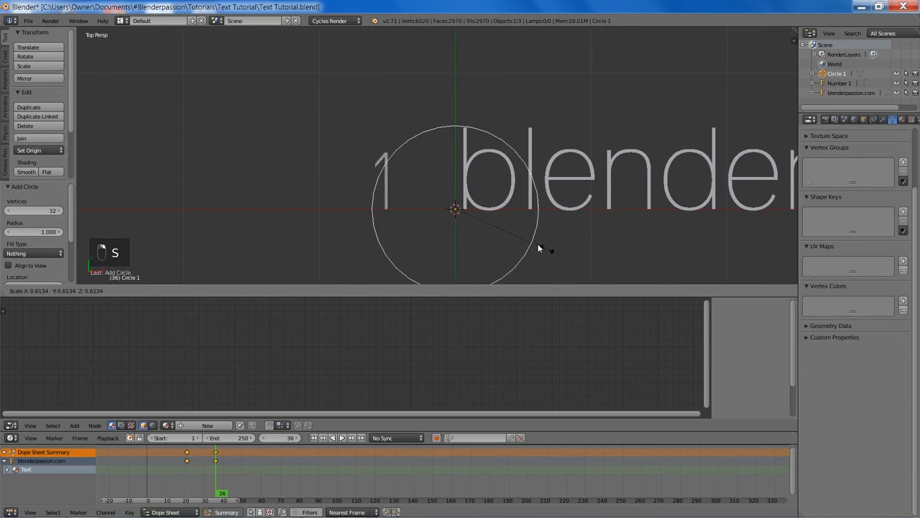
key(g)
key(x)
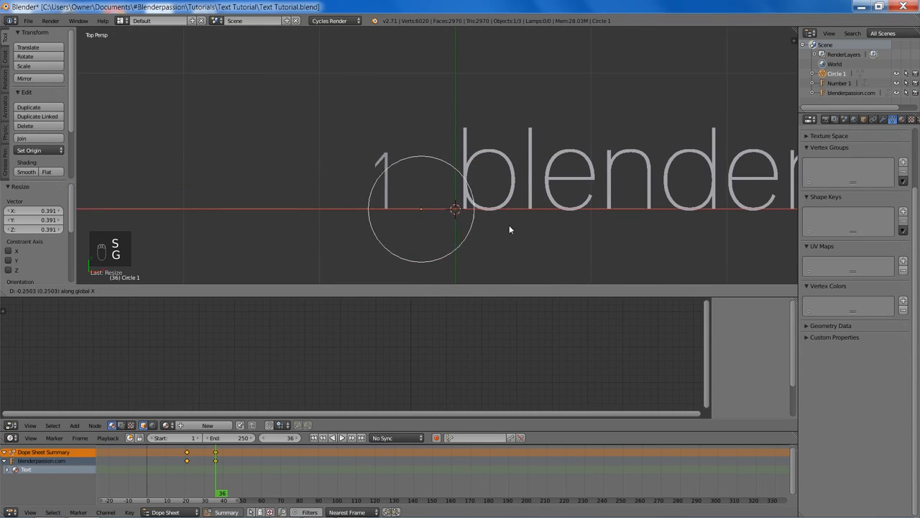
click(478, 228)
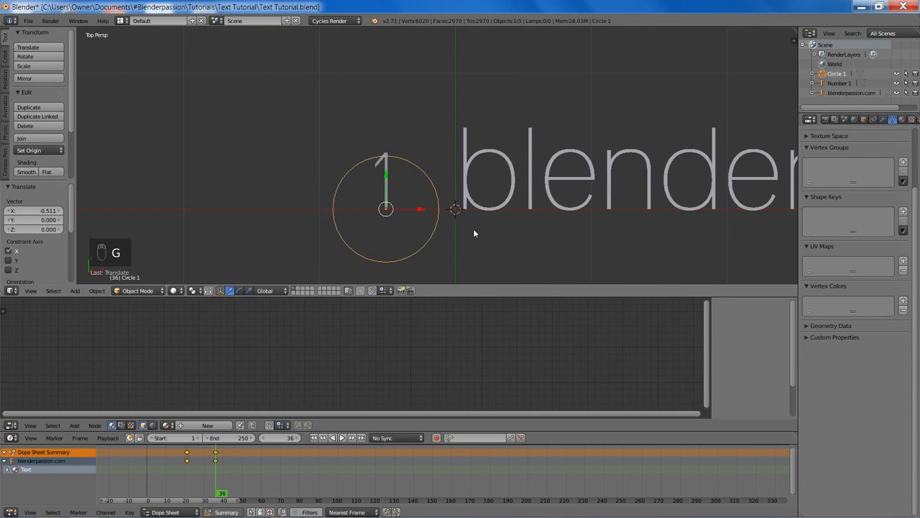
Move Circle 1 by about 0.213 along the Y axis to surround the "1", and scale it up slightly
key(g)
key(y)
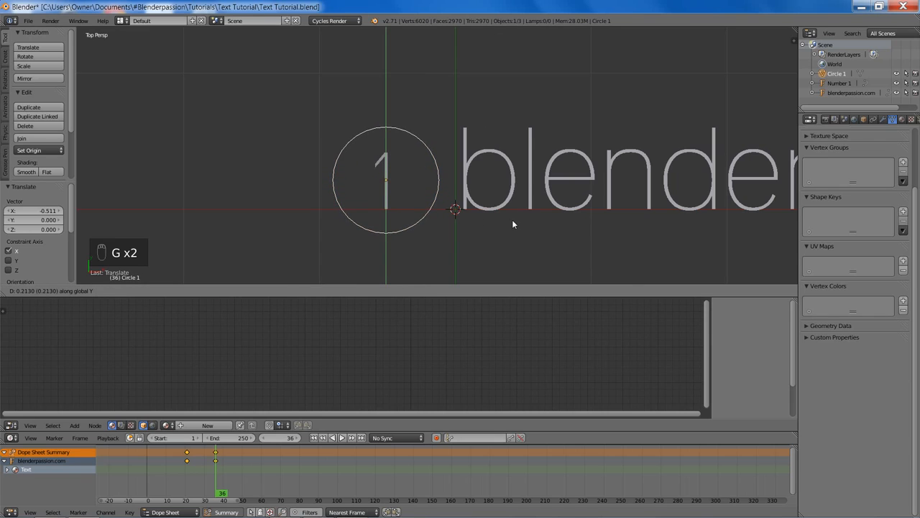
click(513, 224)
key(s)
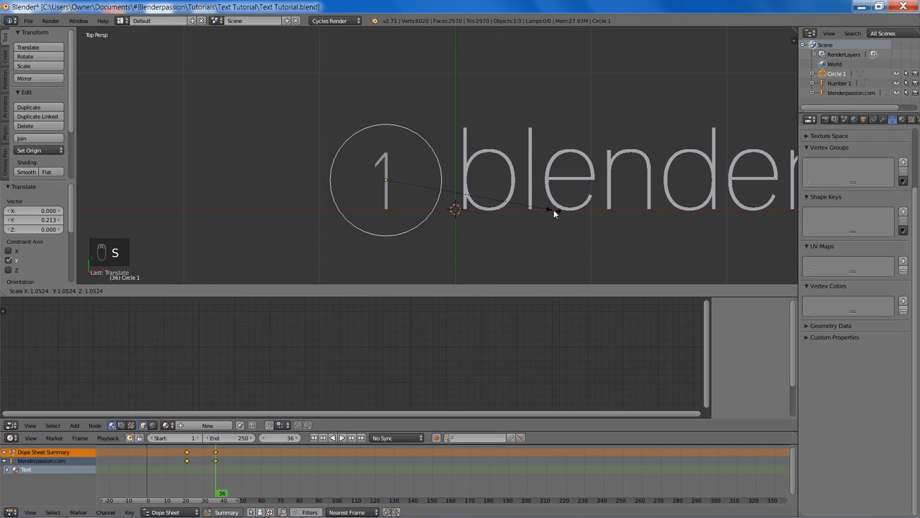
click(571, 210)
Deselect all objects and save over the existing Text Tutorial.blend file
scroll(493, 180, down, 4)
key(a)
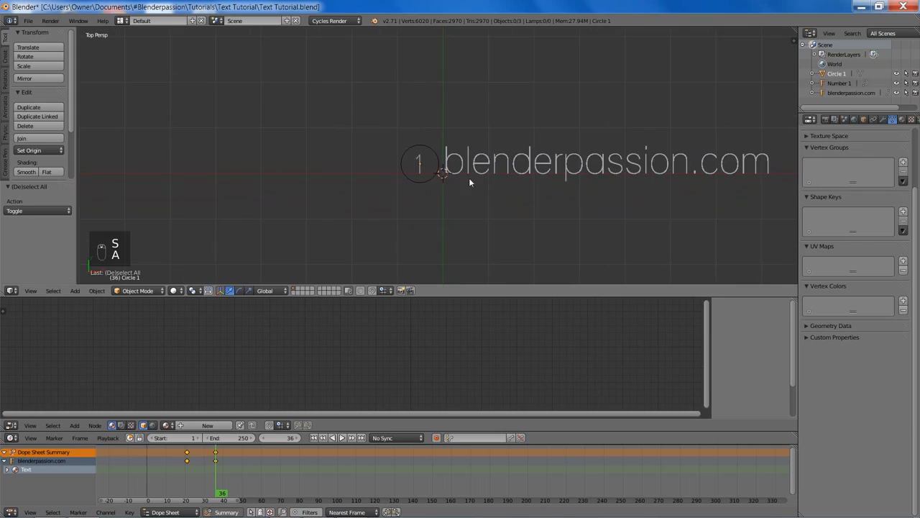
scroll(468, 178, up, 4)
key(ctrl+s)
click(476, 215)
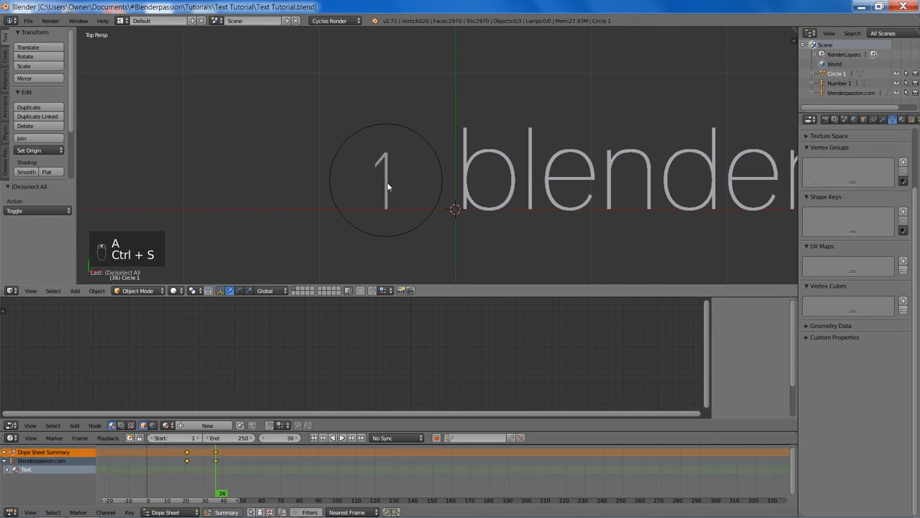
Snap the 3D cursor to the centre of Circle 1
right_click(388, 181)
scroll(466, 185, up, 3)
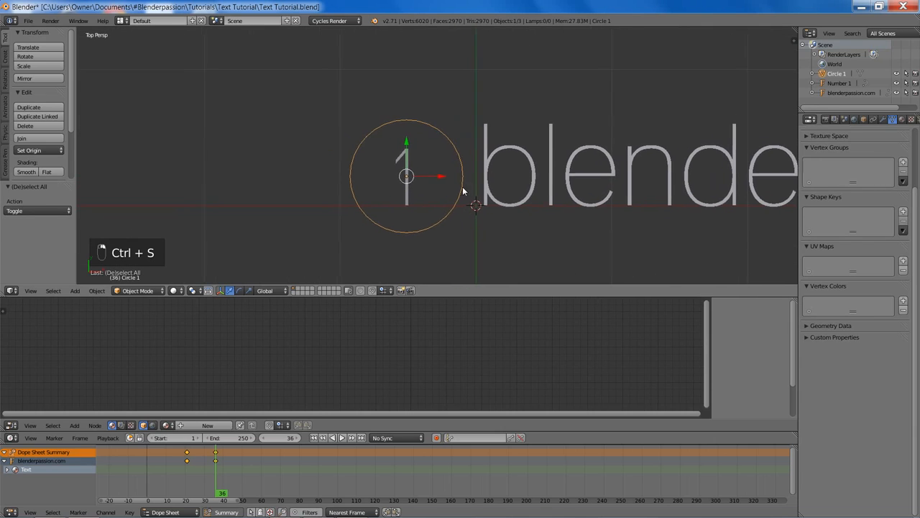
key(shift+s)
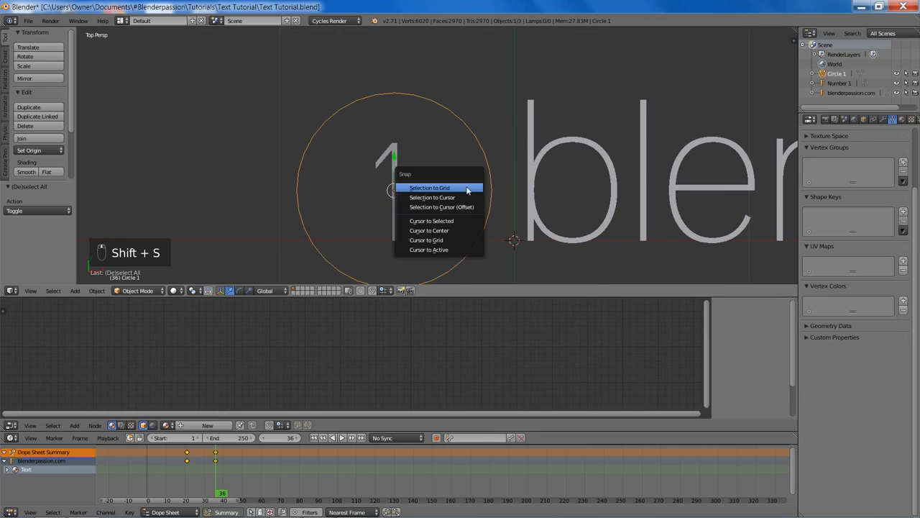
click(447, 221)
Set the "1" text's origin to its geometry, and replace that with the 3D cursor position at the circle's centre
right_click(394, 215)
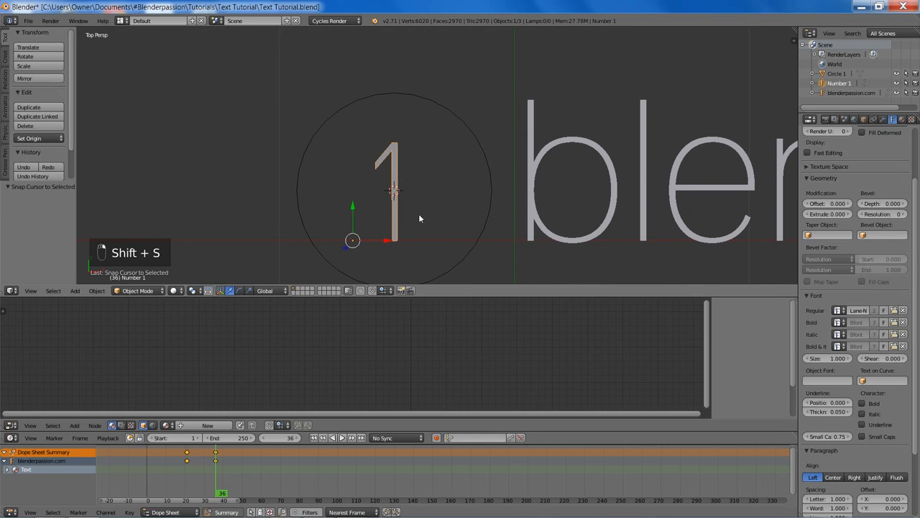
key(ctrl+alt+shift+c)
click(456, 224)
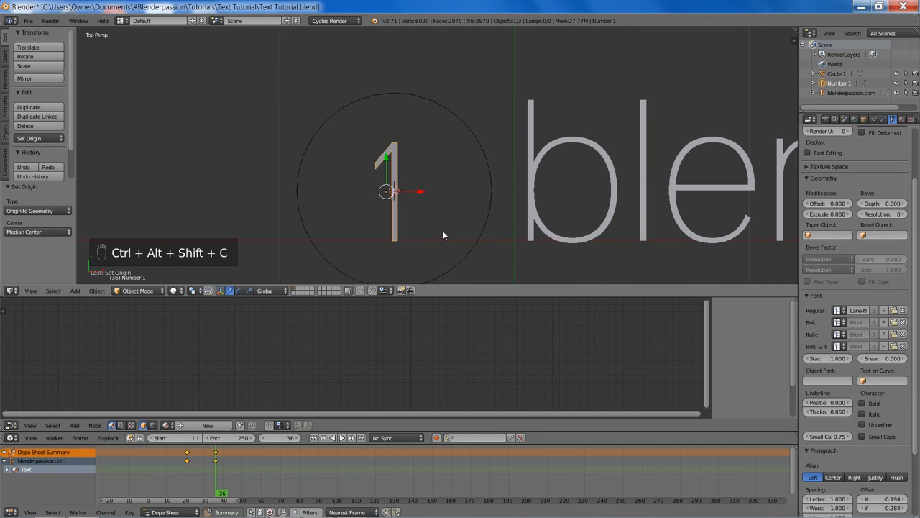
scroll(529, 193, down, 2)
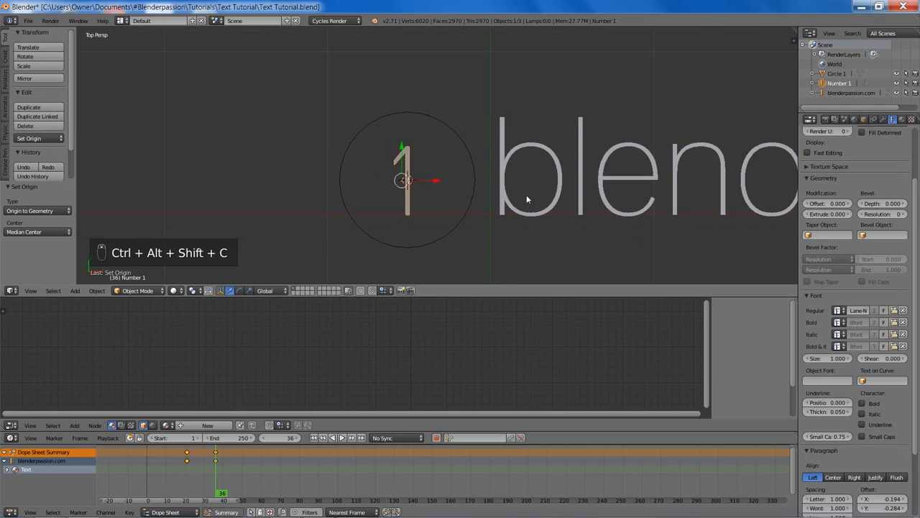
scroll(519, 199, up, 2)
scroll(518, 200, up, 1)
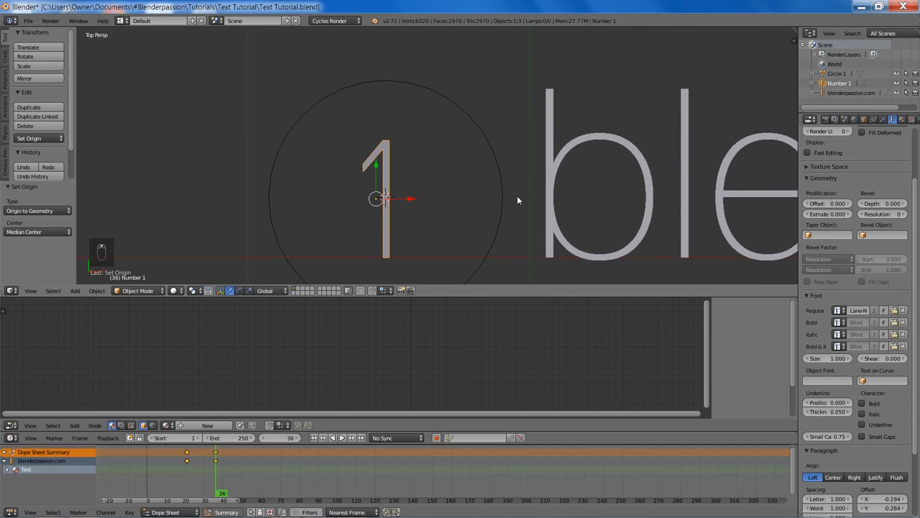
key(ctrl+alt+shift+c)
click(493, 209)
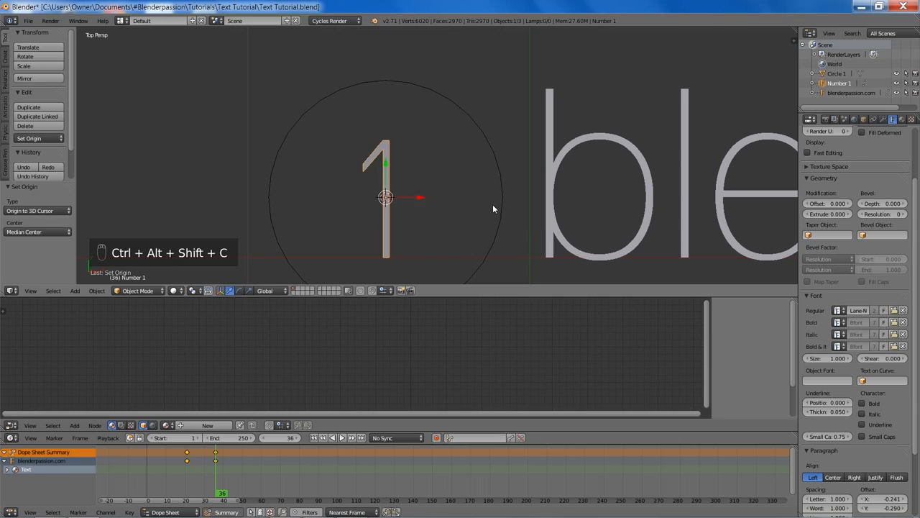
key(s)
right_click(534, 188)
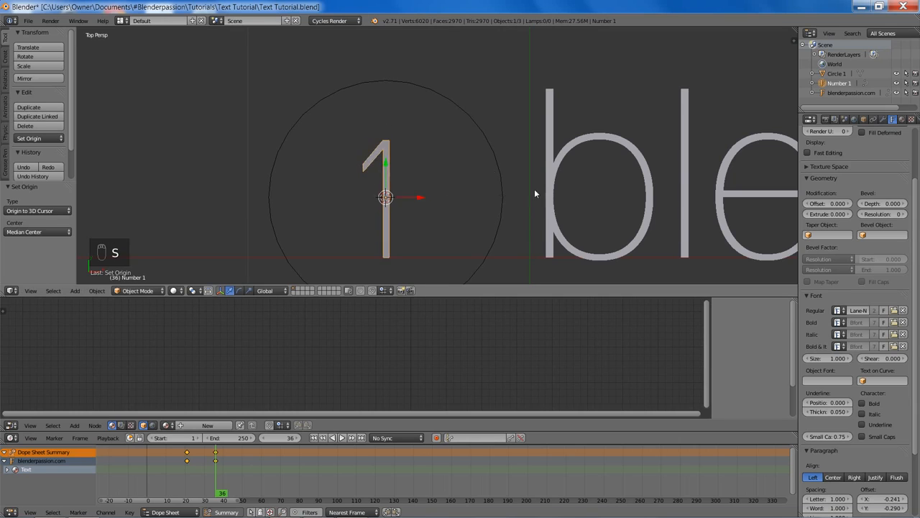
Clear the selection and save the re-centred "1" text over Text Tutorial.blend
scroll(510, 194, down, 6)
key(a)
scroll(475, 186, up, 1)
key(ctrl+s)
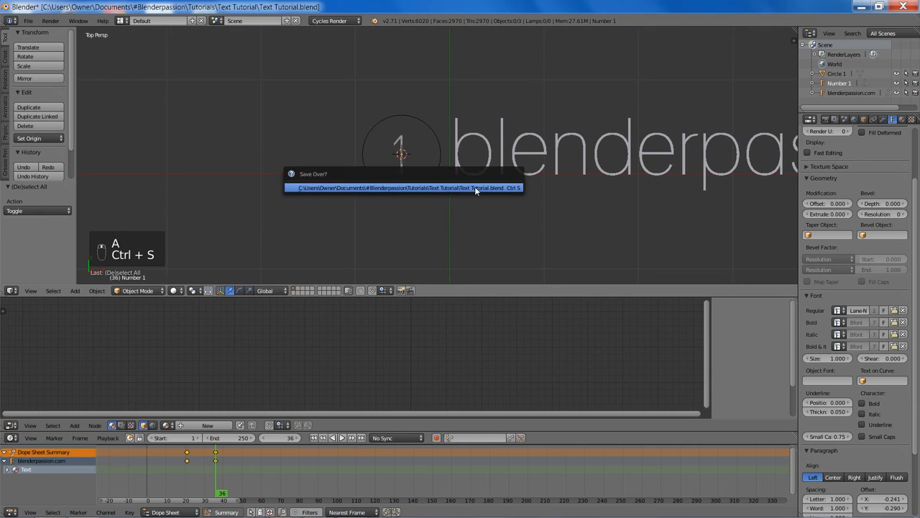
click(475, 186)
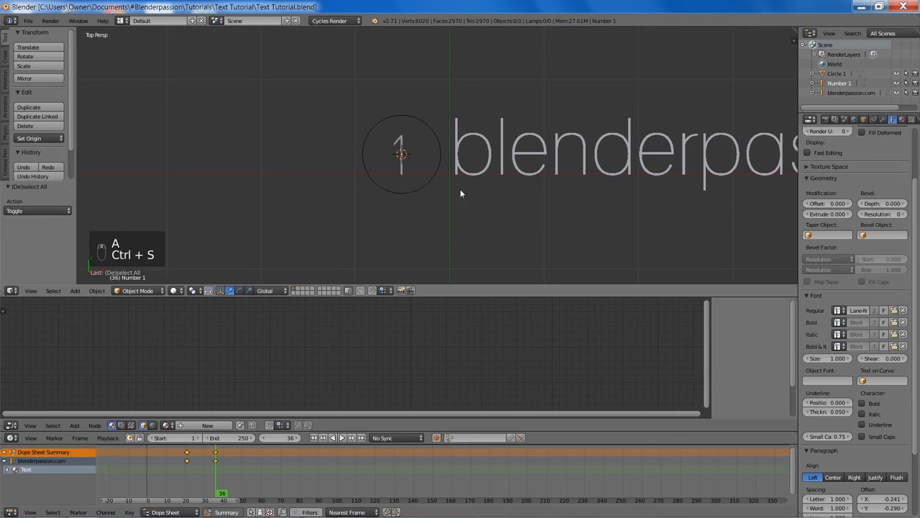
Assign the existing "Text" material to the Number 1 object
right_click(406, 151)
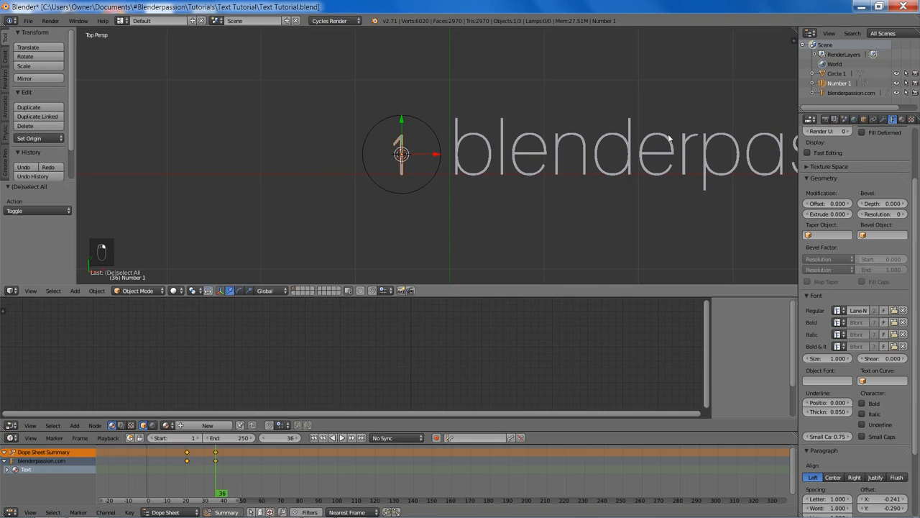
click(903, 119)
click(810, 182)
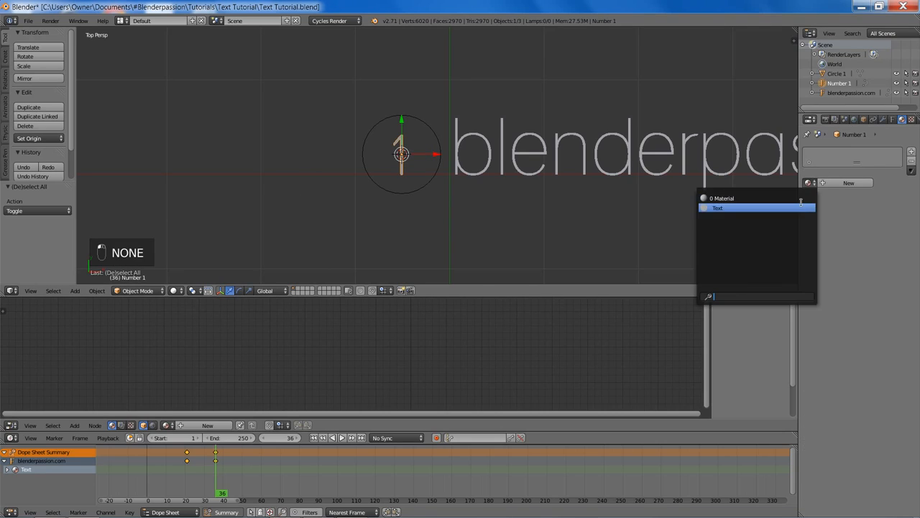
click(803, 208)
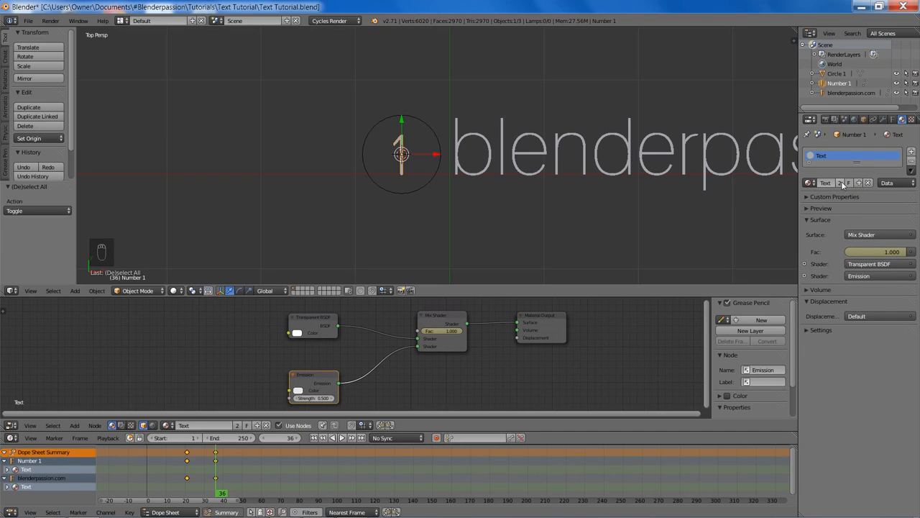
Make Number 1's material a single-user copy and rename it as "Number"
click(843, 183)
double_click(830, 184)
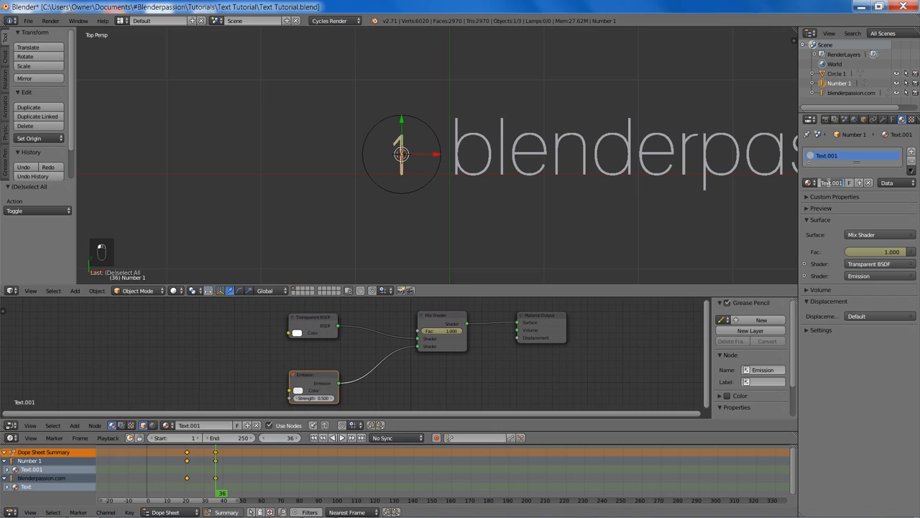
text(Number)
key(Return)
Collapse the Number 1 and blenderpassion.com channels in the Dope Sheet and delete both of Number 1's keyframes
key(a)
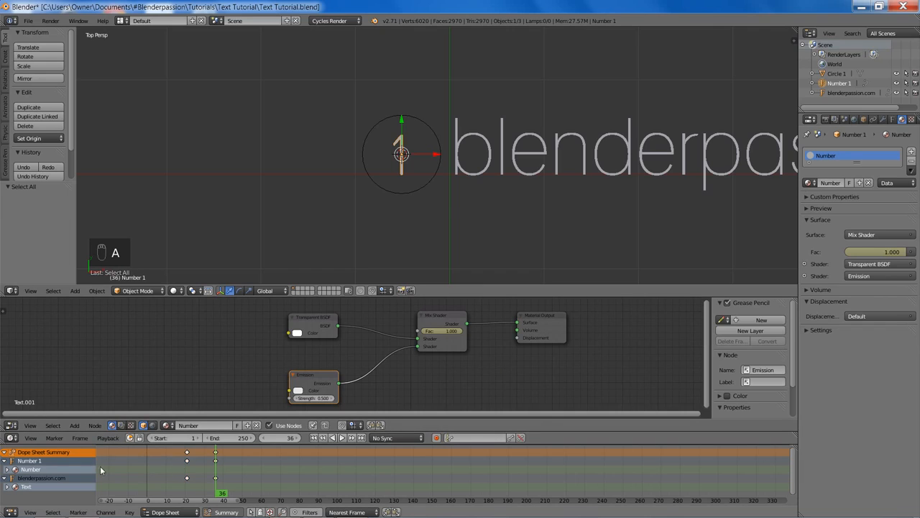
click(4, 461)
click(5, 470)
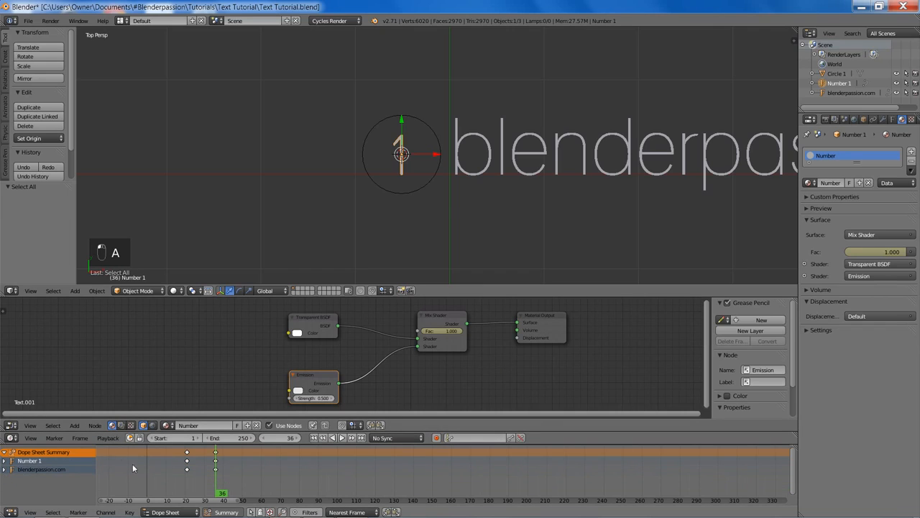
key(a)
key(a)
key(a)
key(b)
drag(184, 460, 228, 466)
key(x)
click(229, 464)
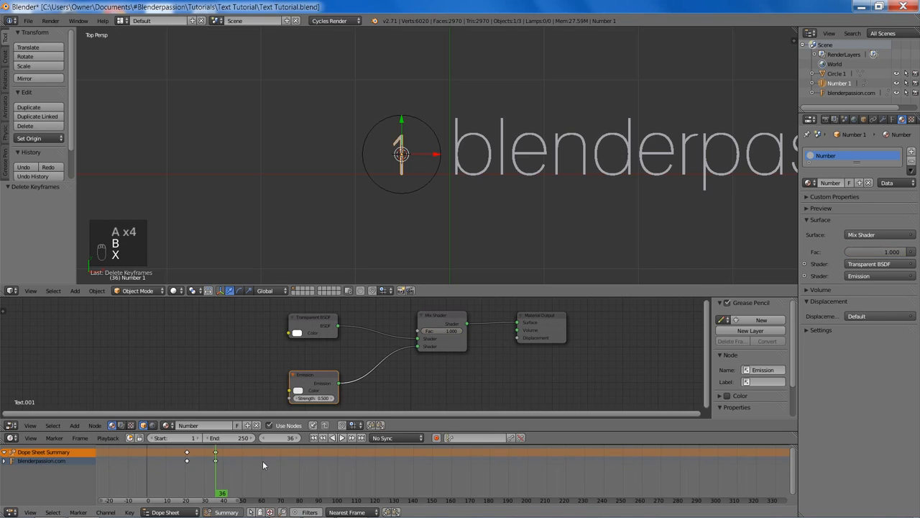
Make the Number material's Emission colour green by setting its red value to 0.2, and save the file
middle_drag(349, 361, 371, 374)
scroll(372, 376, down, 1)
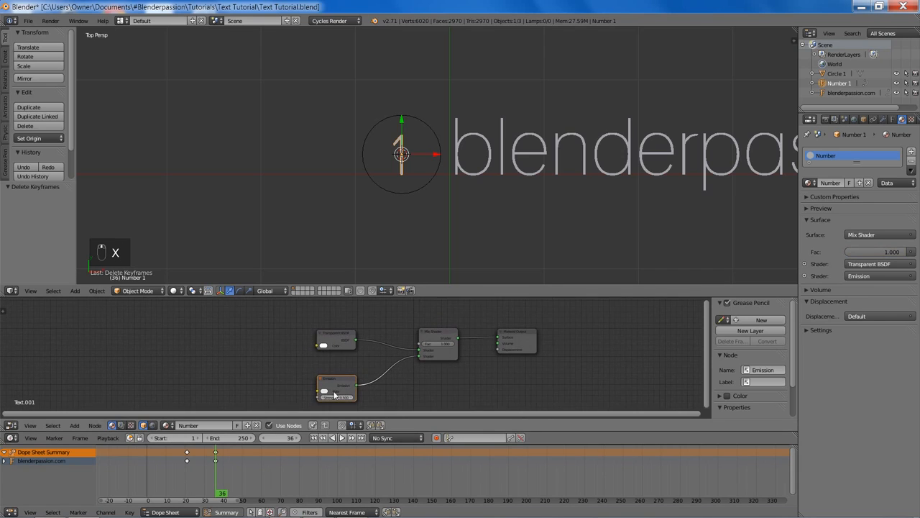
click(324, 393)
click(344, 366)
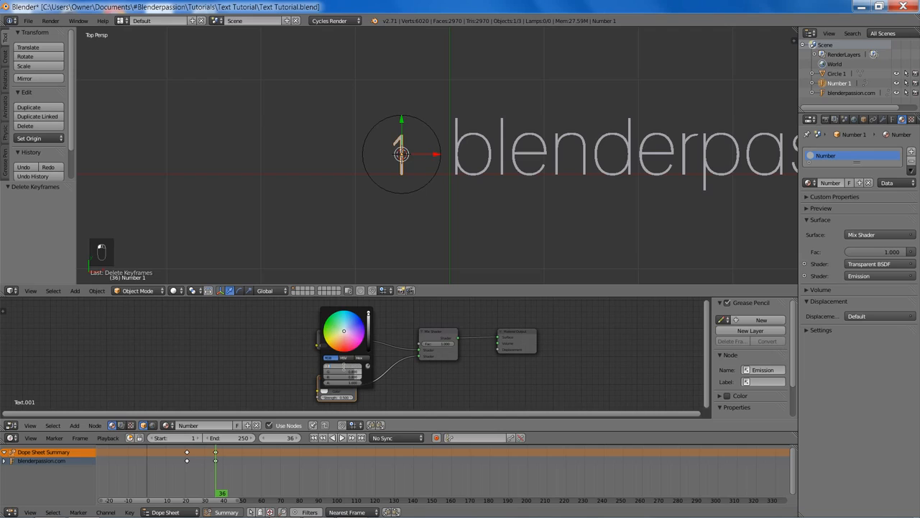
text(0.2)
key(Return)
shift+middle_drag(370, 228, 352, 196)
key(ctrl+s)
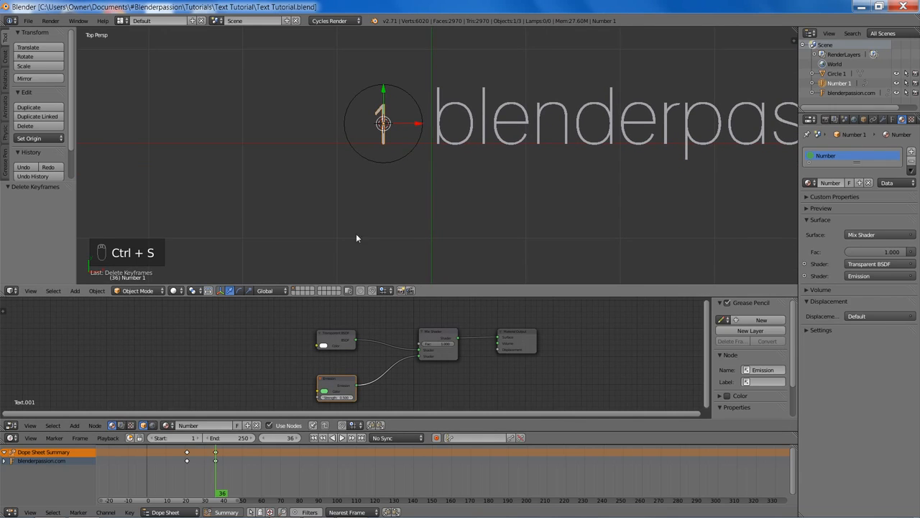
middle_drag(369, 338, 379, 312)
scroll(369, 322, up, 2)
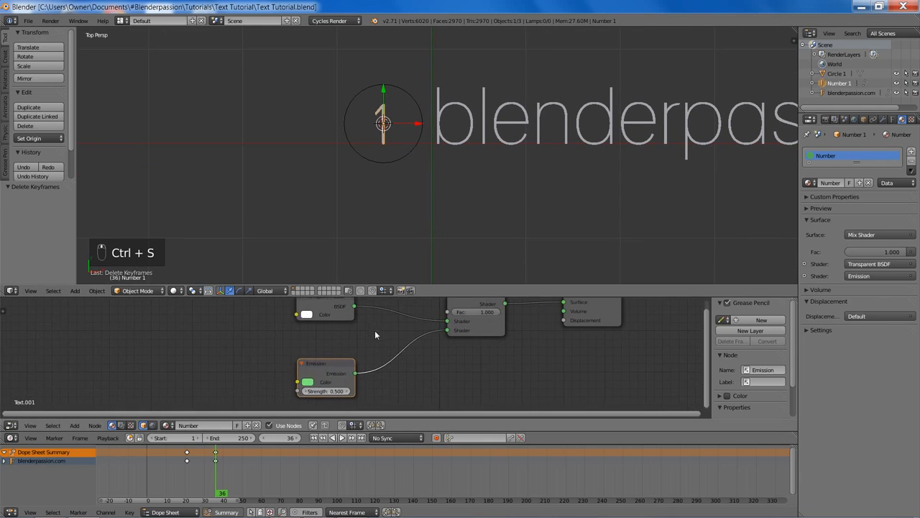
scroll(368, 352, down, 1)
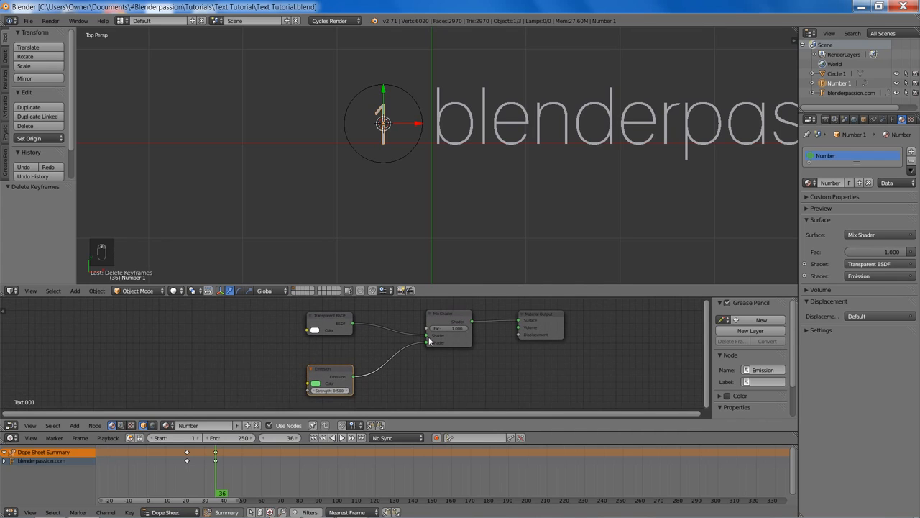
key(n)
key(n)
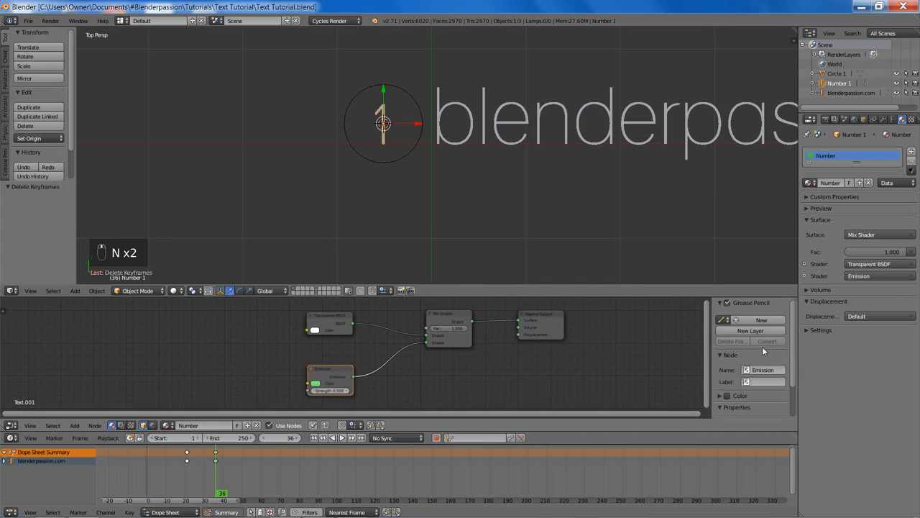
scroll(362, 337, up, 3)
middle_drag(370, 344, 333, 340)
scroll(300, 365, down, 2)
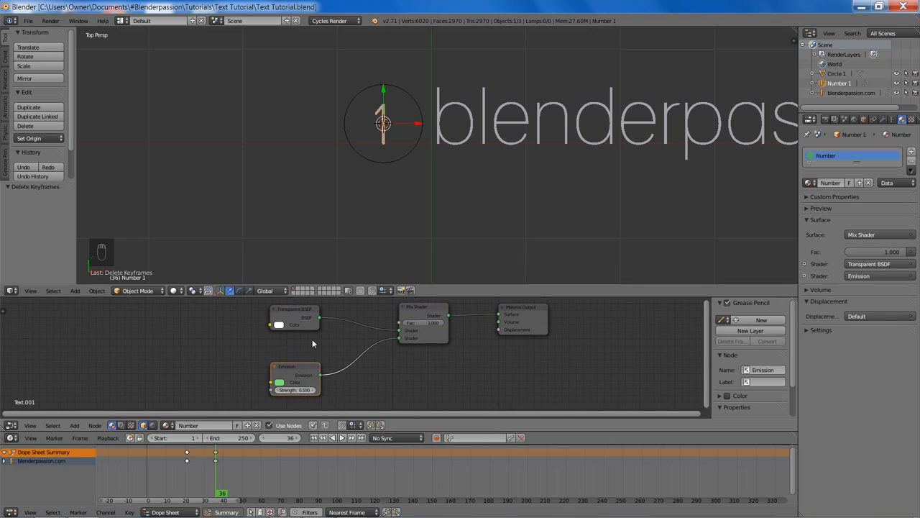
Go back to frame 9 and keyframe the Number material's Mix Shader Fac at 0.000
key(Left)
key(Left)
key(Left)
key(Left)
key(Left)
key(Left)
key(Left)
key(Left)
key(Left)
key(Left)
key(Left)
key(Left)
key(Left)
key(Left)
key(Left)
key(Left)
key(Left)
key(Left)
key(Left)
key(Left)
key(Left)
key(Left)
key(Left)
key(Left)
key(Left)
key(Left)
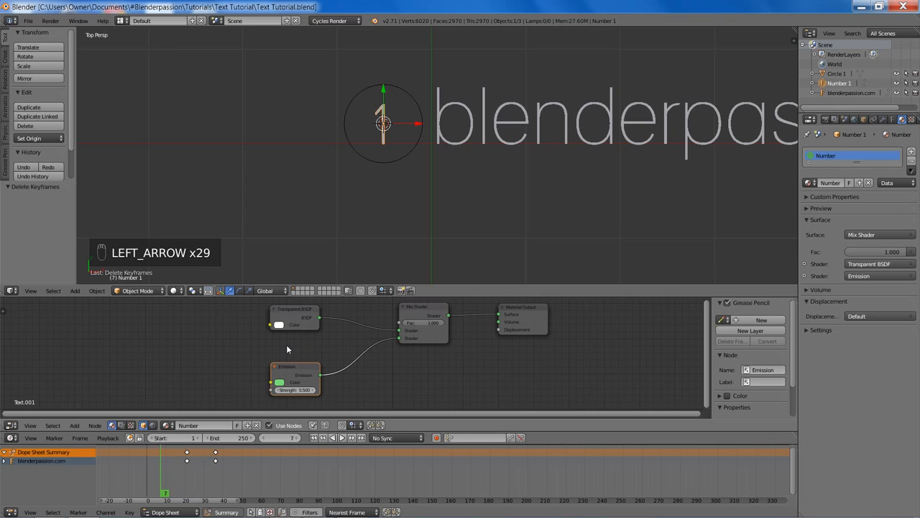
key(Right)
key(Right)
key(Right)
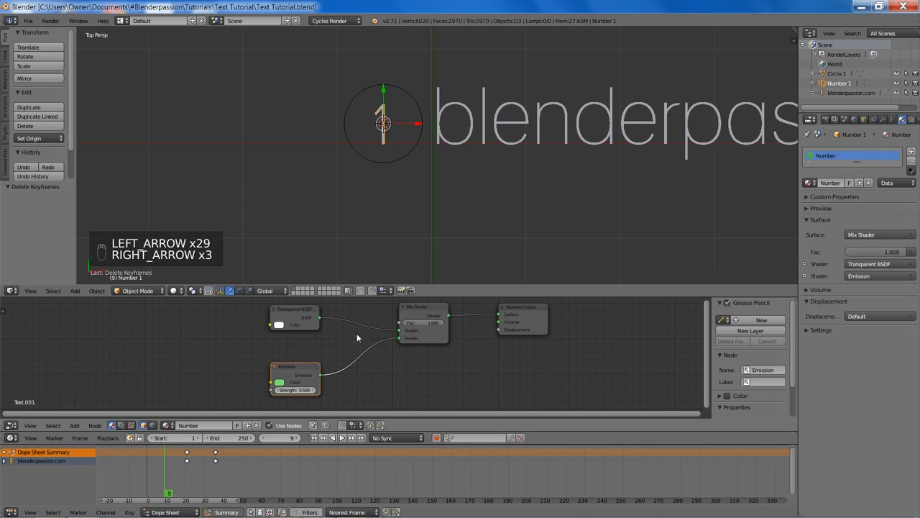
middle_drag(358, 334, 314, 343)
drag(391, 331, 363, 331)
key(i)
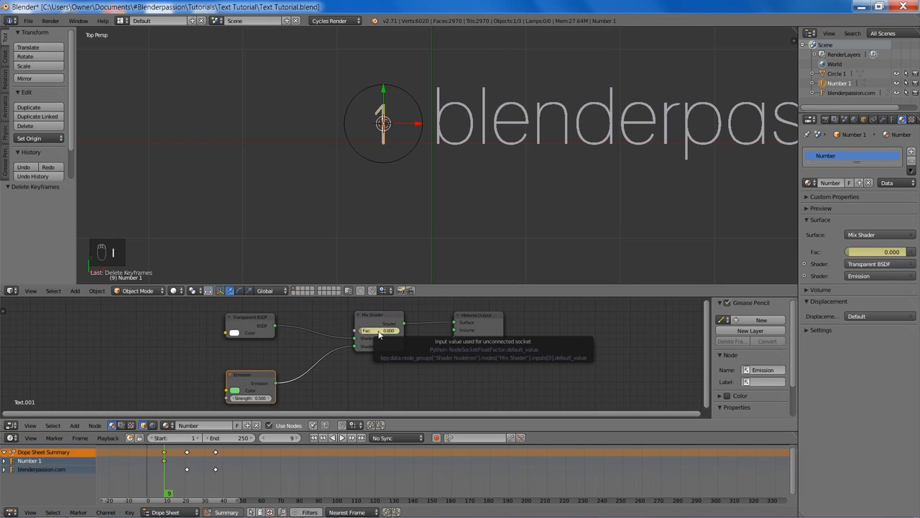
Advance to frame 14 and keyframe the Number material's Mix Shader Fac at 1.000
key(Right)
key(Right)
key(Right)
key(Right)
key(Right)
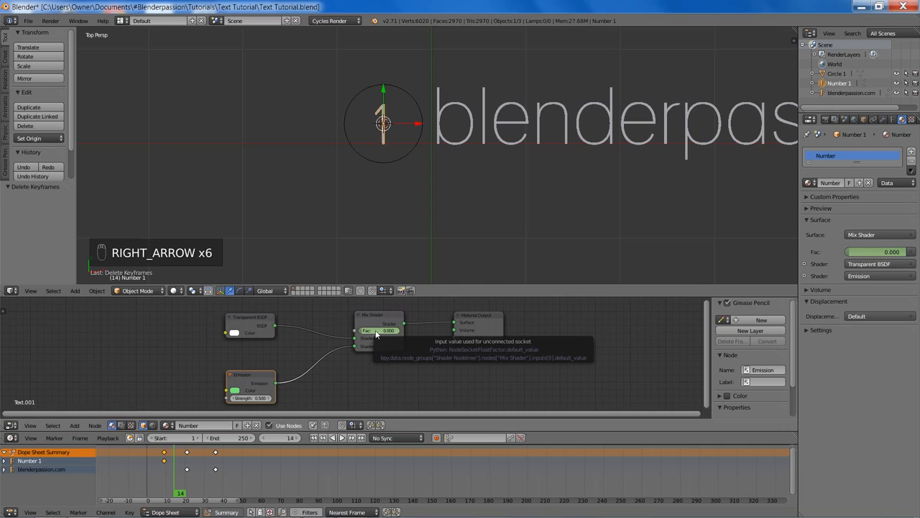
drag(375, 333, 386, 330)
key(i)
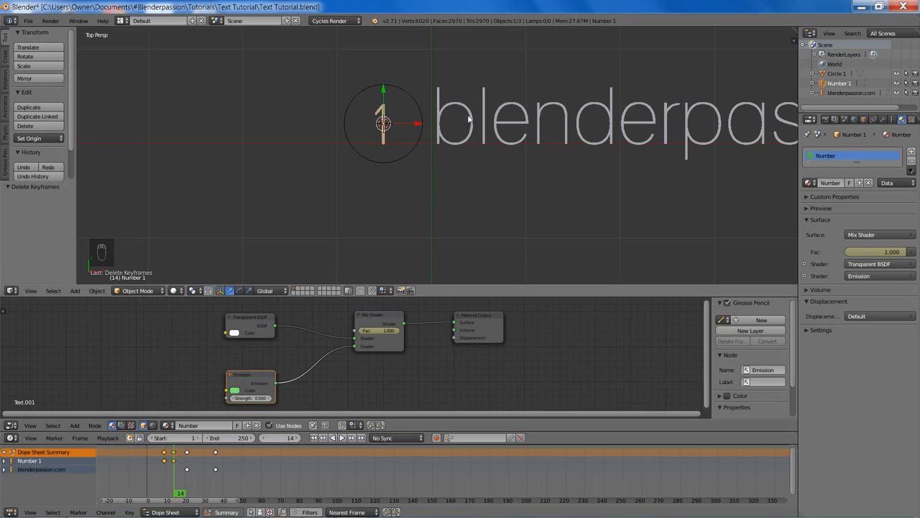
Set Number 1's X, Y and Z scale to 0.234 and insert a Scaling keyframe at frame 14
click(864, 120)
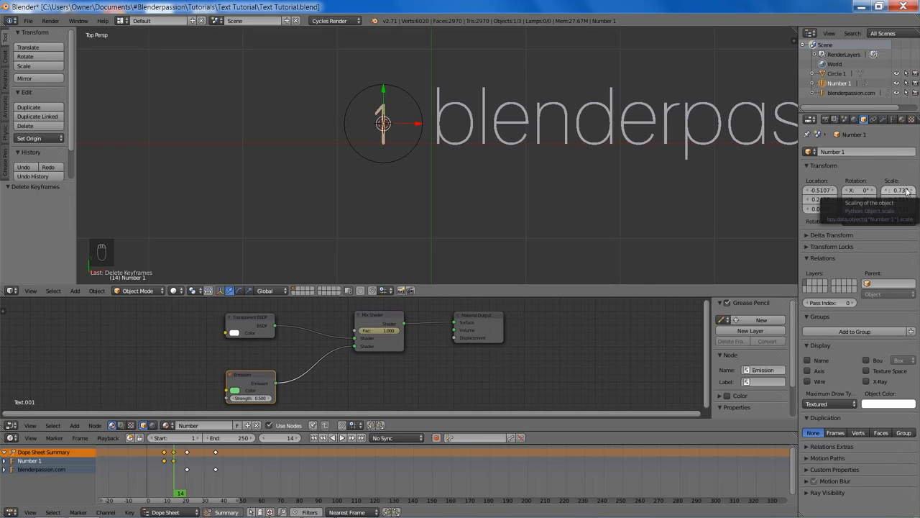
click(907, 191)
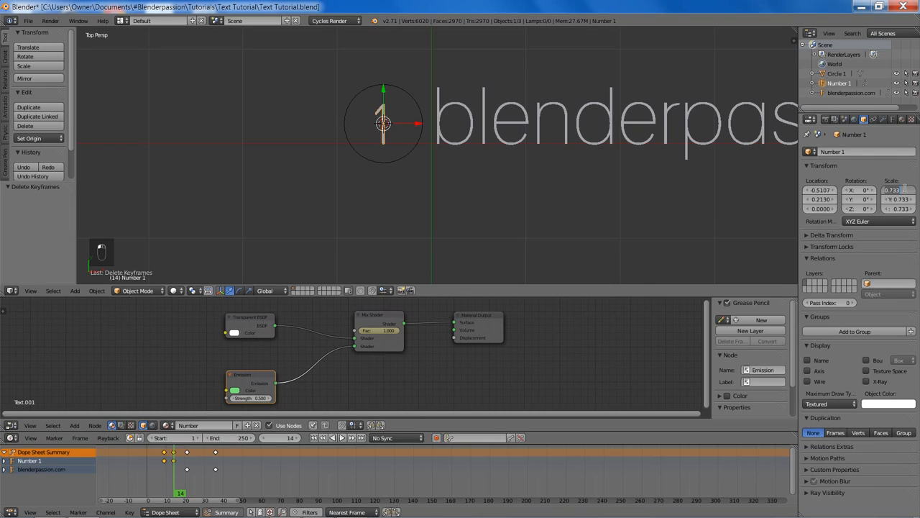
key(Tab)
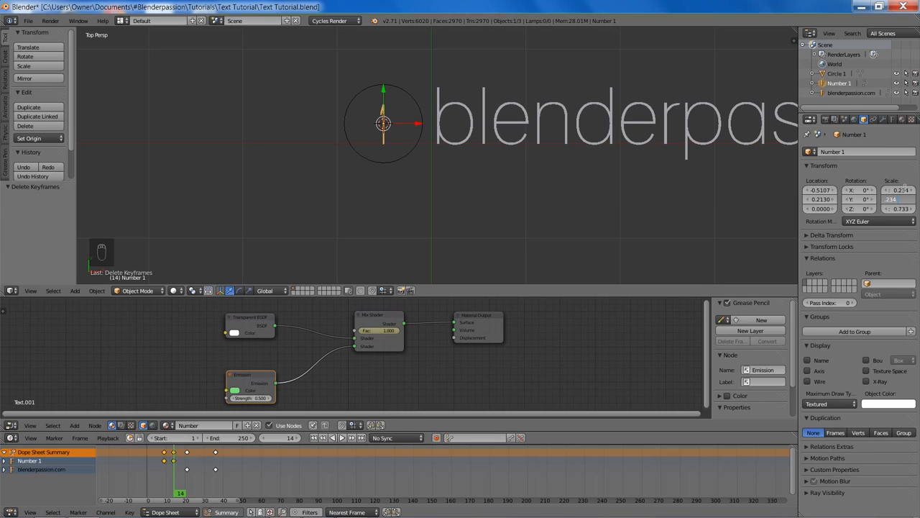
key(Tab)
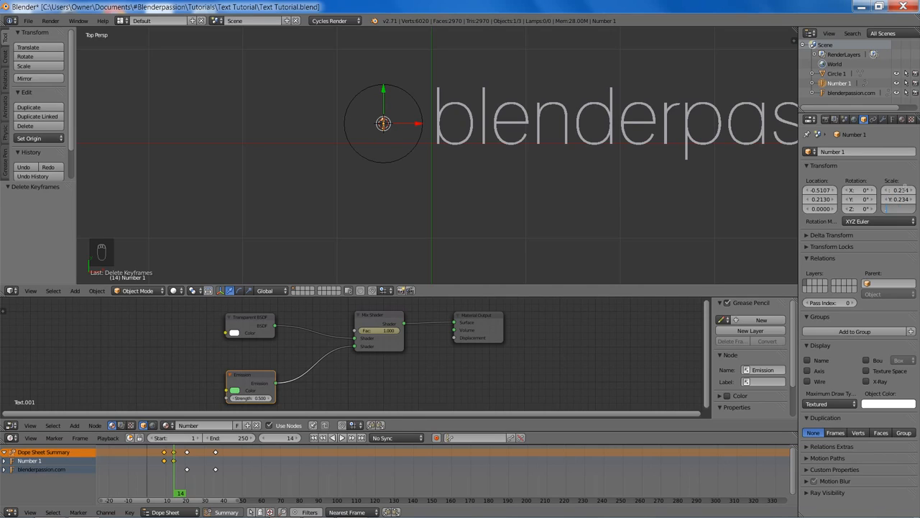
key(Return)
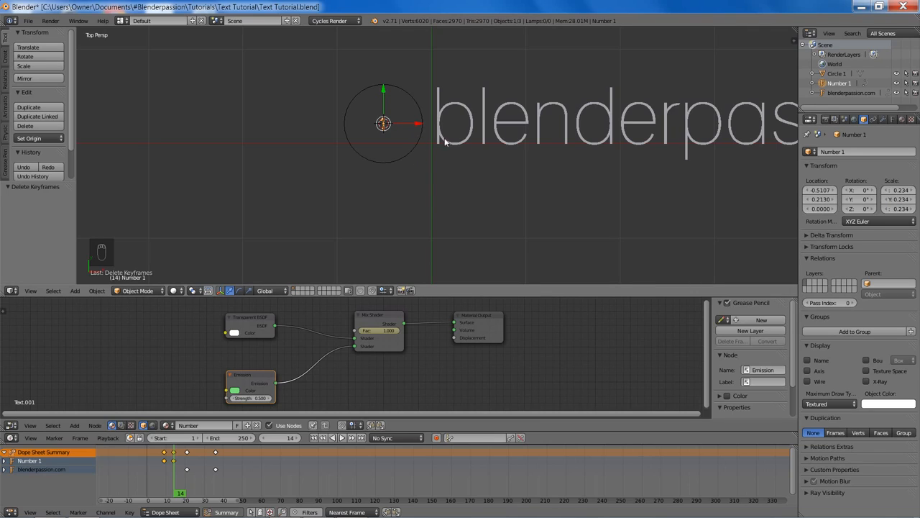
key(i)
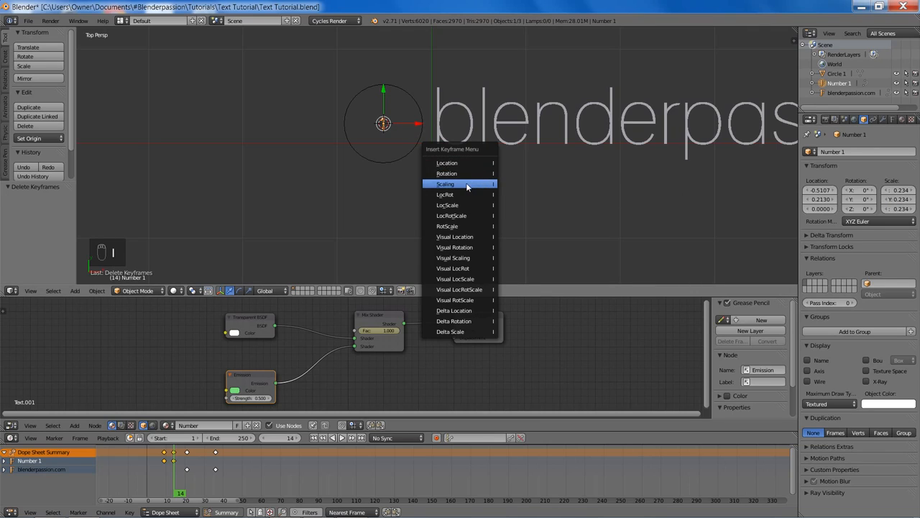
click(466, 182)
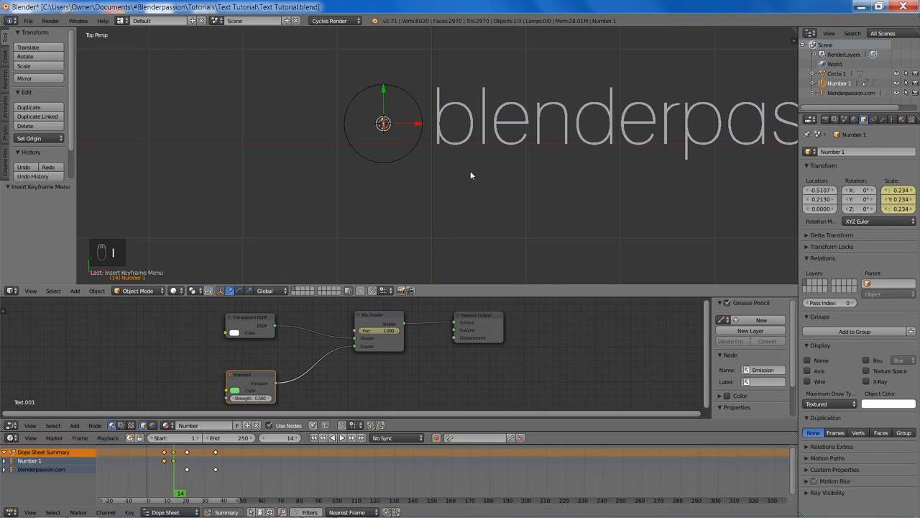
Advance to frame 22, set Number 1's scale to 0.520 on all axes and insert a Scaling keyframe
key(Right)
key(Right)
key(Right)
key(Right)
key(Right)
key(Right)
key(Right)
key(Right)
key(Right)
key(Right)
key(Right)
key(Right)
key(Right)
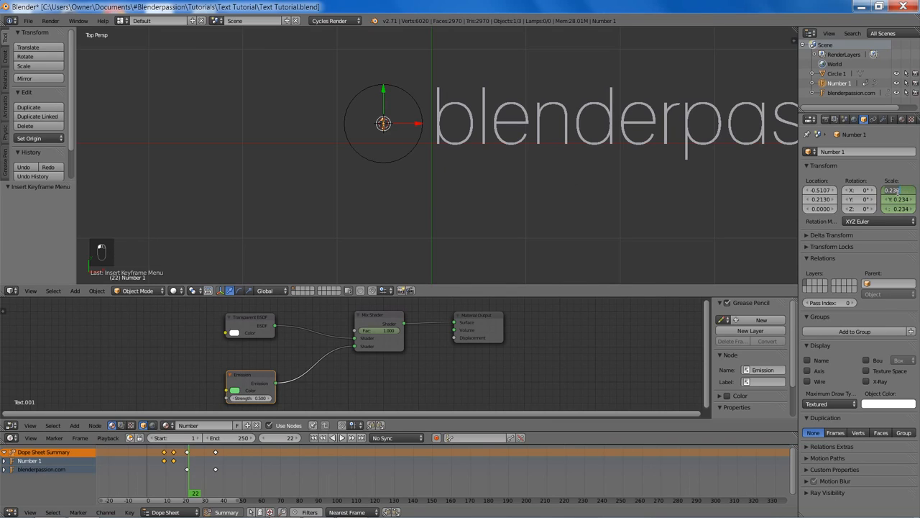
key(Return)
key(ctrl+c)
key(ctrl+v)
key(ctrl+v)
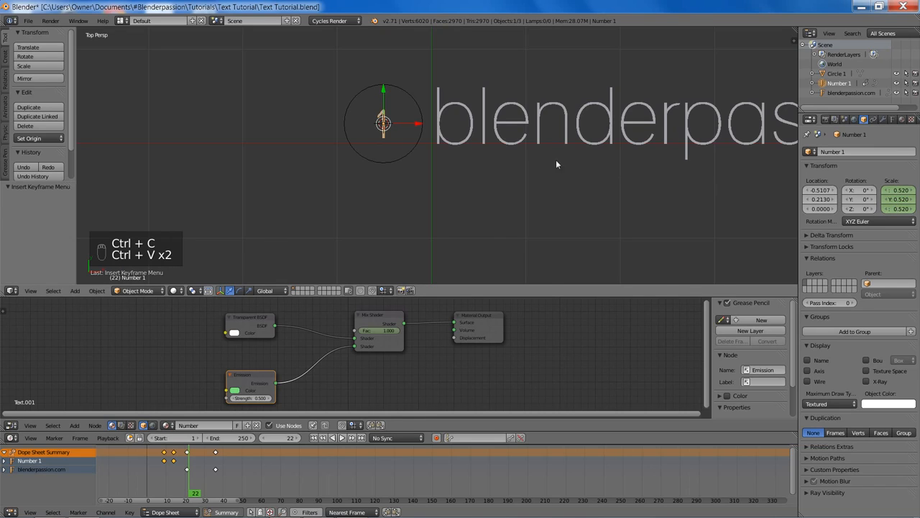
key(i)
click(532, 152)
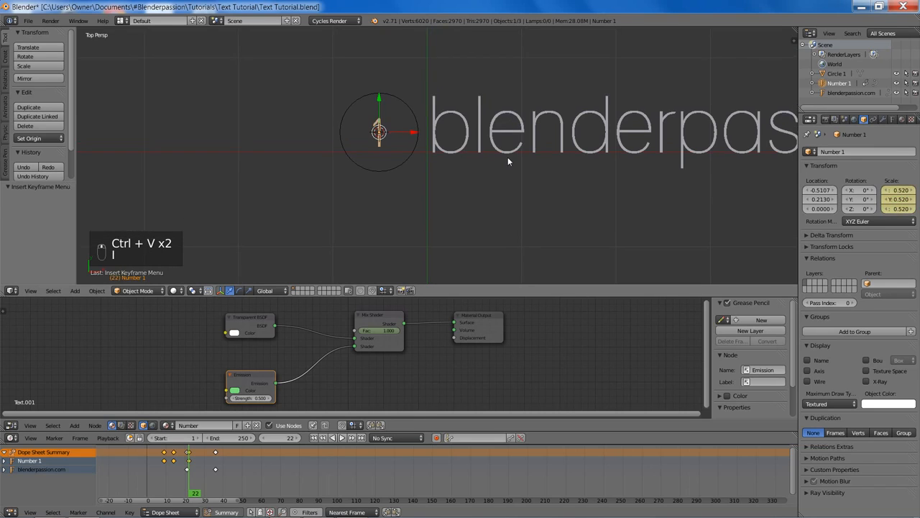
Move to frame 23 and scale the blenderpassion.com text down to about 0.588
mouse_move(190, 464)
mouse_down()
mouse_move(172, 464)
mouse_move(207, 464)
mouse_move(180, 464)
mouse_move(193, 466)
mouse_up()
right_click(501, 136)
key(s)
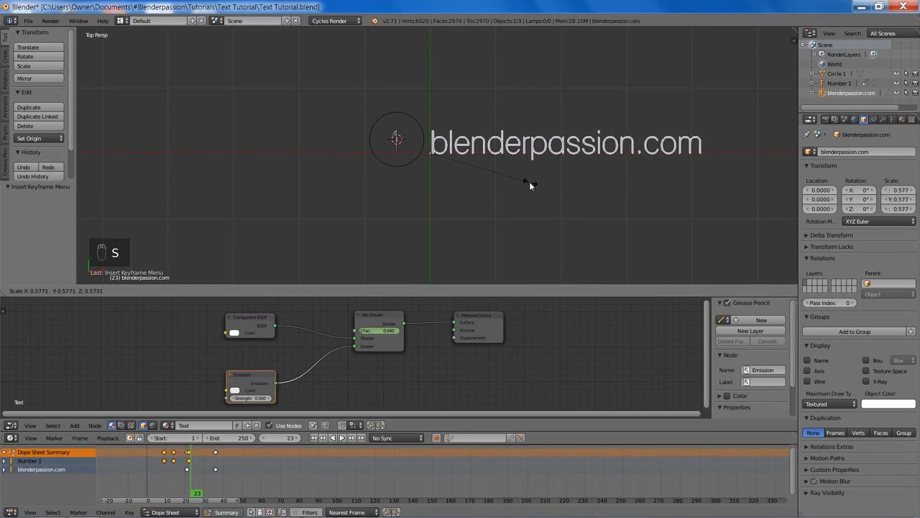
click(527, 180)
key(s)
scroll(531, 184, up, 3)
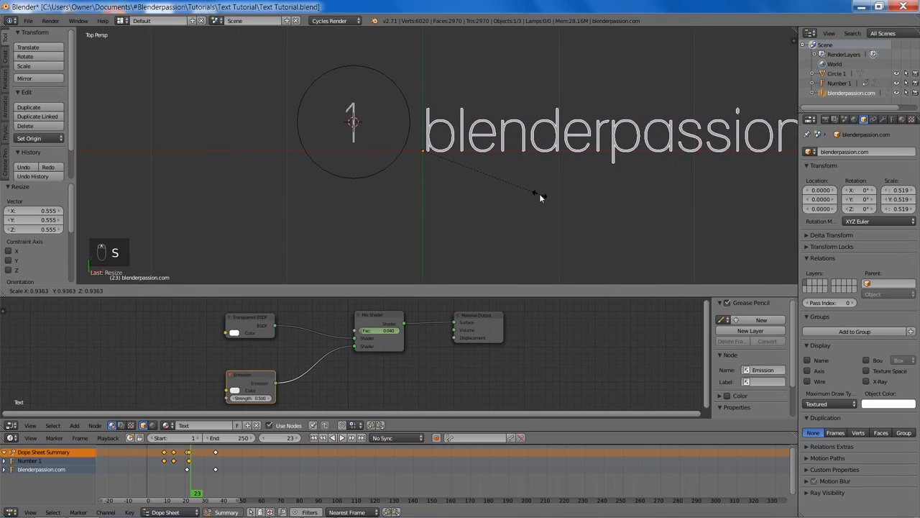
click(553, 196)
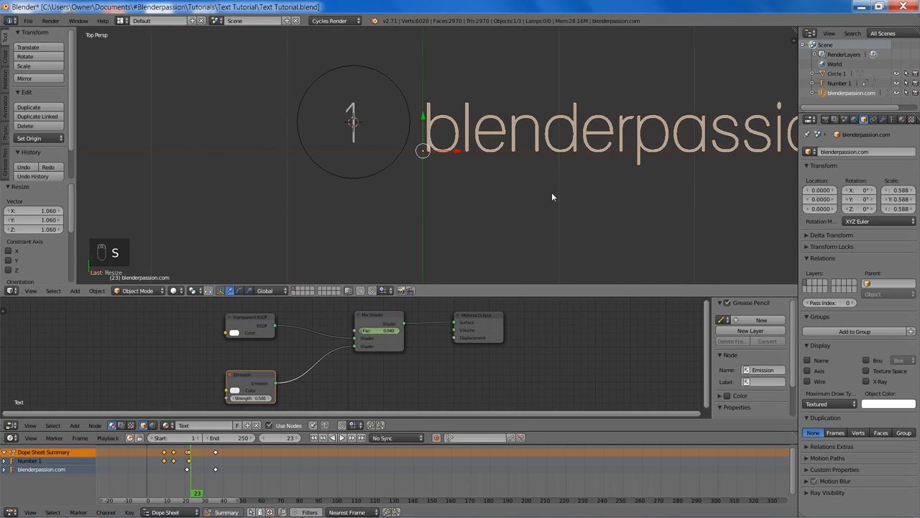
Select the "1" and its circle together and move them about -0.060 along the Y axis
right_click(367, 144)
shift+right_click(384, 168)
key(g)
key(y)
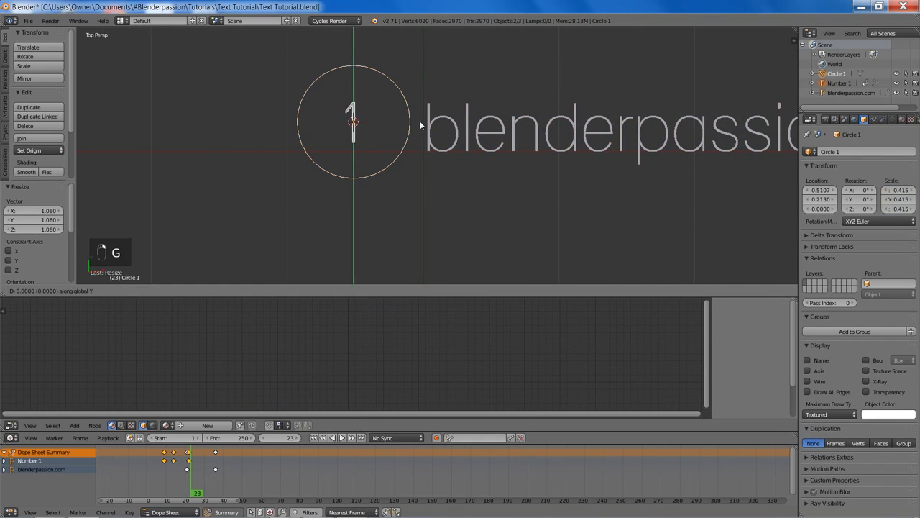
click(405, 200)
Scale the blenderpassion.com text up to about 0.716
right_click(494, 130)
key(s)
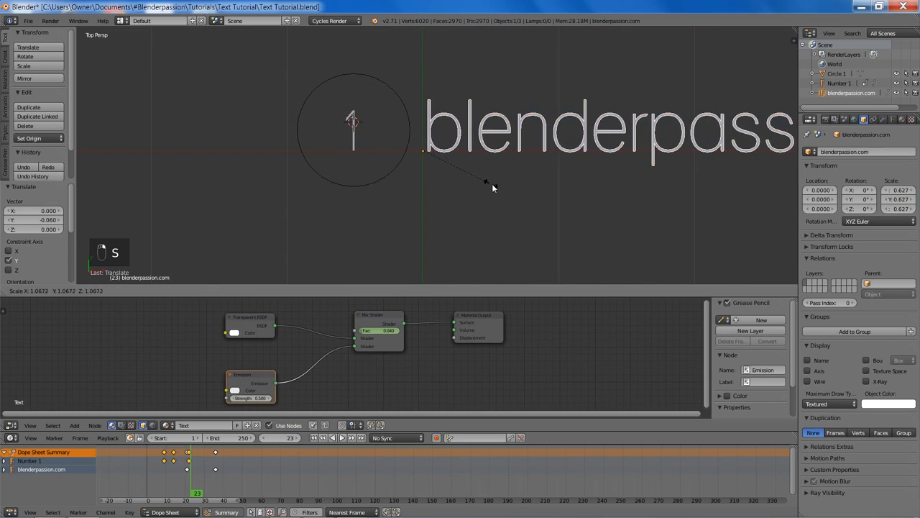
click(539, 202)
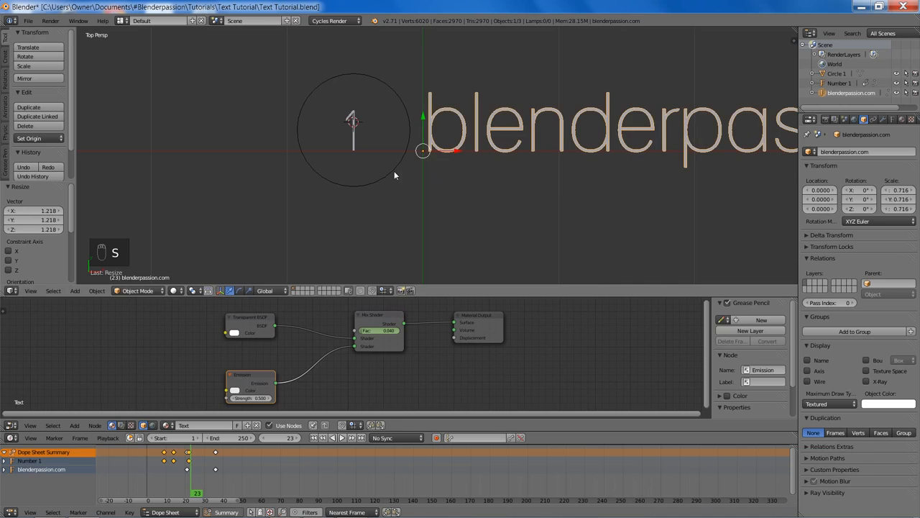
Shrink Circle 1 around the number to a scale of about 0.331 and save the file with nothing selected
right_click(395, 172)
key(s)
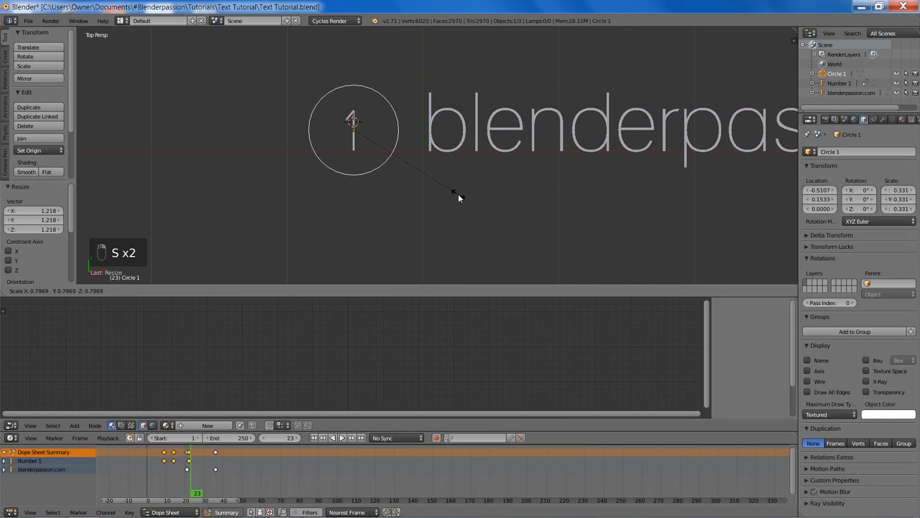
click(461, 194)
key(a)
scroll(465, 184, down, 6)
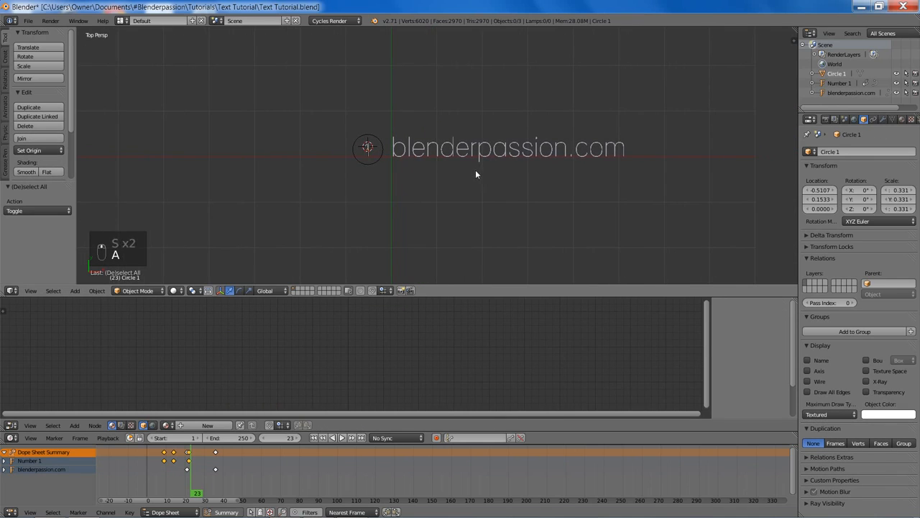
key(ctrl+s)
click(461, 186)
Add a camera to the scene and clear its rotation and location
middle_drag(463, 179, 409, 100)
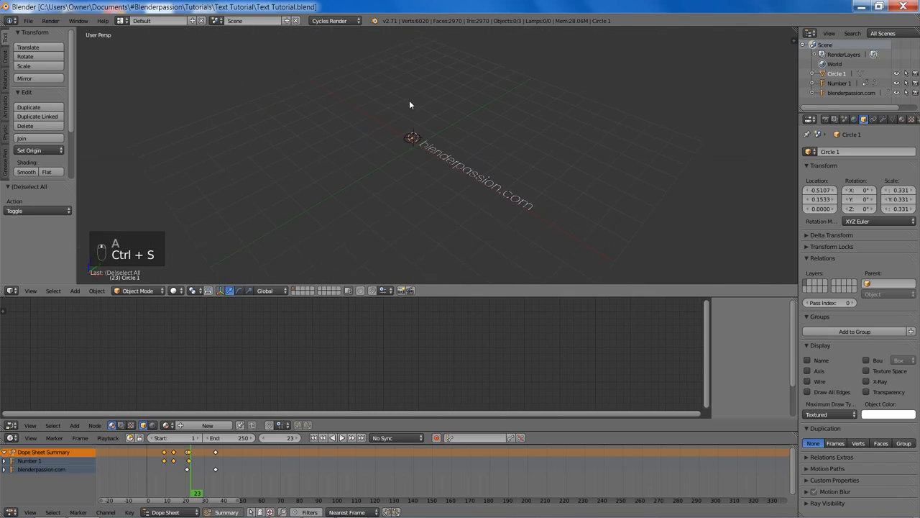
key(shift+a)
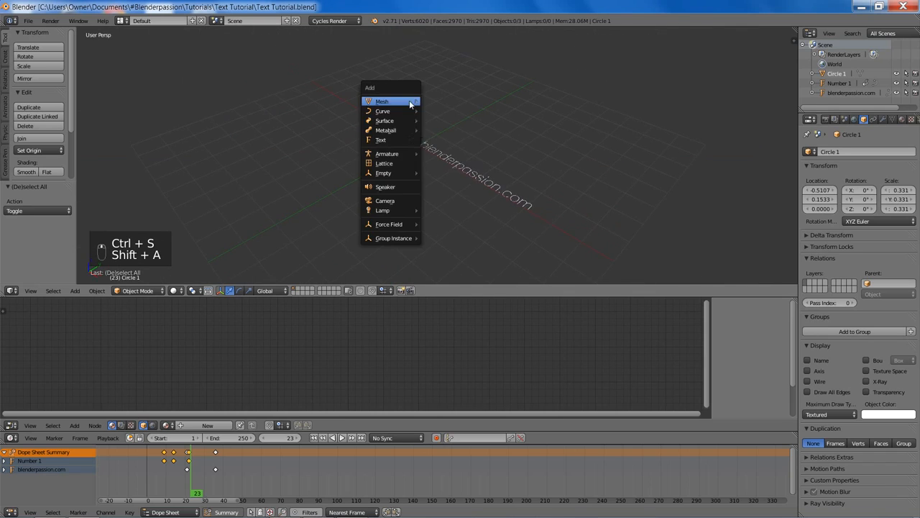
click(397, 201)
key(alt+r)
key(alt+g)
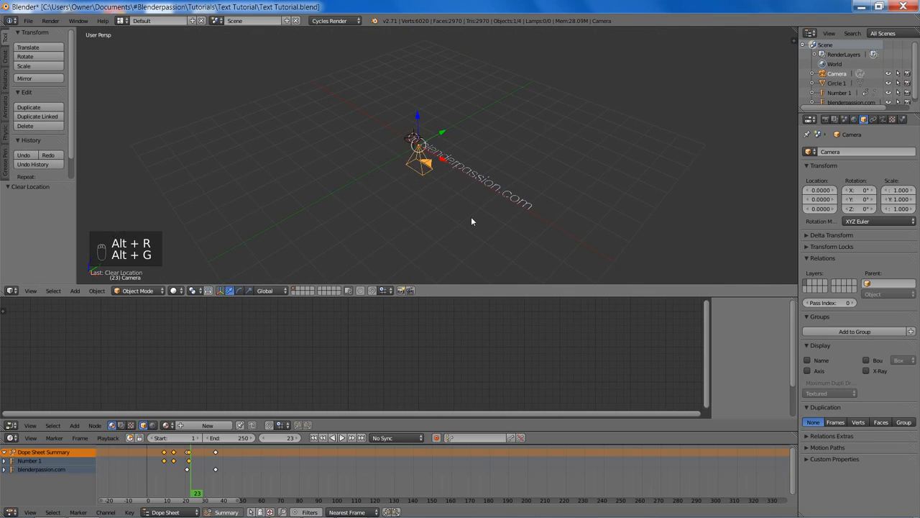
Raise the camera about 2.907 units along the Z axis above the text
key(g)
key(z)
click(490, 144)
Switch the camera's lens to orthographic projection
click(883, 120)
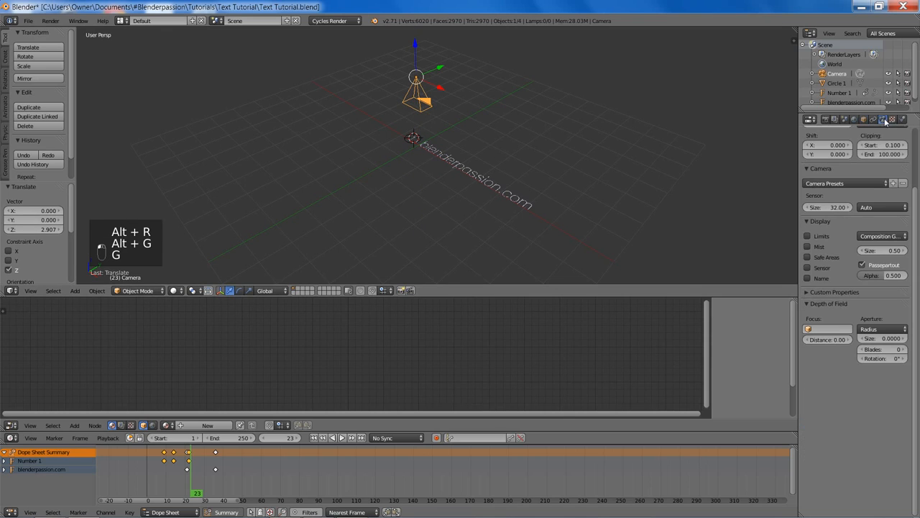
scroll(855, 169, up, 3)
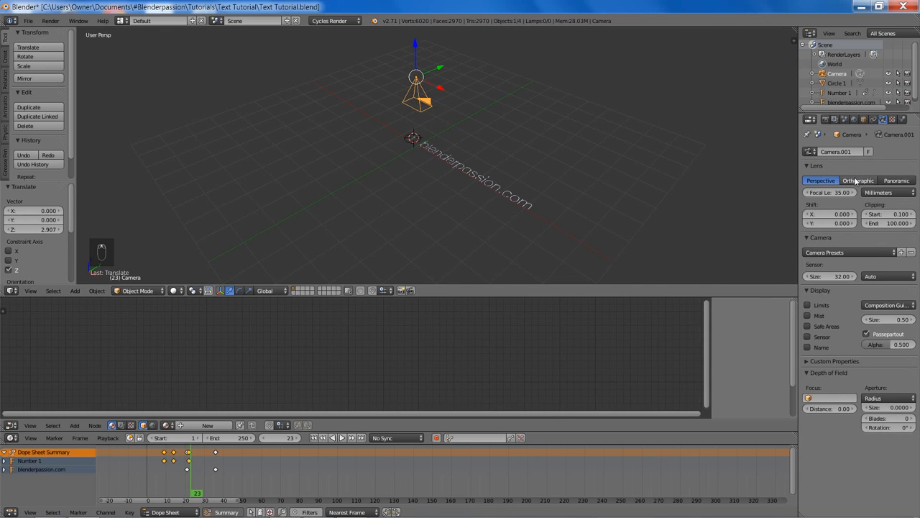
click(857, 180)
In front wireframe view, move the camera about 1.962 units along the X axis over the text
mouse_move(507, 161)
middle_down()
mouse_move(559, 148)
mouse_move(568, 115)
mouse_move(495, 149)
middle_up()
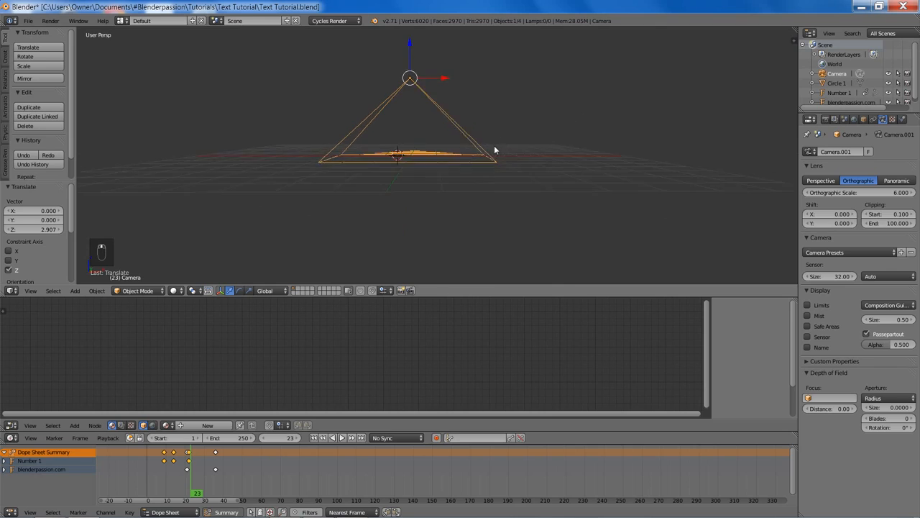
key(KP_1)
key(z)
scroll(430, 194, up, 4)
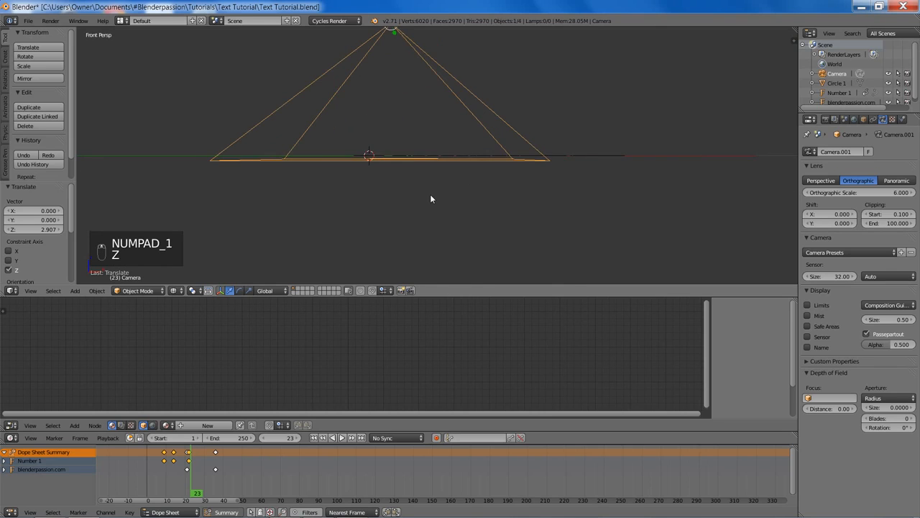
key(g)
key(x)
click(519, 190)
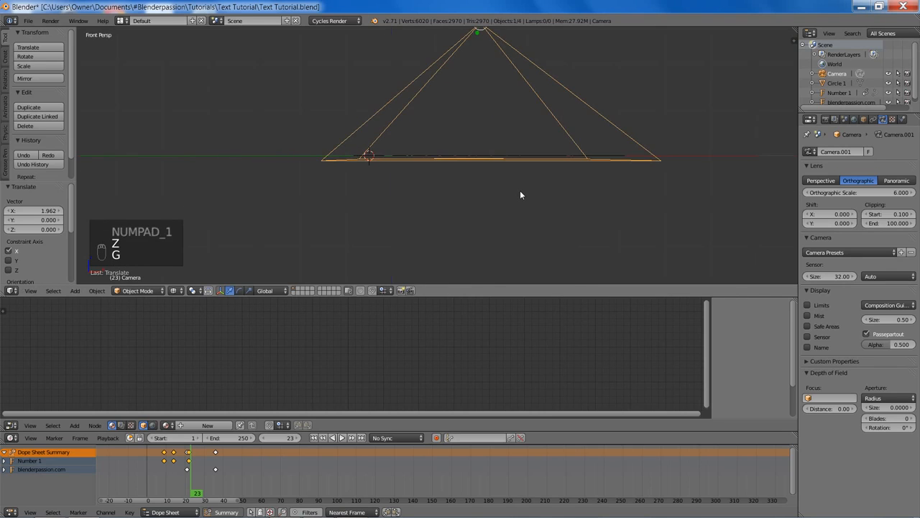
In front orthographic view, nudge the camera about 0.178 units along X and raise it about 0.512 units along Z
key(KP_5)
shift+middle_drag(520, 190, 449, 198)
scroll(444, 198, up, 2)
key(g)
key(x)
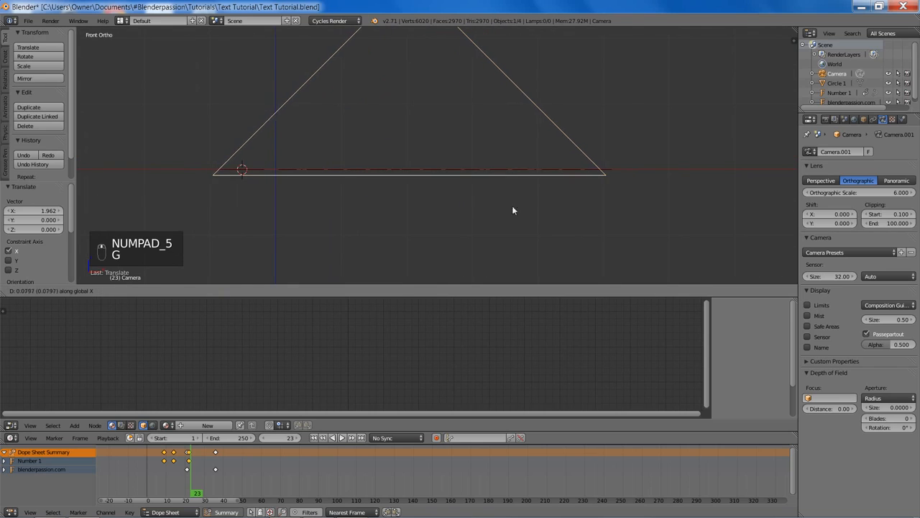
click(561, 208)
key(g)
key(z)
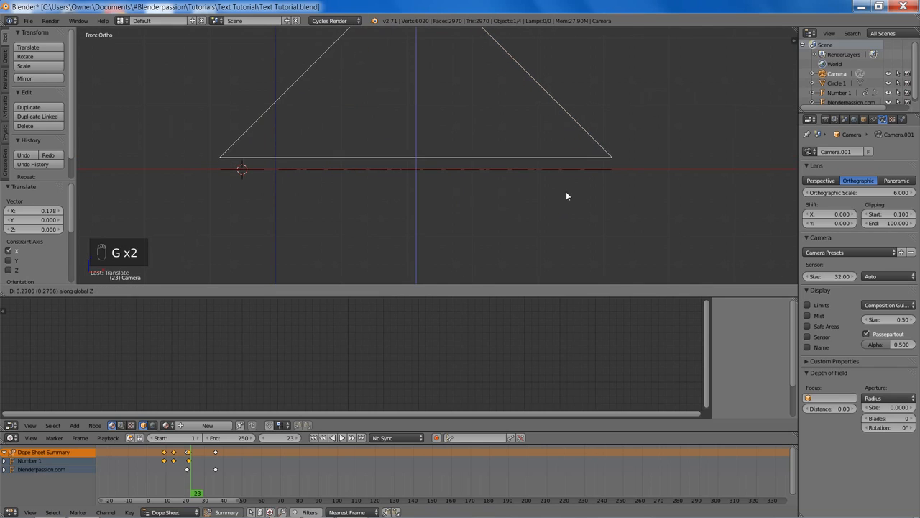
click(570, 176)
Look through the camera and set its orthographic scale to 12.280
key(KP_0)
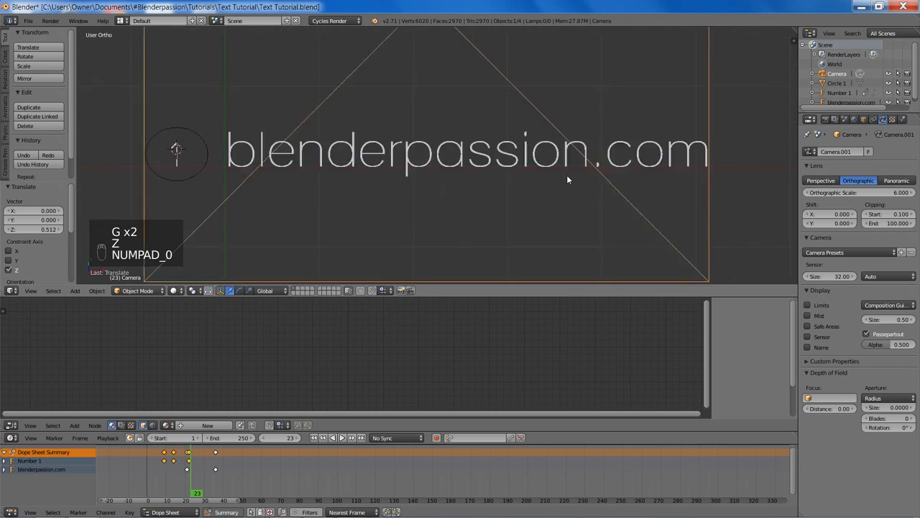
scroll(567, 176, down, 3)
scroll(567, 177, up, 2)
key(z)
key(z)
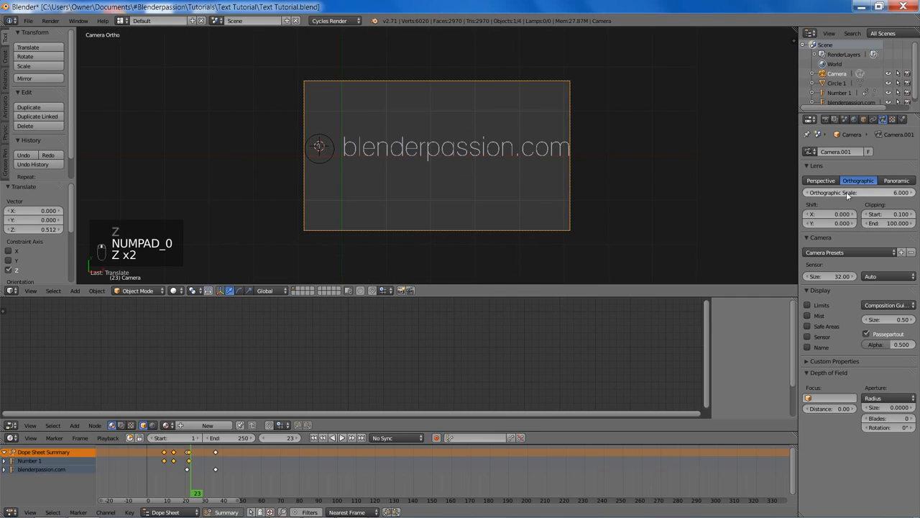
drag(847, 191, 895, 192)
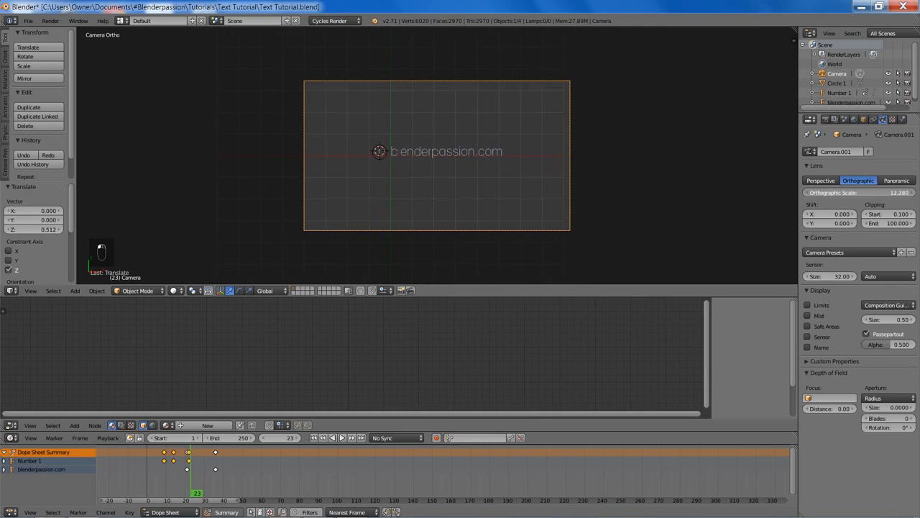
Move the camera about 1.675 units in X and -0.157 in Y, deselect it, and preview the rendered shot briefly
key(g)
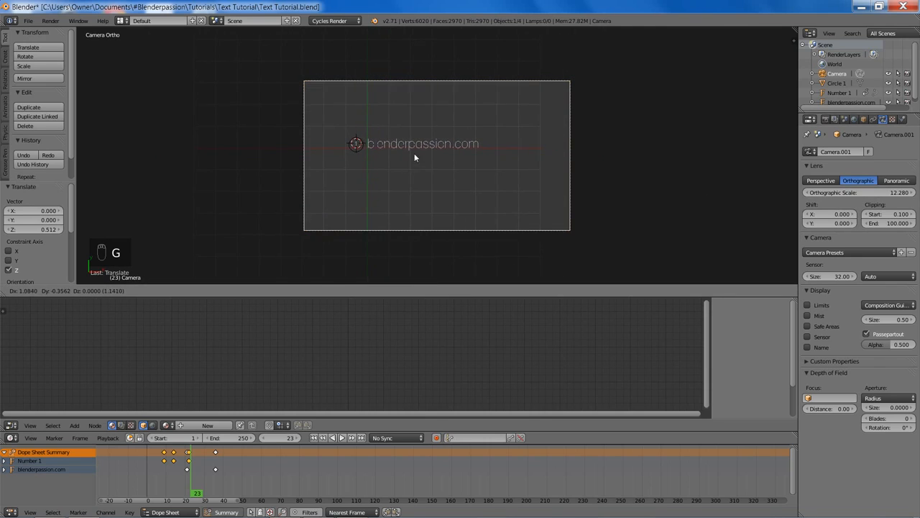
click(539, 124)
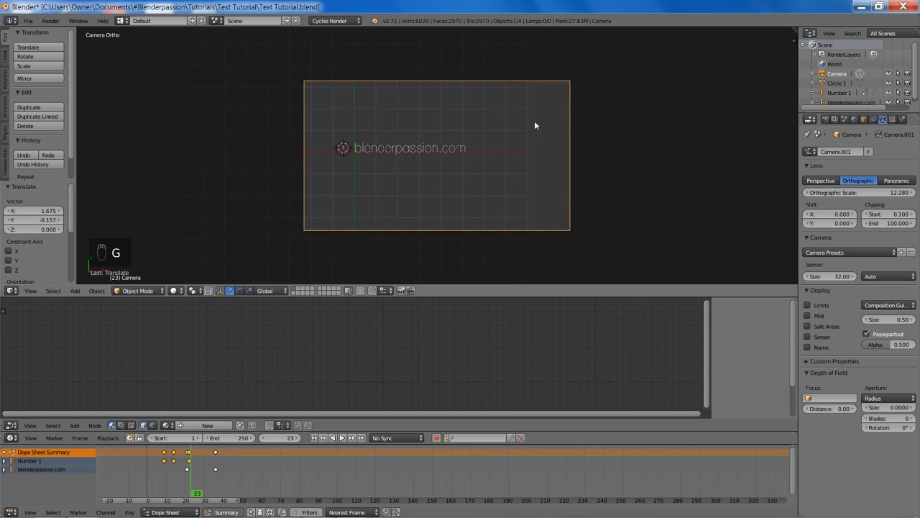
key(a)
key(shift+z)
scroll(483, 141, up, 4)
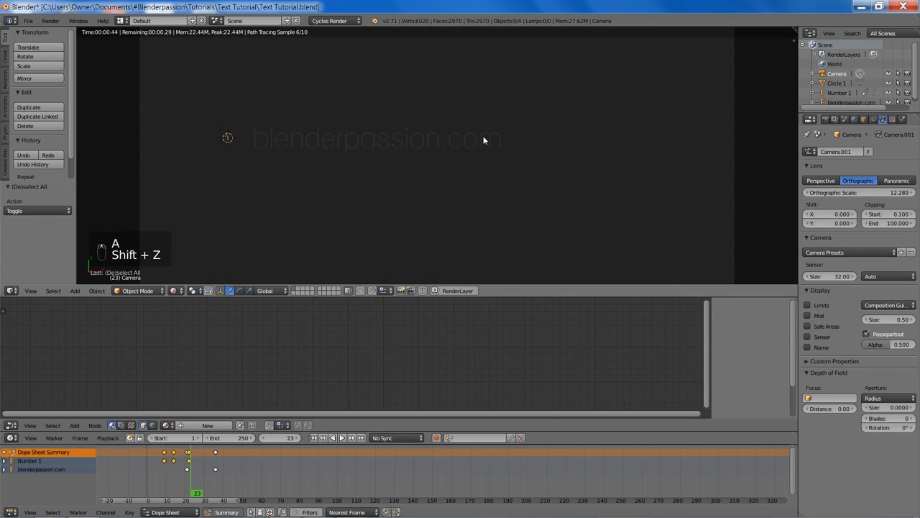
key(z)
key(z)
key(z)
Move the camera to the second layer and save the file
middle_drag(440, 152, 565, 85)
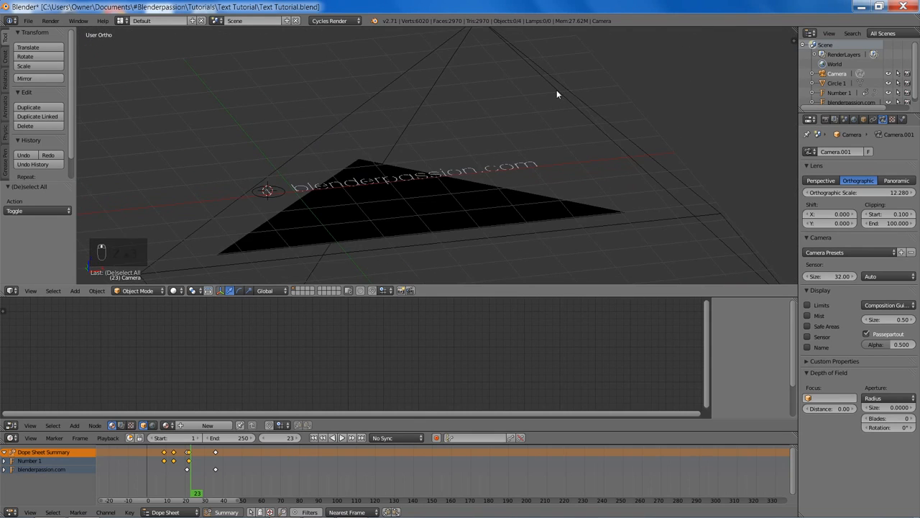
right_click(557, 94)
key(m)
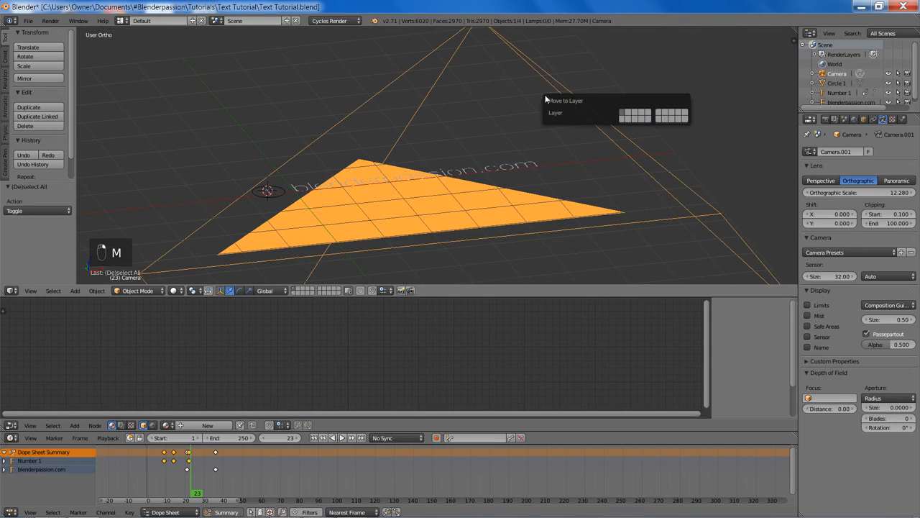
click(630, 112)
middle_drag(330, 142, 426, 149)
key(ctrl+s)
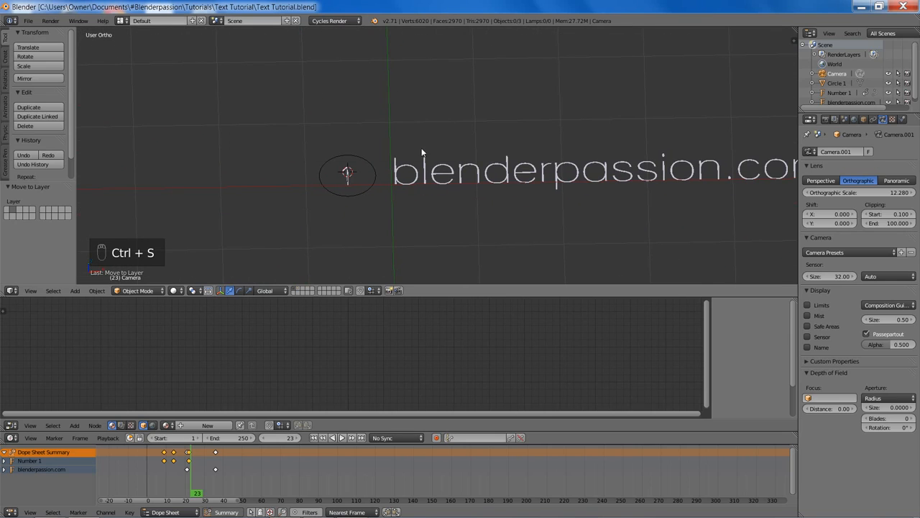
Select the number 1 in top view, split the 3D view, and turn the new area into a Graph Editor
scroll(443, 119, up, 1)
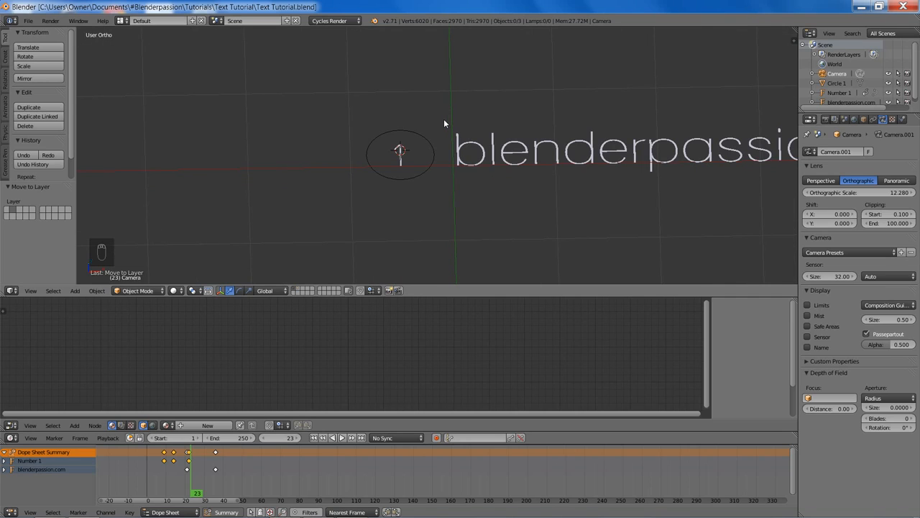
right_click(406, 159)
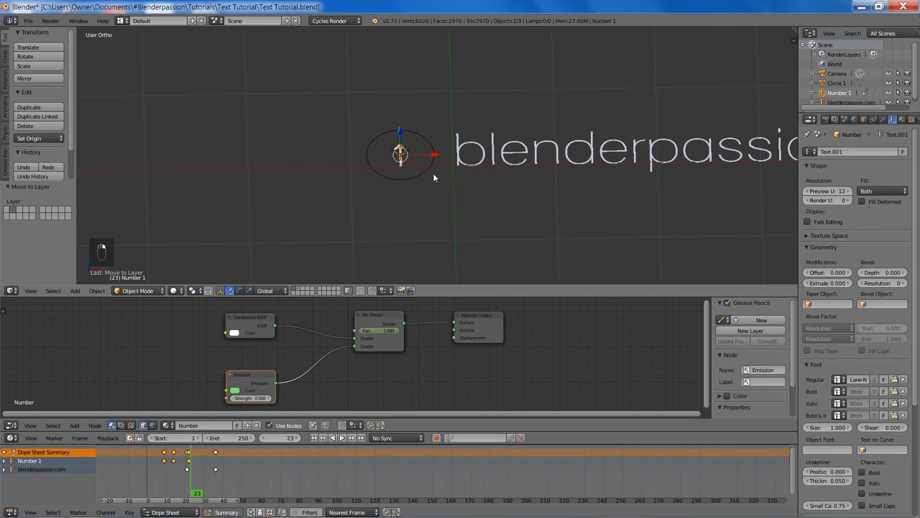
key(KP_7)
shift+middle_drag(440, 158, 438, 231)
drag(2, 293, 225, 288)
click(11, 290)
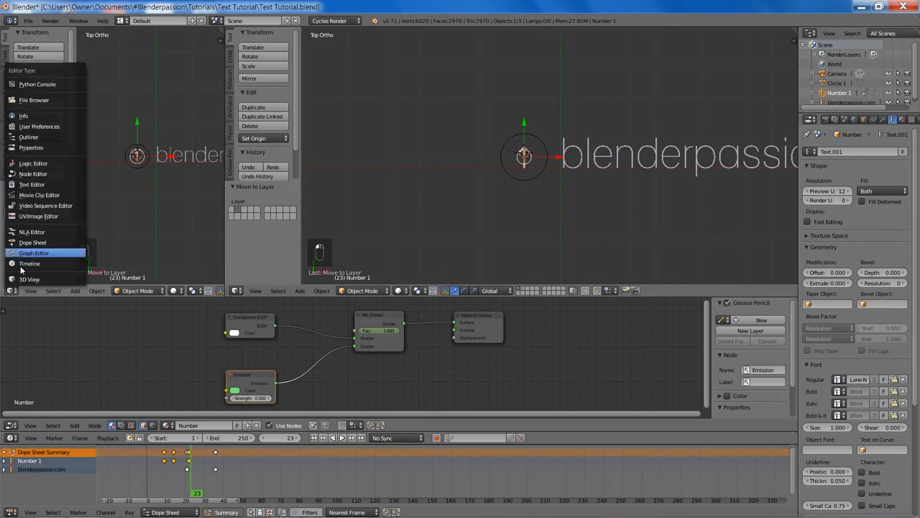
click(28, 252)
Try Back interpolation on all of the number's scale keyframes
scroll(169, 160, up, 3)
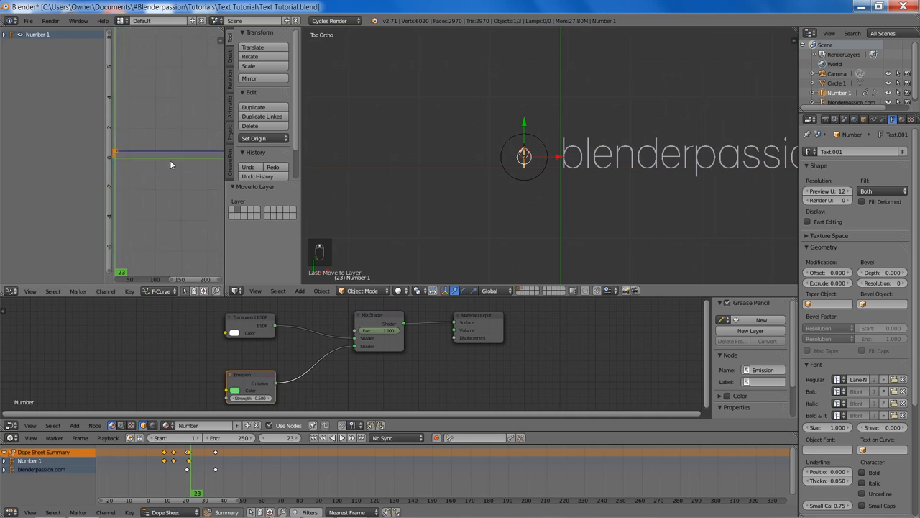
ctrl+middle_drag(207, 186, 192, 197)
key(a)
key(a)
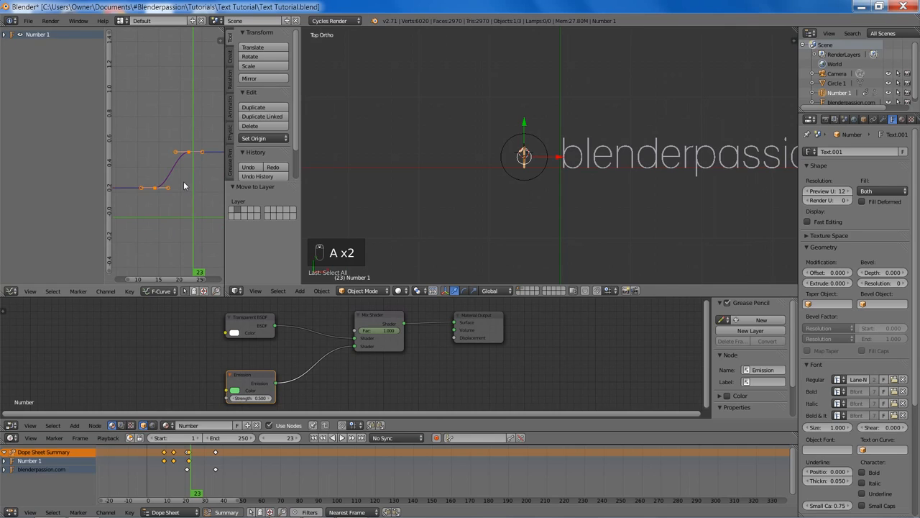
key(t)
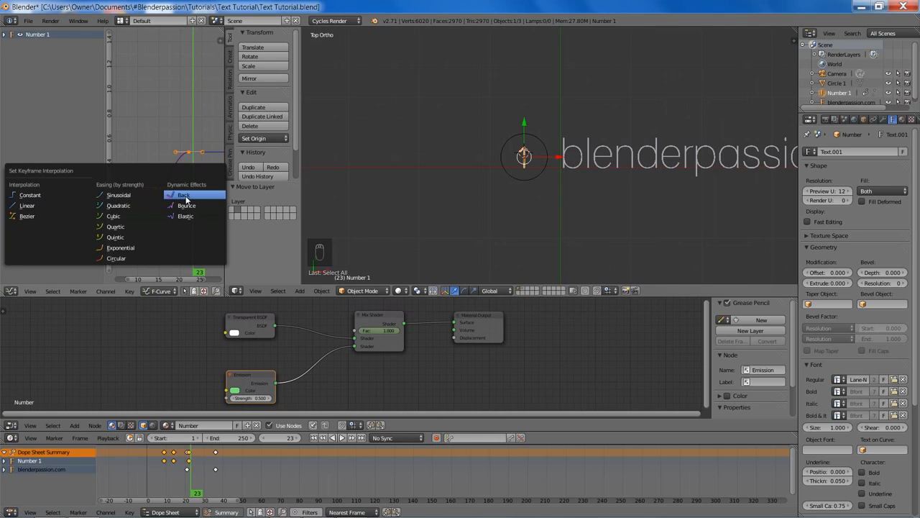
click(184, 196)
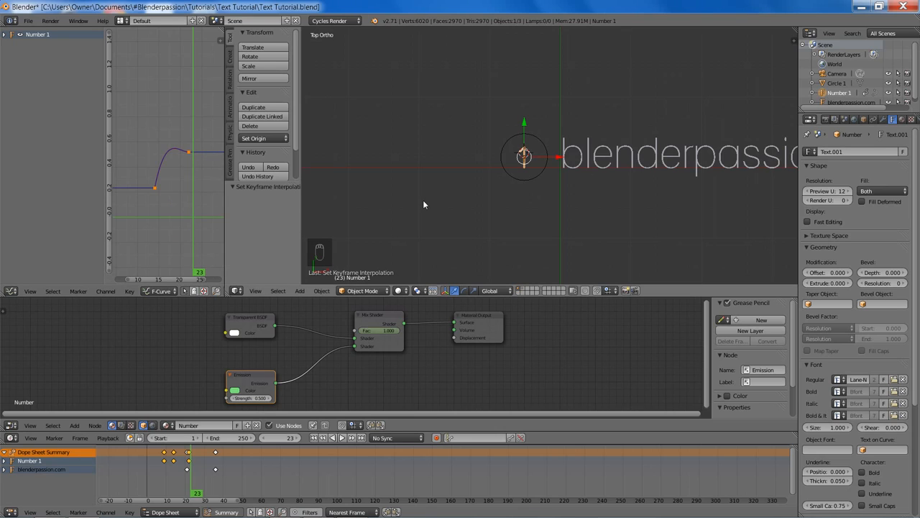
Play the number's scaling animation from frame 1, then examine the curve at frame 21 and its keyframe properties
key(shift+Left)
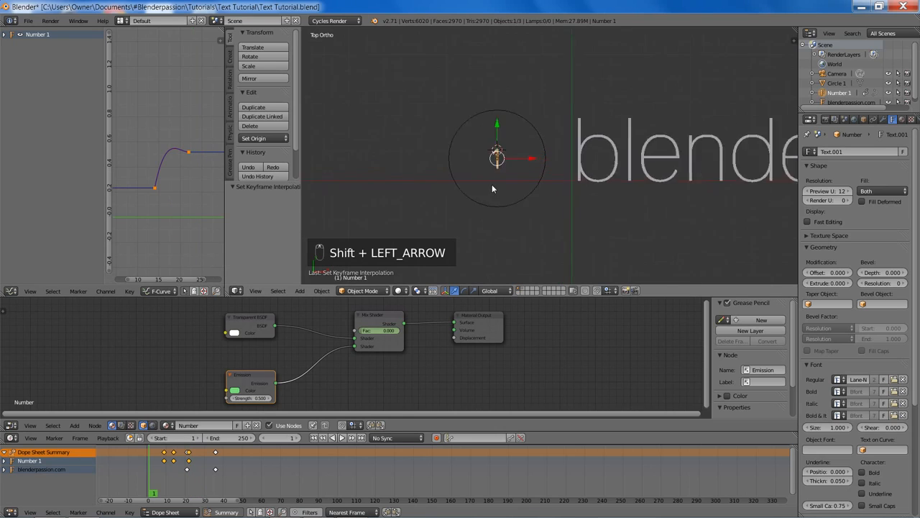
shift+middle_drag(491, 186, 546, 187)
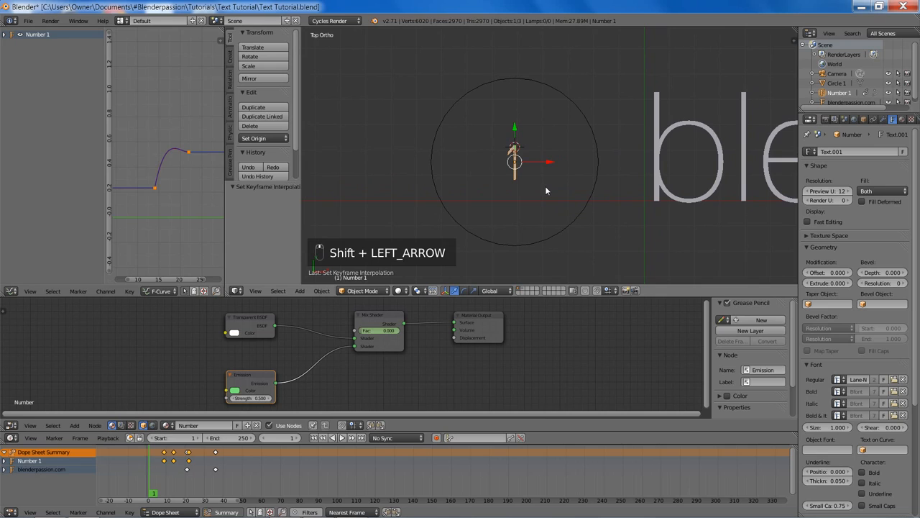
key(alt+a)
key(alt+a)
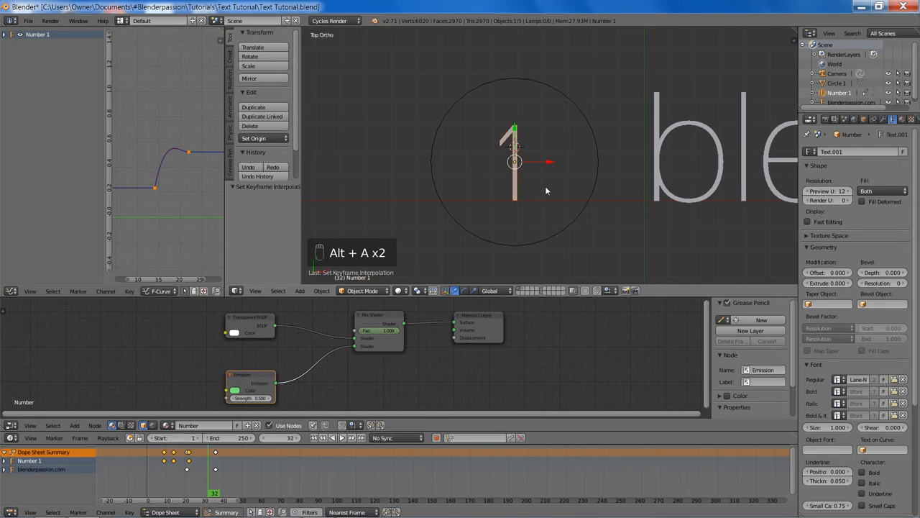
mouse_move(176, 205)
mouse_down()
mouse_move(154, 208)
mouse_move(189, 204)
mouse_move(150, 218)
mouse_move(193, 210)
mouse_move(147, 217)
mouse_move(183, 214)
mouse_up()
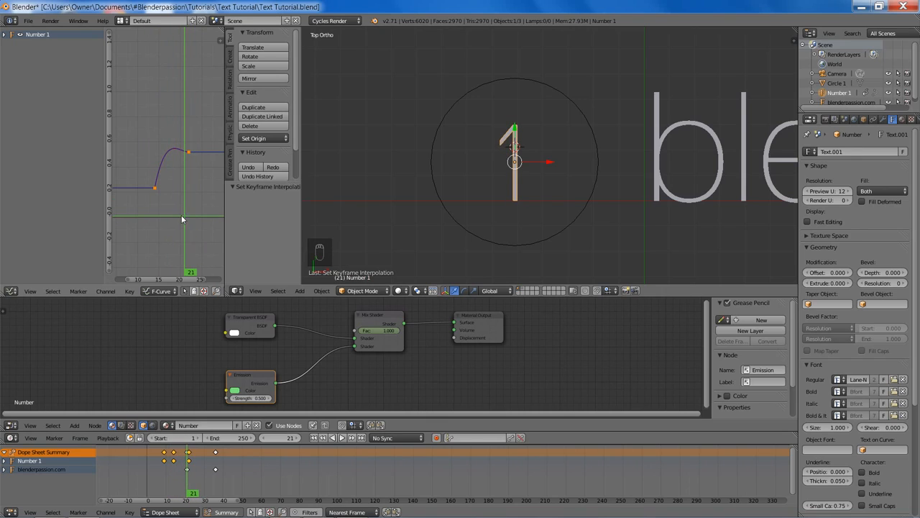
key(n)
key(n)
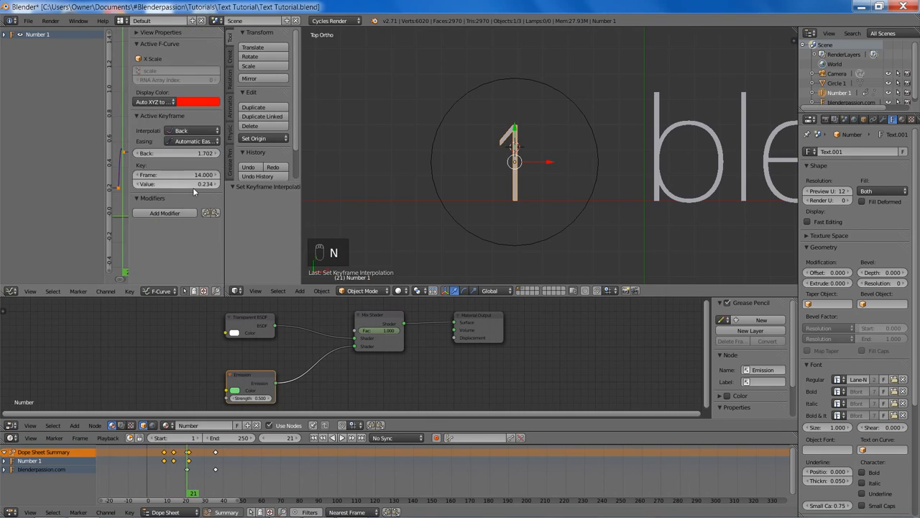
Hide the 3D view's tool shelf and widen the Graph Editor
key(t)
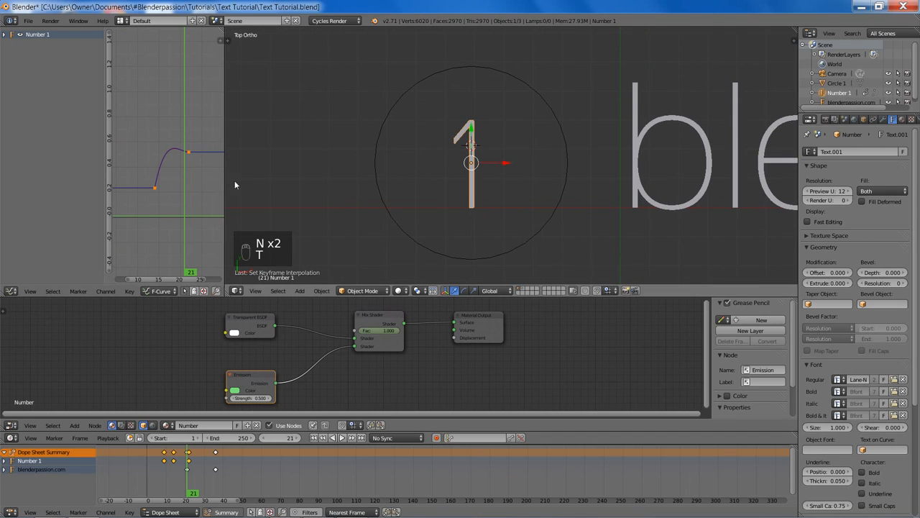
drag(223, 173, 283, 185)
middle_drag(202, 171, 217, 174)
Select all of the number's scale keyframes and return them to Bezier interpolation
key(a)
key(a)
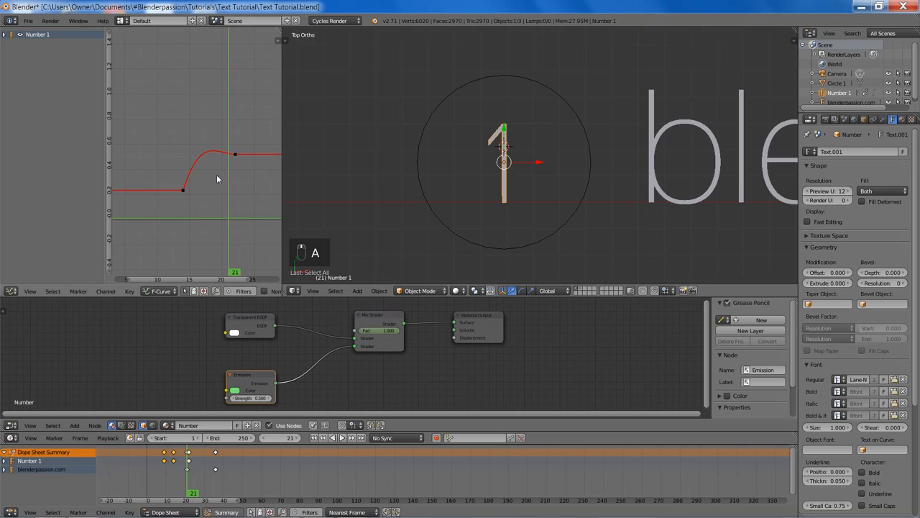
key(t)
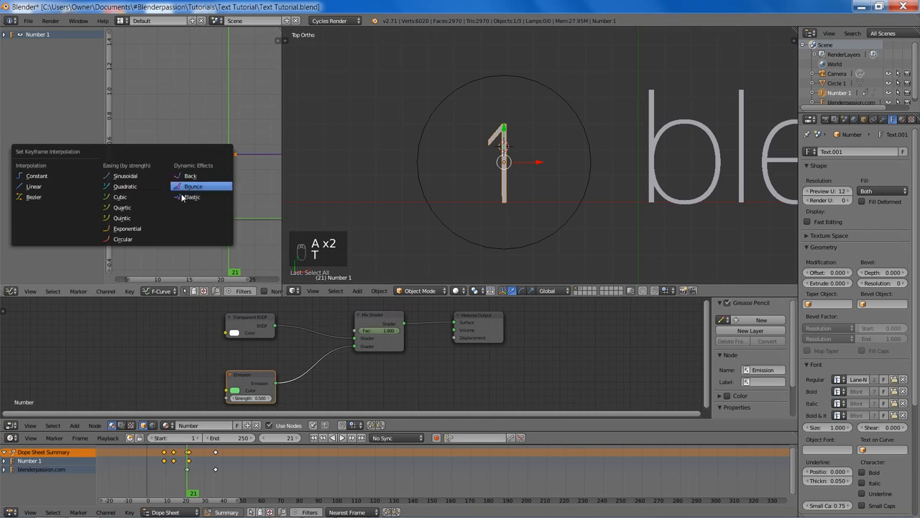
click(74, 197)
click(184, 190)
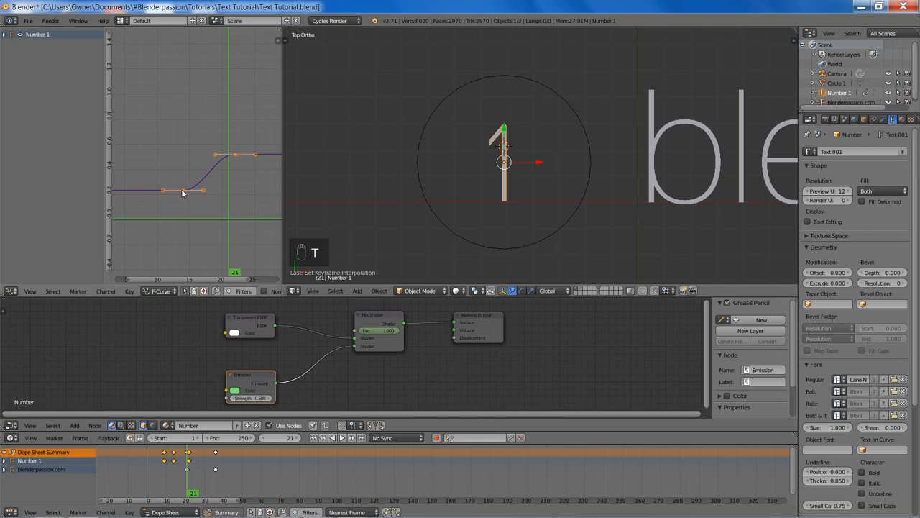
Select only the scale keyframes at frame 14 and expand the number's Scaling channels down to X, Y and Z
scroll(212, 215, up, 1)
key(a)
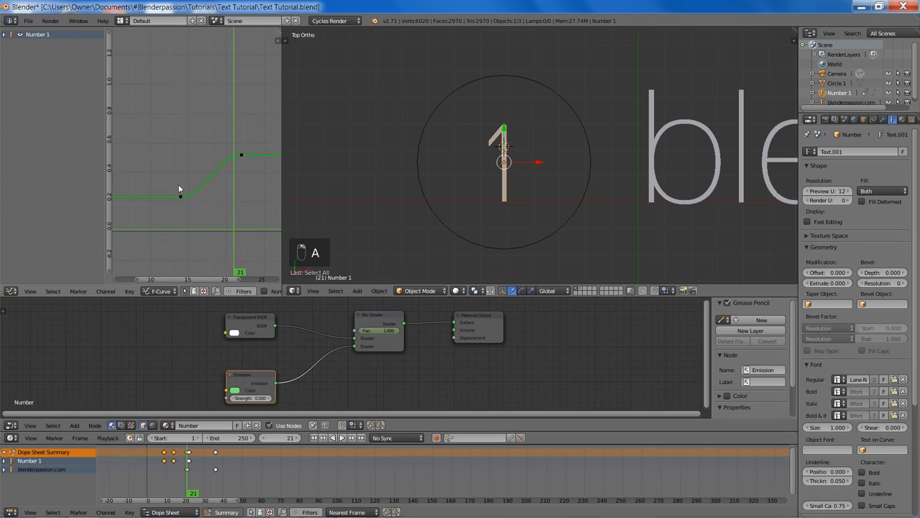
key(b)
drag(171, 184, 188, 211)
click(3, 35)
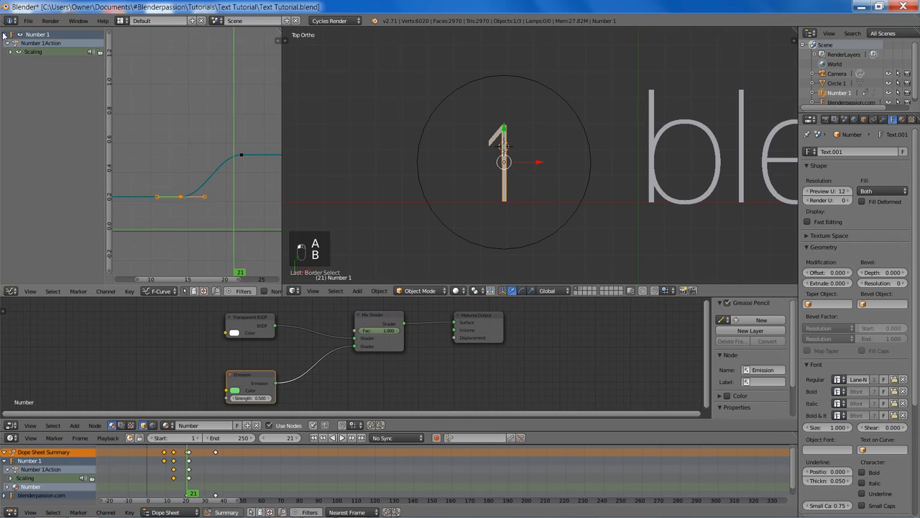
click(10, 53)
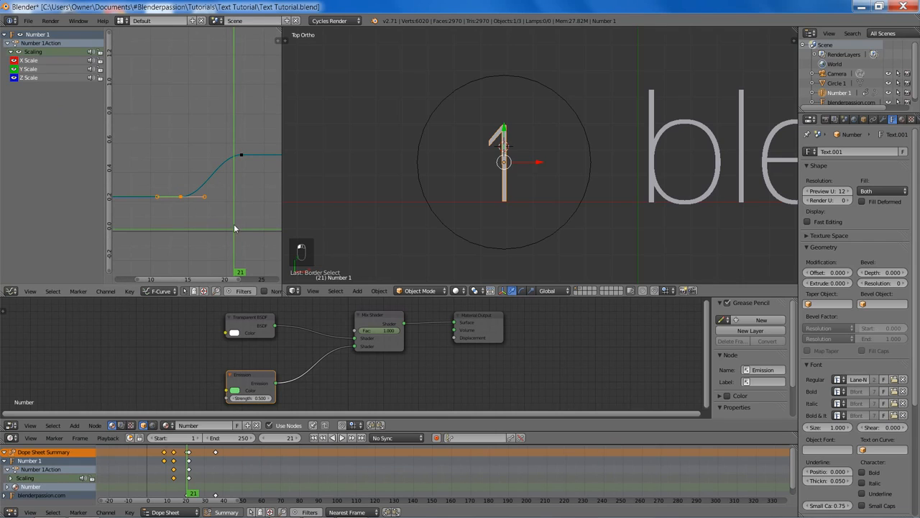
Rotate the curve handles of the number's scale keyframes at frame 14 upward so the curve leaves them steeply
key(r)
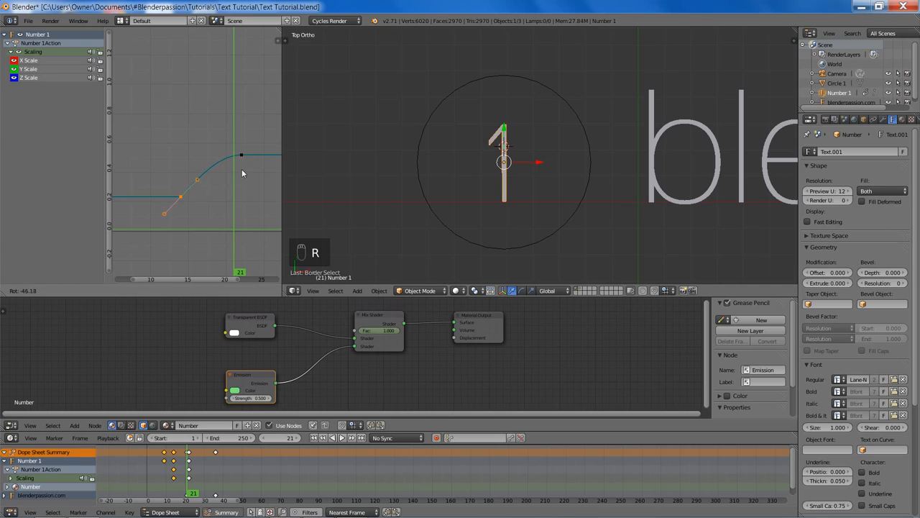
click(216, 143)
key(a)
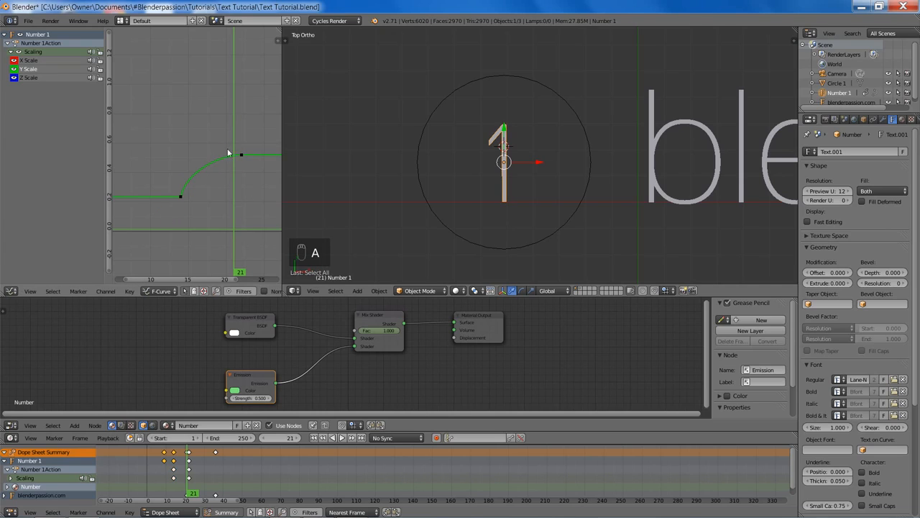
Rotate the handles of the number's ending scale keyframes so the curve overshoots, and lengthen them by a factor of about 2
key(b)
drag(224, 141, 251, 171)
key(r)
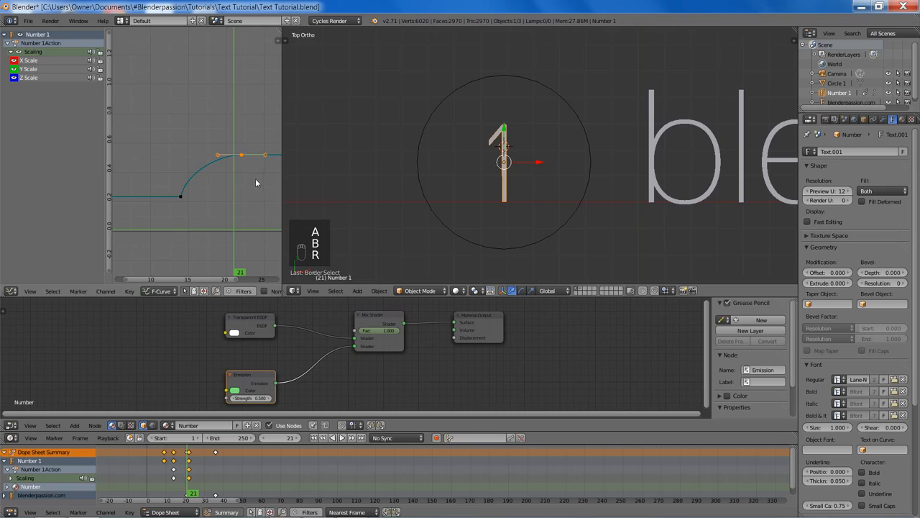
click(233, 194)
key(s)
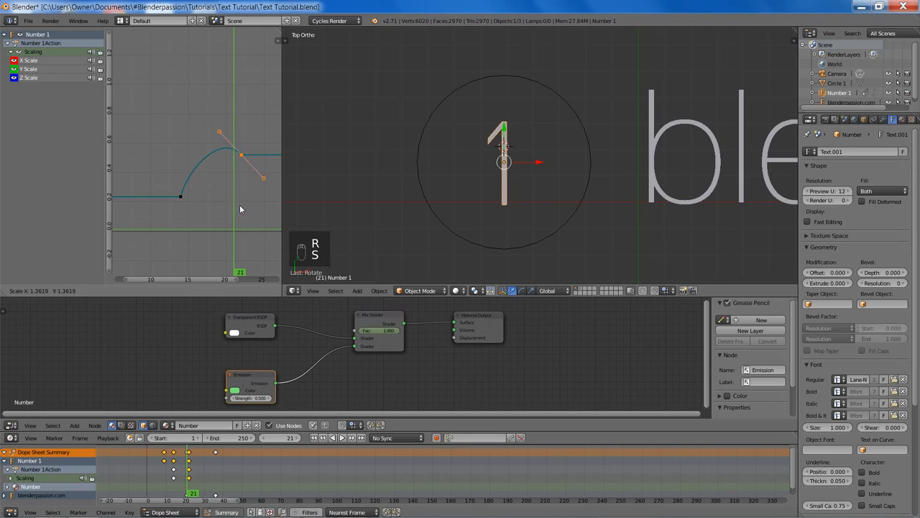
click(244, 223)
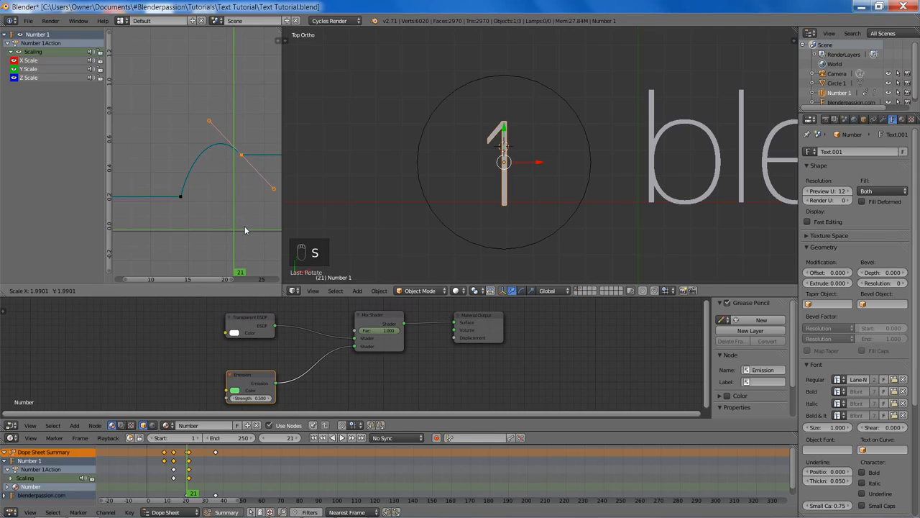
key(a)
Play the number's scaling animation from frame 13 to examine the overshoot
middle_drag(226, 188, 215, 177)
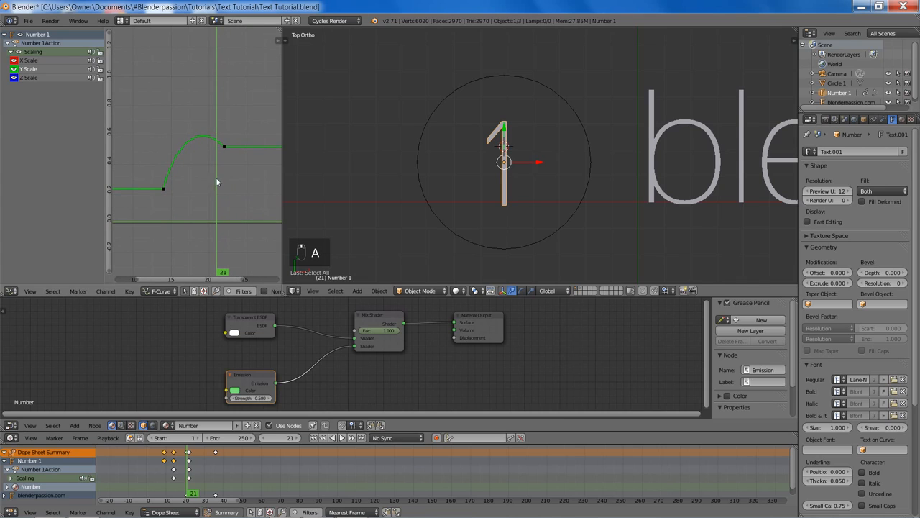
drag(205, 190, 155, 202)
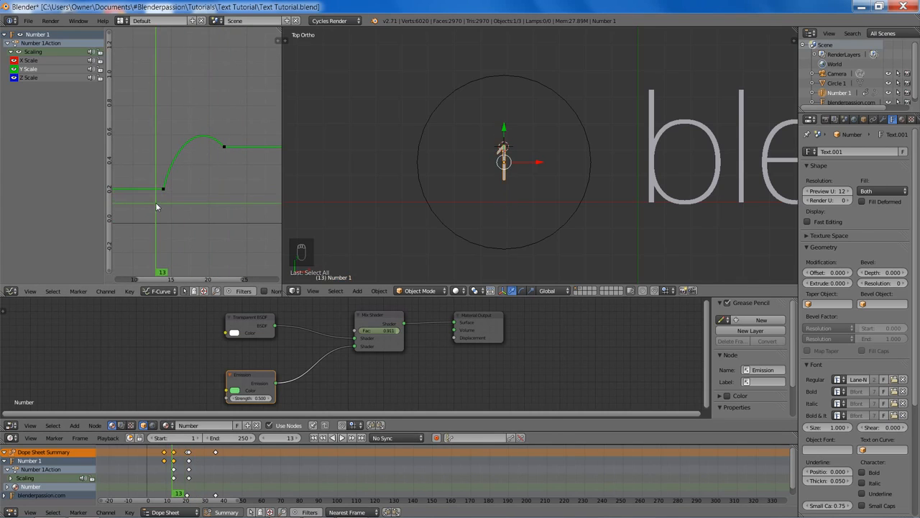
key(alt+a)
key(alt+a)
click(158, 202)
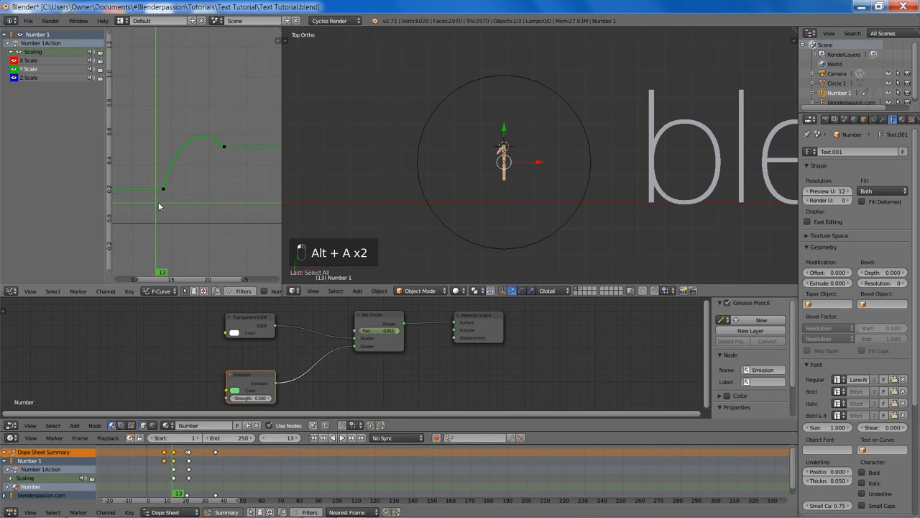
key(alt+a)
key(alt+a)
scroll(219, 191, down, 3)
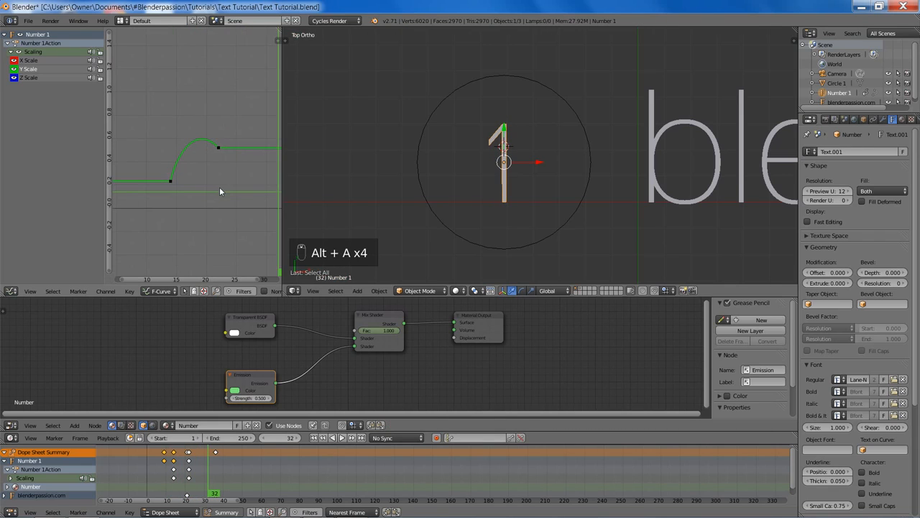
Save the file and merge the Graph Editor area into the 3D view
key(ctrl+s)
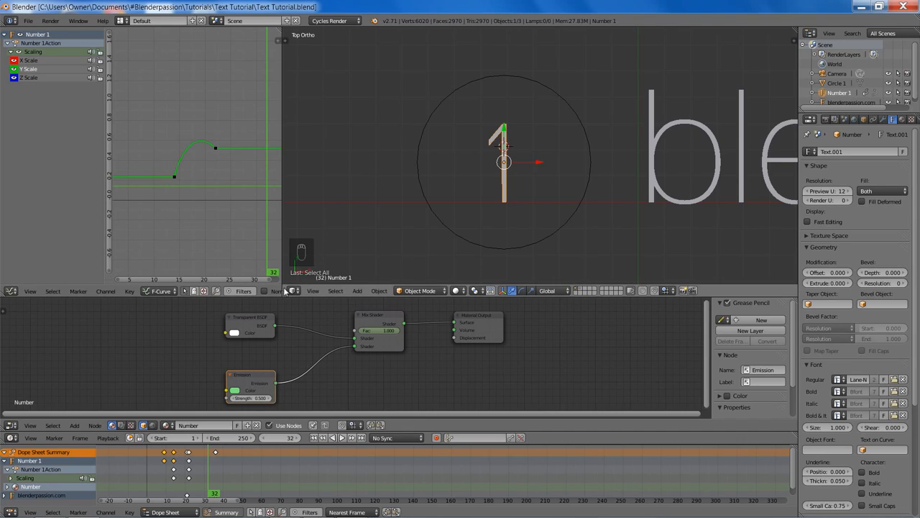
drag(285, 287, 144, 180)
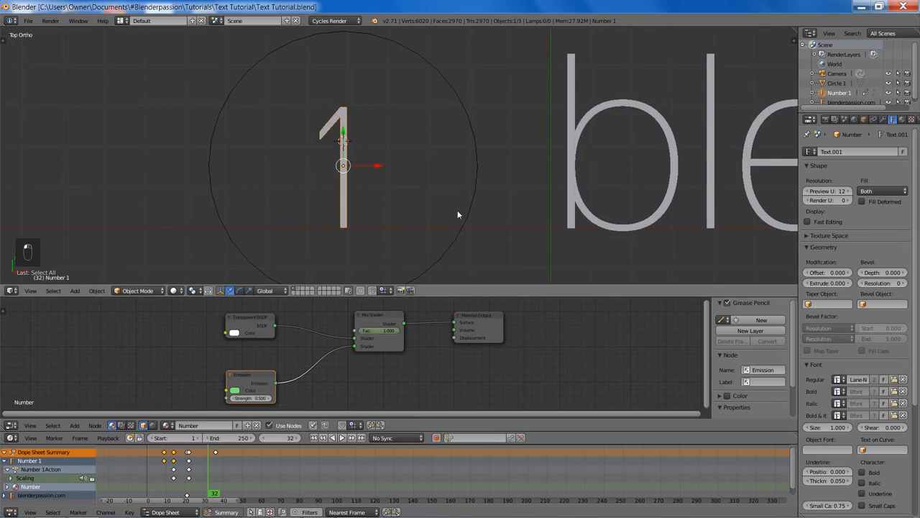
Select the circle around the number and assign it the existing Number material
right_click(472, 203)
scroll(471, 207, down, 2)
click(903, 118)
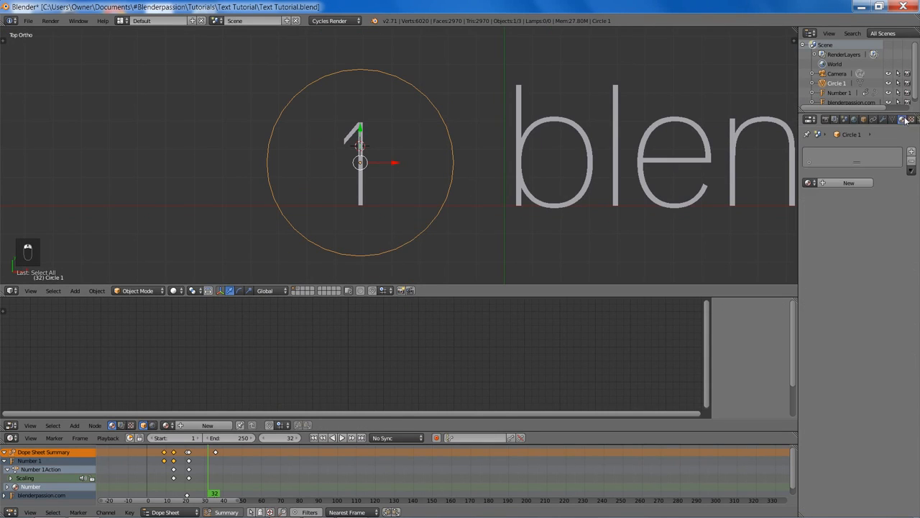
click(809, 184)
click(799, 209)
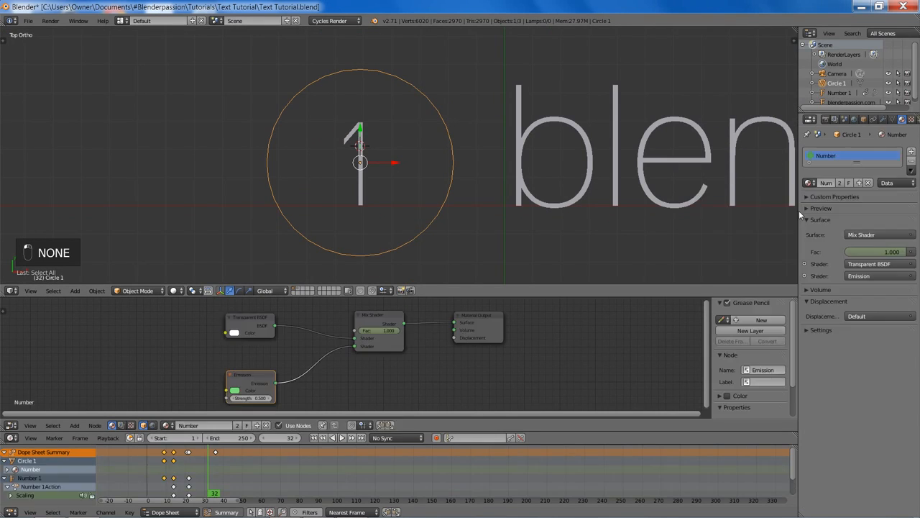
Make the circle's material an independent copy and rename it Circle
click(838, 183)
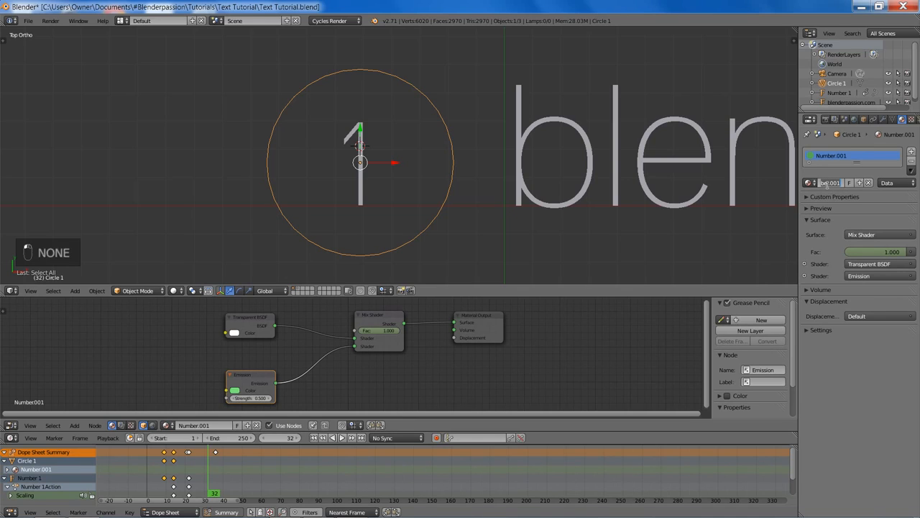
text(Ci)
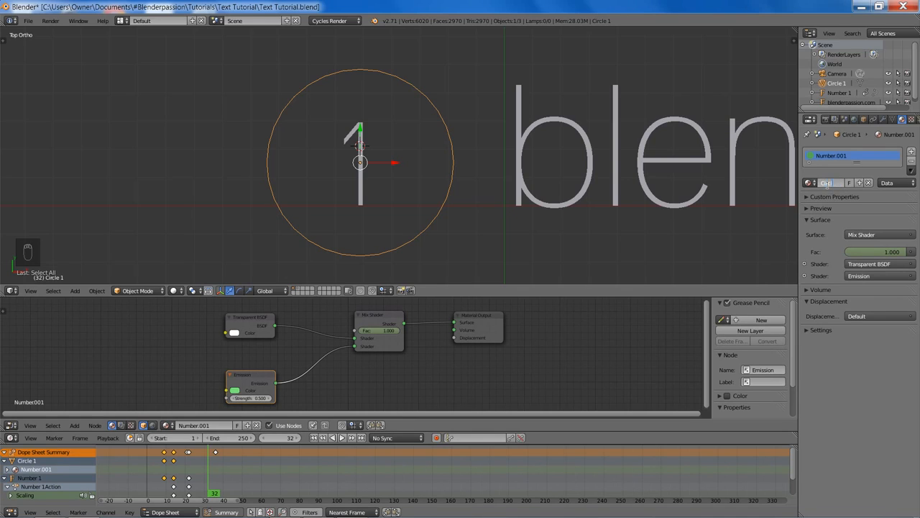
text(rcle)
key(Return)
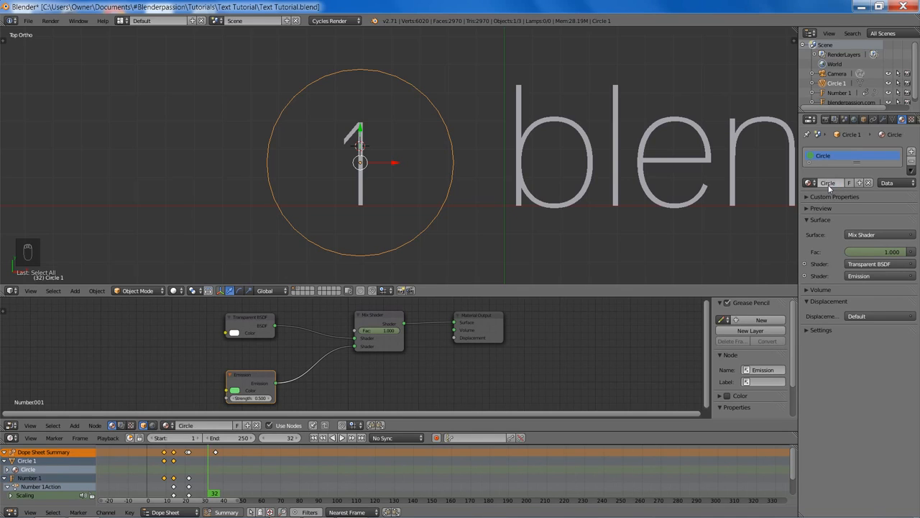
Collapse the Dope Sheet's object channels and delete the keyframes that Circle 1 took over from the Number material
click(4, 478)
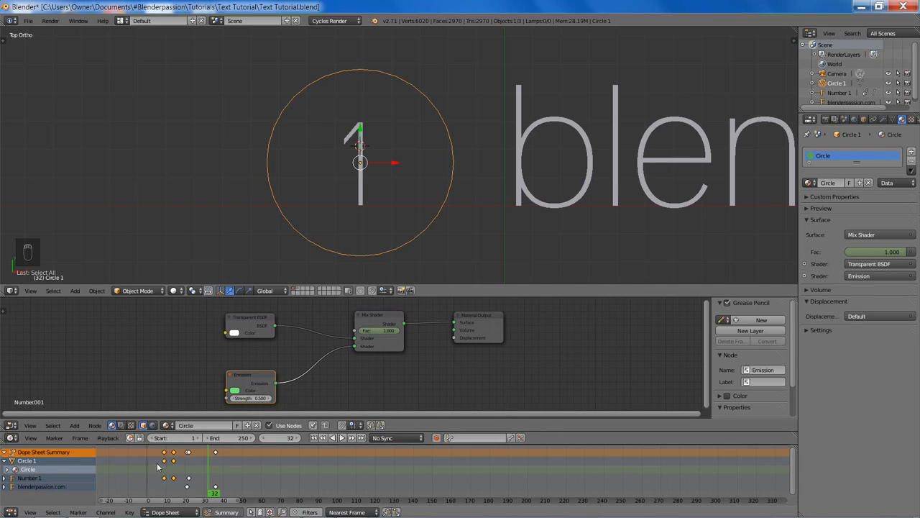
click(5, 461)
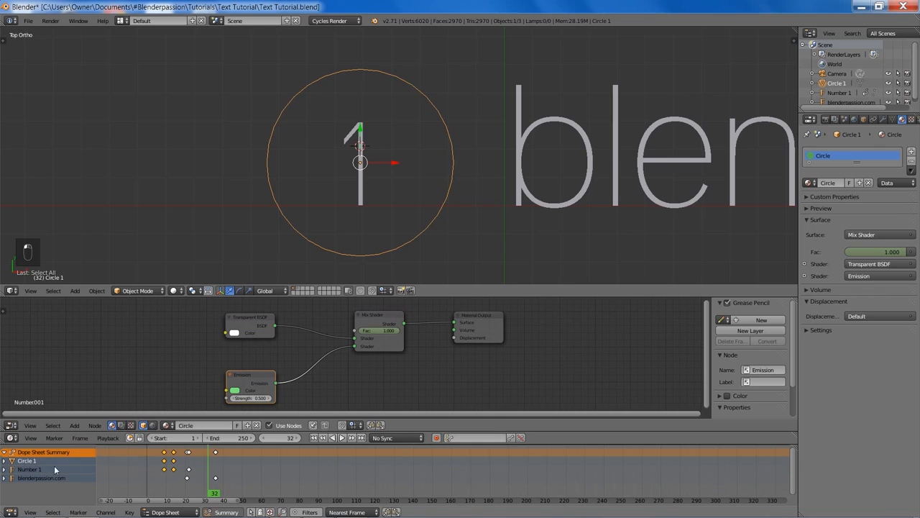
key(a)
key(b)
drag(160, 461, 189, 472)
key(x)
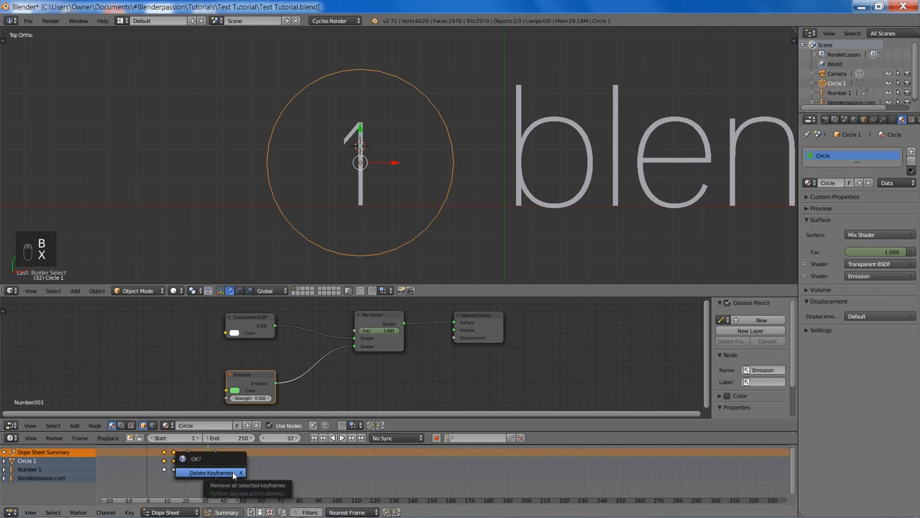
click(232, 473)
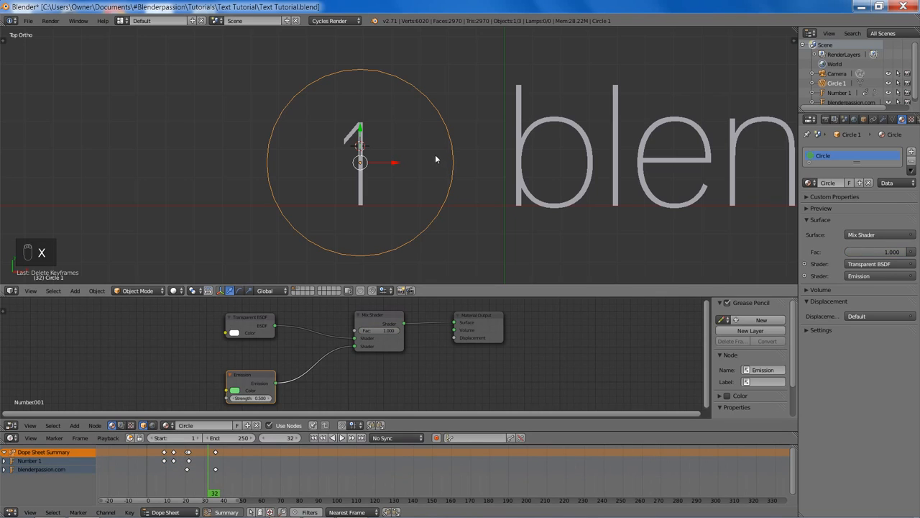
Set the circle's X, Y and Z scale to 0.274 and save the file
shift+middle_drag(435, 154, 461, 158)
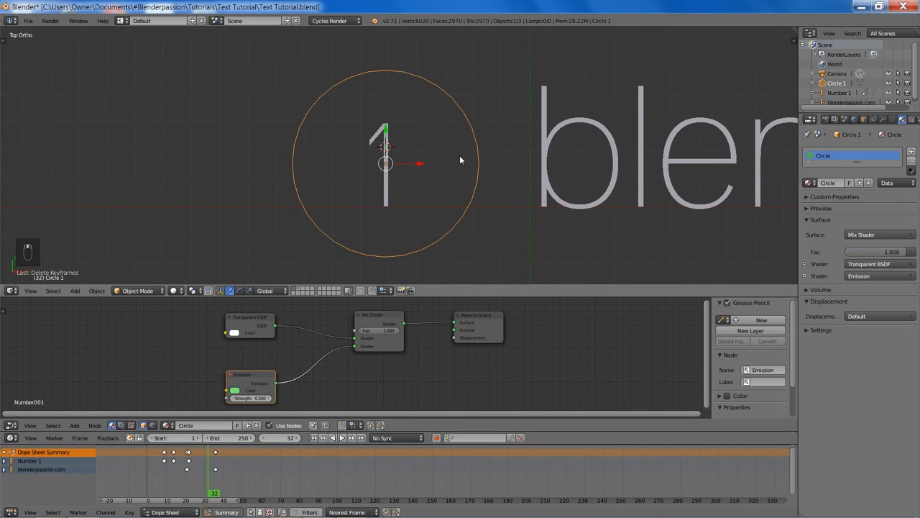
click(864, 119)
click(901, 190)
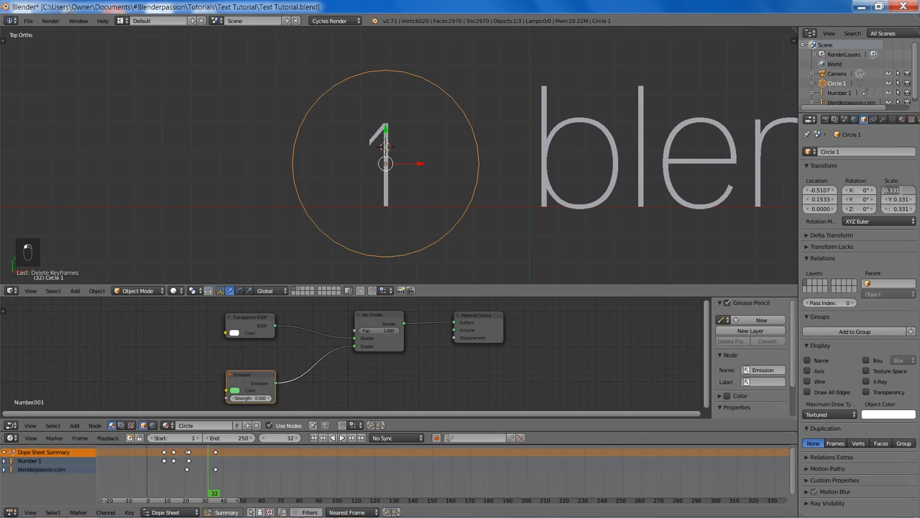
text(274)
key(Return)
key(ctrl+c)
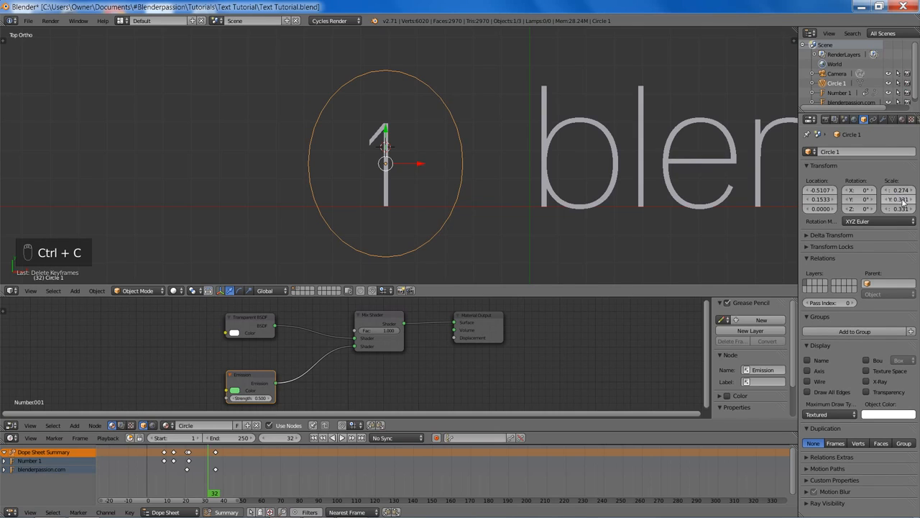
key(ctrl+v)
key(ctrl+v)
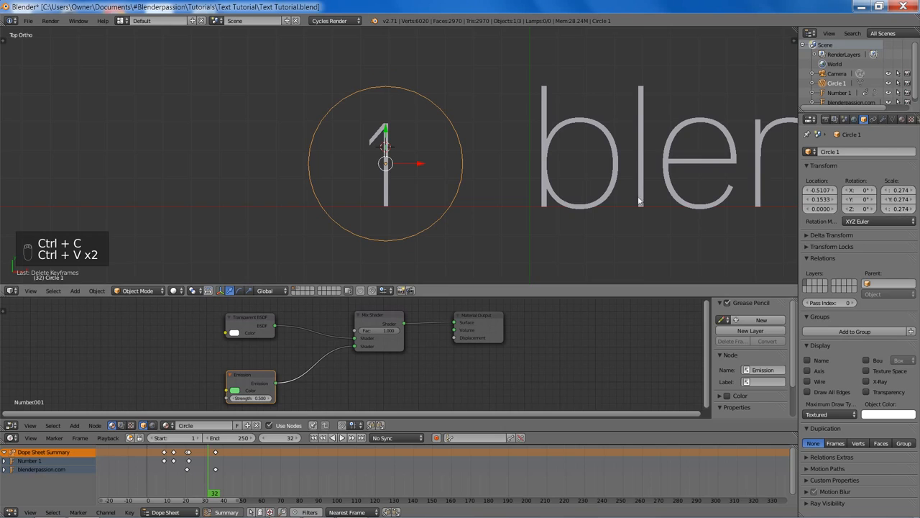
key(ctrl+s)
click(572, 176)
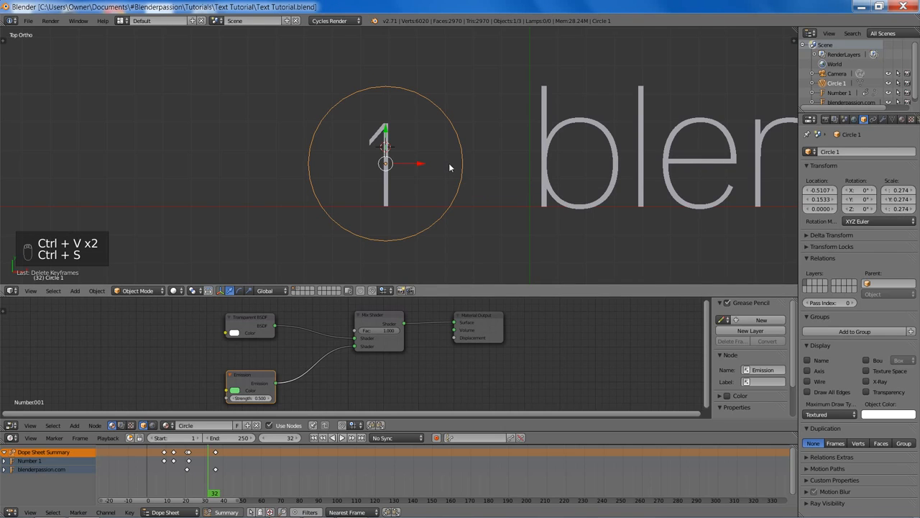
At frame 7, set the Circle material's Mix Shader factor to 0.000 and keyframe it
shift+middle_drag(449, 163, 482, 165)
scroll(302, 340, up, 1)
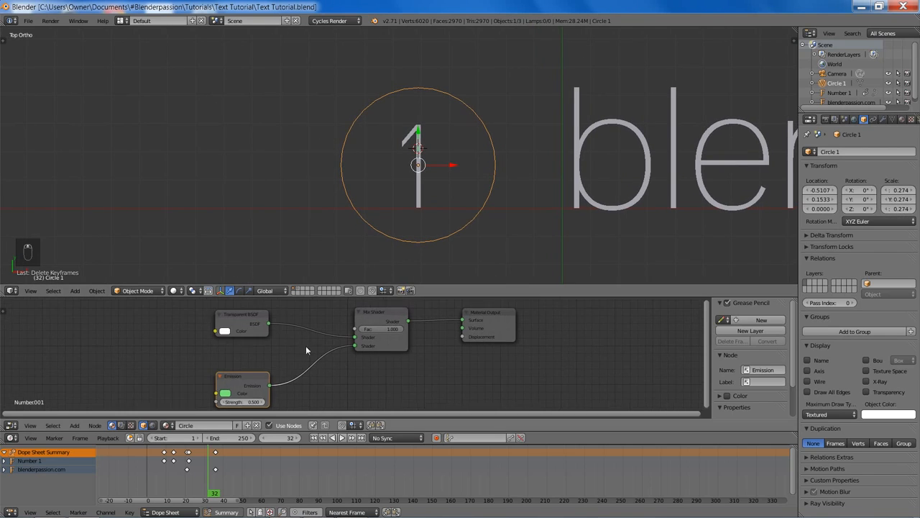
scroll(310, 354, down, 1)
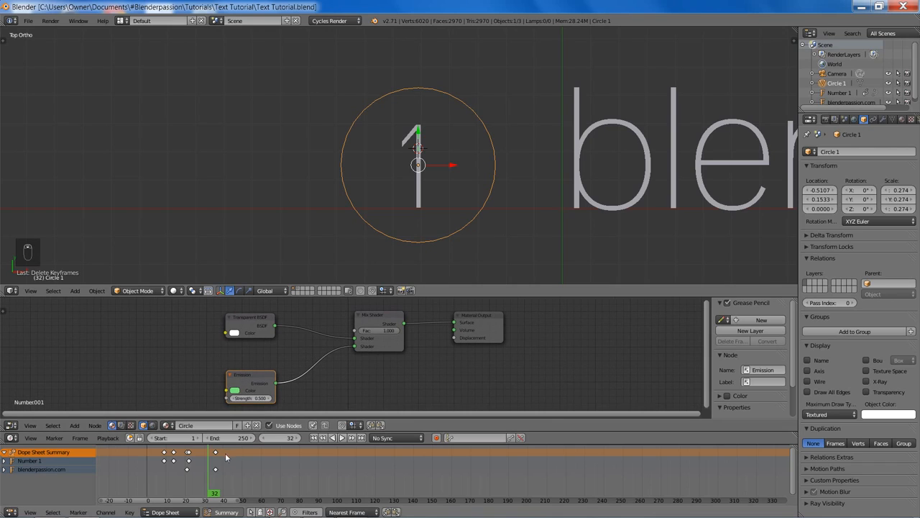
drag(210, 468, 161, 471)
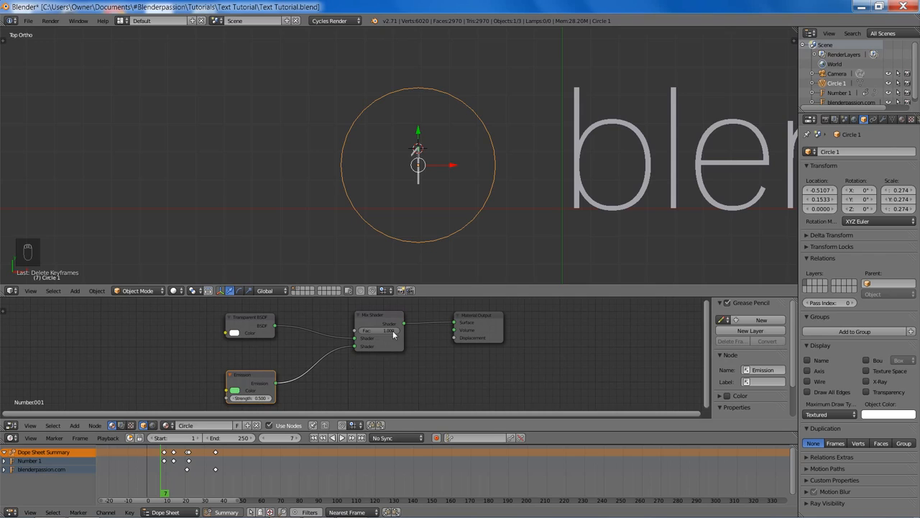
drag(393, 333, 369, 334)
key(i)
At frame 8, set the Mix Shader factor to 1.000, keyframe it and save the file
key(Right)
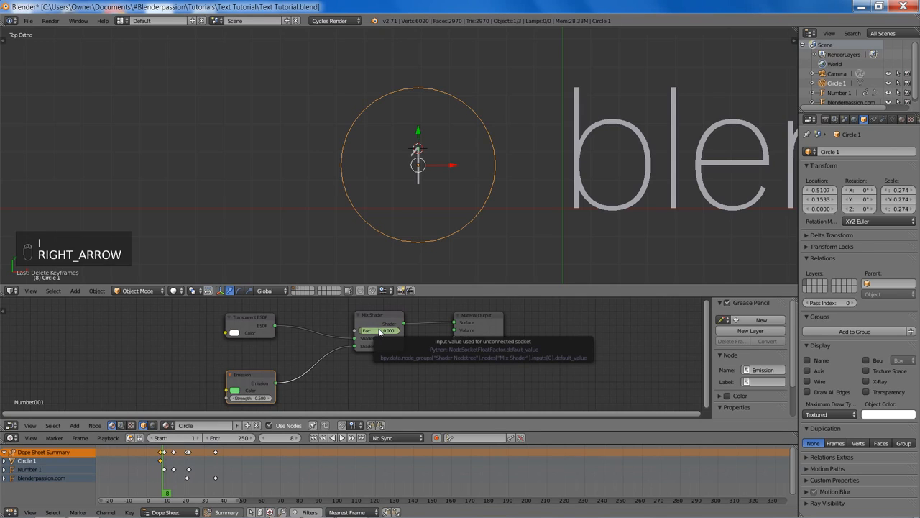
drag(371, 333, 392, 333)
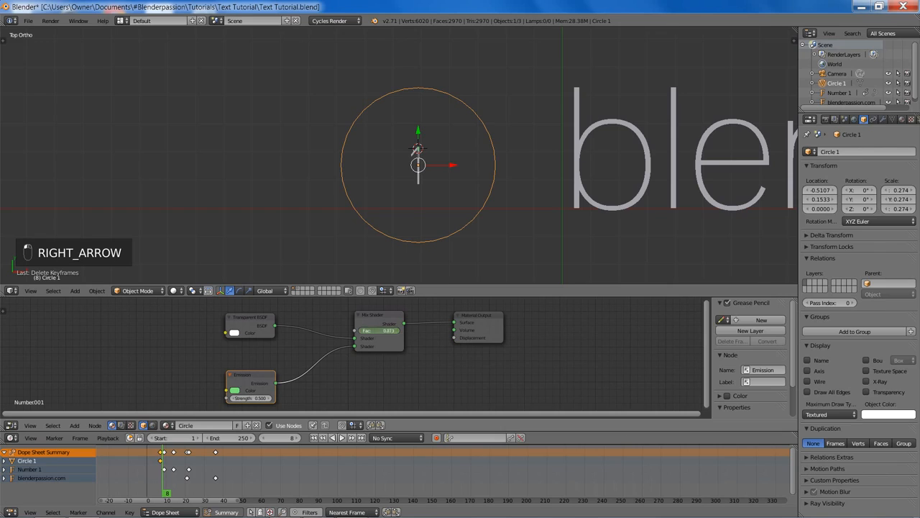
key(i)
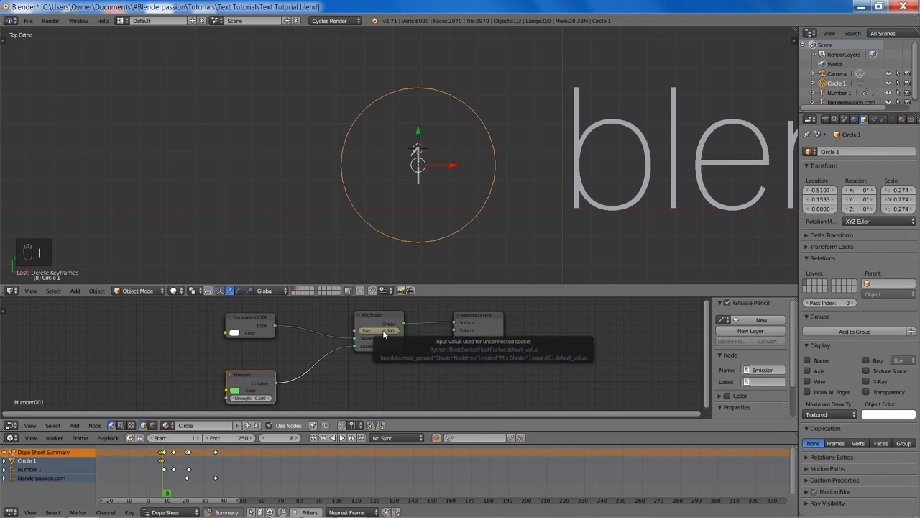
key(ctrl+s)
click(363, 198)
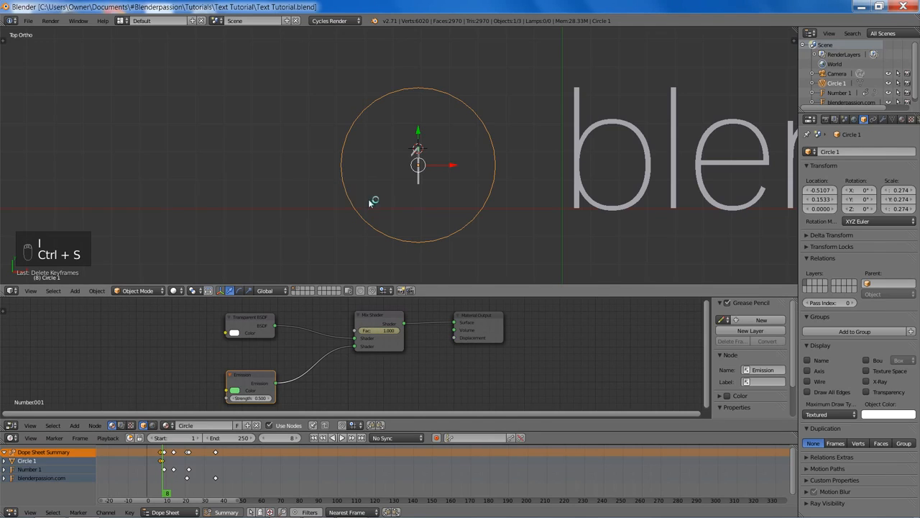
In Edit Mode, extrude the circle's outline and scale the new edge loop inward to about 0.8 to form a ring
mouse_move(414, 191)
shift+middle_down()
mouse_move(410, 203)
mouse_move(396, 194)
shift+middle_up()
key(Tab)
scroll(466, 189, up, 3)
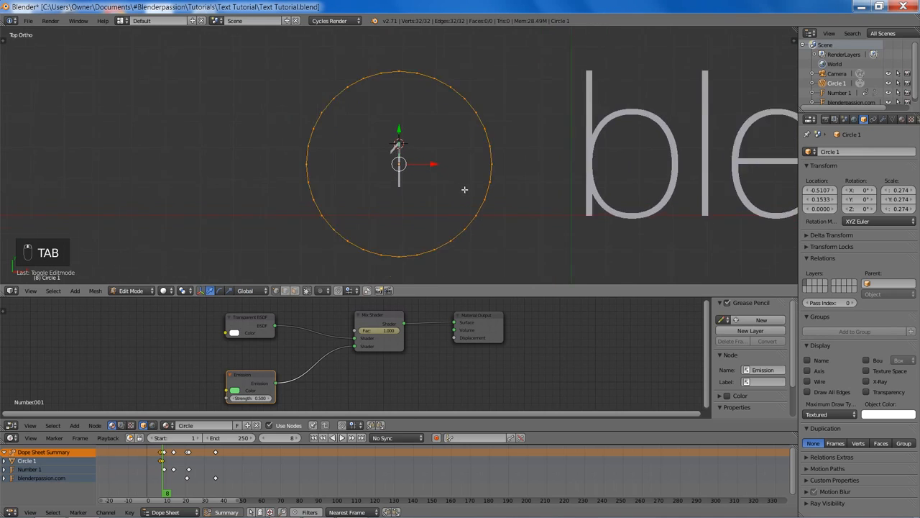
key(e)
right_click(543, 208)
key(s)
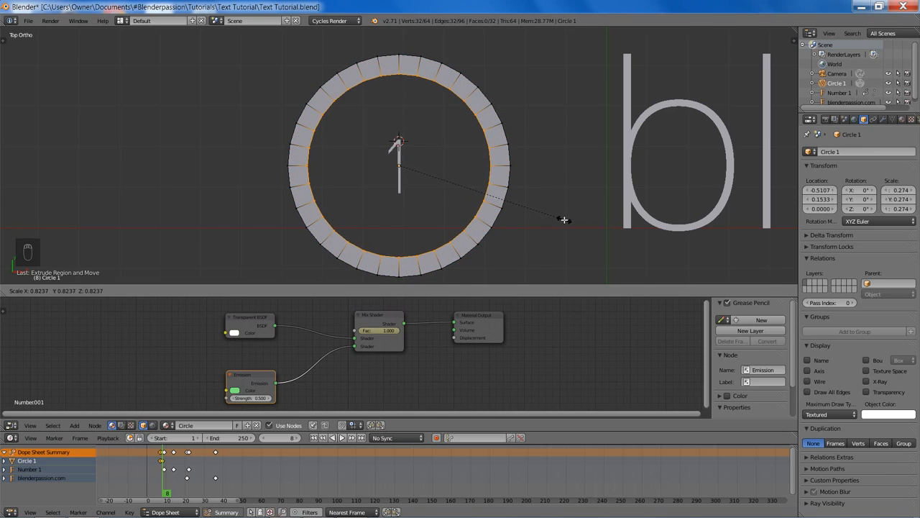
click(535, 215)
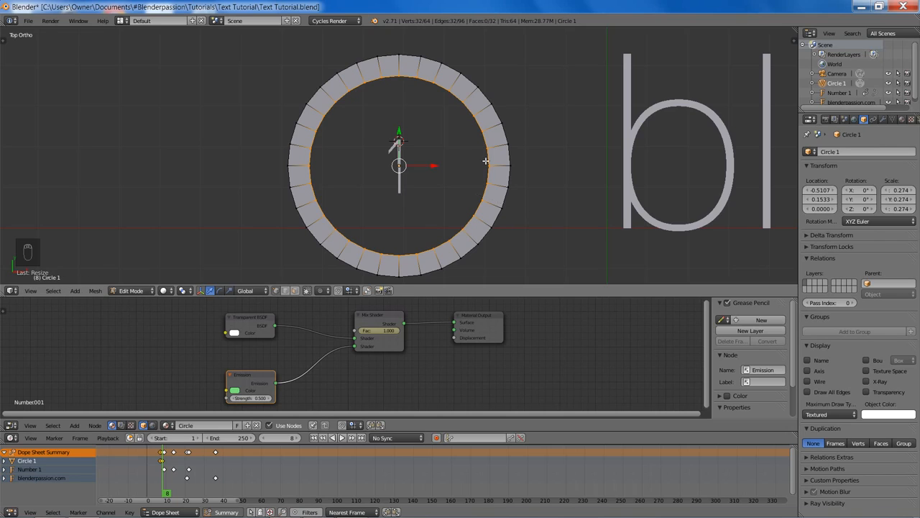
Leave Edit Mode on the ring, show its mesh data properties and save the file
shift+middle_drag(470, 184, 478, 171)
key(Tab)
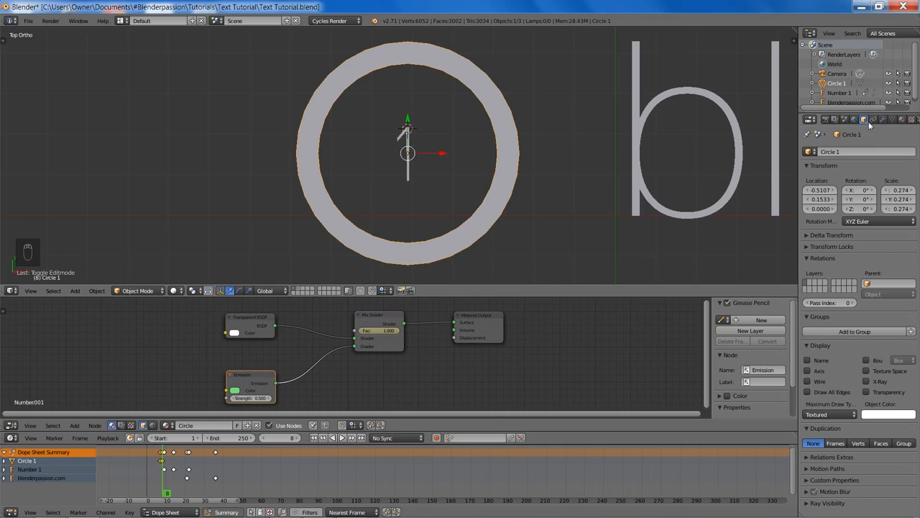
scroll(897, 121, down, 2)
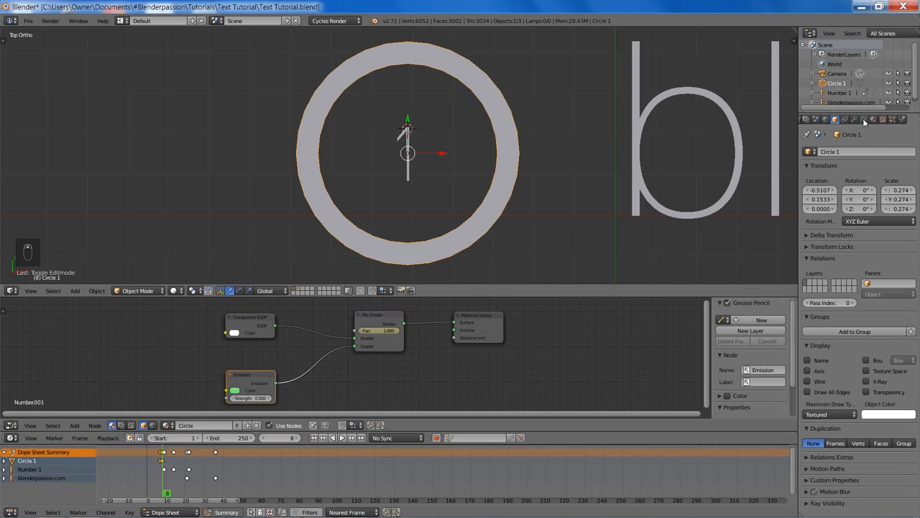
click(863, 118)
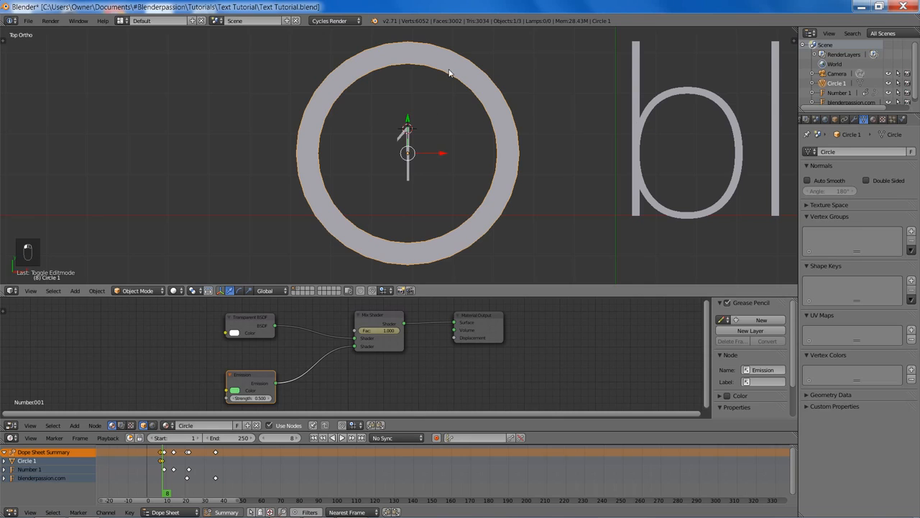
scroll(523, 134, down, 5)
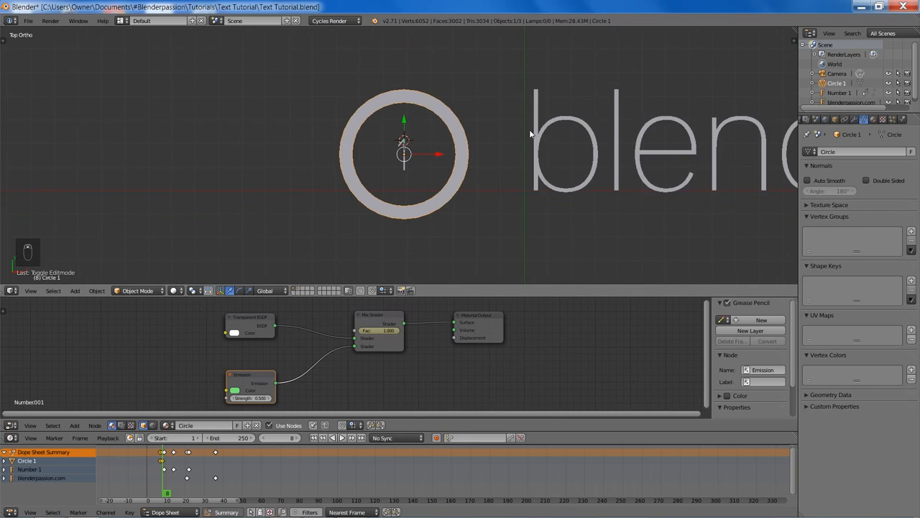
scroll(520, 141, up, 2)
scroll(512, 144, up, 2)
key(ctrl+s)
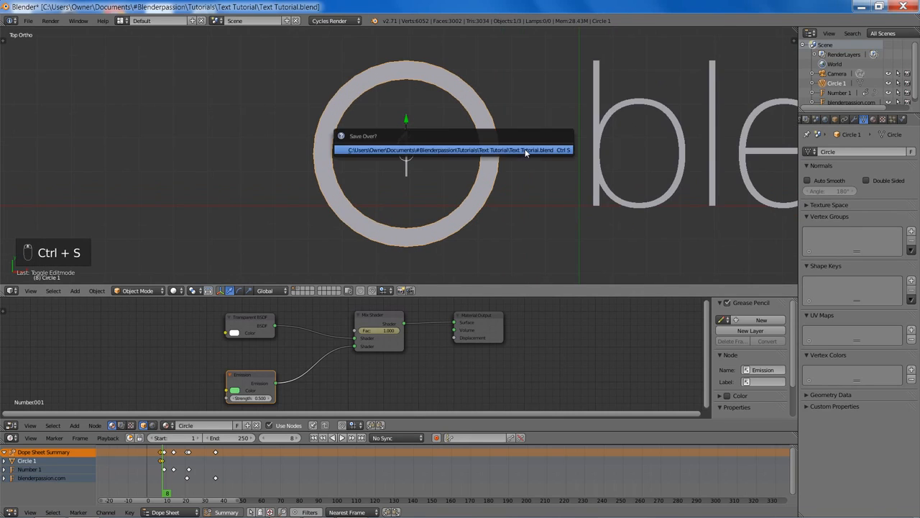
click(535, 149)
scroll(538, 148, down, 1)
scroll(524, 154, up, 1)
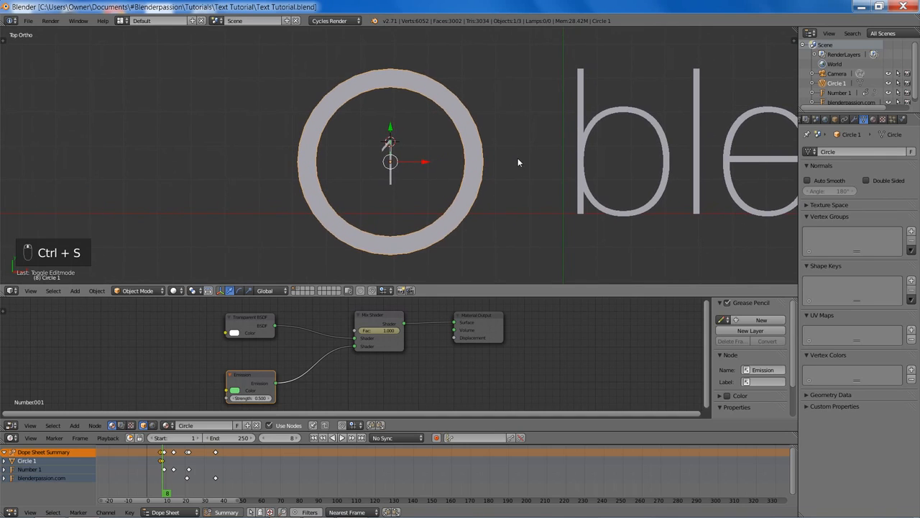
Snap the 3D cursor to the ring's centre and delete the ring
scroll(514, 159, up, 3)
key(shift+s)
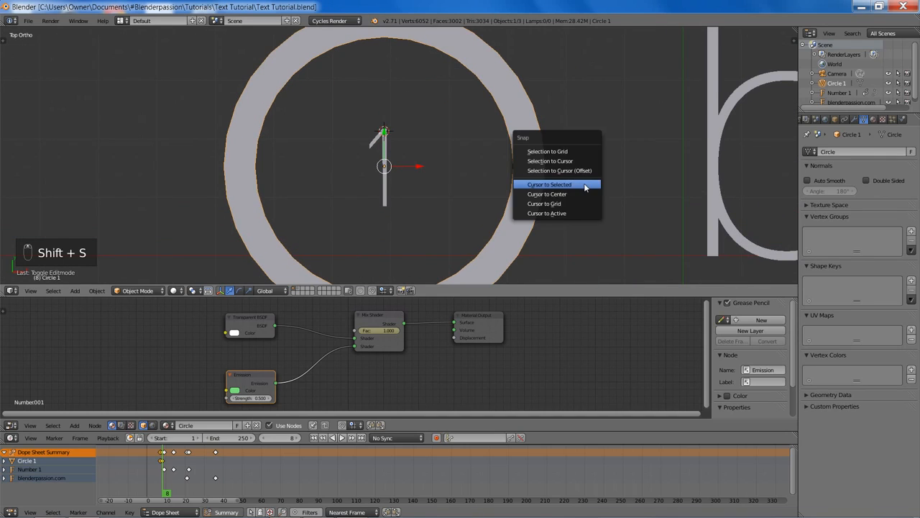
click(576, 187)
scroll(572, 153, down, 3)
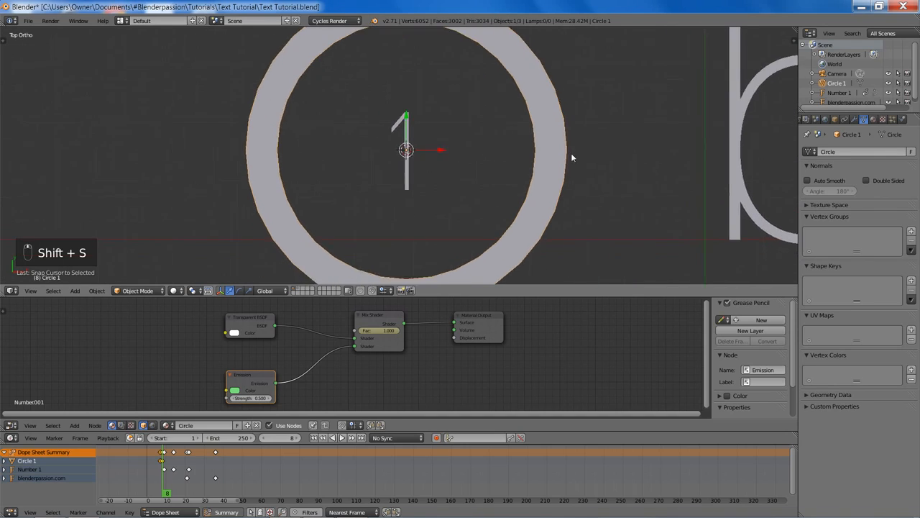
key(x)
click(561, 156)
Add a mesh circle with 64 vertices at the 3D cursor around the number 1
key(shift+a)
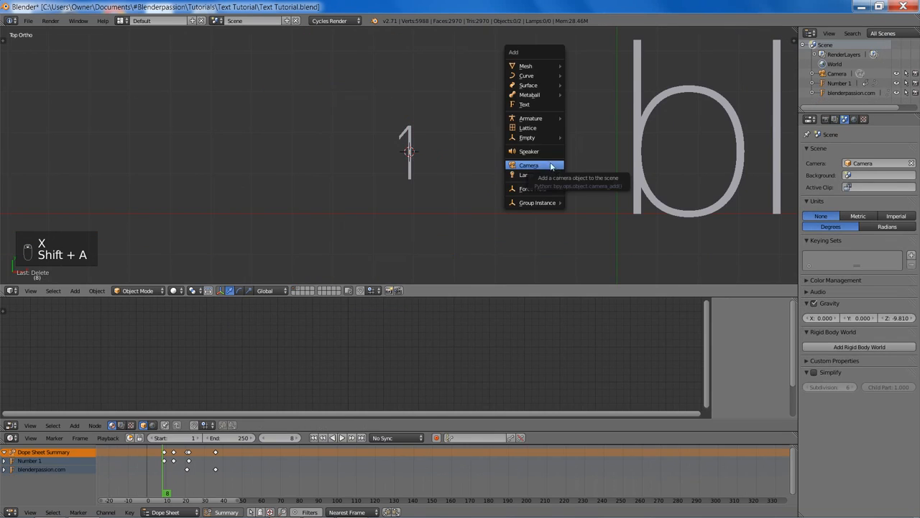
mouse_move(557, 66)
click(586, 84)
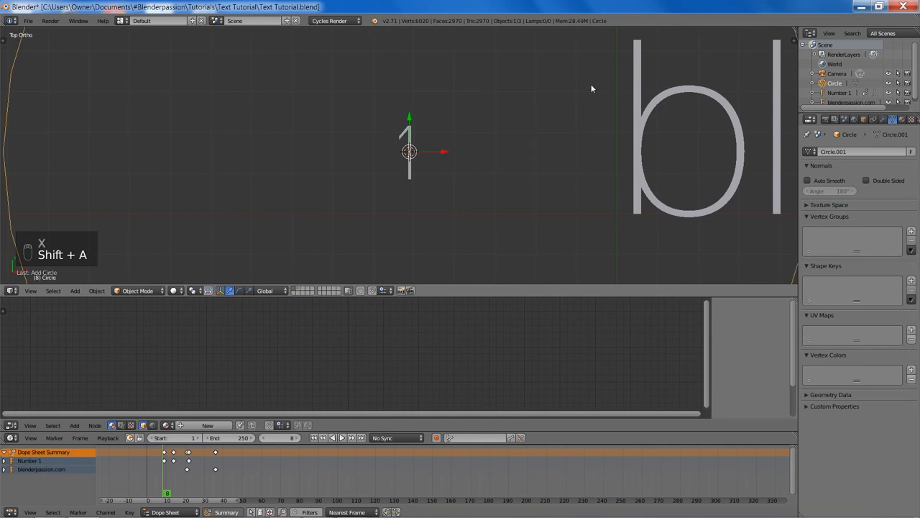
scroll(478, 137, down, 3)
scroll(478, 135, down, 1)
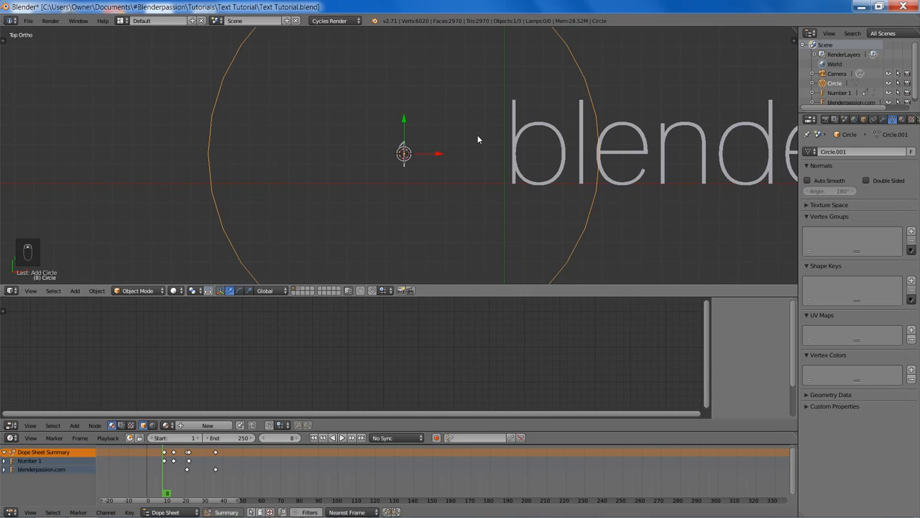
key(F6)
click(583, 154)
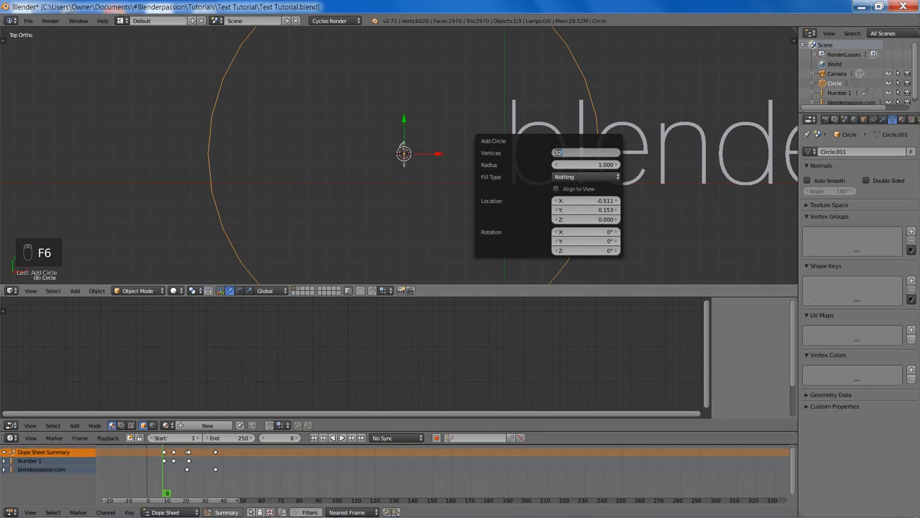
text(64)
key(Return)
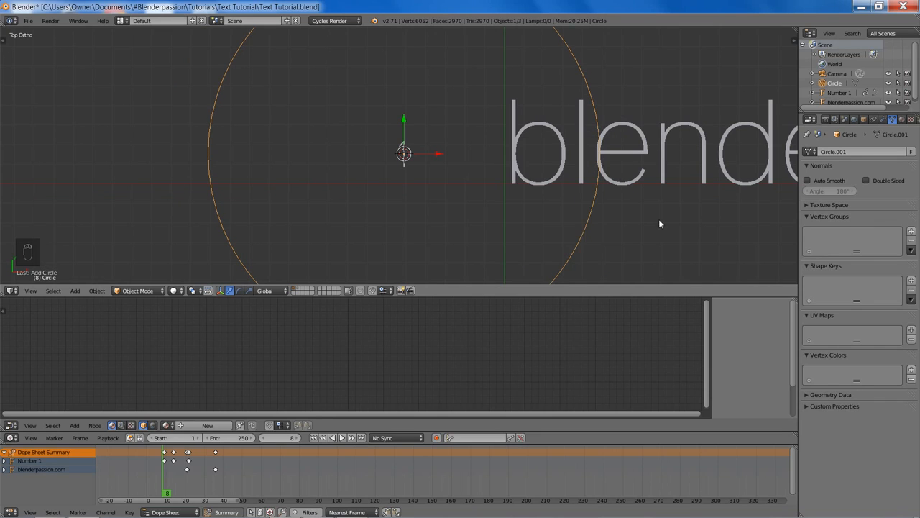
Set the new circle's X, Y and Z scale to 0.274 and save the file
key(s)
click(482, 160)
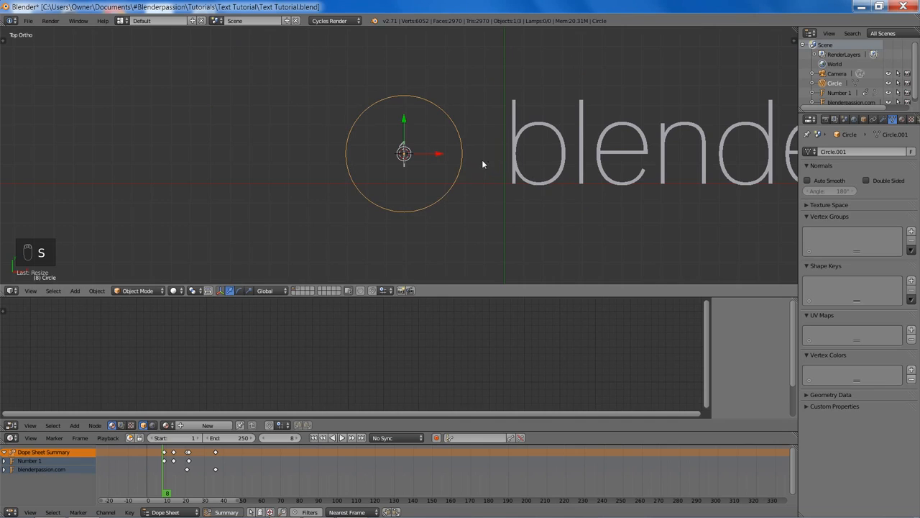
click(864, 119)
key(ctrl+v)
key(ctrl+v)
key(ctrl+v)
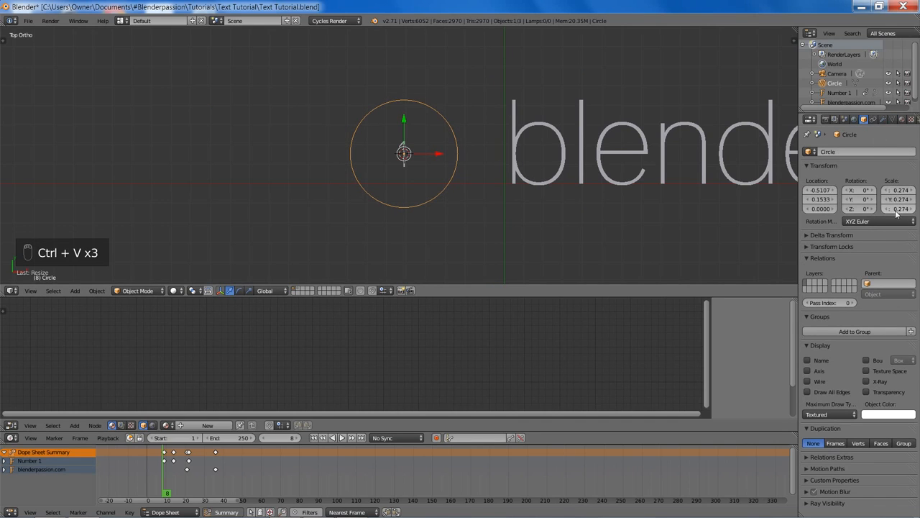
scroll(527, 177, up, 4)
key(ctrl+s)
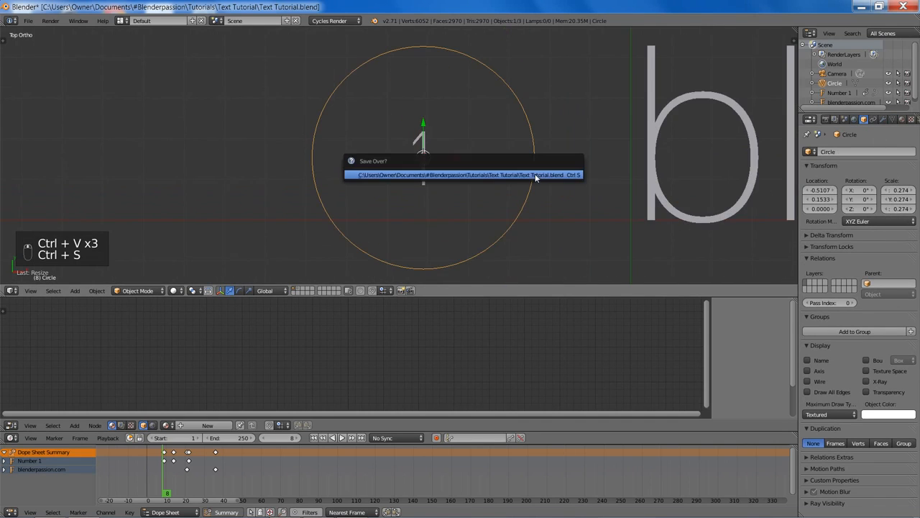
Extrude the 64-vertex circle's outline and scale the new edge loop inward to about 0.8, making a ring
key(Tab)
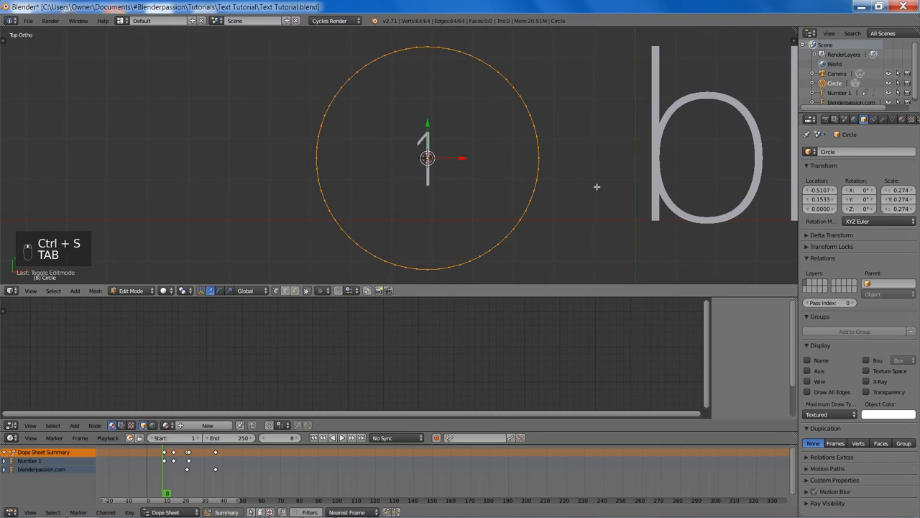
key(e)
right_click(605, 192)
key(s)
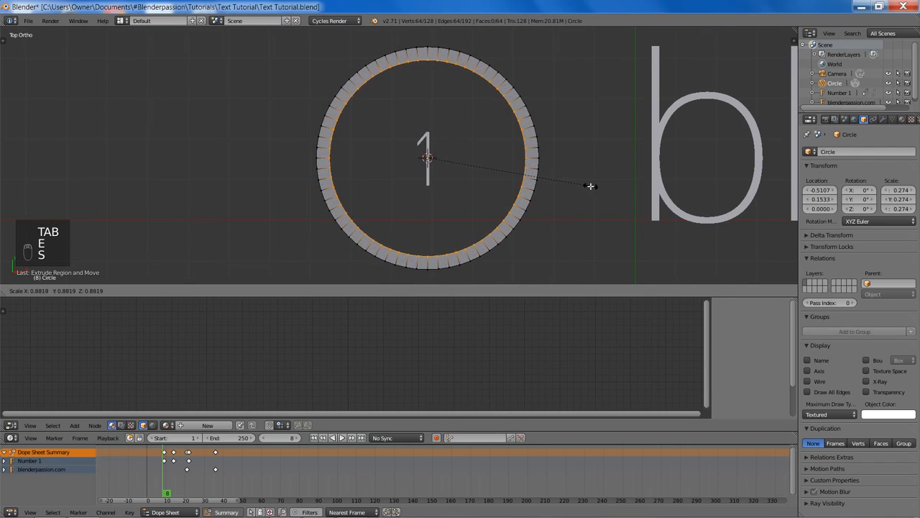
click(489, 168)
key(Tab)
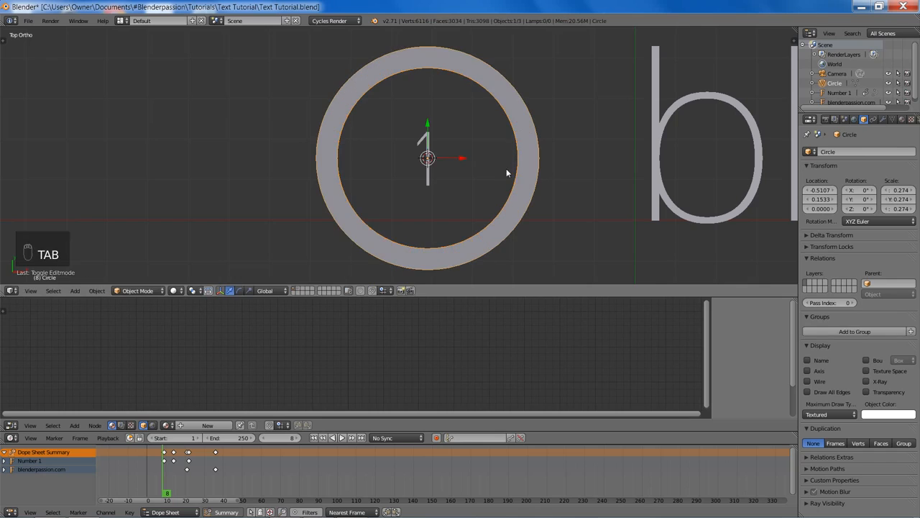
Add a Basis shape key and a second shape key named "Shrink" to the ring, and save the file
click(892, 120)
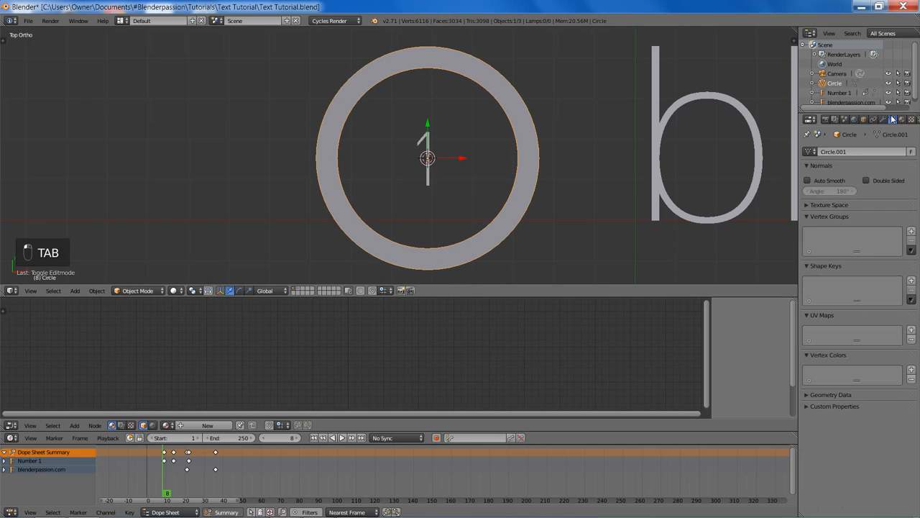
click(911, 281)
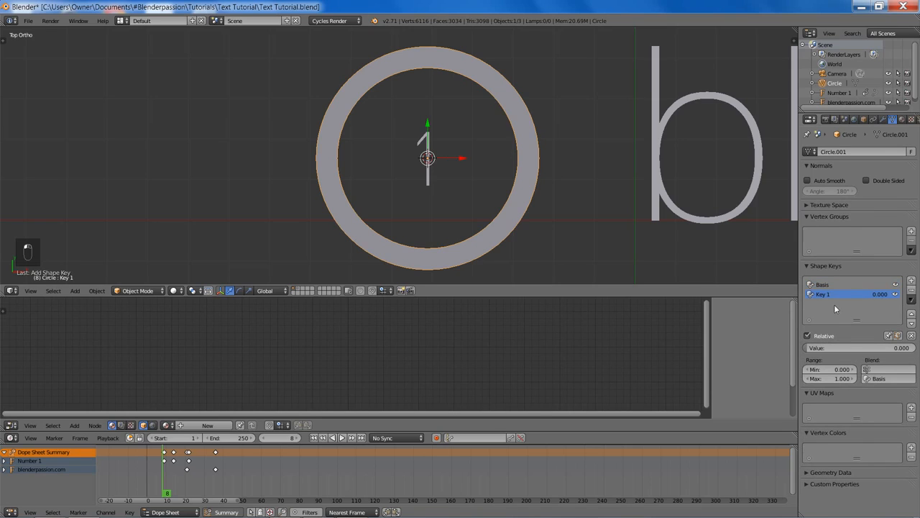
double_click(820, 294)
text(Shrink)
key(Return)
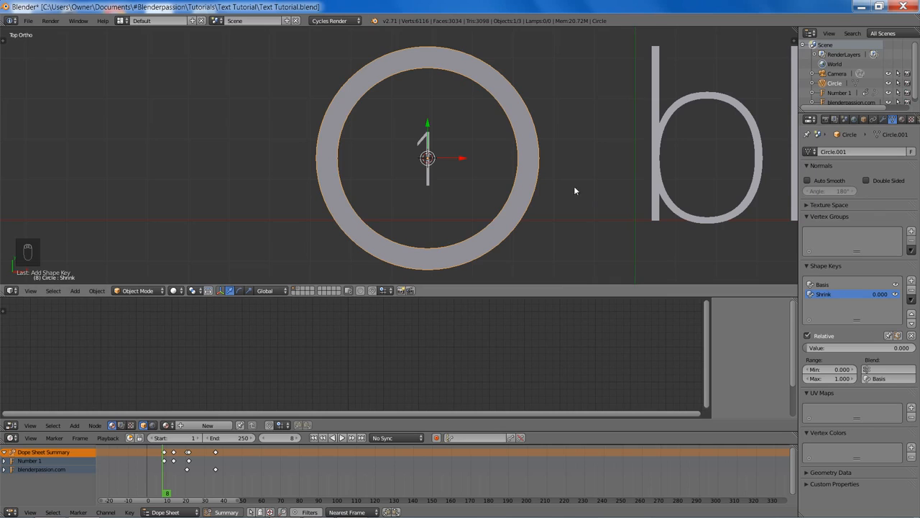
shift+middle_drag(511, 189, 532, 192)
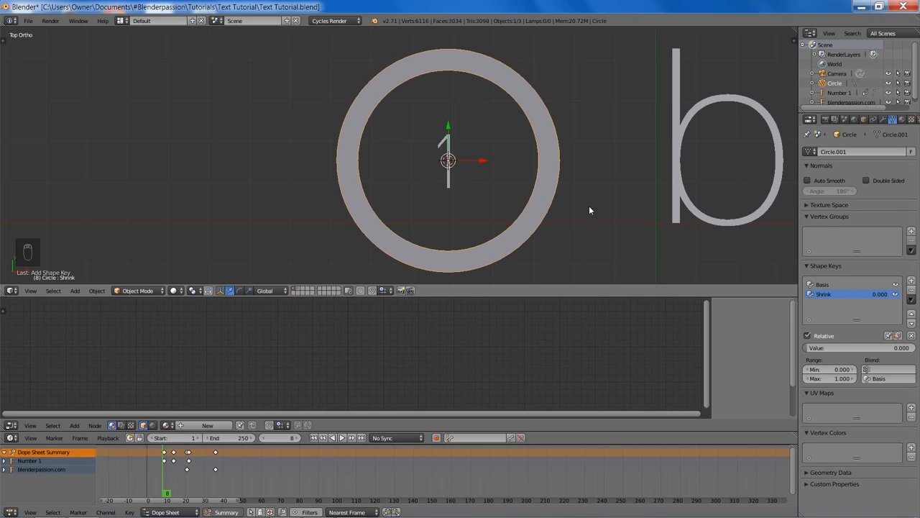
key(ctrl+s)
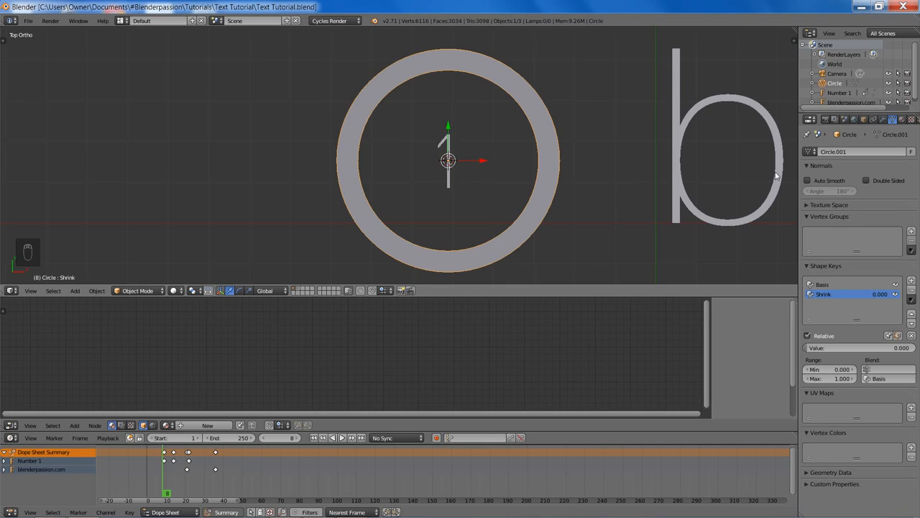
Rename the "Shrink" shape key as "Grow"
double_click(827, 294)
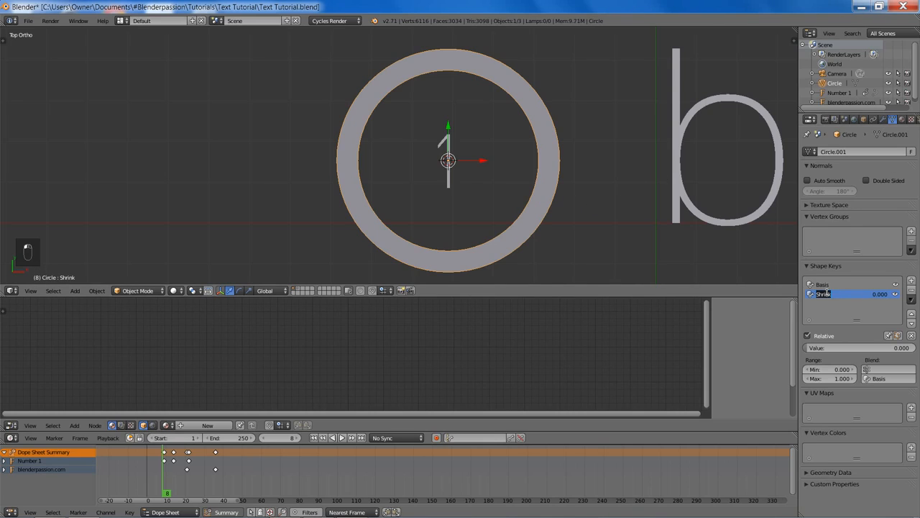
text(Grow)
key(Return)
Select the Basis shape key, enter Edit Mode and enable snapping with Vertex as the snap element
click(824, 285)
key(Tab)
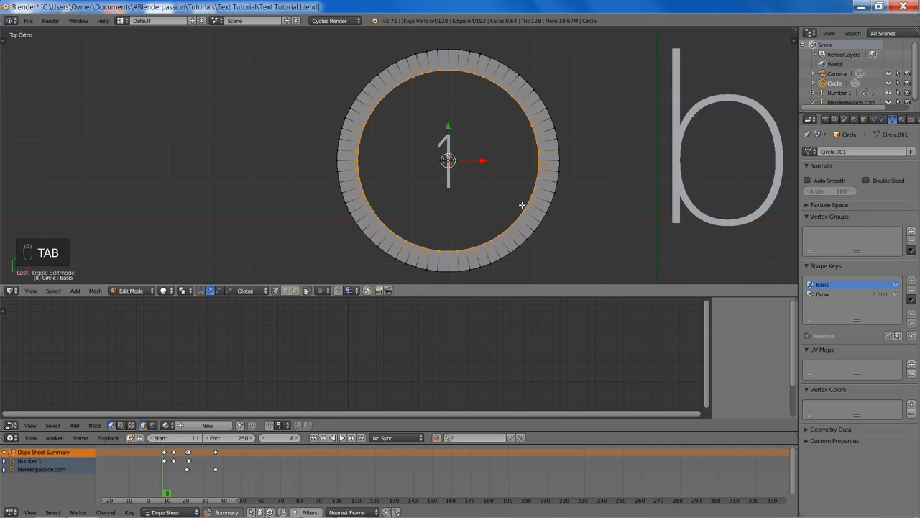
key(shift+Tab)
click(352, 291)
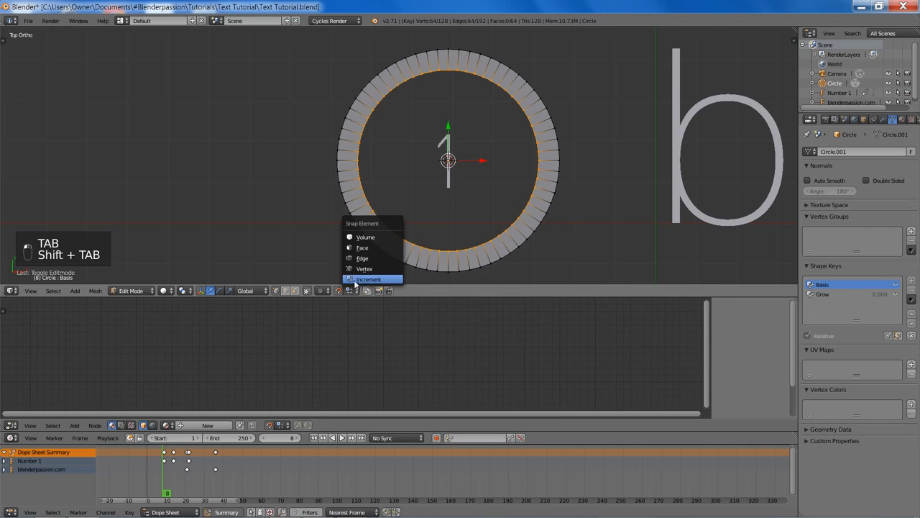
click(364, 268)
Scale the ring's inner edge loop outward to about 1.229, snapping it onto the outer edge, and return to Object Mode
shift+middle_drag(566, 182, 472, 168)
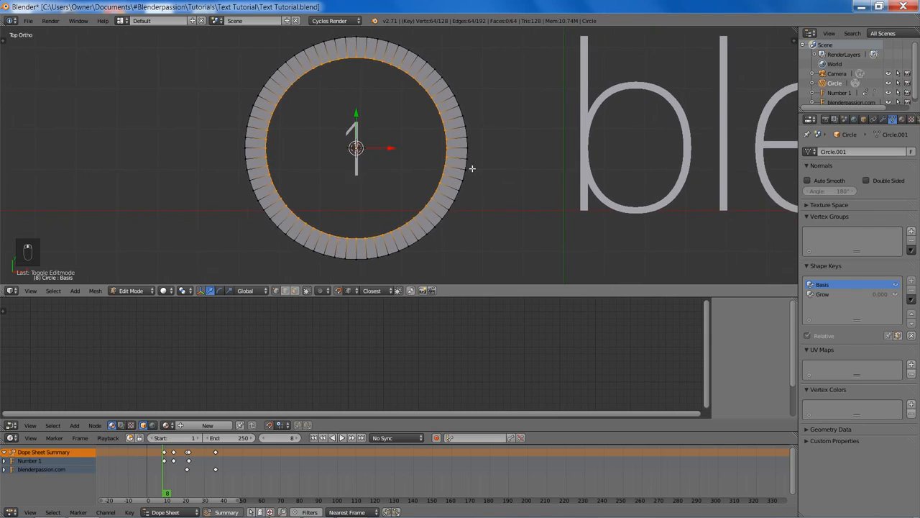
scroll(475, 165, up, 2)
key(s)
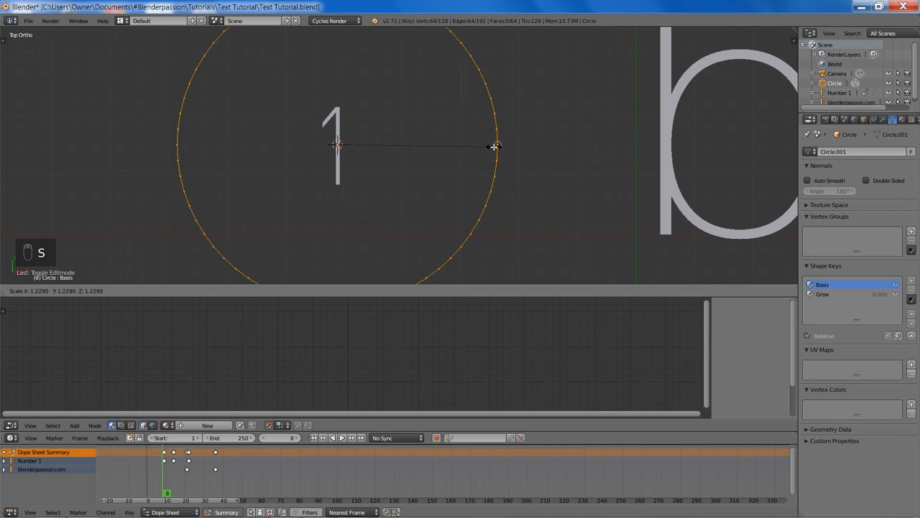
click(495, 146)
shift+middle_drag(327, 155, 408, 177)
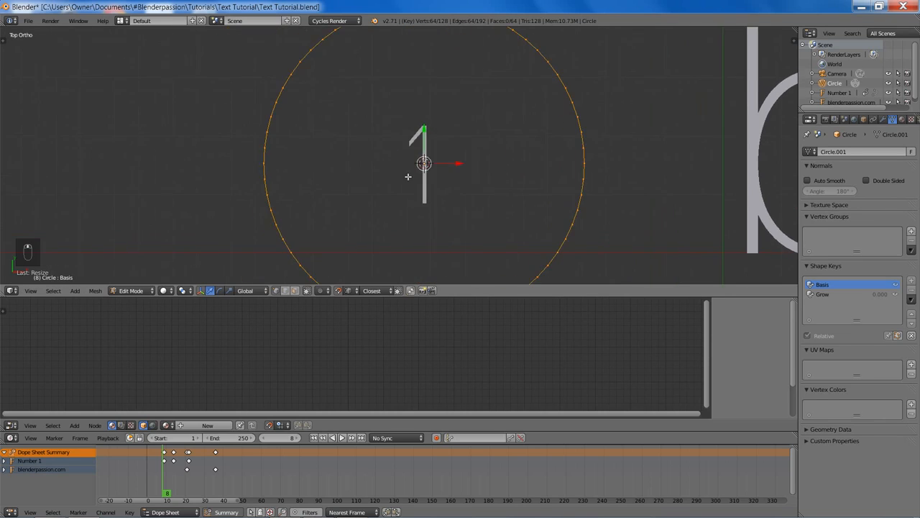
scroll(413, 177, down, 2)
key(Tab)
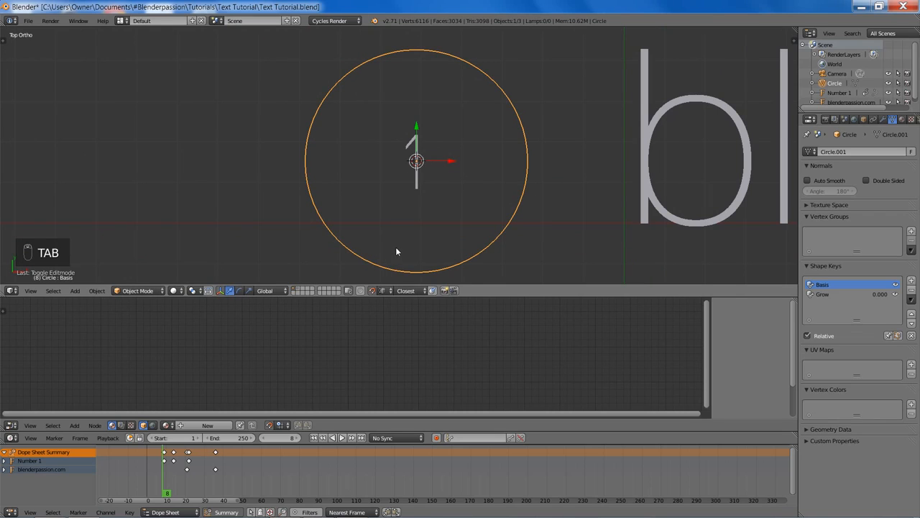
Turn snapping off and save the file
key(shift+Tab)
shift+middle_drag(430, 182, 461, 172)
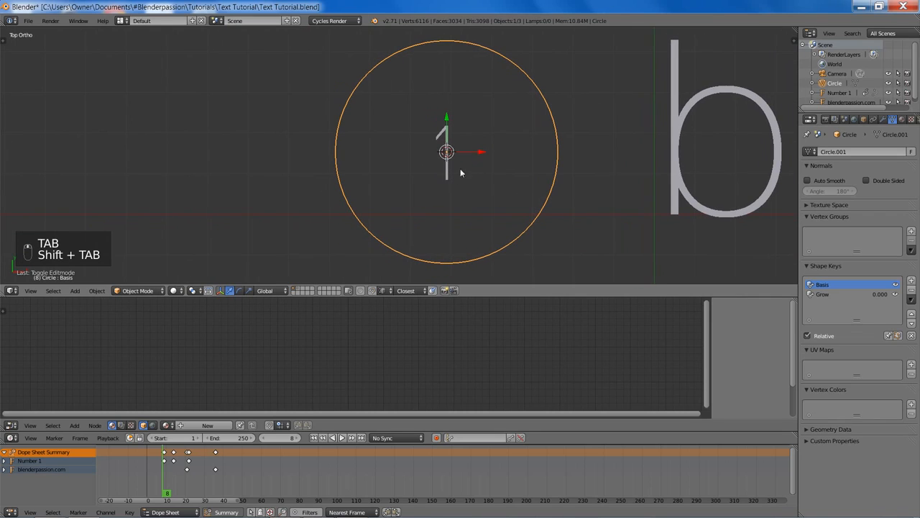
key(ctrl+s)
click(500, 164)
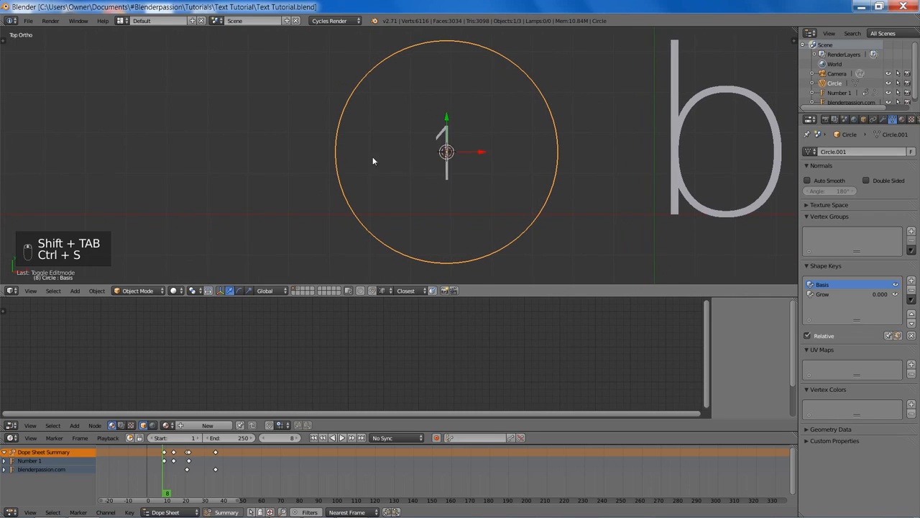
Split off part of the 3D View as a Graph Editor, widen it and show its properties region
drag(7, 293, 199, 285)
click(12, 292)
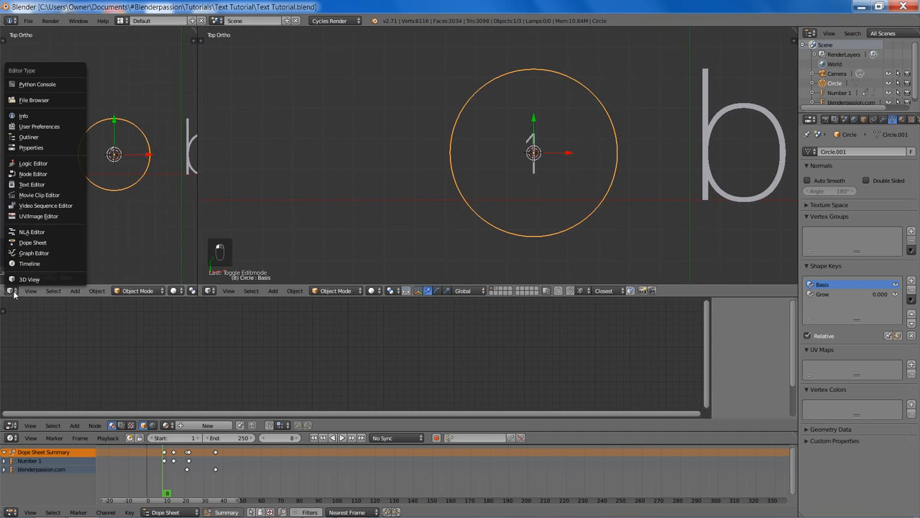
click(35, 253)
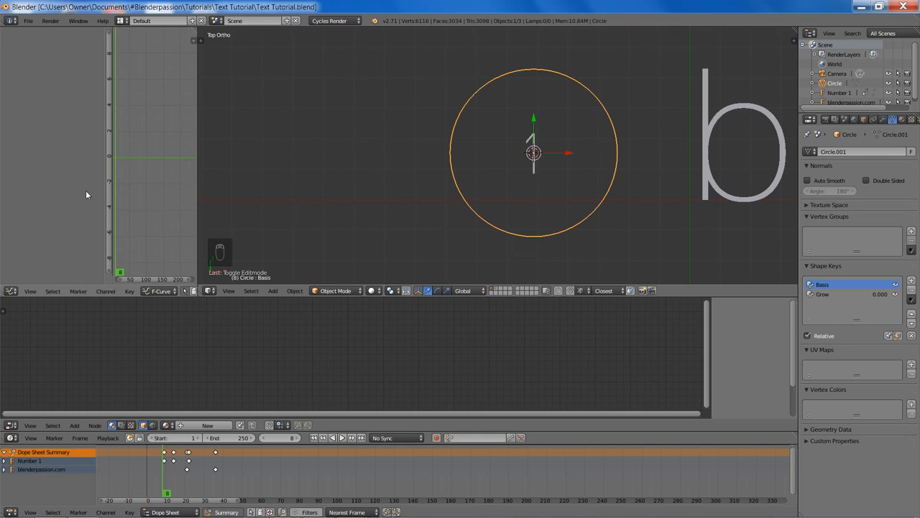
drag(199, 210, 253, 205)
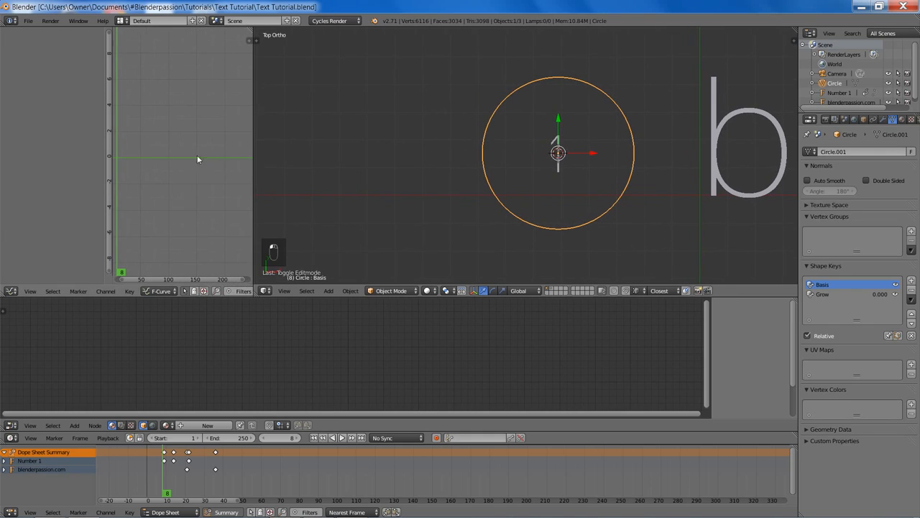
key(n)
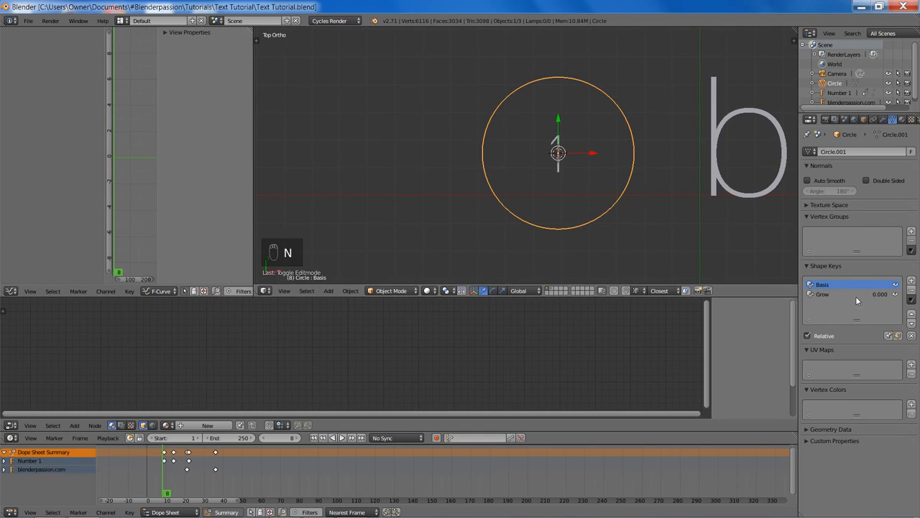
Switch the graph editor to Drivers mode and add a driver to the value of the circle's Grow shape key
click(163, 291)
click(167, 273)
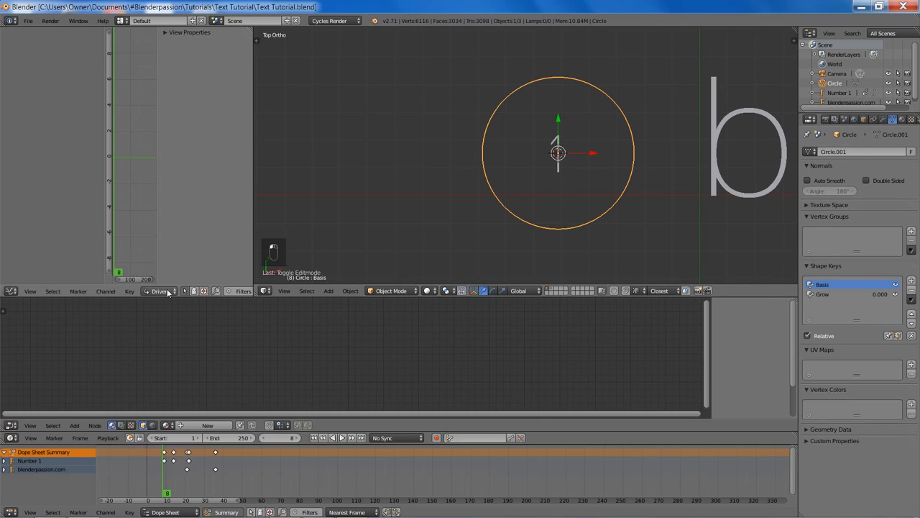
click(828, 293)
right_click(836, 346)
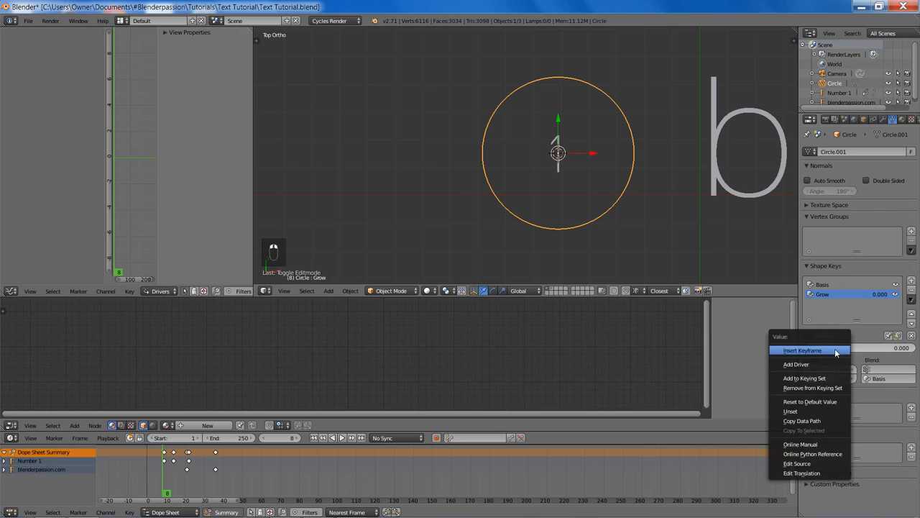
click(827, 360)
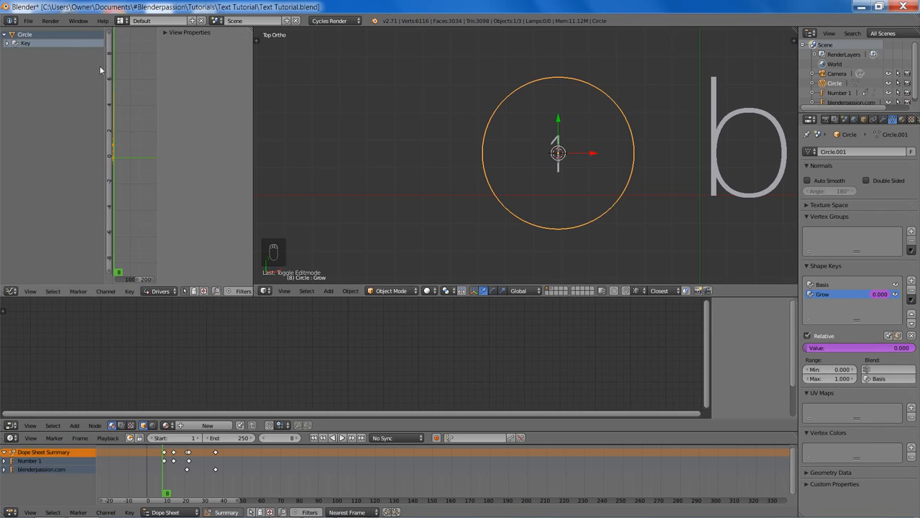
Select the Value (Grow) driver channel and set its scripted expression to -(var-.274)*5
click(6, 43)
click(30, 53)
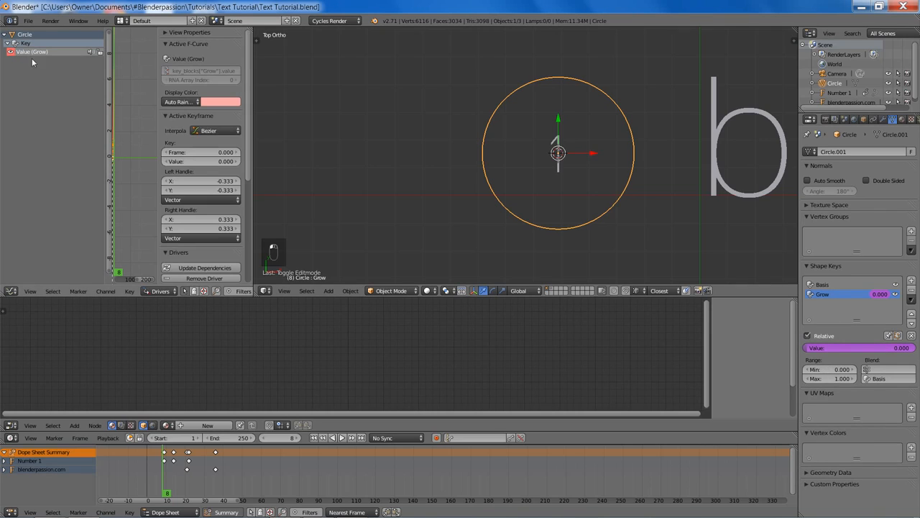
scroll(211, 125, down, 5)
scroll(210, 125, down, 4)
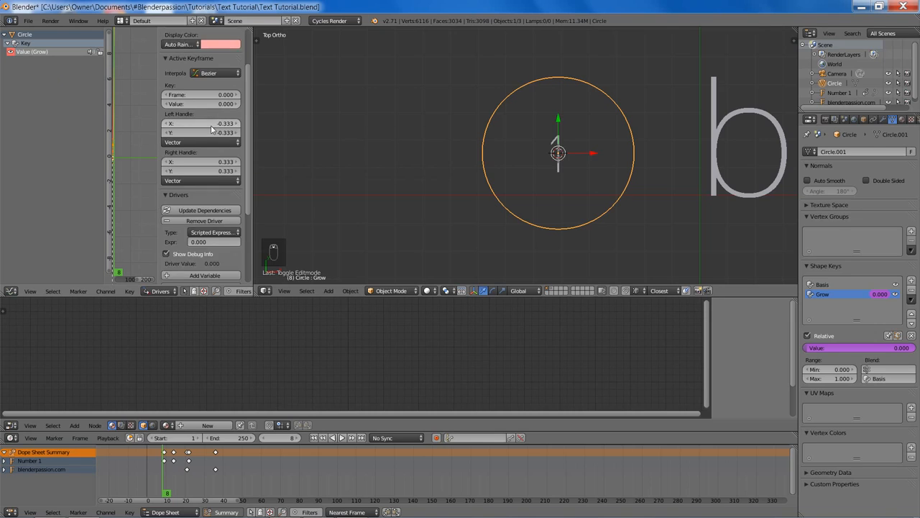
scroll(209, 124, down, 3)
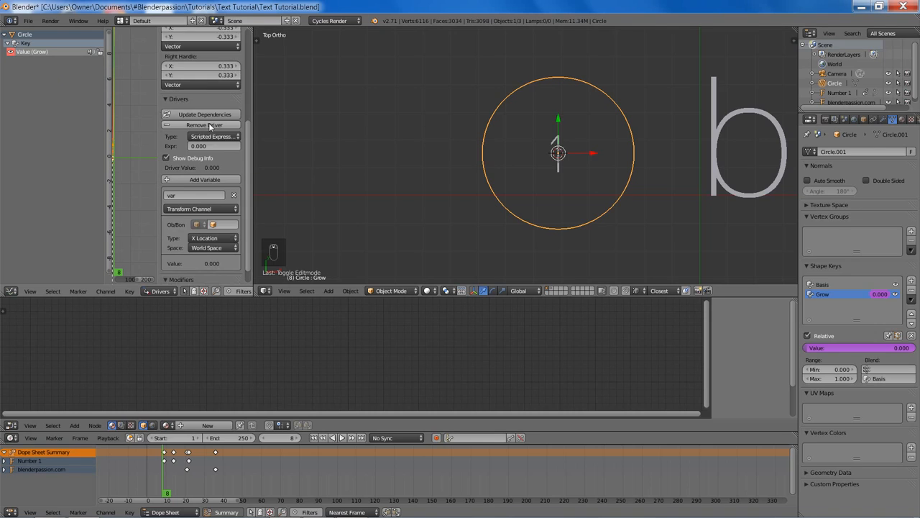
click(209, 128)
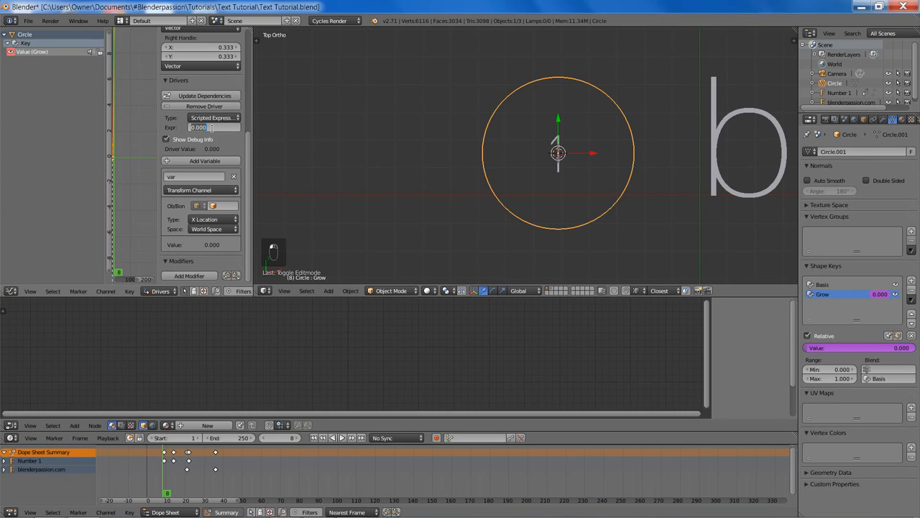
key(BackSpace)
key(Return)
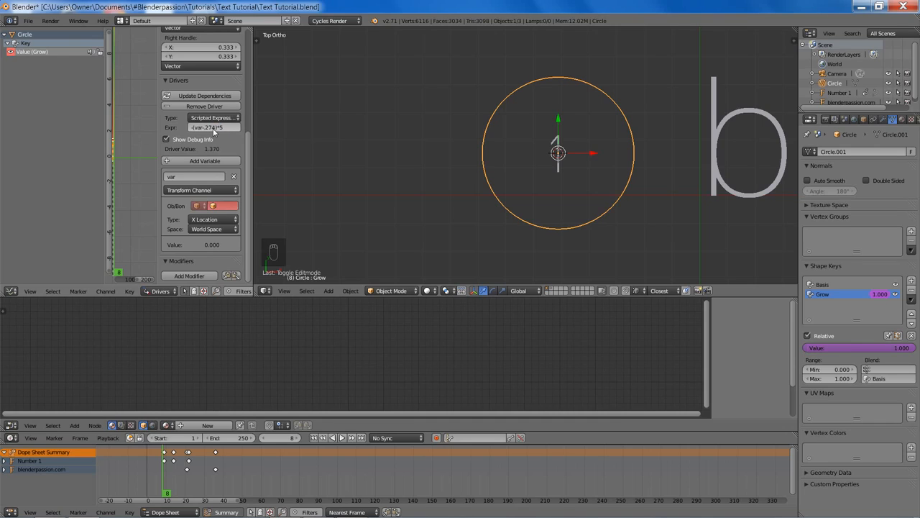
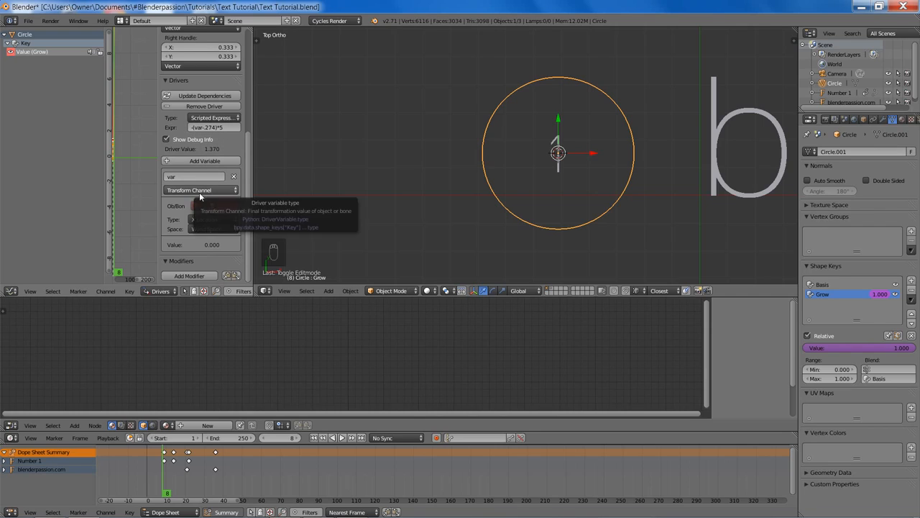
Set the driver variable to the Circle object's Z Scale in Local Space, and test it by temporarily scaling the circle
click(224, 207)
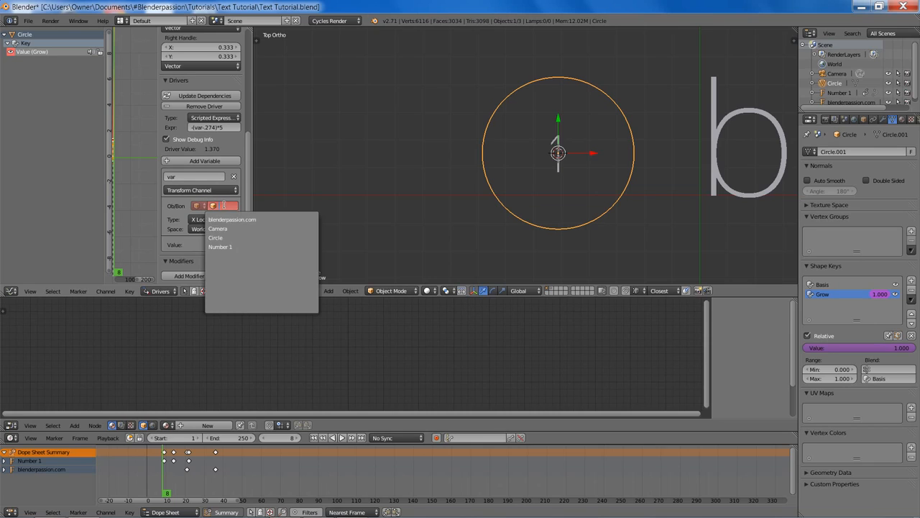
click(226, 238)
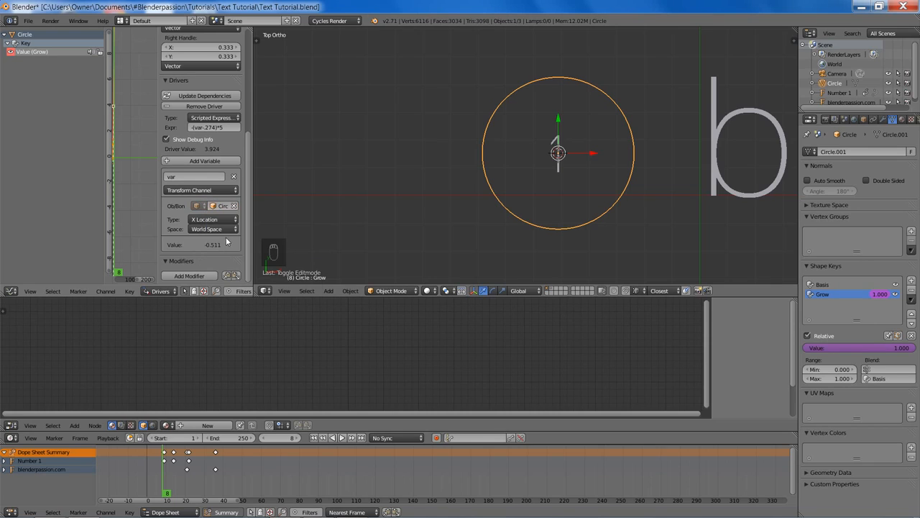
click(208, 220)
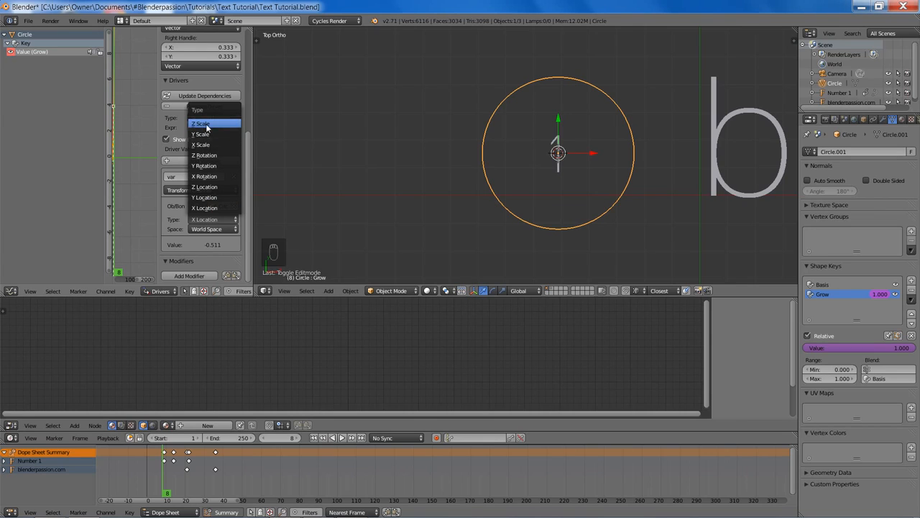
click(206, 127)
click(210, 229)
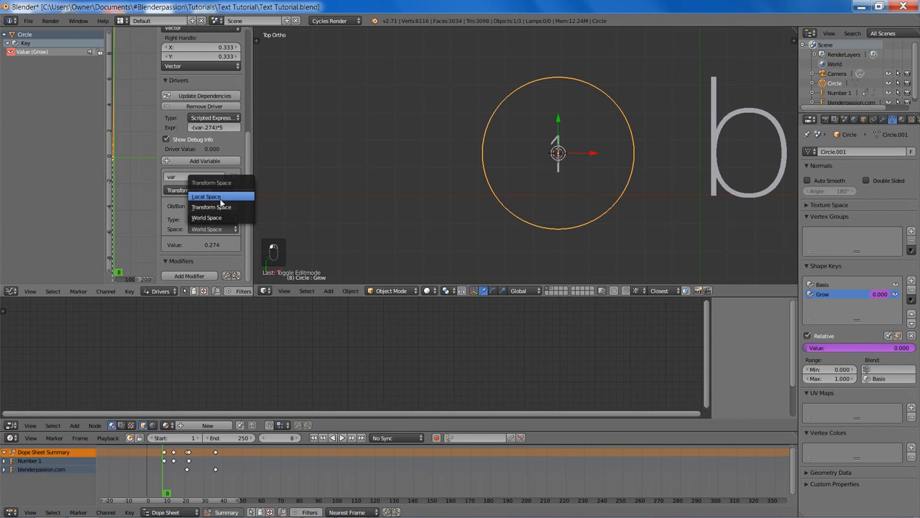
click(221, 197)
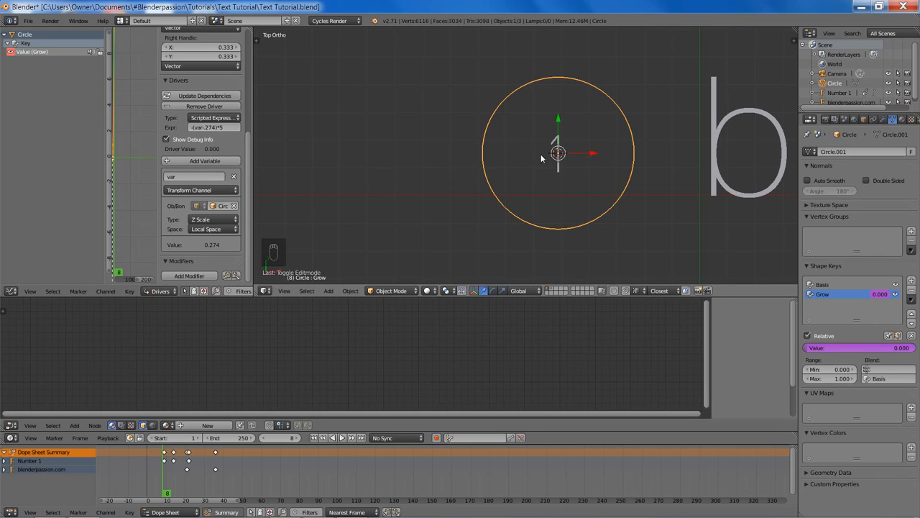
key(s)
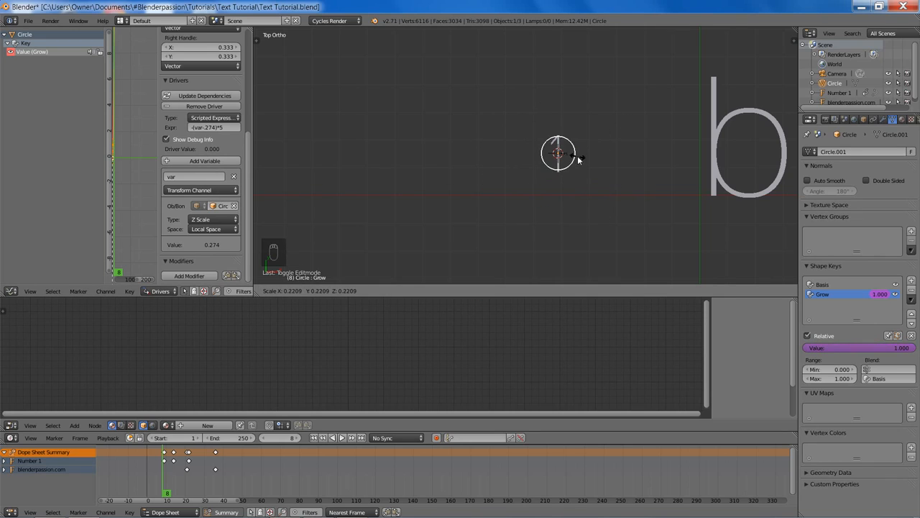
right_click(625, 166)
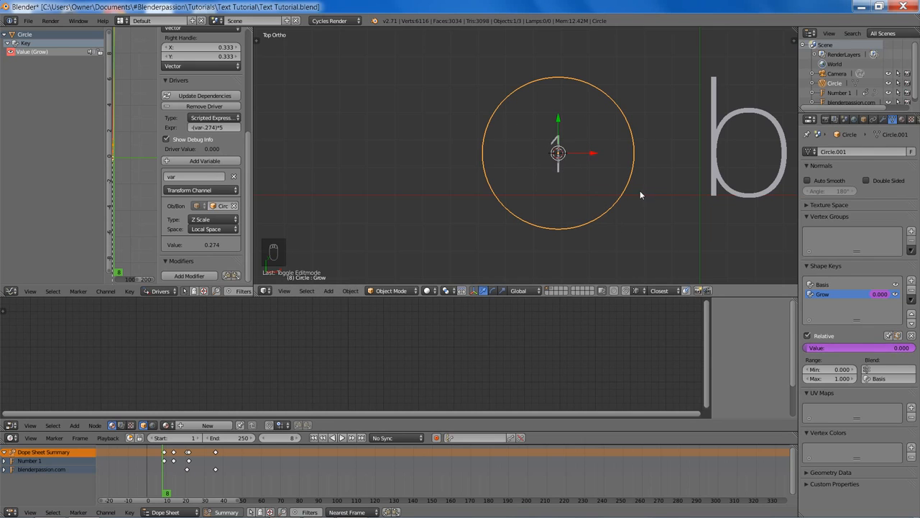
In Edit Mode with the Grow shape key active, scale the selected vertex ring inward to thicken the circle outline
shift+middle_drag(640, 191, 547, 189)
key(Tab)
scroll(549, 184, up, 1)
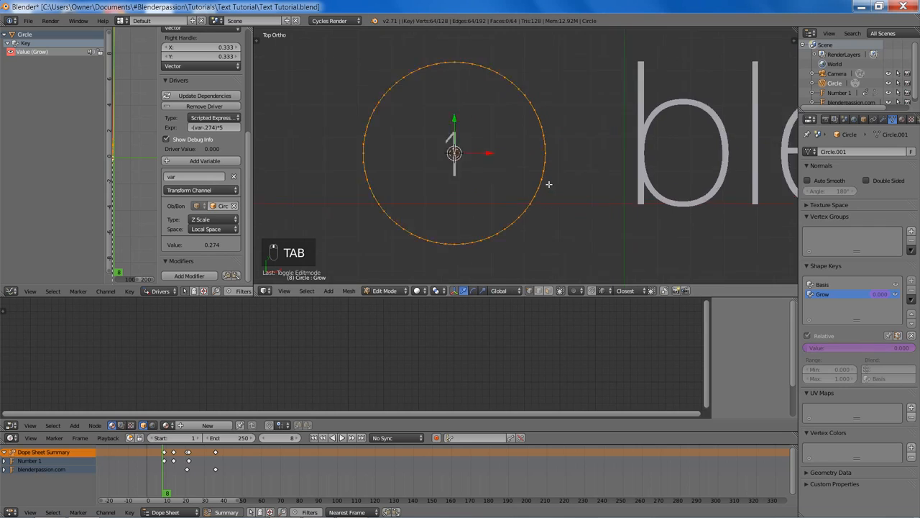
scroll(550, 185, up, 1)
key(s)
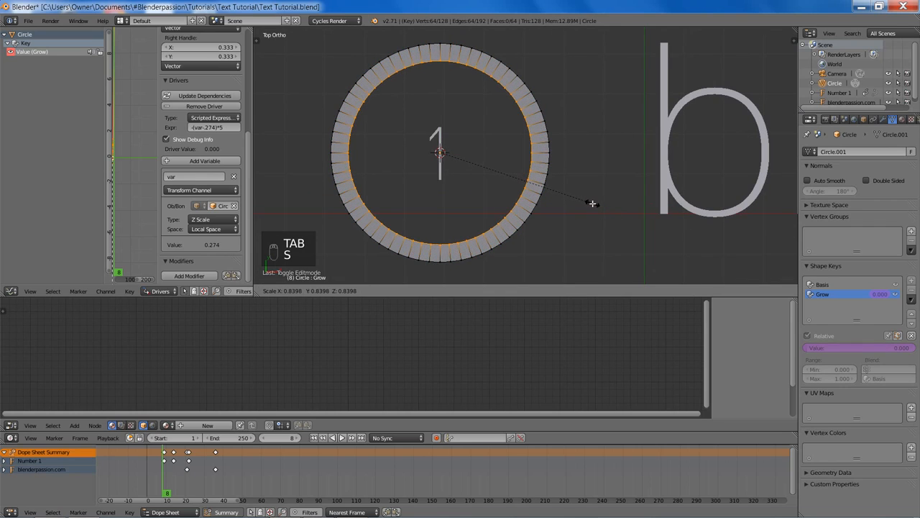
click(567, 185)
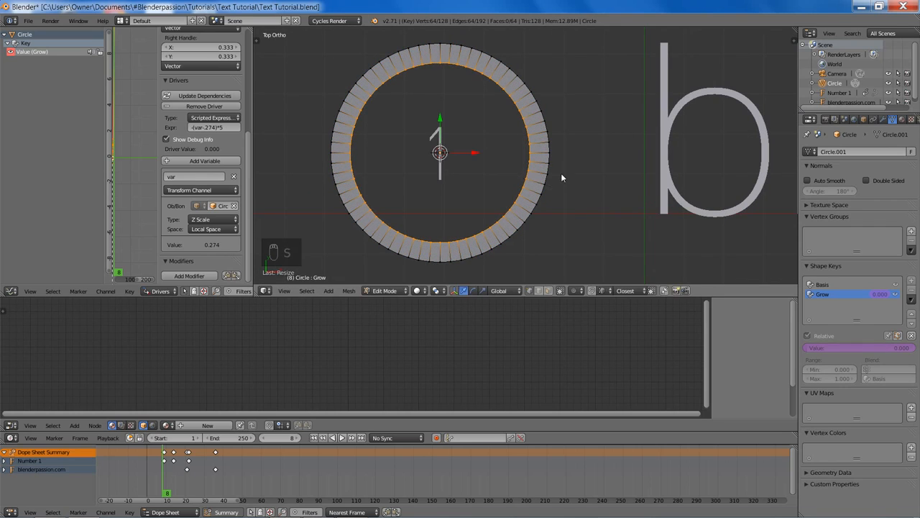
Return to Object Mode and scale the circle down temporarily to check how the outline thickens, cancelling the scaling
key(Tab)
key(s)
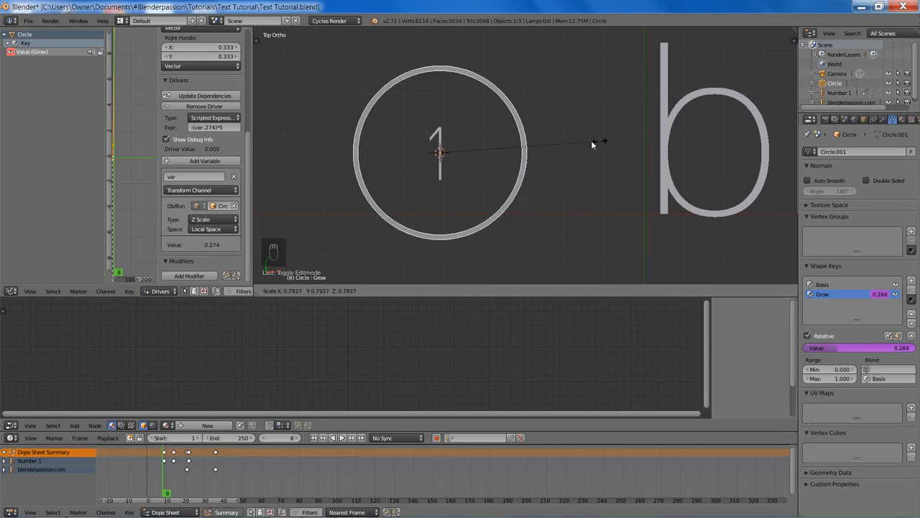
right_click(536, 157)
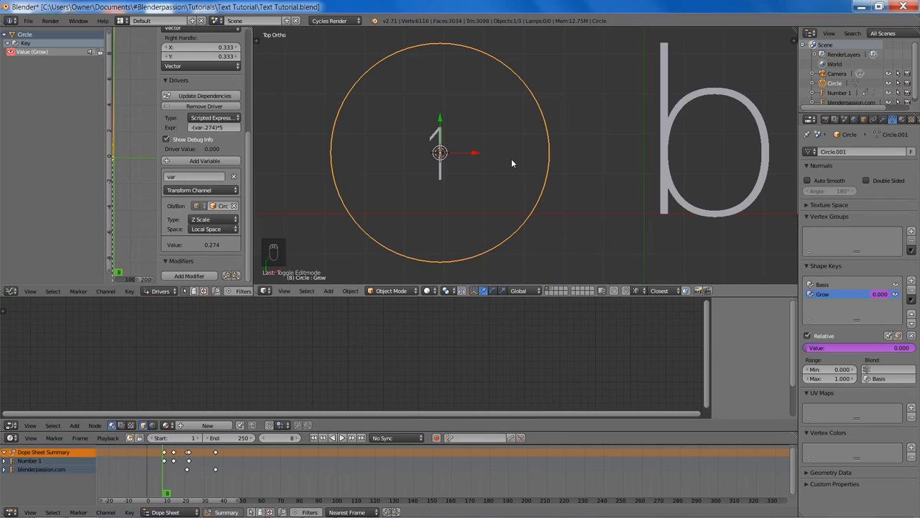
Insert a Scaling keyframe for the circle at frame 8, and scrub the timeline to frame 22 and back to frame 8
key(i)
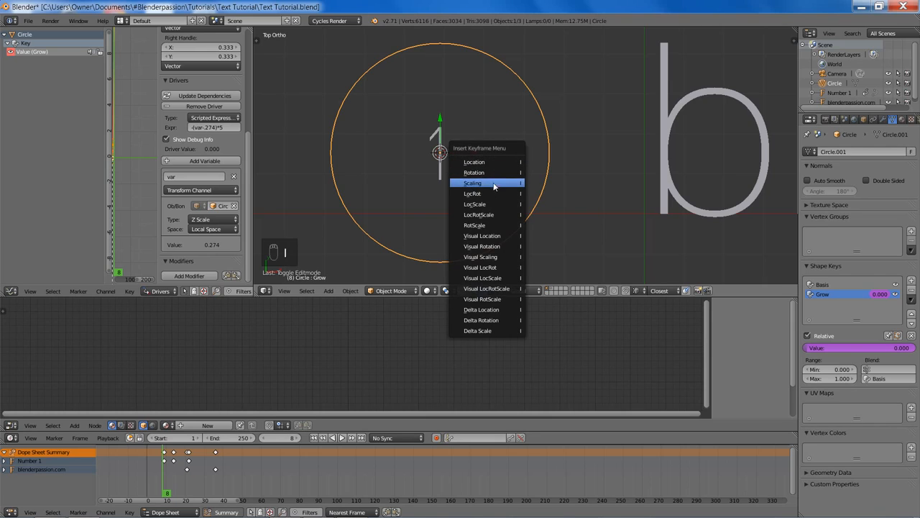
click(485, 185)
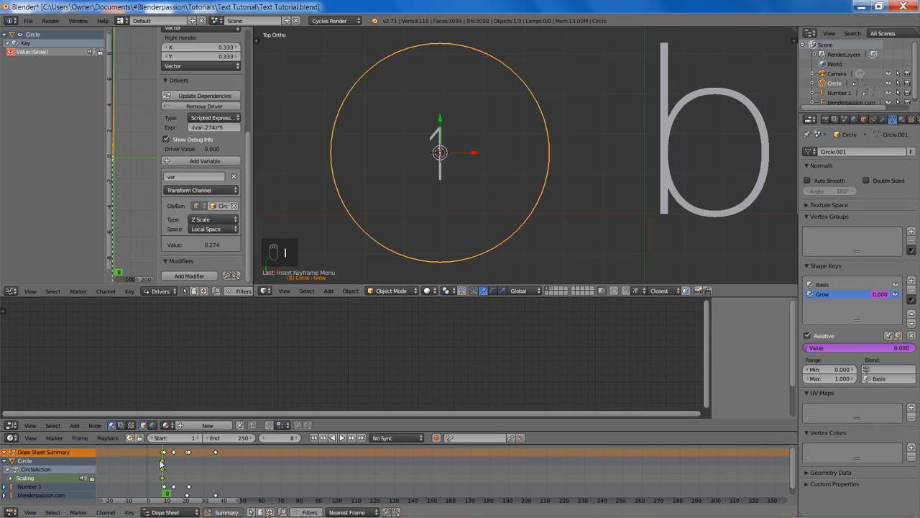
key(Right)
key(Right)
key(Right)
key(Right)
key(Right)
key(Right)
key(Right)
key(Right)
key(Right)
key(Right)
key(Right)
key(Right)
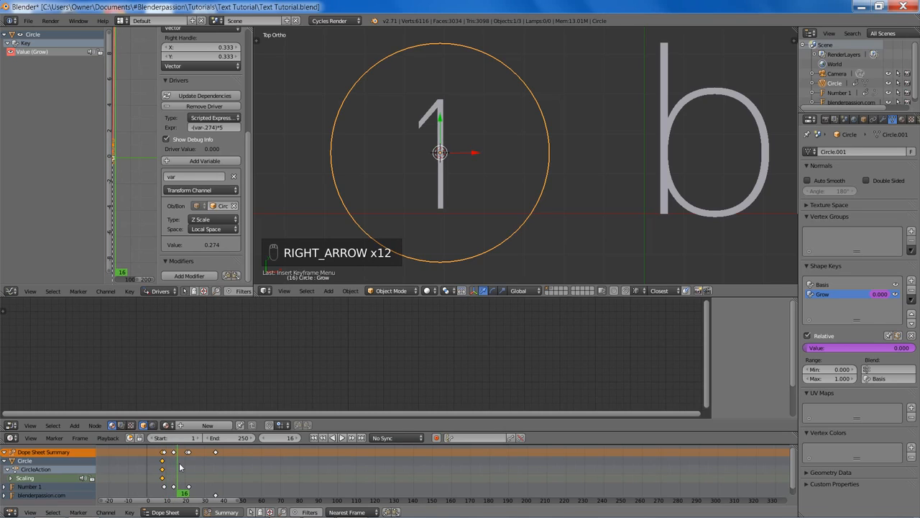
drag(187, 468, 189, 469)
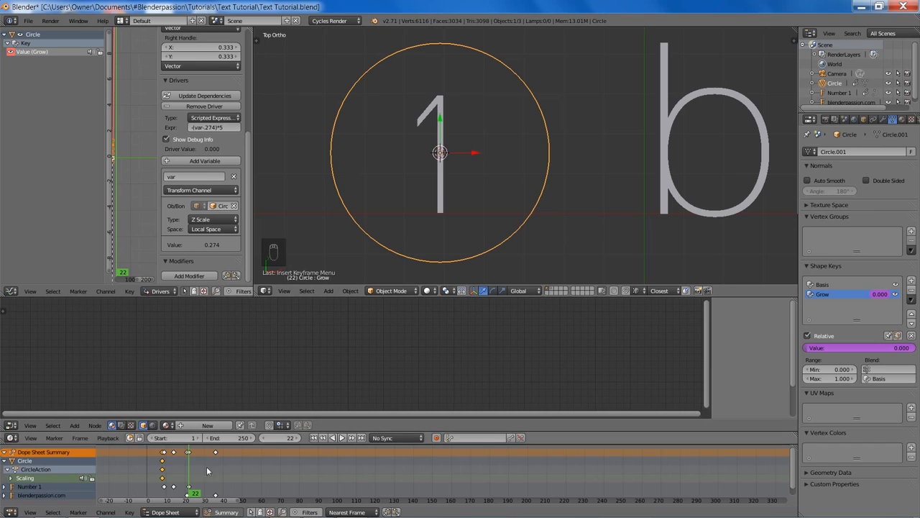
drag(172, 480, 163, 480)
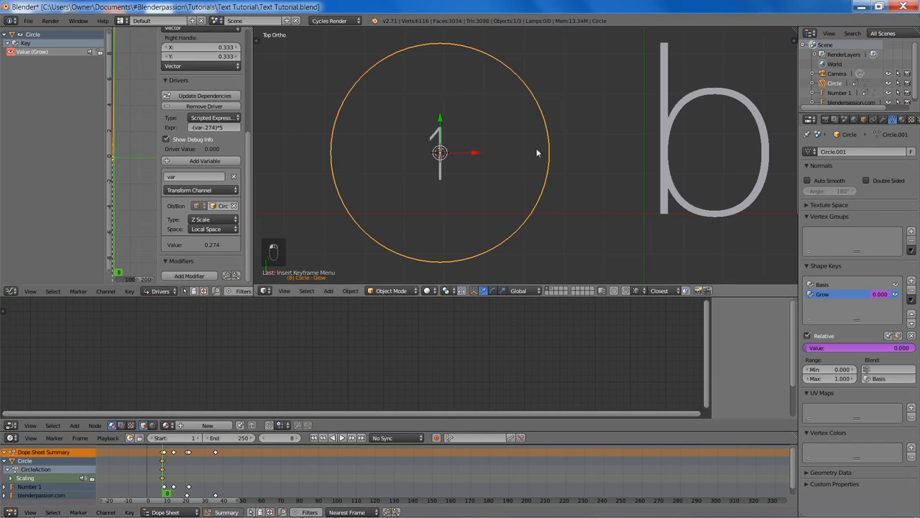
At frame 8, set the circle's X, Y and Z scale to 0.002 and insert a Scaling keyframe
click(864, 119)
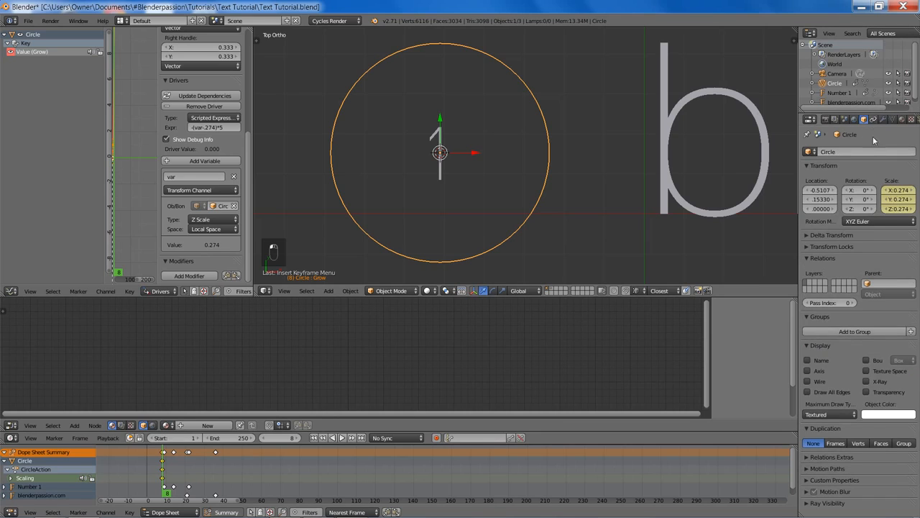
click(896, 189)
text(0)
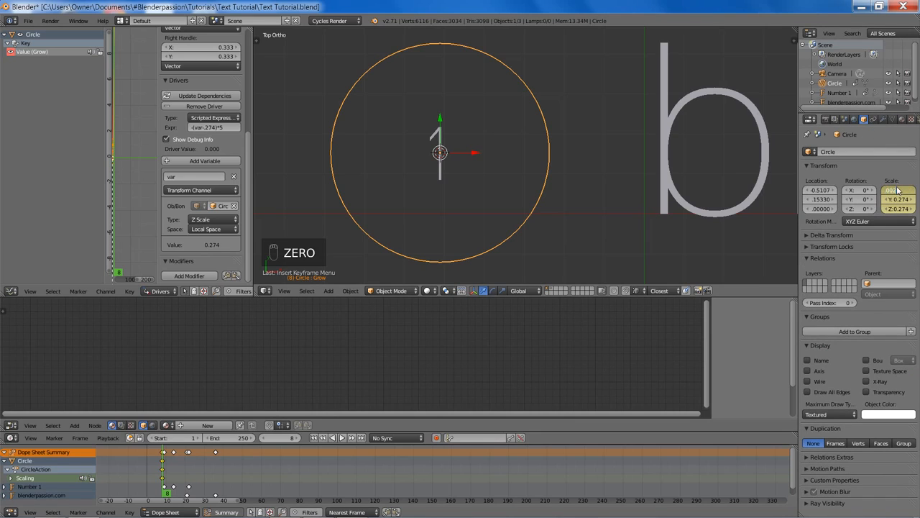
key(Return)
key(ctrl+c)
key(ctrl+v)
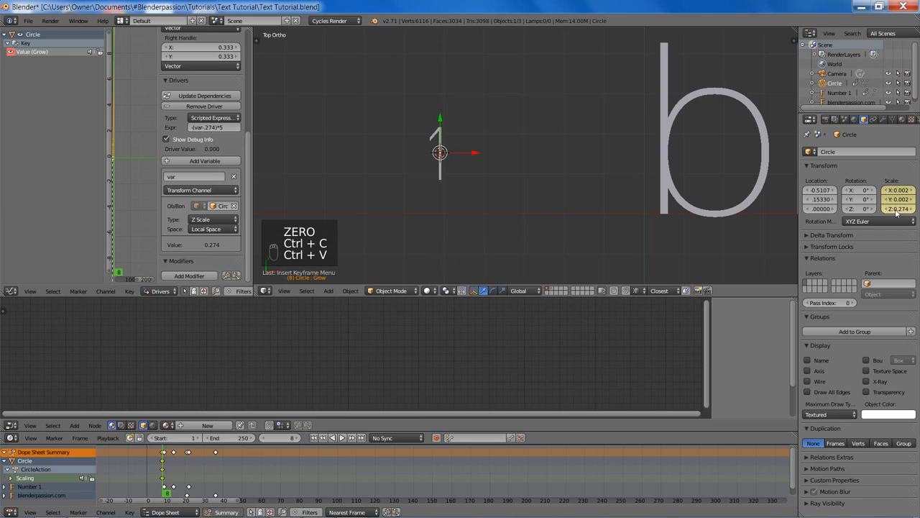
key(ctrl+v)
key(i)
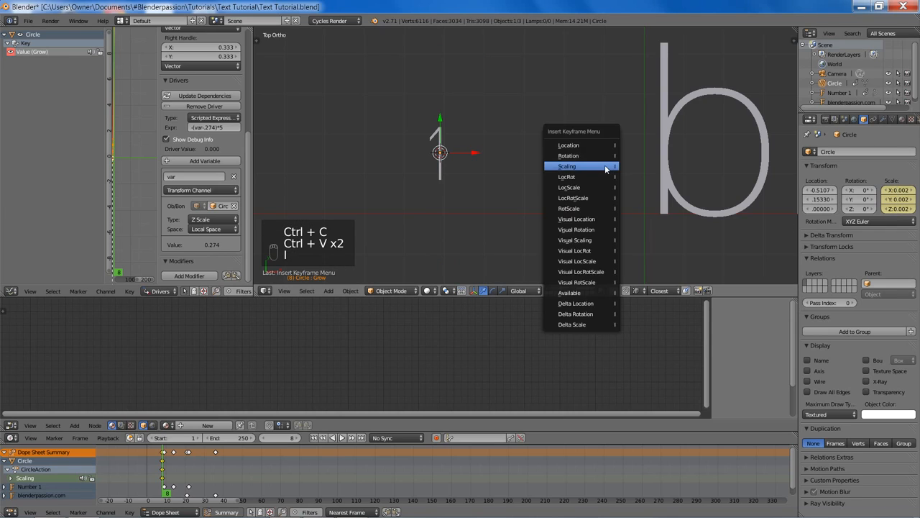
click(606, 168)
At frame 22, set the circle's X, Y and Z scale to 0.274, and save over Text Tutorial.blend
drag(172, 454, 188, 457)
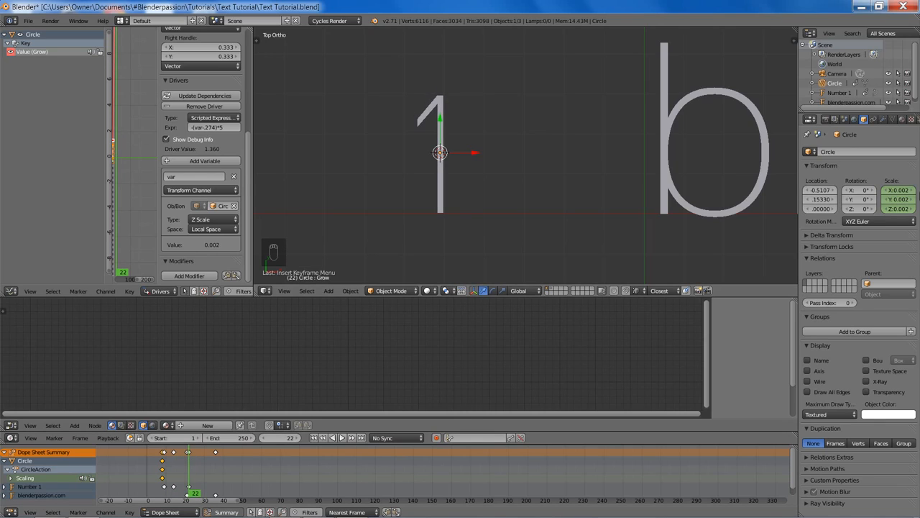
click(899, 190)
key(BackSpace)
key(BackSpace)
key(BackSpace)
key(BackSpace)
key(BackSpace)
key(Return)
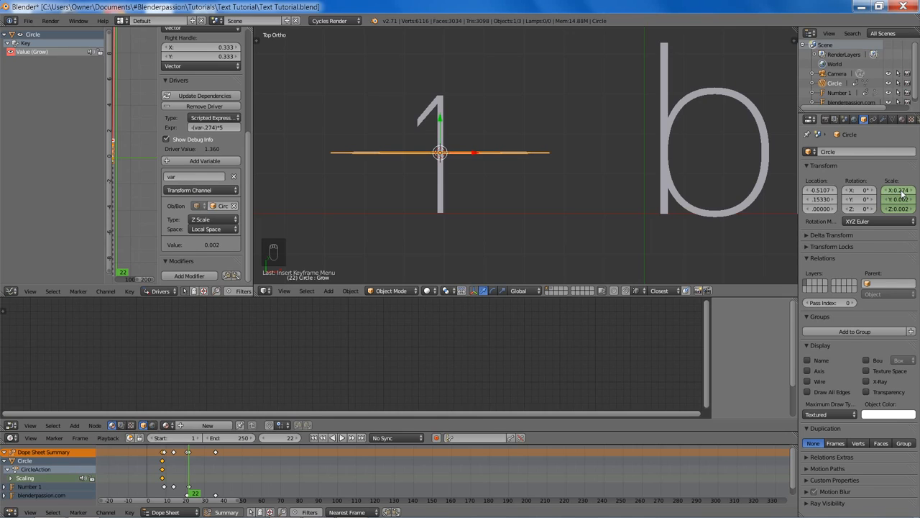
key(ctrl+c)
key(ctrl+v)
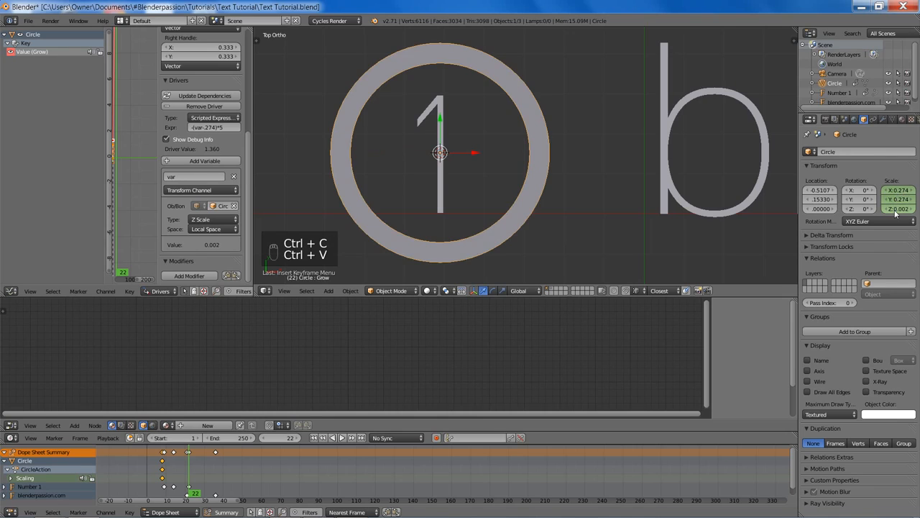
key(ctrl+v)
key(ctrl+s)
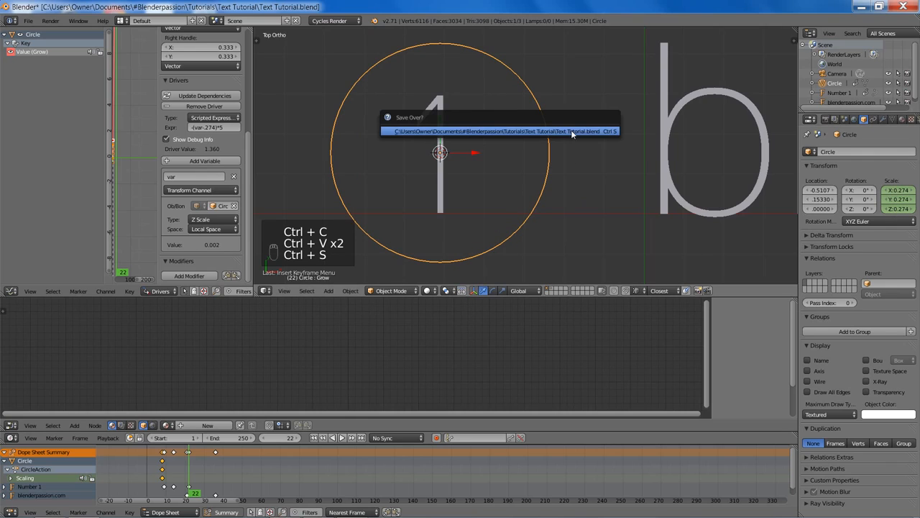
click(573, 131)
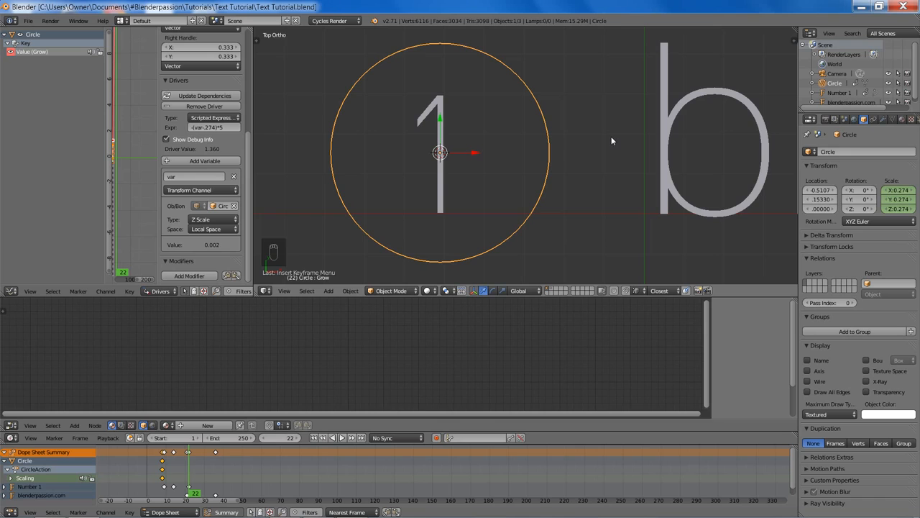
Set the Cycles render device to GPU Compute, with the circle and the full blenderpassion.com text framed in the viewport
scroll(609, 141, down, 5)
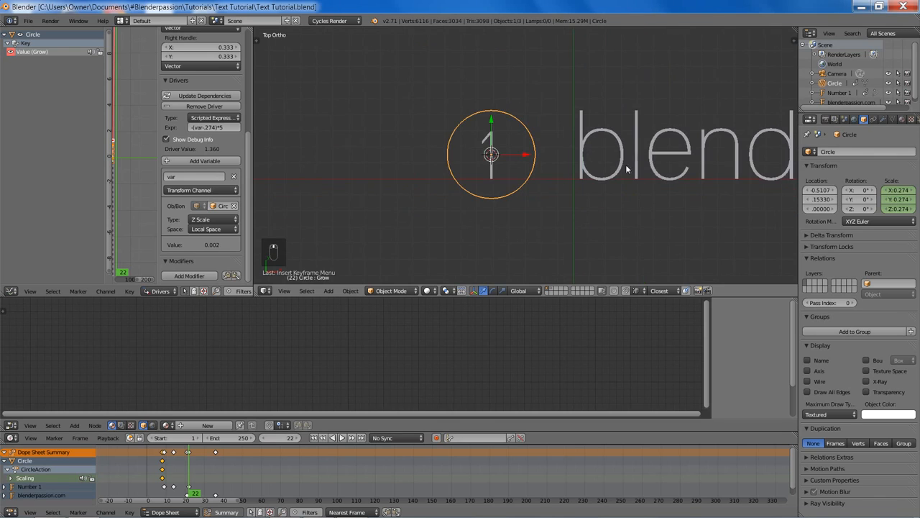
shift+middle_drag(629, 169, 461, 184)
scroll(588, 201, down, 5)
scroll(588, 201, up, 1)
shift+middle_drag(587, 202, 482, 189)
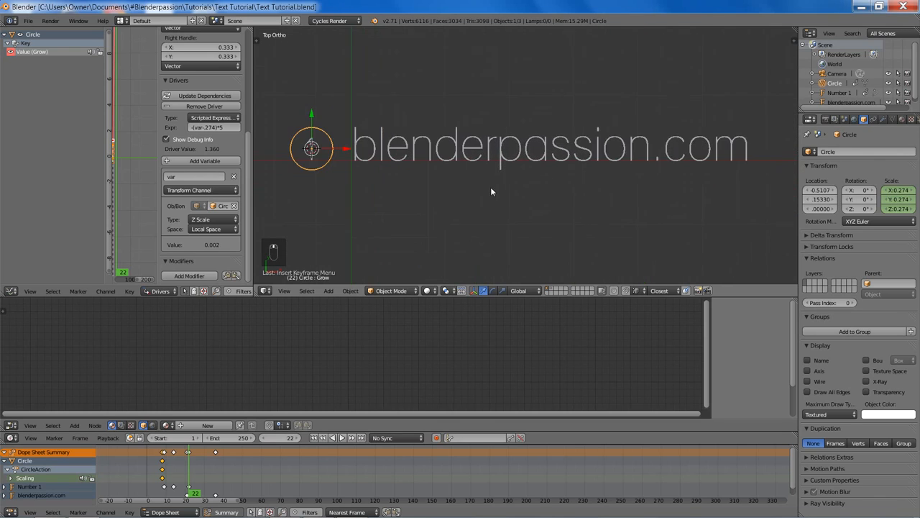
click(817, 118)
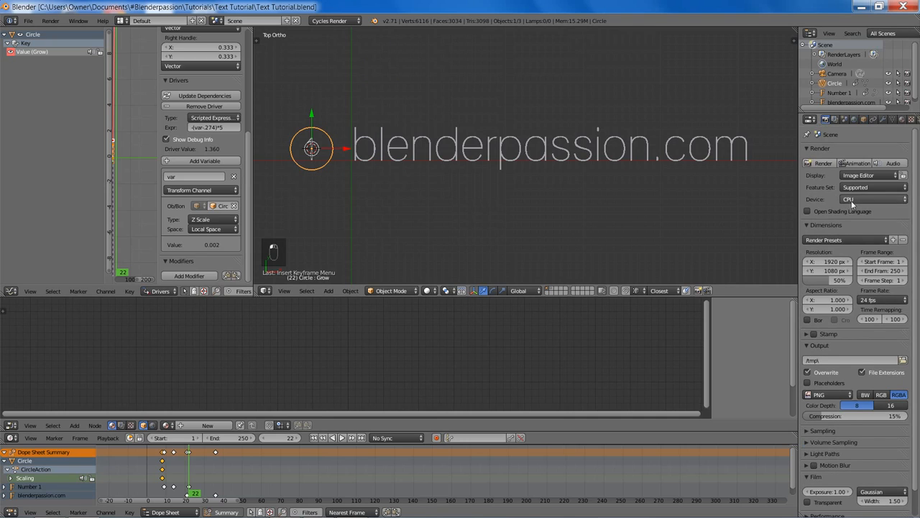
click(870, 199)
click(861, 177)
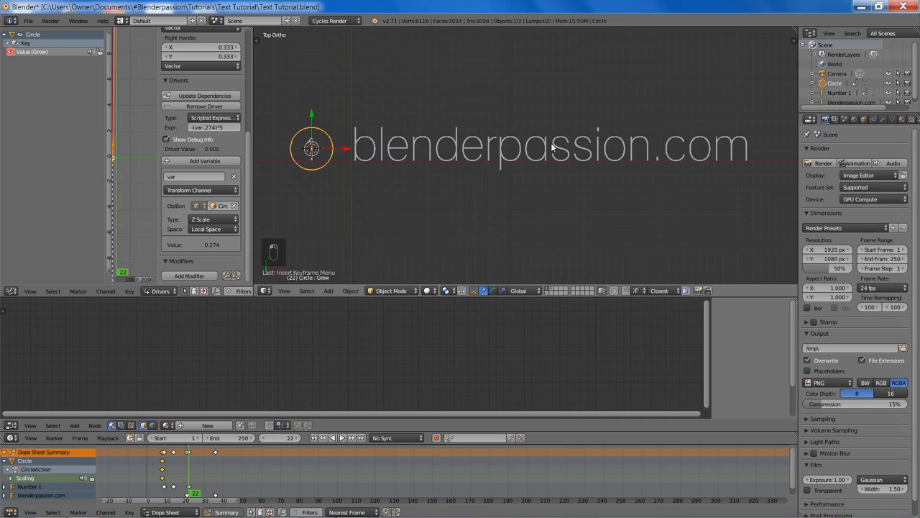
Preview the animation in rendered shading, stepping frame by frame from the start of the animation to frame 33
key(shift+z)
drag(186, 476, 158, 476)
key(Right)
key(Right)
key(Right)
key(Right)
key(Right)
key(Right)
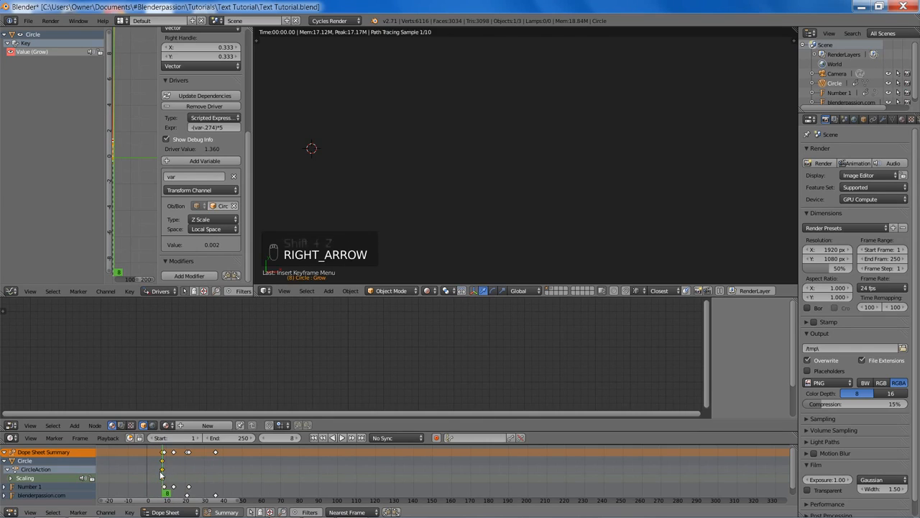
key(Right)
key(Right)
key(Right)
key(Right)
key(Right)
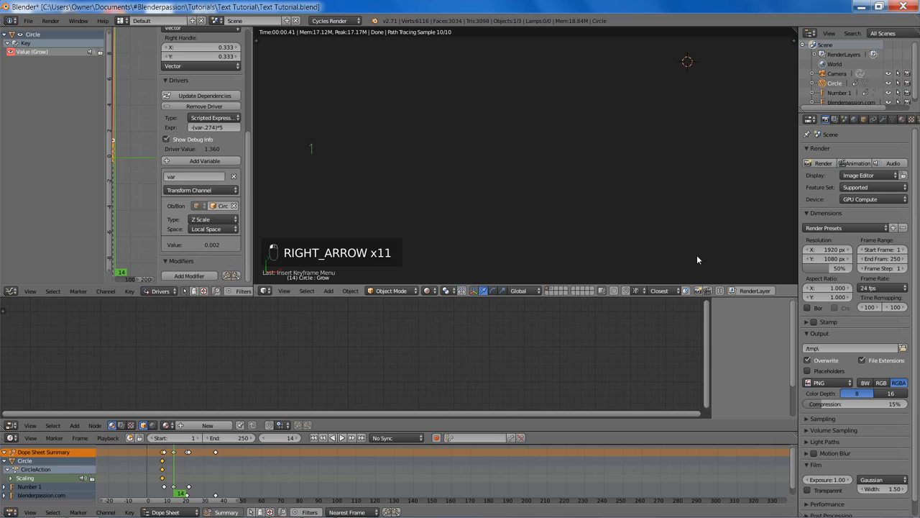
key(Right)
key(Right)
key(Right)
key(Right)
key(Right)
key(Right)
key(Right)
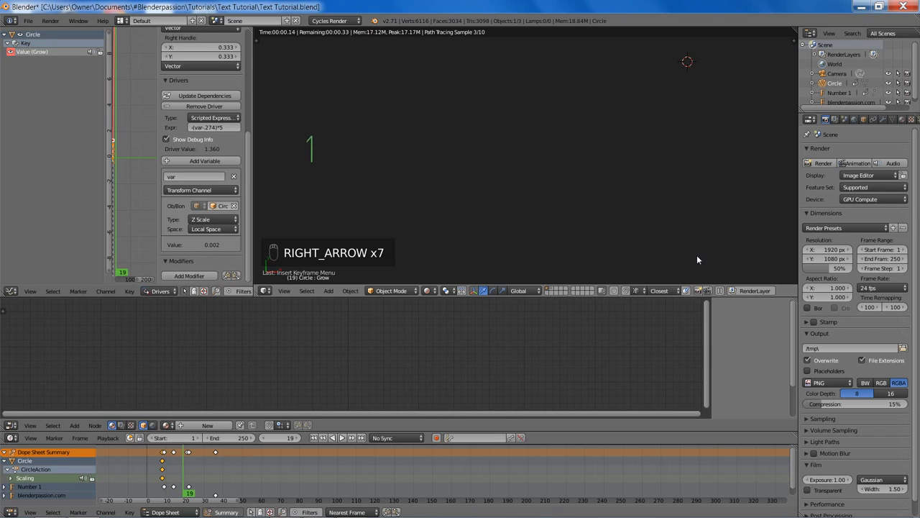
key(Right)
key(Right)
key(Right)
key(Right)
key(Right)
key(Right)
key(Right)
key(Right)
key(Right)
key(Right)
key(Right)
key(Right)
key(Right)
key(Right)
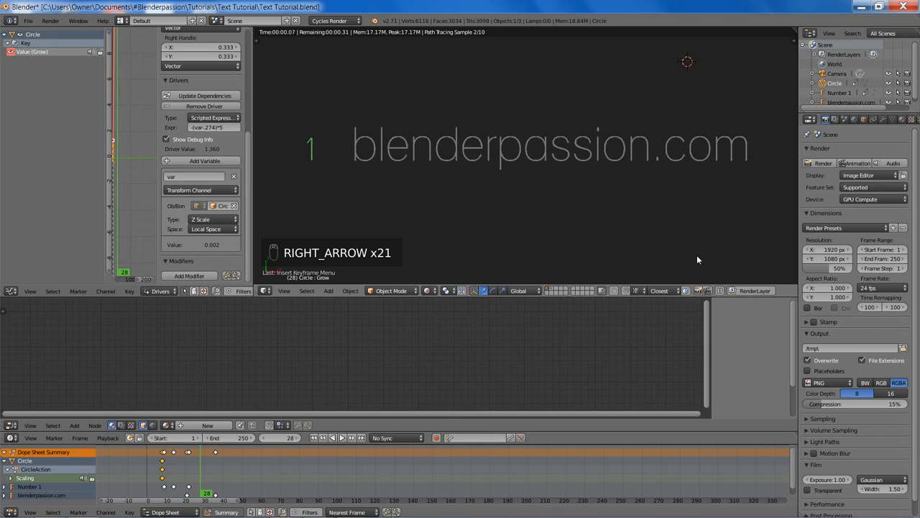
key(Right)
key(Right)
key(Right)
key(Right)
key(Right)
key(Right)
key(Right)
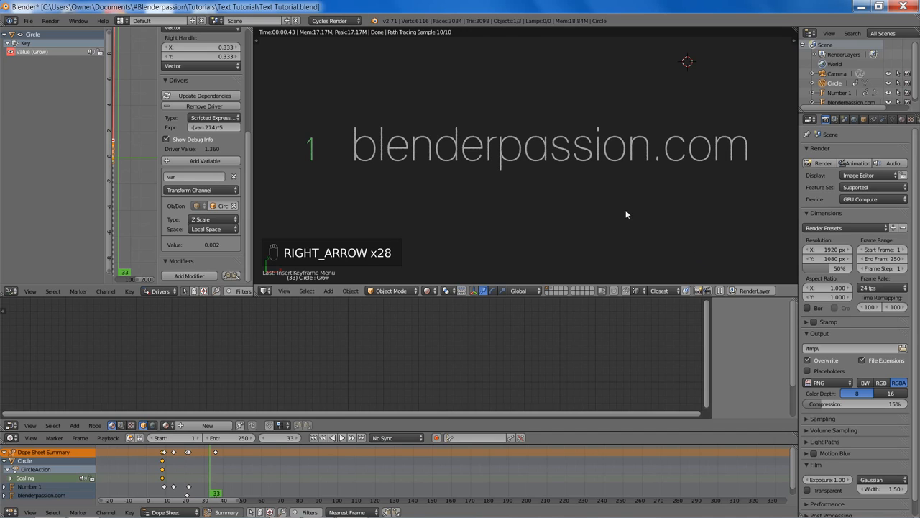
Leave the rendered preview for wireframe display, go to frame 30, and locate and select the circle at the number 1
key(z)
key(z)
key(z)
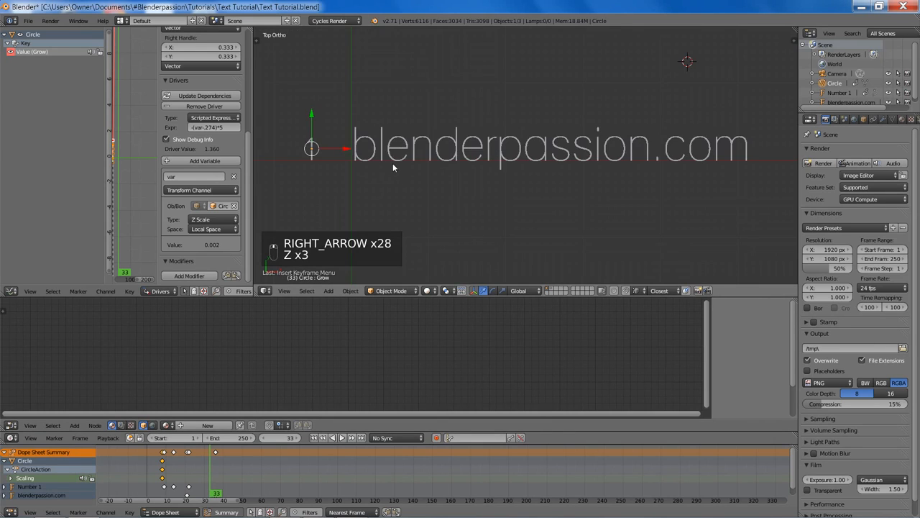
scroll(508, 157, up, 4)
key(z)
shift+middle_drag(356, 155, 423, 175)
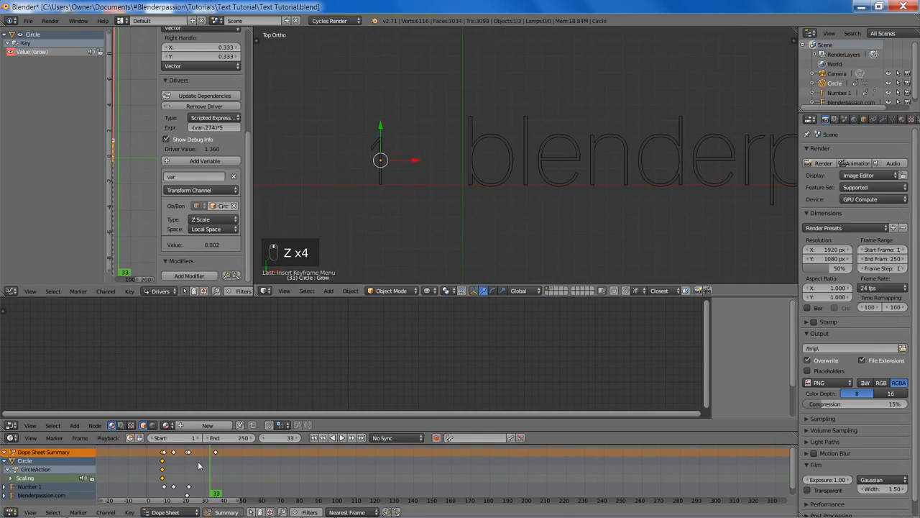
mouse_move(199, 466)
mouse_down()
mouse_move(172, 466)
mouse_move(248, 461)
mouse_move(183, 466)
mouse_move(205, 466)
mouse_up()
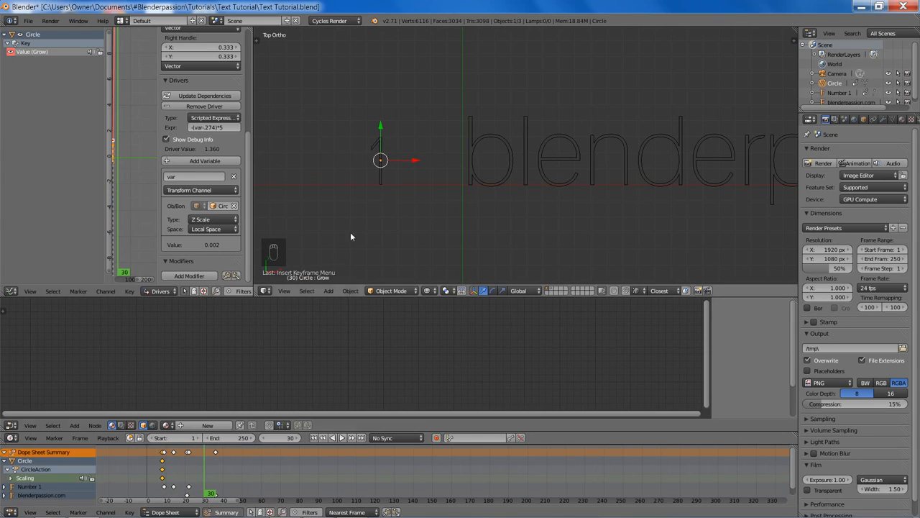
shift+middle_drag(351, 237, 431, 206)
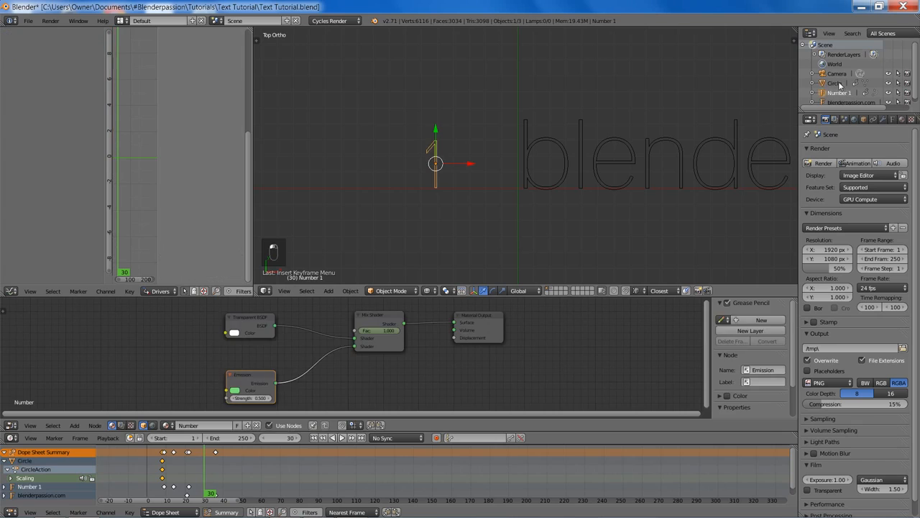
scroll(379, 161, up, 6)
shift+middle_drag(379, 161, 657, 127)
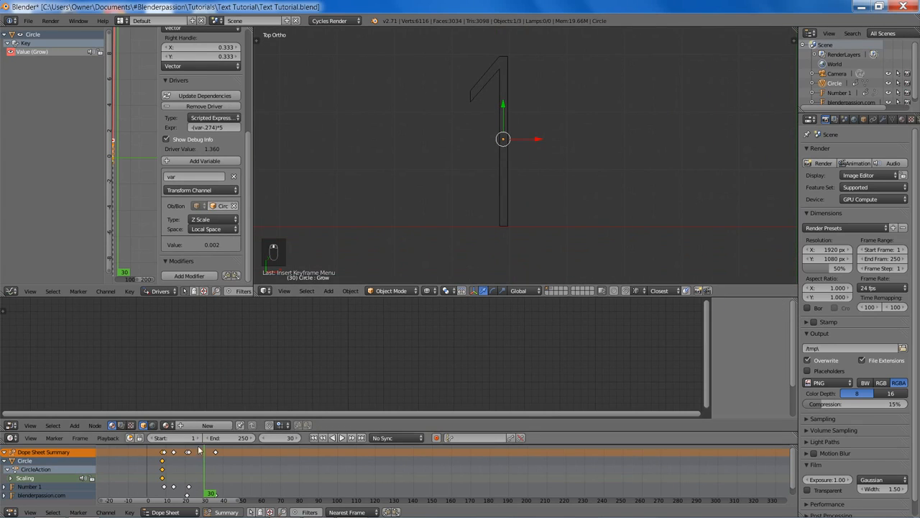
At frame 22, set the circle's X, Y and Z scale to 0.274 and insert a Scaling keyframe
drag(198, 464, 191, 469)
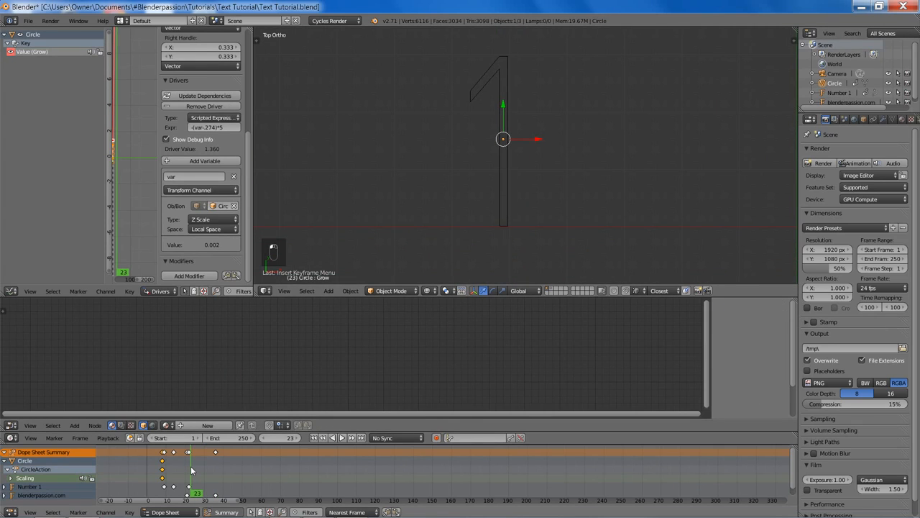
key(Left)
key(s)
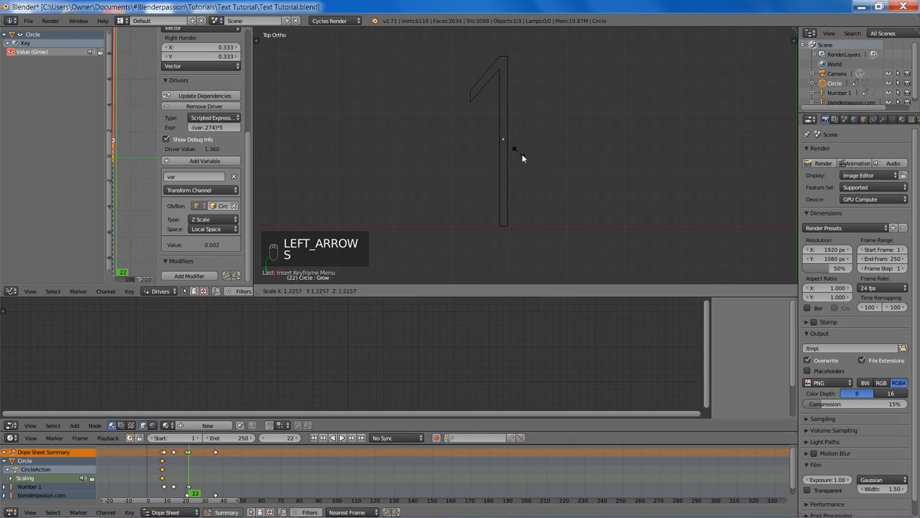
right_click(575, 169)
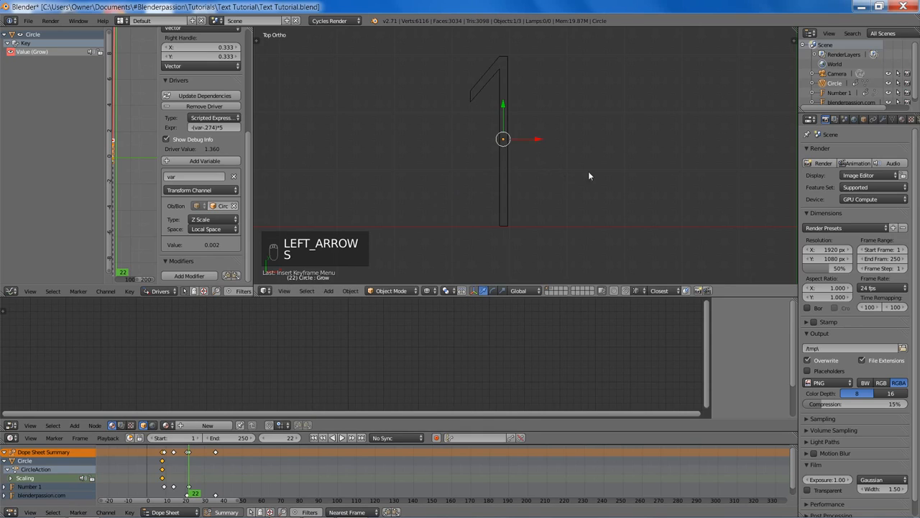
click(867, 119)
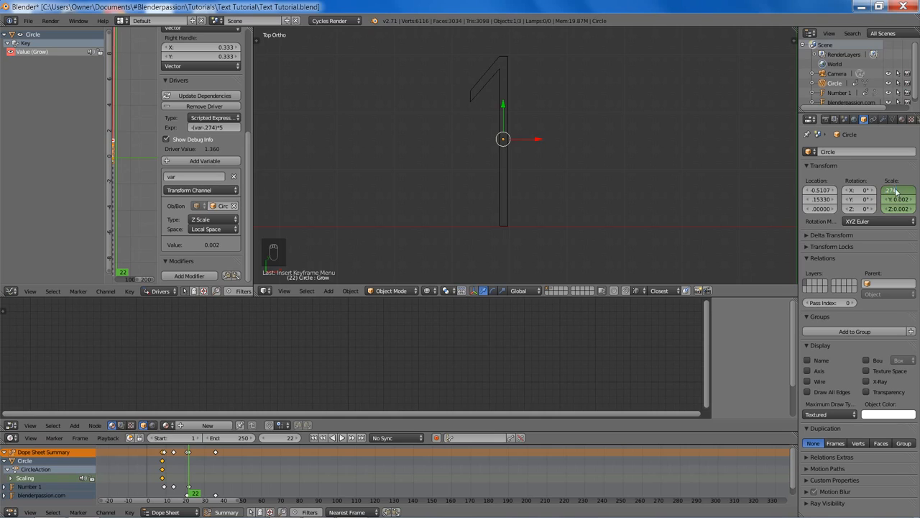
key(Return)
key(ctrl+c)
key(ctrl+v)
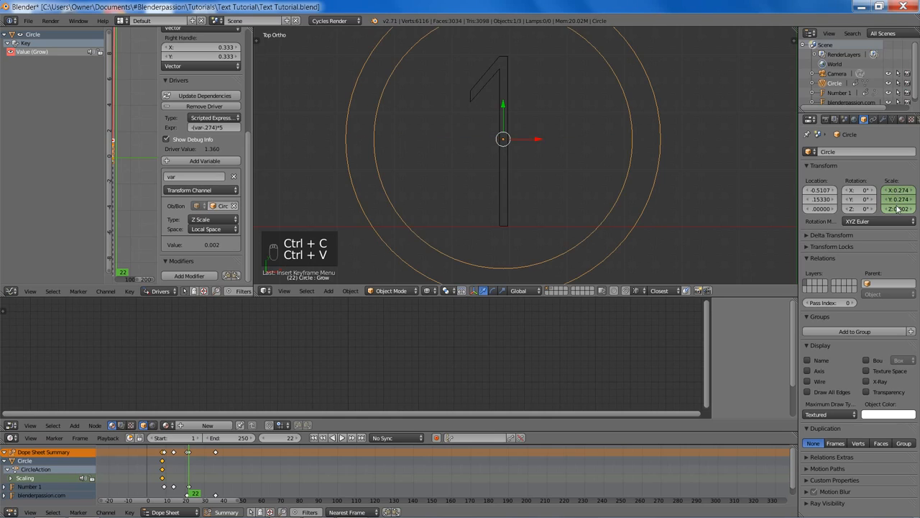
key(ctrl+v)
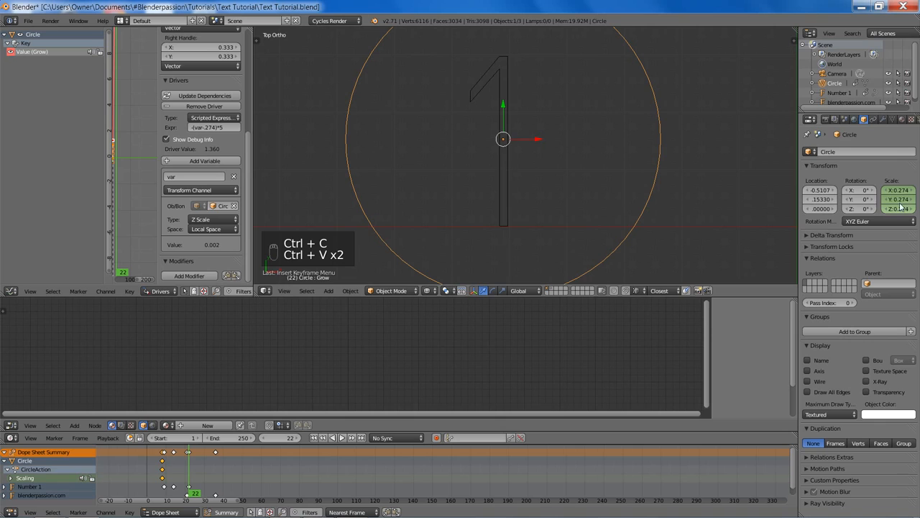
key(i)
click(708, 131)
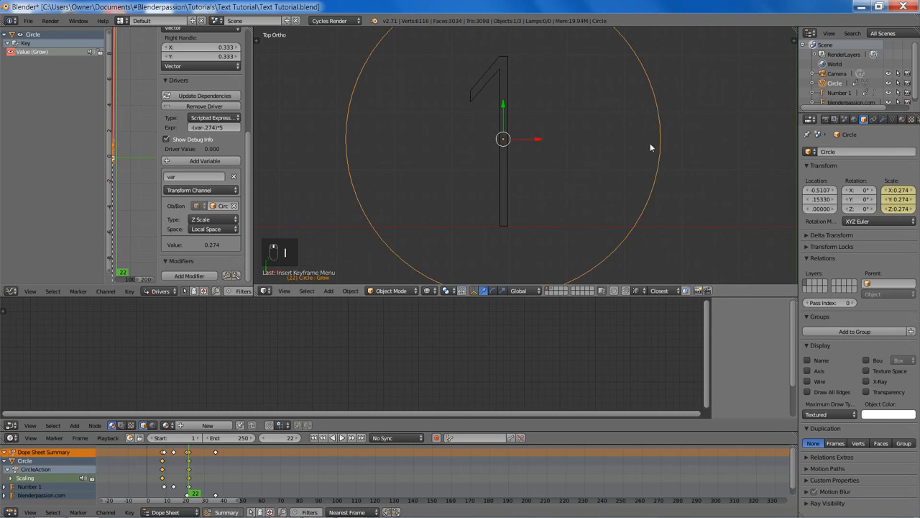
Preview the text animation in rendered shading from frame 1 through frame 21
scroll(652, 146, down, 8)
scroll(515, 163, down, 4)
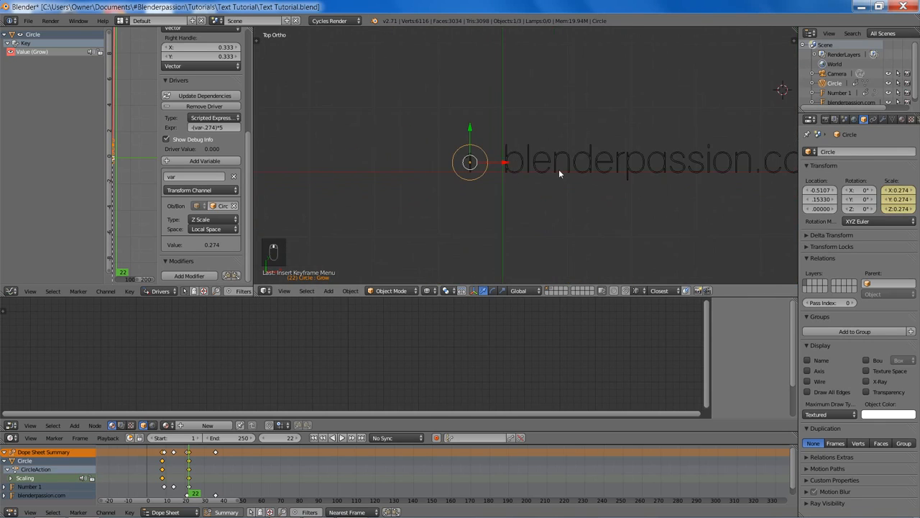
key(z)
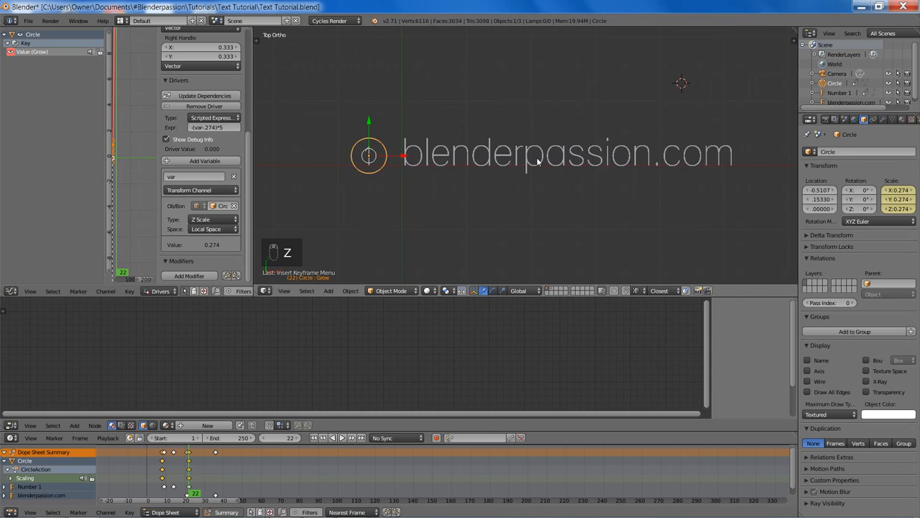
key(shift+z)
key(shift+Left)
key(Right)
key(Right)
key(Right)
key(Right)
key(Right)
key(Right)
key(Right)
key(Right)
key(Right)
key(Right)
key(Right)
key(Right)
key(Right)
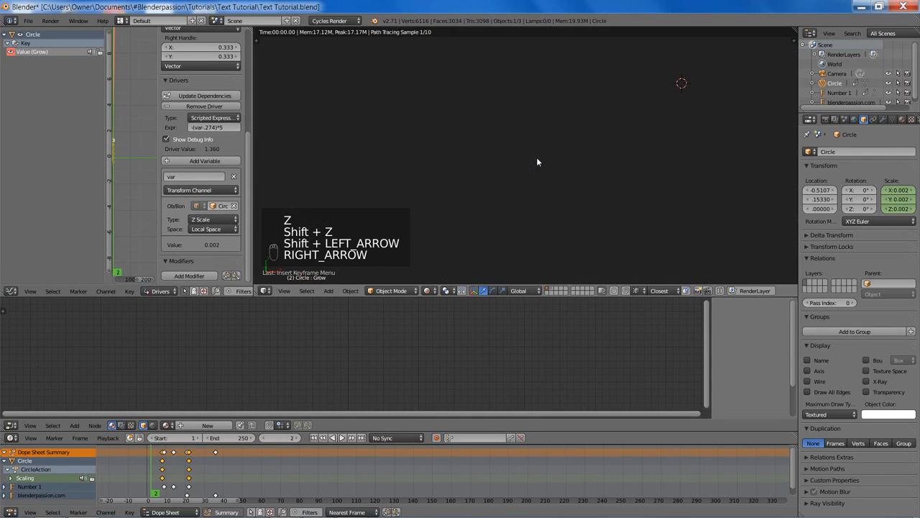
key(Right)
key(Right)
key(Right)
key(Right)
key(Right)
key(Right)
key(Right)
key(Right)
key(Right)
key(Right)
key(Right)
key(Right)
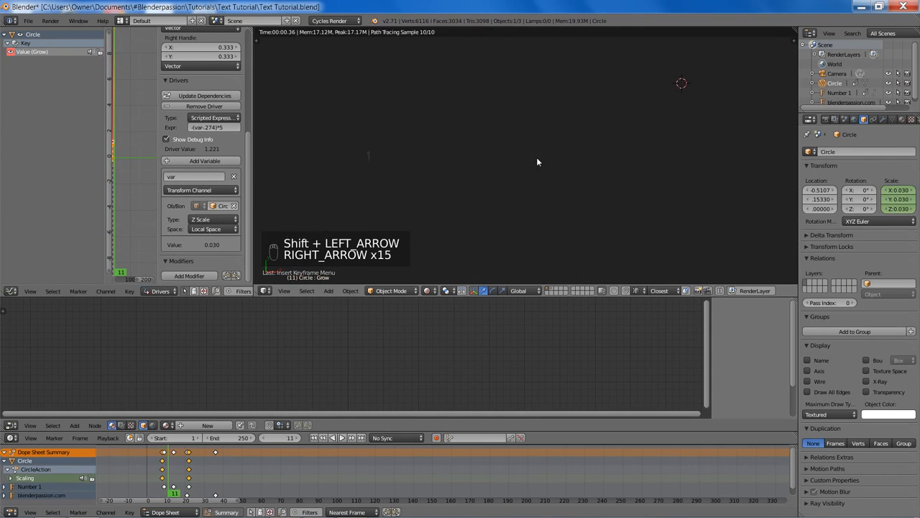
key(Right)
key(Right)
key(Right)
key(Right)
key(Right)
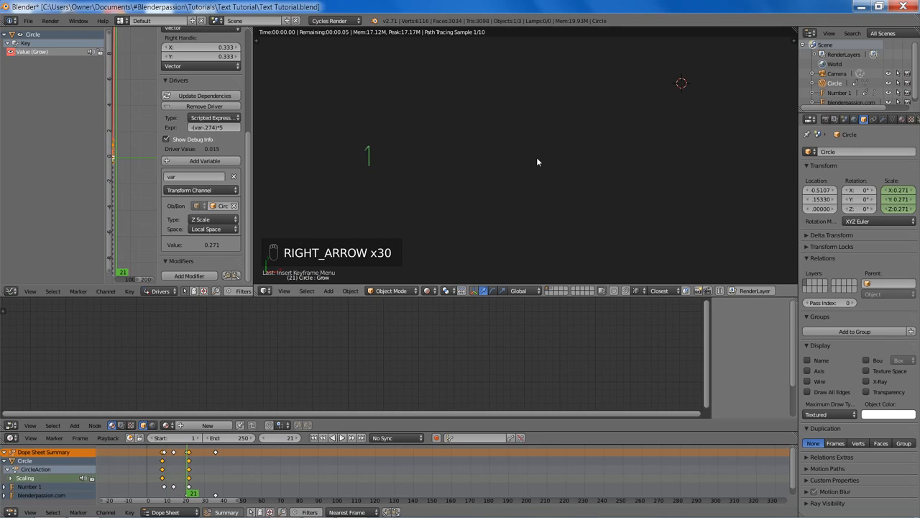
Return to solid shading and assign the existing Number material to the circle
key(z)
key(z)
key(z)
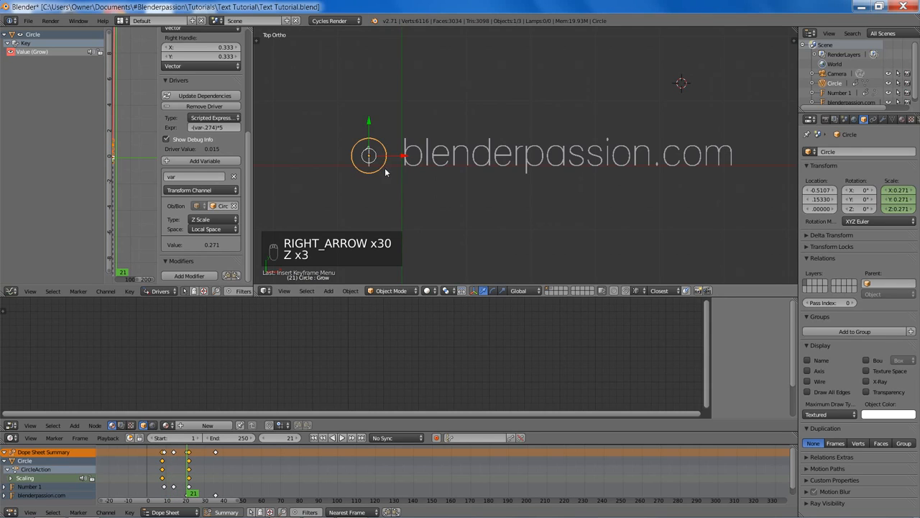
shift+middle_drag(385, 169, 512, 164)
scroll(490, 178, up, 3)
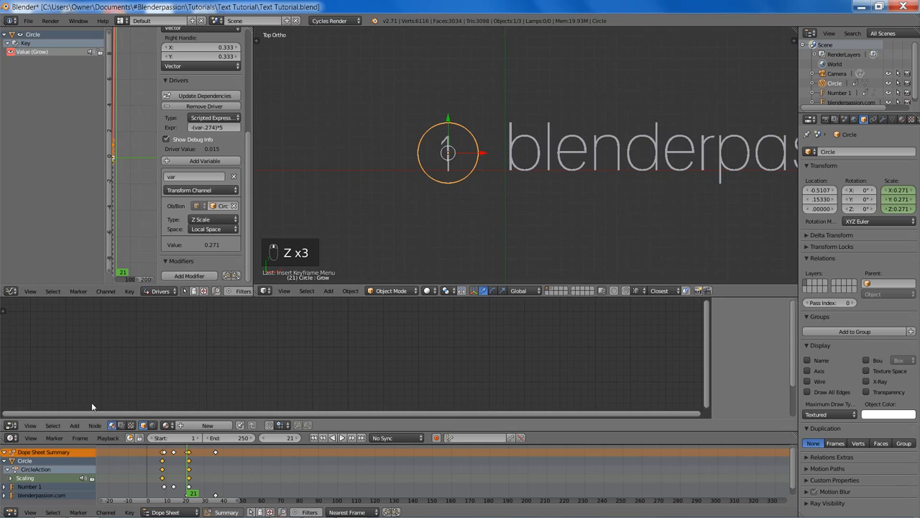
click(167, 425)
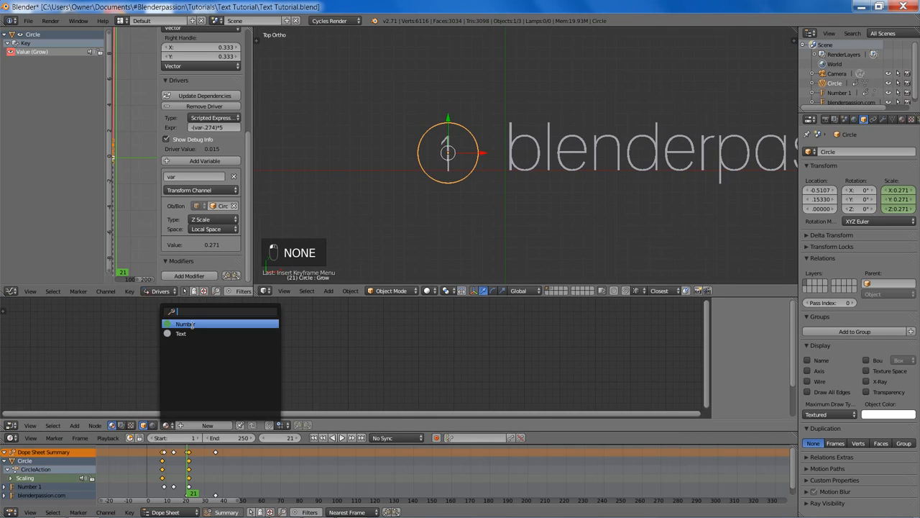
click(199, 330)
middle_drag(309, 364, 365, 359)
scroll(359, 344, up, 4)
scroll(378, 371, down, 3)
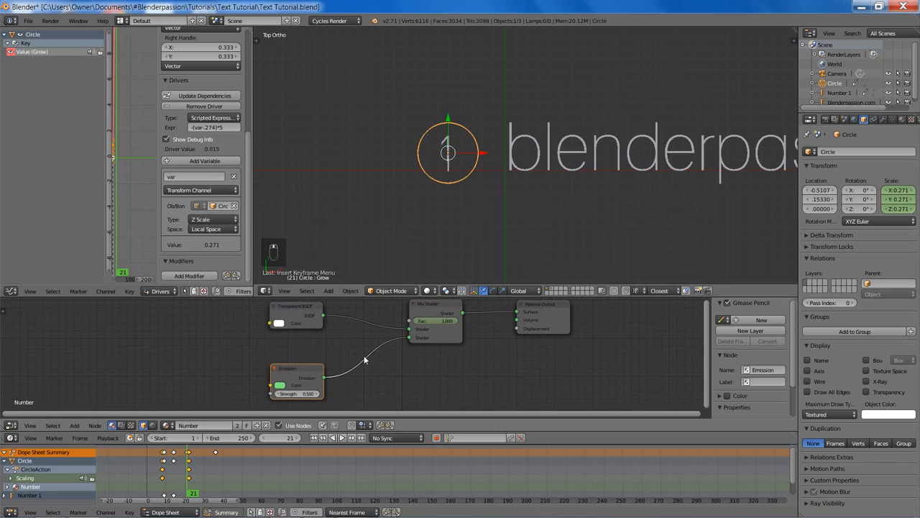
Make the circle's material a single-user copy and rename it Circle
click(238, 426)
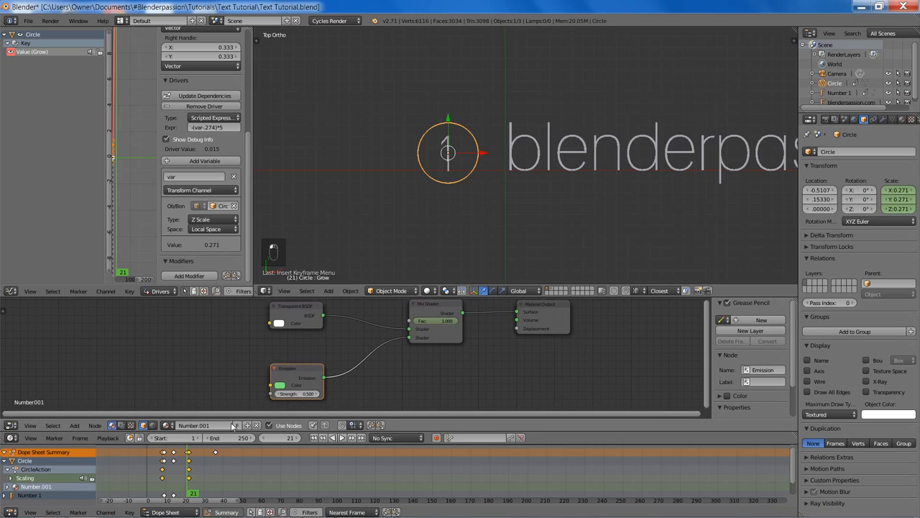
click(218, 425)
text(Circle)
key(Return)
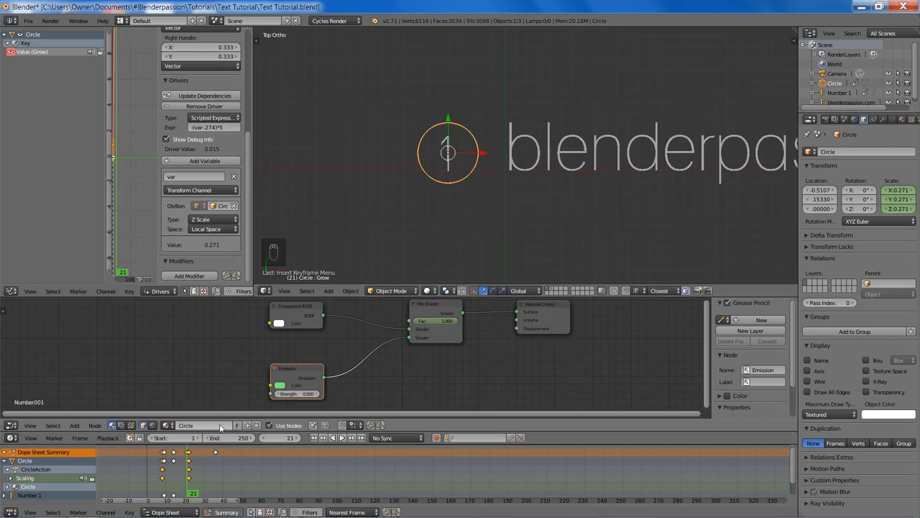
Delete the two copied Shader Nodetree keyframes of the Circle material in the Dope Sheet
click(6, 460)
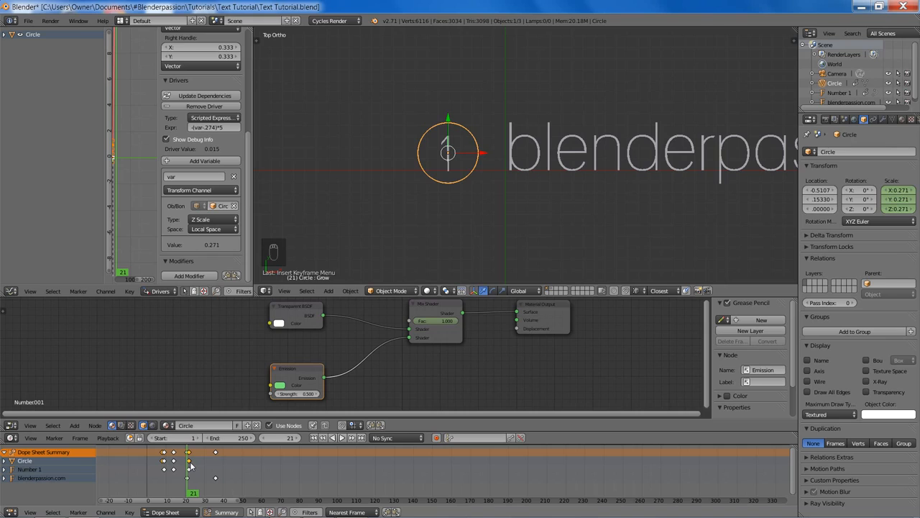
click(5, 461)
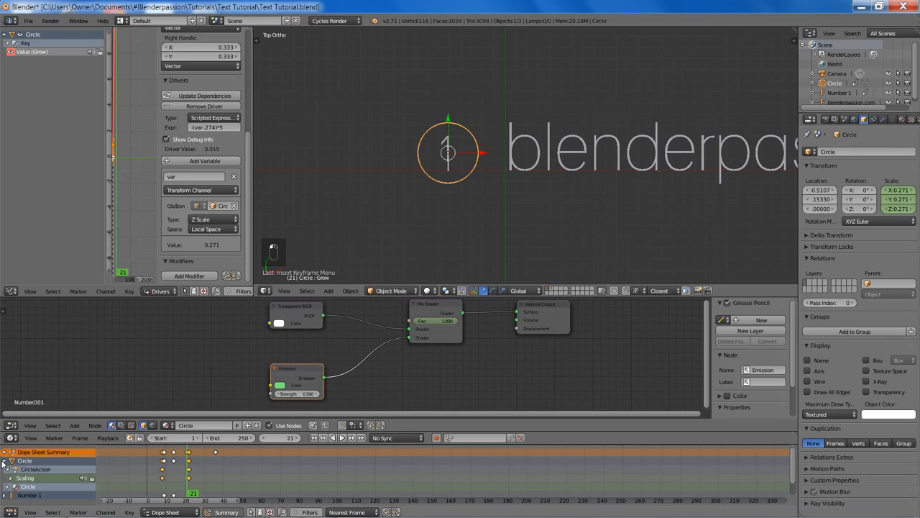
click(6, 470)
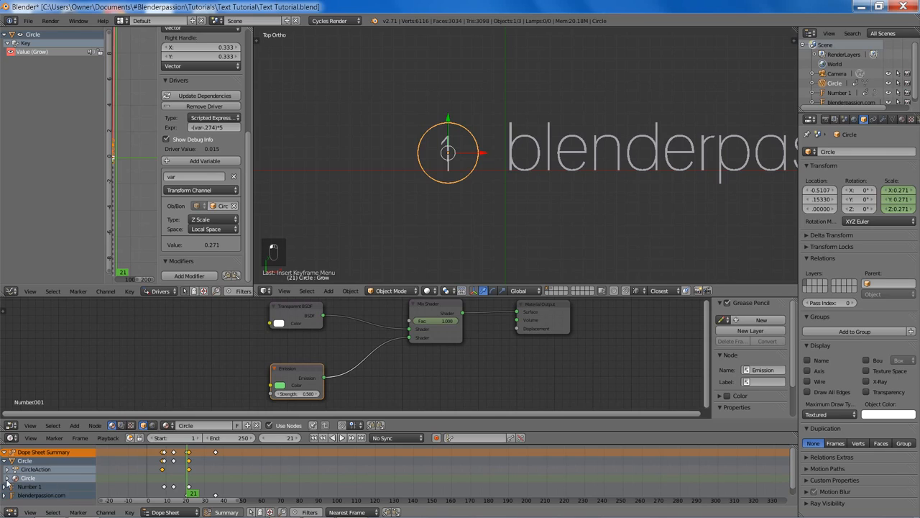
click(7, 478)
key(a)
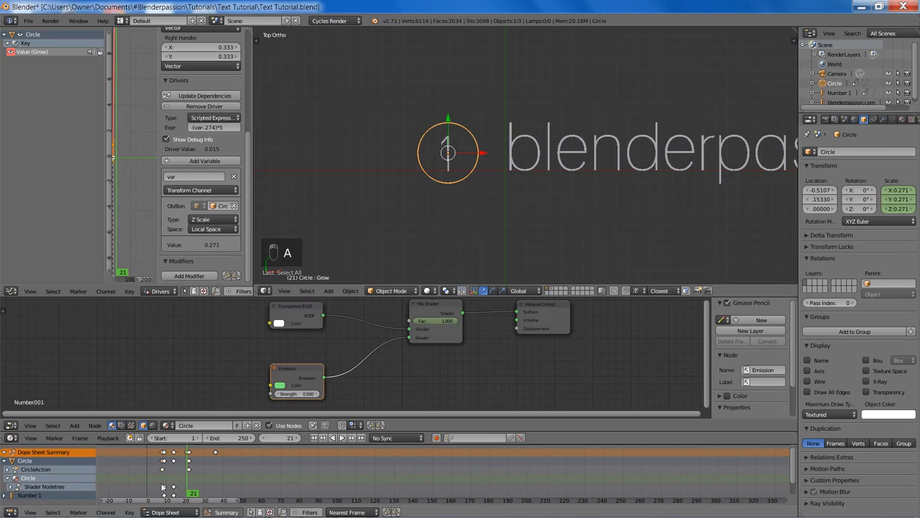
key(b)
drag(159, 483, 179, 491)
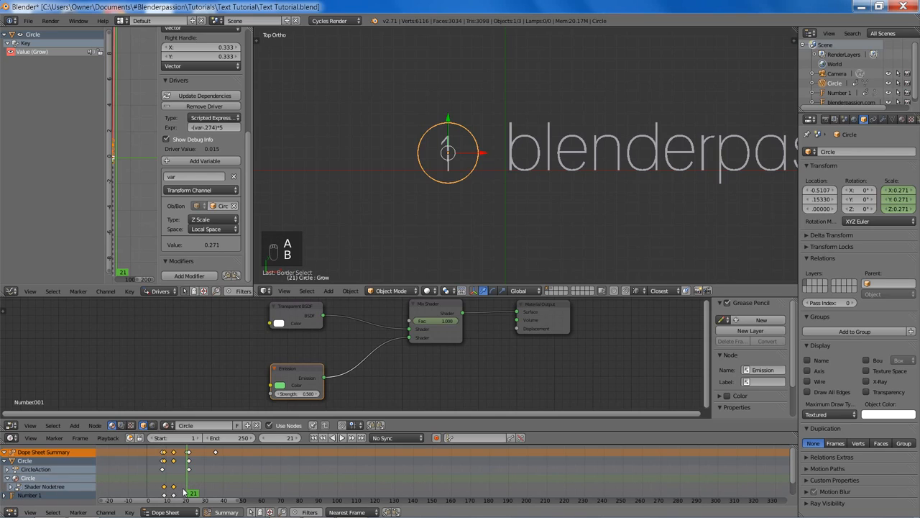
key(x)
click(183, 490)
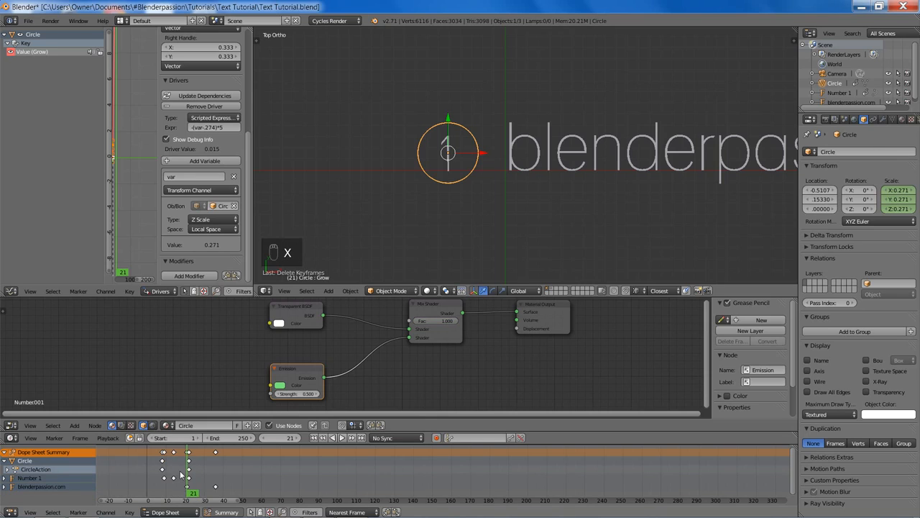
Keyframe the Circle material's Mix Shader Fac at 0.000 on frame 7 and 1.000 on frame 8
click(182, 474)
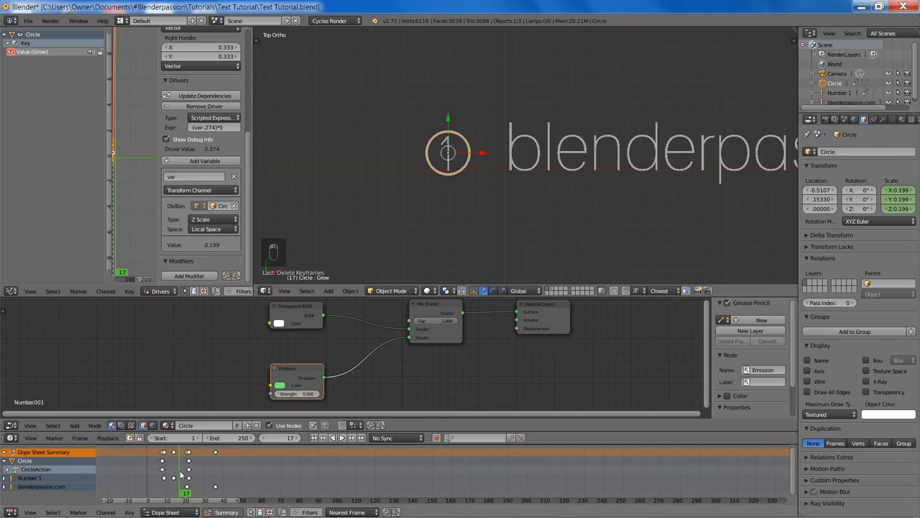
drag(182, 475, 163, 476)
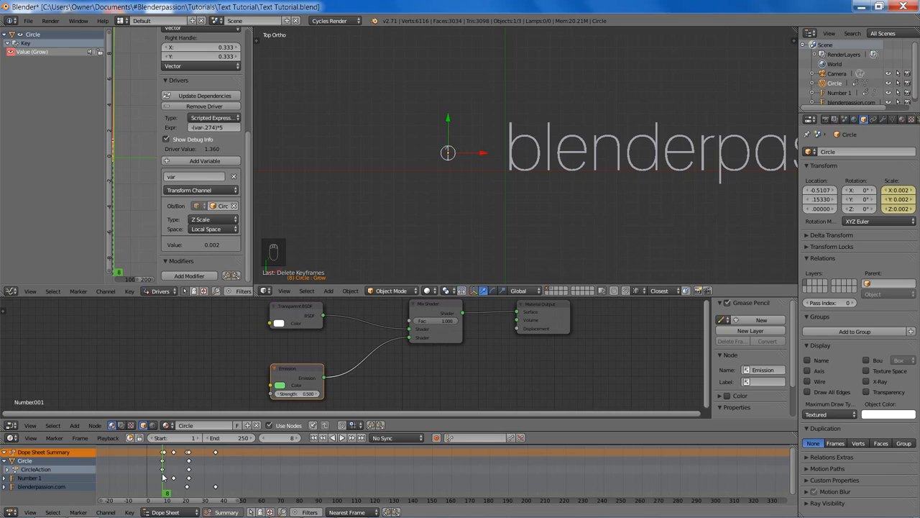
key(Left)
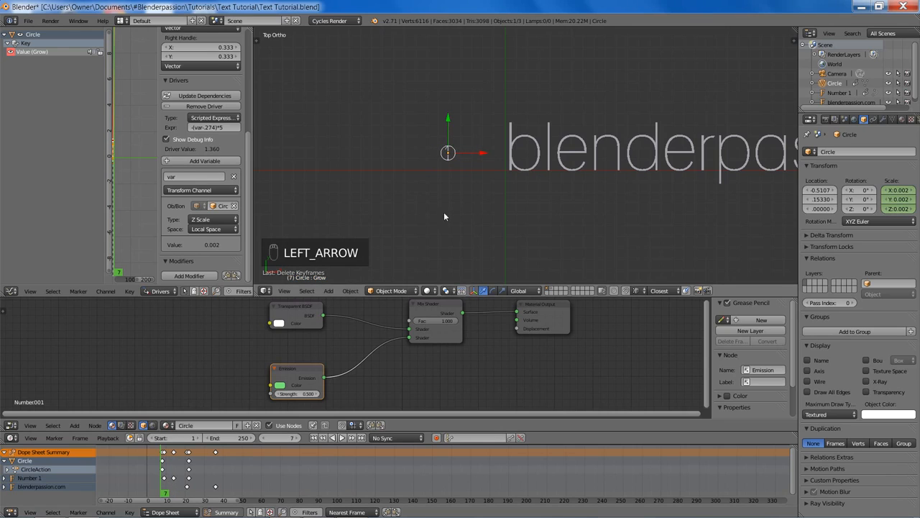
middle_drag(421, 342, 403, 351)
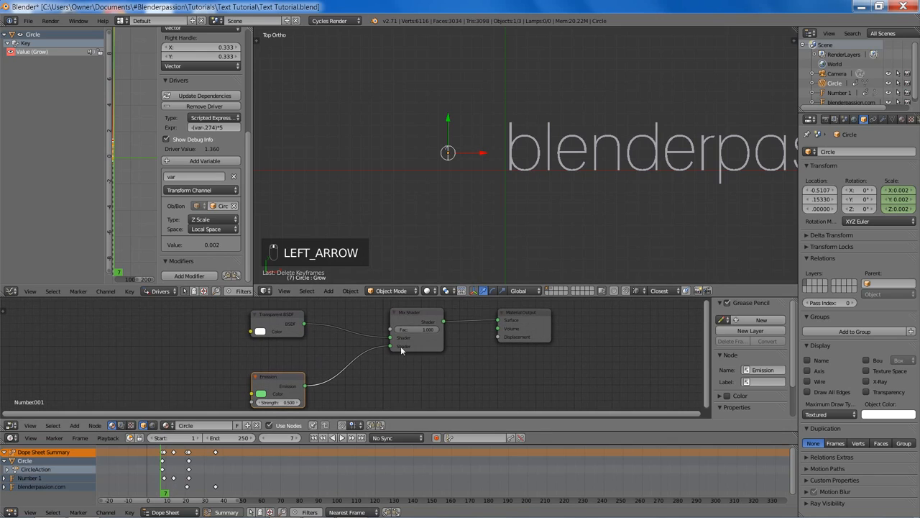
drag(419, 329, 378, 329)
key(i)
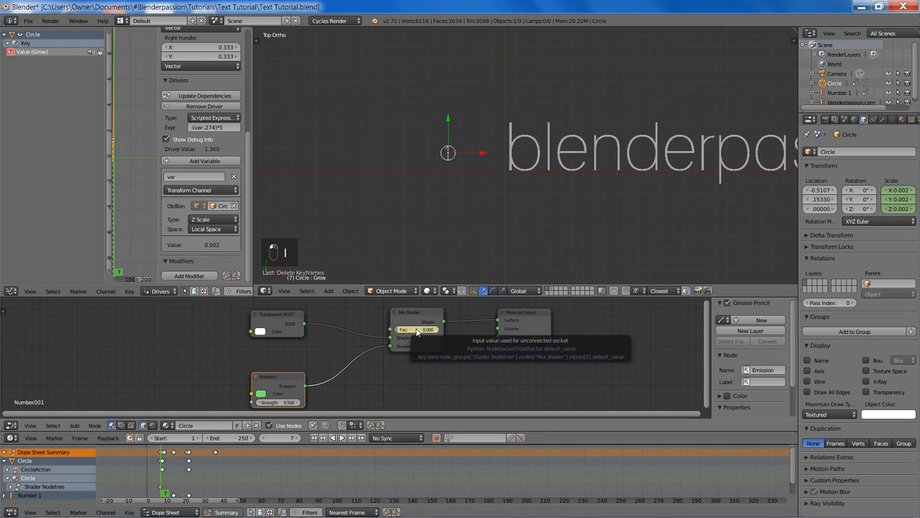
key(Right)
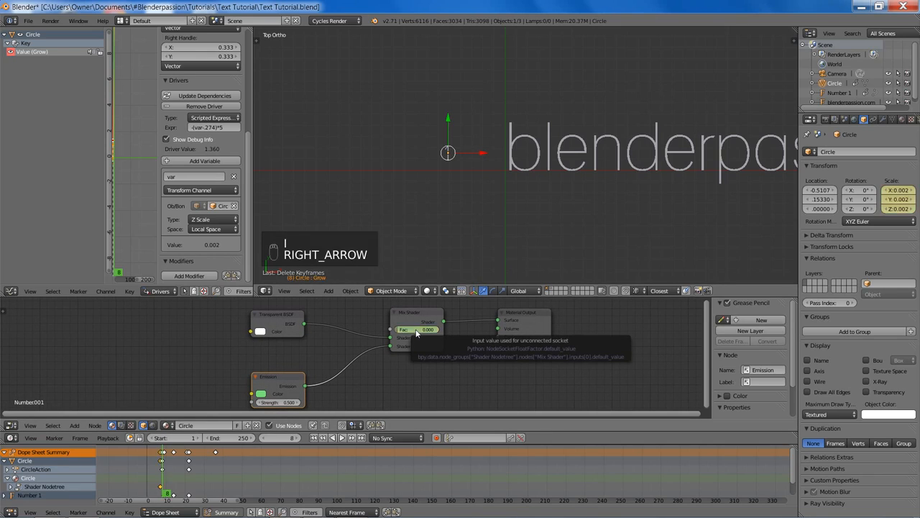
key(i)
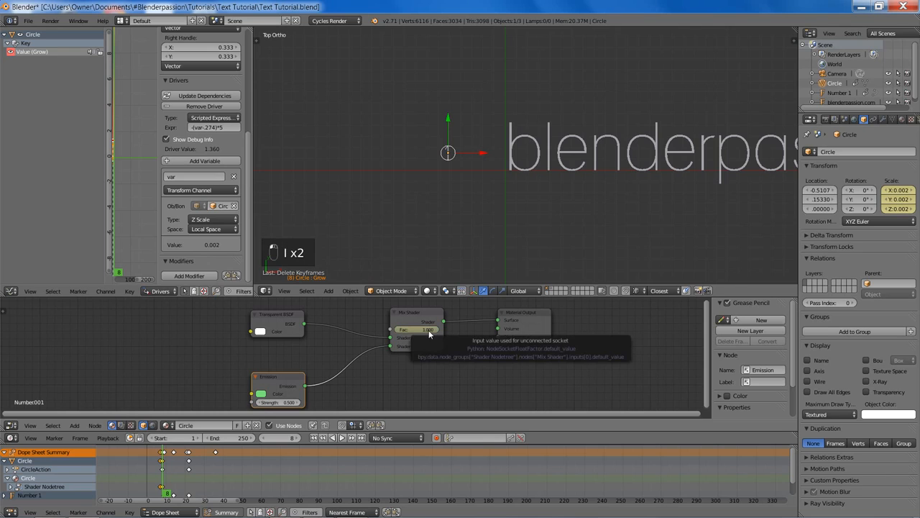
Save the project over the existing Text Tutorial.blend file
shift+middle_drag(551, 182, 470, 206)
key(ctrl+s)
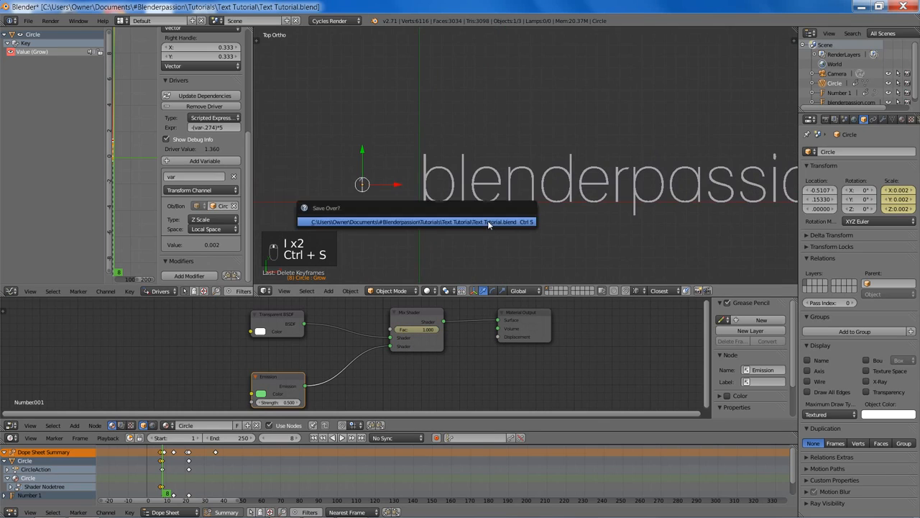
click(488, 220)
Preview the text and circle animation in rendered shading from frame 1 through frame 36
key(shift+Left)
key(shift+z)
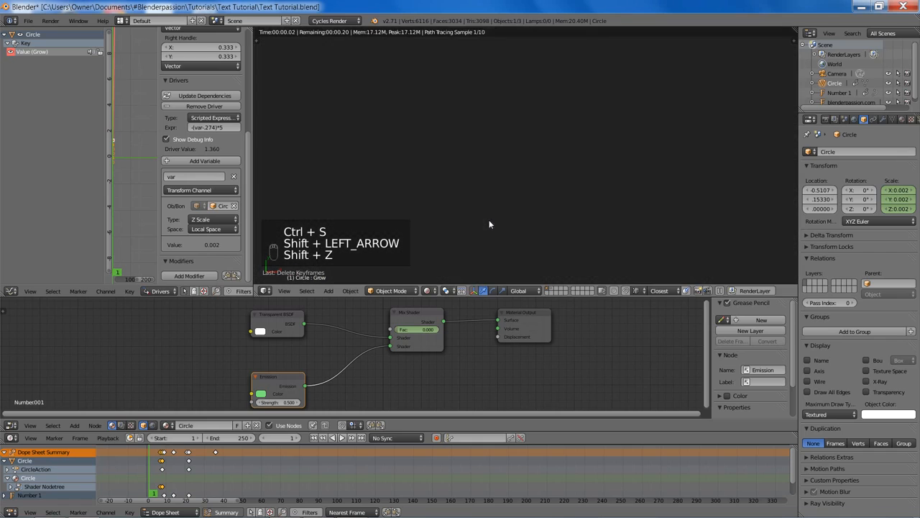
shift+middle_drag(529, 207, 497, 209)
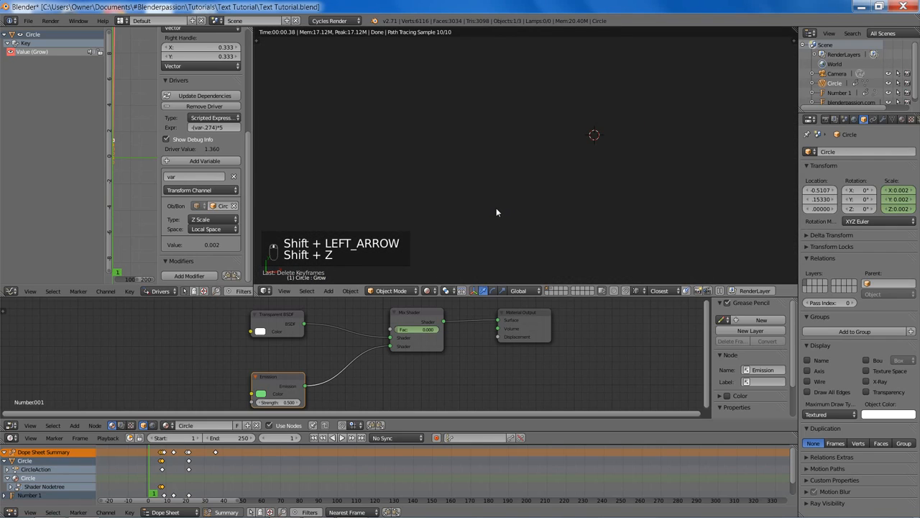
key(Right)
key(Right)
key(Right)
key(Right)
key(Right)
key(Right)
key(Right)
key(Right)
key(Right)
key(Right)
key(Right)
key(Right)
key(Right)
key(Right)
key(Right)
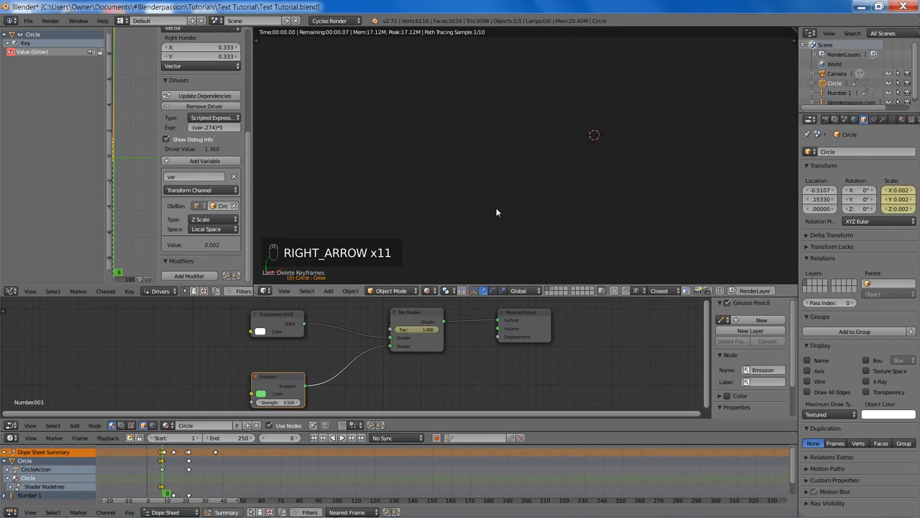
key(Right)
key(Right)
key(Right)
key(Right)
key(Right)
key(Right)
key(Right)
key(Right)
key(Right)
key(Right)
key(Right)
key(Right)
key(Right)
key(Right)
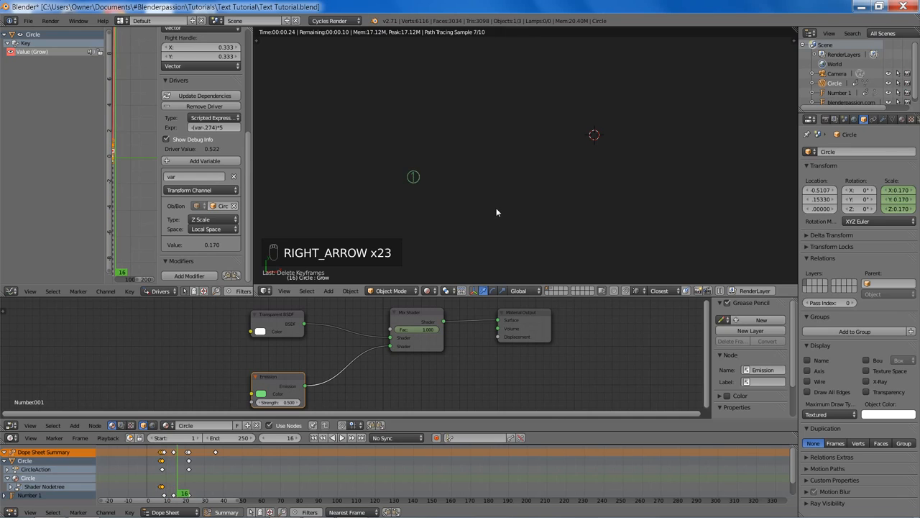
key(Right)
key(Right)
key(Right)
key(Right)
key(Right)
key(Right)
key(Right)
key(Right)
key(Right)
key(Right)
key(Right)
key(Right)
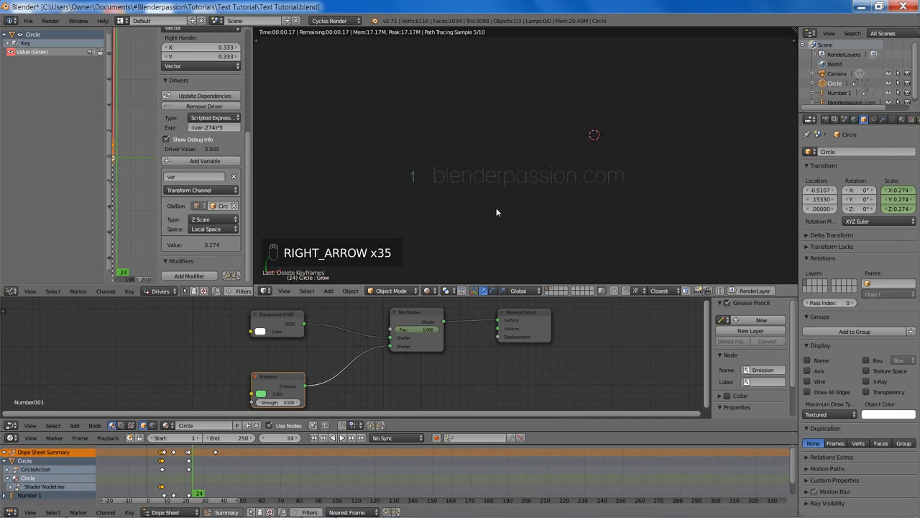
key(Right)
key(Right)
key(Right)
key(Right)
key(Right)
key(Right)
key(Right)
key(Right)
key(Right)
key(Right)
key(Right)
key(Right)
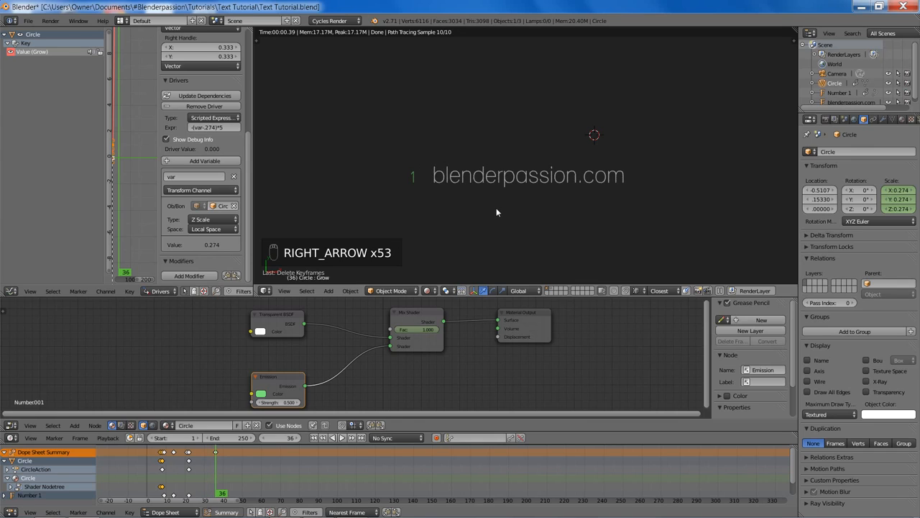
Save over Text Tutorial.blend again and return the 3D view to solid shading
key(ctrl+s)
click(492, 210)
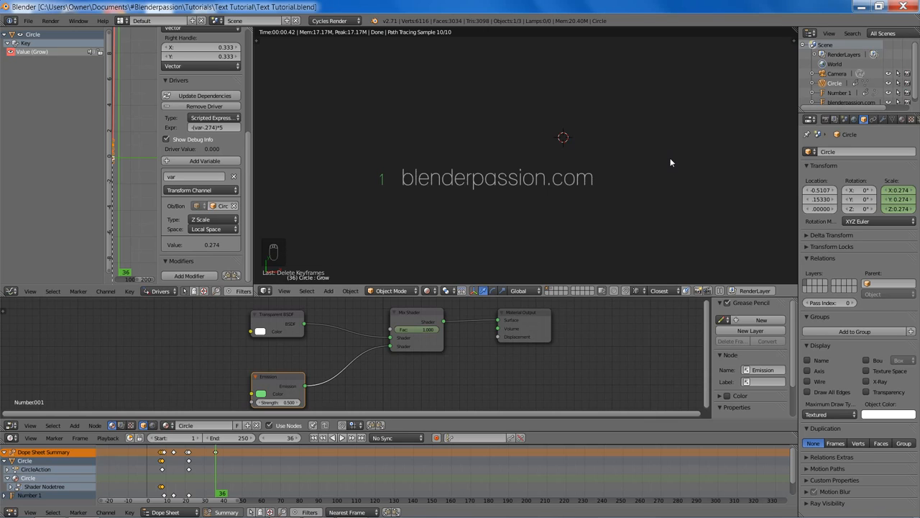
key(z)
key(z)
key(z)
shift+middle_drag(462, 164, 557, 162)
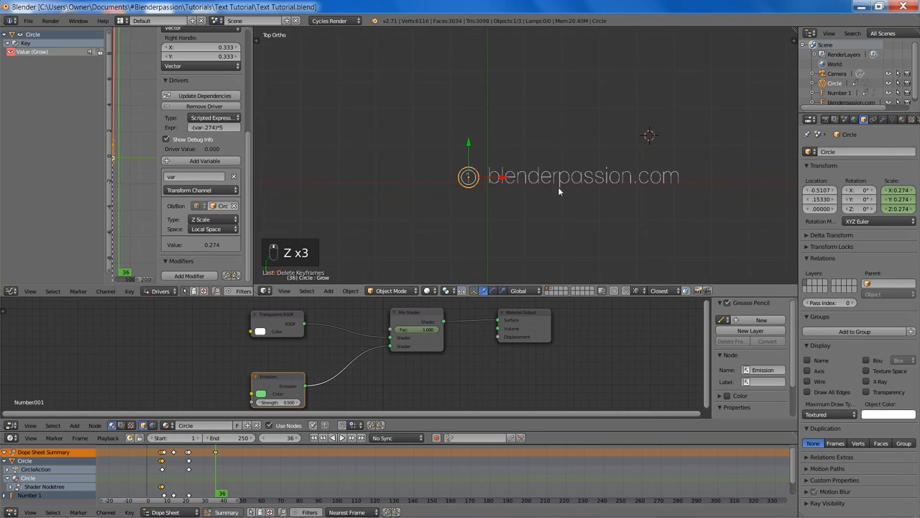
Snap the 3D cursor to the scene centre and add a new text object there
key(shift+s)
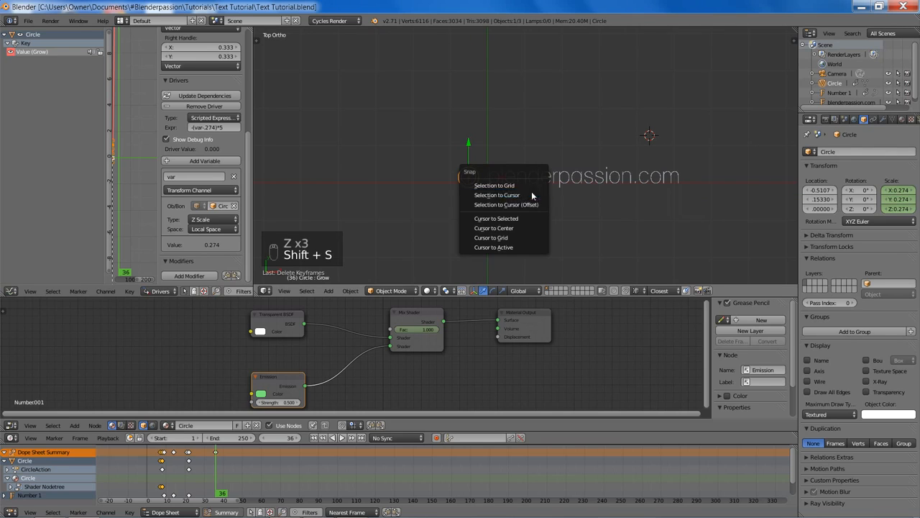
click(524, 227)
scroll(522, 217, up, 2)
key(shift+a)
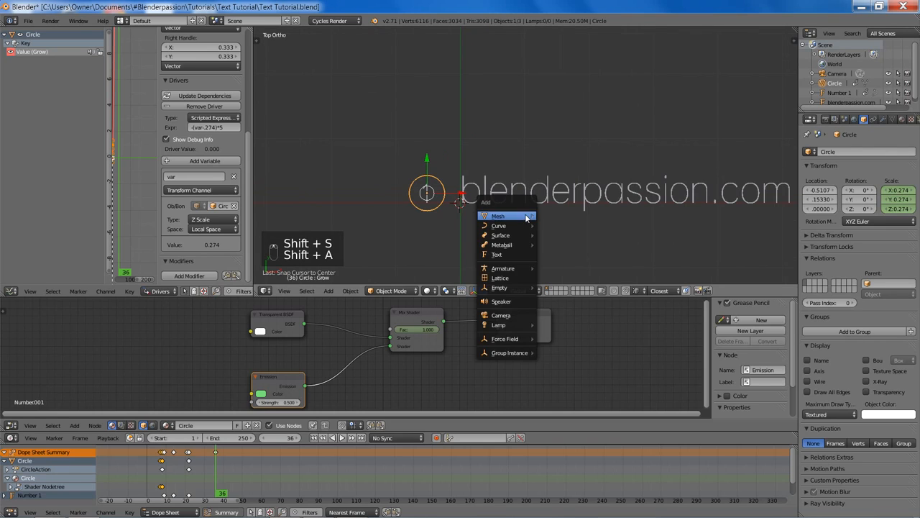
click(503, 254)
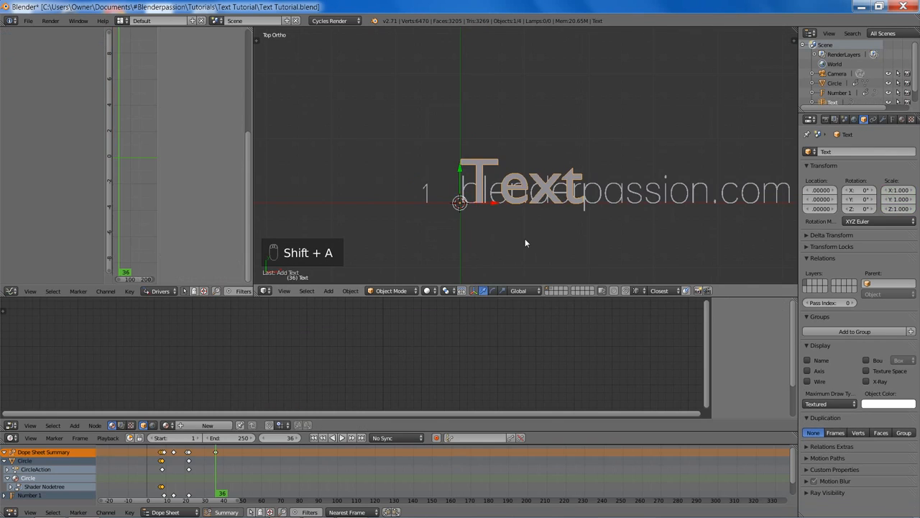
Move the new text object straight up to about Y 1.71 and set its regular font to Lane-N
key(g)
click(538, 128)
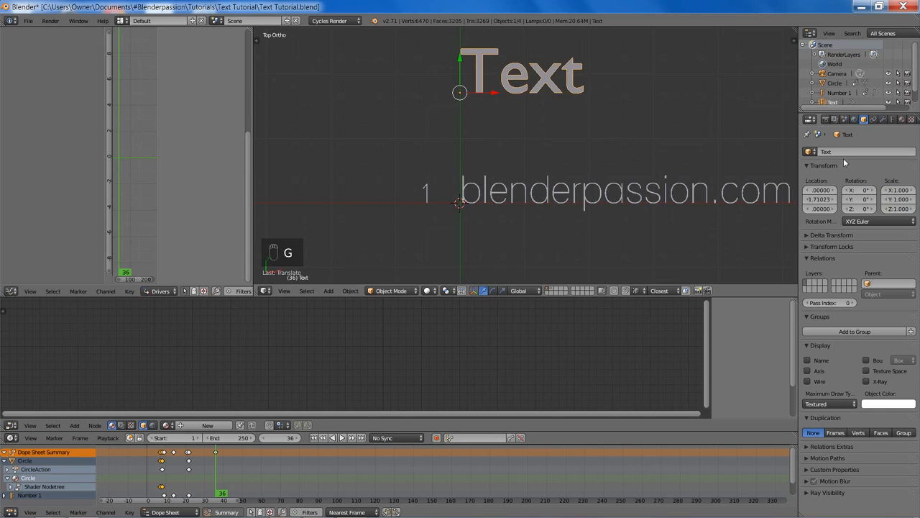
click(892, 120)
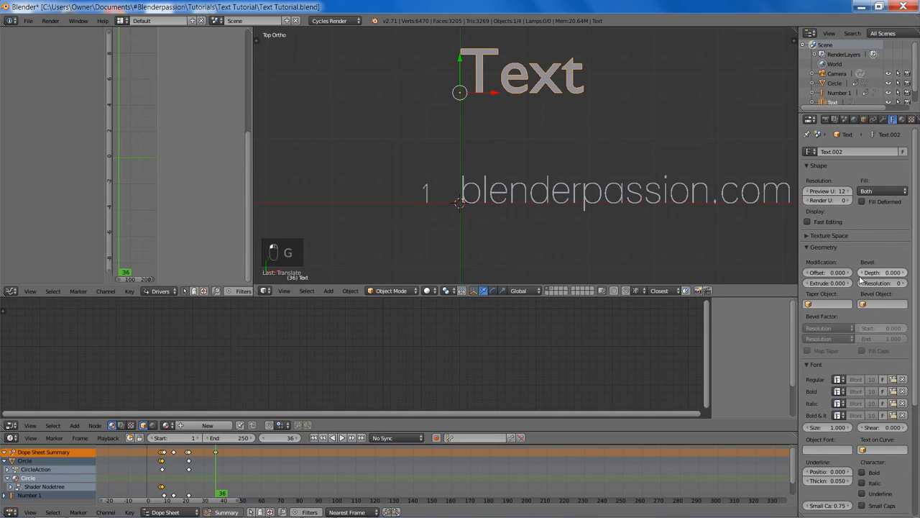
click(839, 380)
click(815, 405)
shift+middle_drag(531, 121, 487, 167)
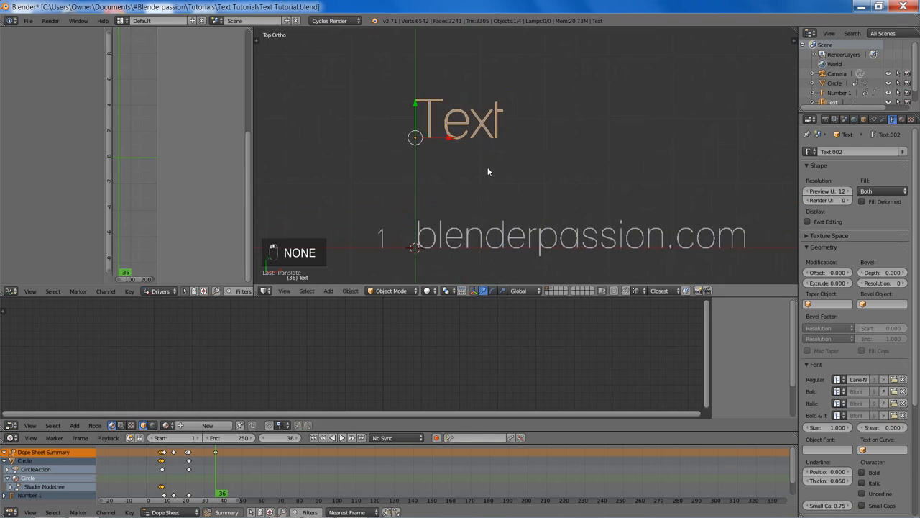
Replace the new text object's default content with "Text Animation Tutorial"
key(Tab)
key(ctrl+a)
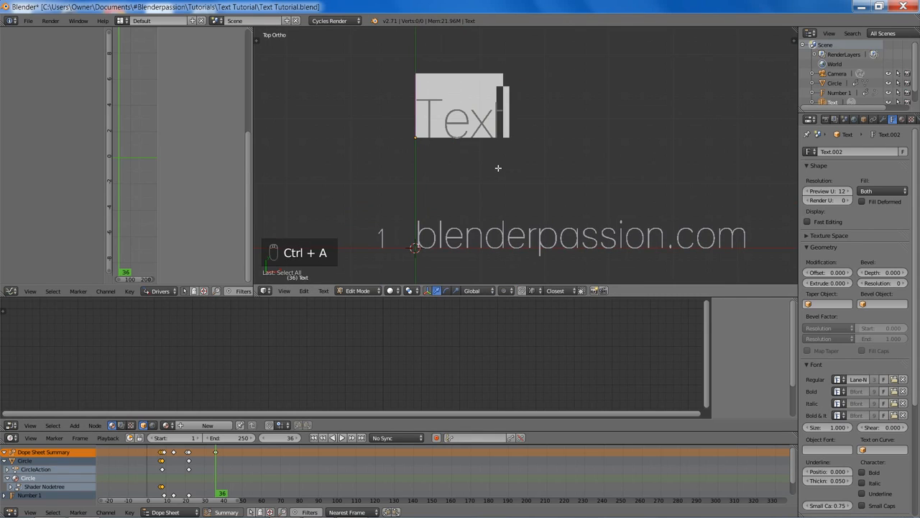
key(BackSpace)
text(Text Animation )
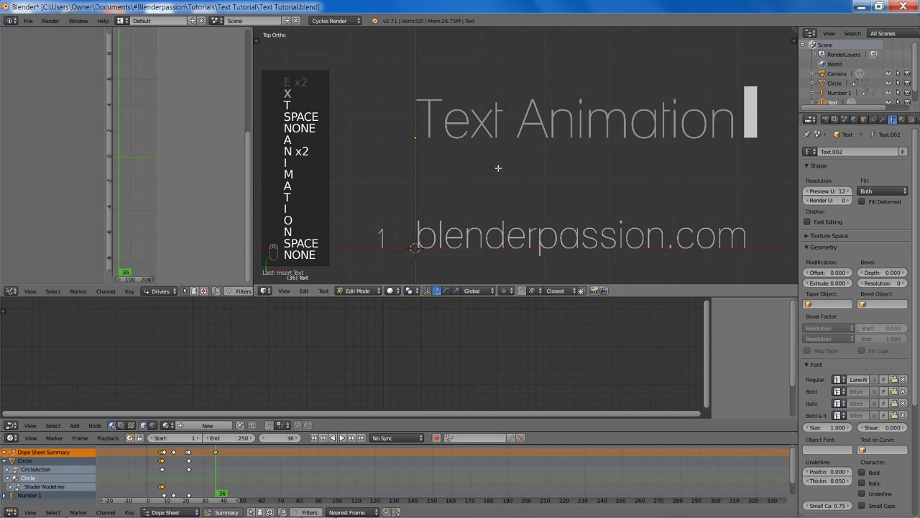
text(Tutorial)
key(Tab)
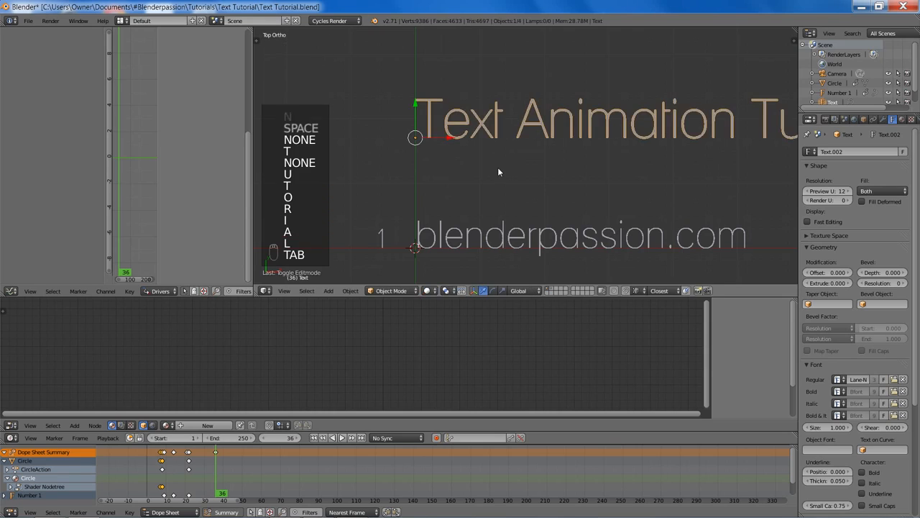
Move the title along the X axis to line up its start with the number 1, and lower it slightly towards the blenderpassion.com text
scroll(398, 158, down, 5)
scroll(420, 158, up, 4)
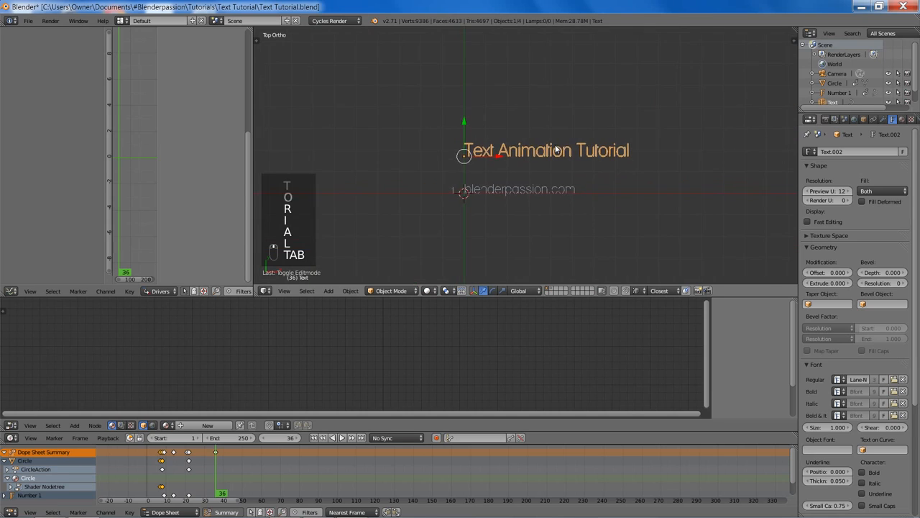
key(g)
key(x)
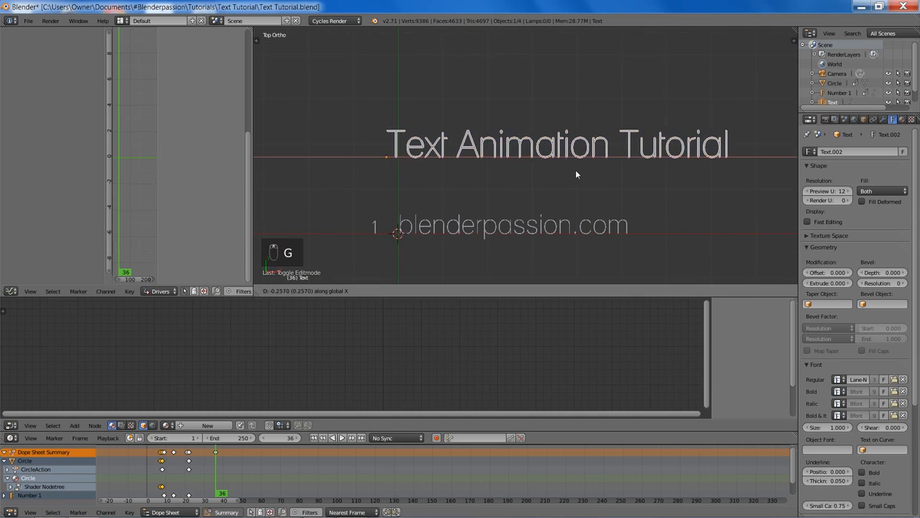
click(556, 172)
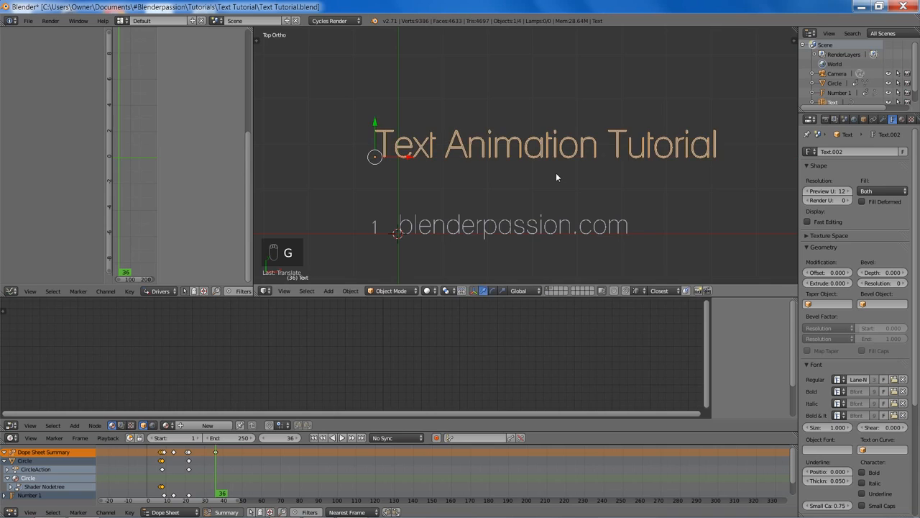
key(g)
right_click(565, 237)
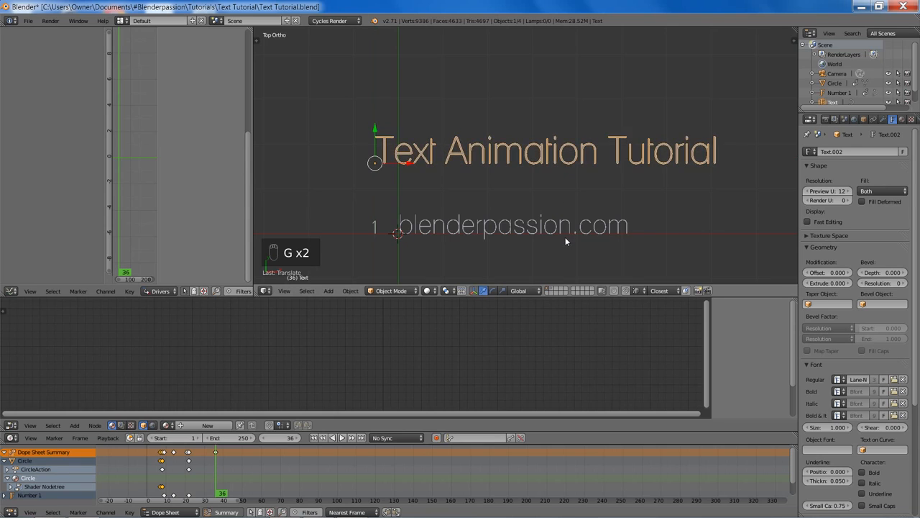
key(a)
shift+middle_drag(513, 169, 562, 170)
key(shift+a)
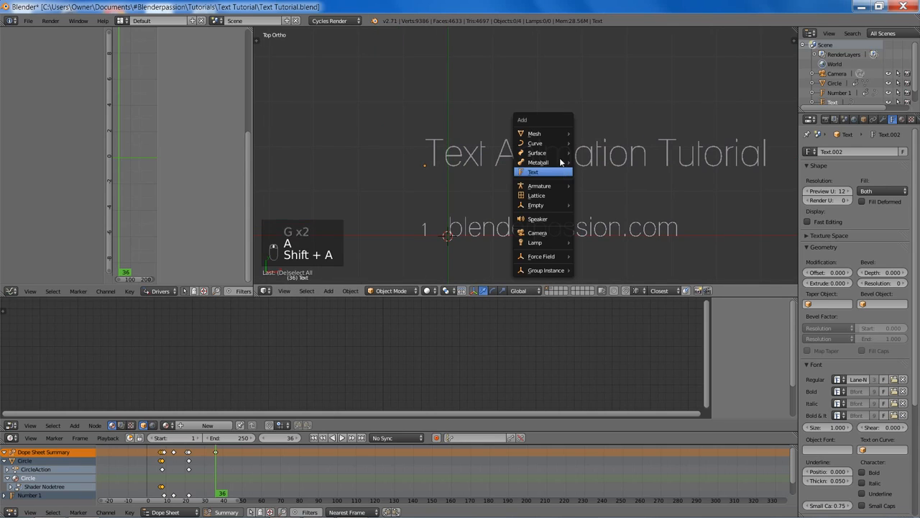
mouse_move(556, 134)
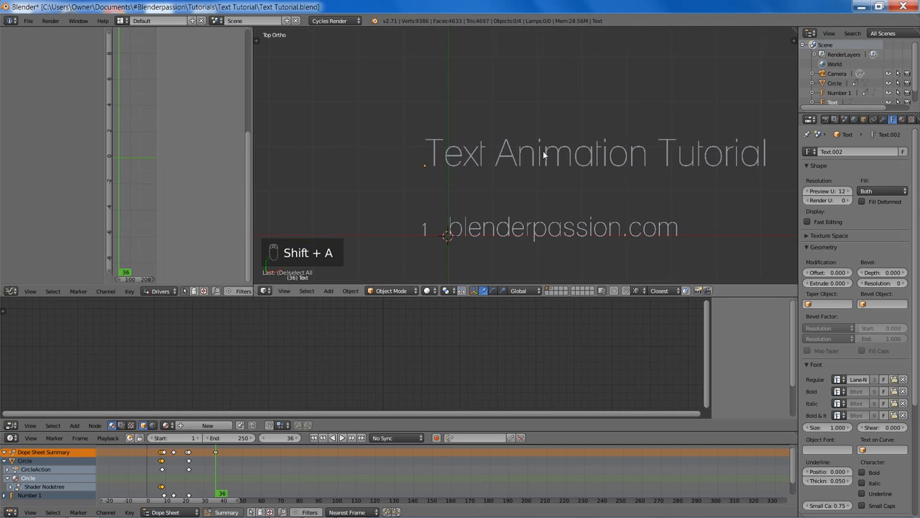
Give the "Text Animation Tutorial" title a new material named Header
right_click(545, 156)
click(900, 119)
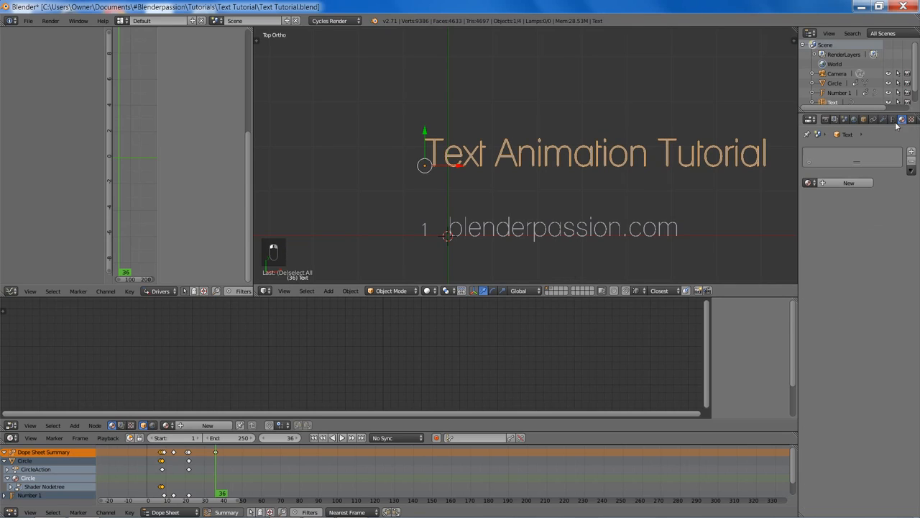
click(825, 185)
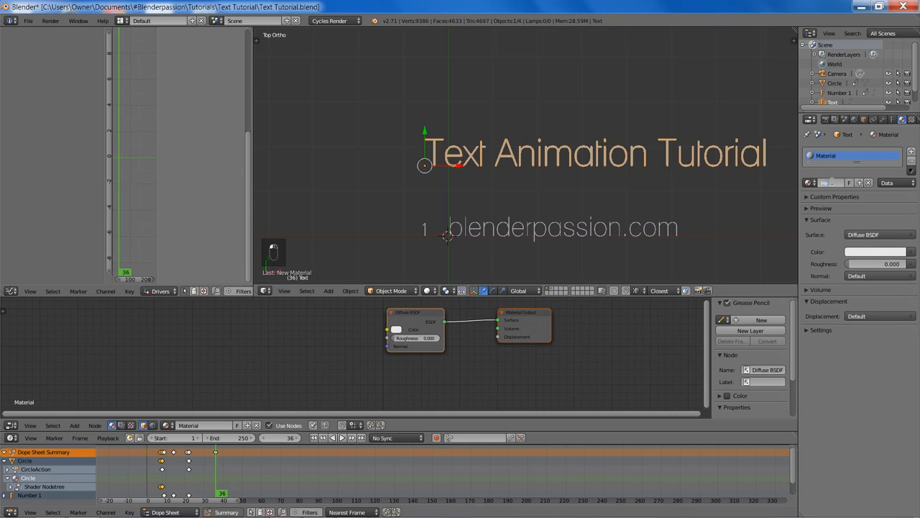
text(der)
key(Return)
Replace the Header material's Diffuse BSDF node with a Mix Shader node placed before the Material Output
click(407, 326)
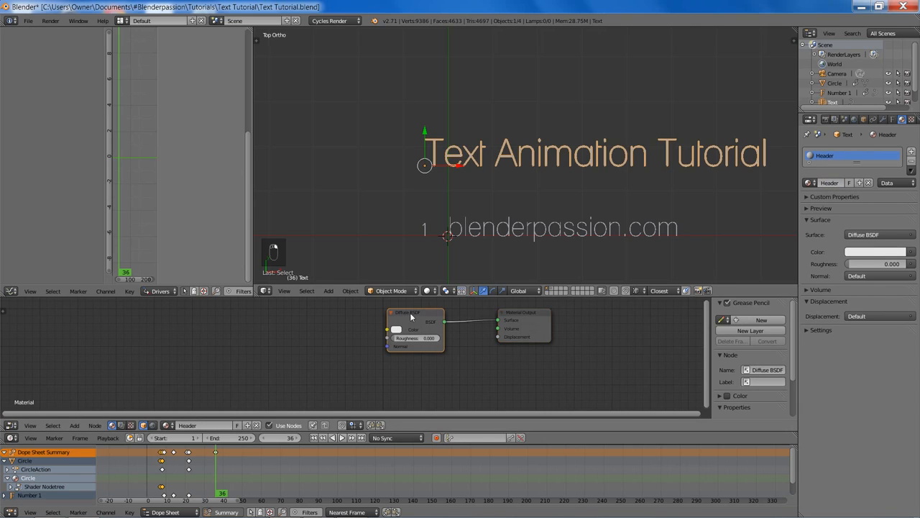
key(x)
key(shift+a)
mouse_move(338, 366)
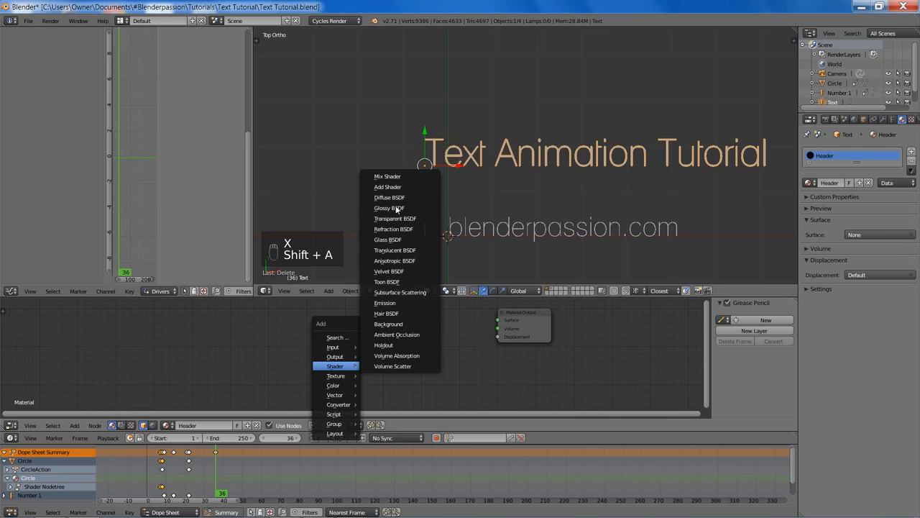
click(394, 177)
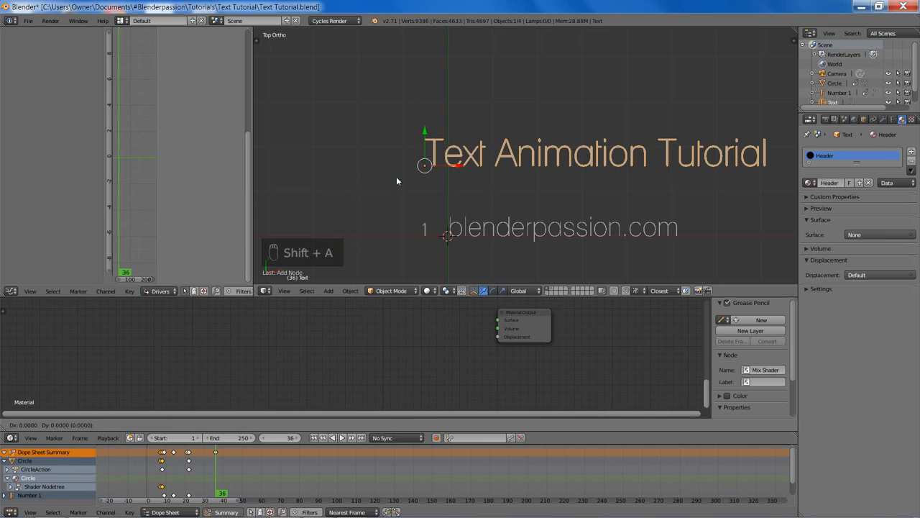
click(397, 331)
ctrl+scroll(399, 345, up, 3)
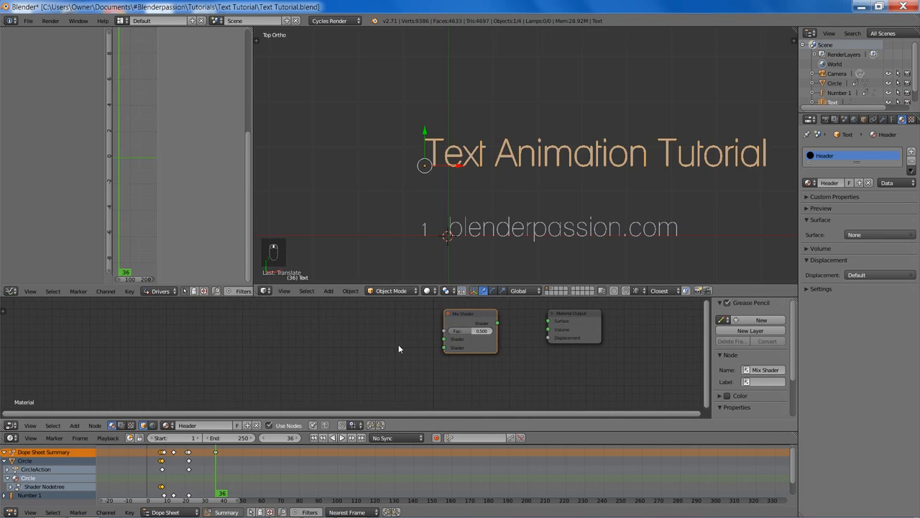
Add an Emission node and a Transparent BSDF node, placing the Transparent BSDF above the Emission beside the Mix Shader
key(shift+a)
click(431, 282)
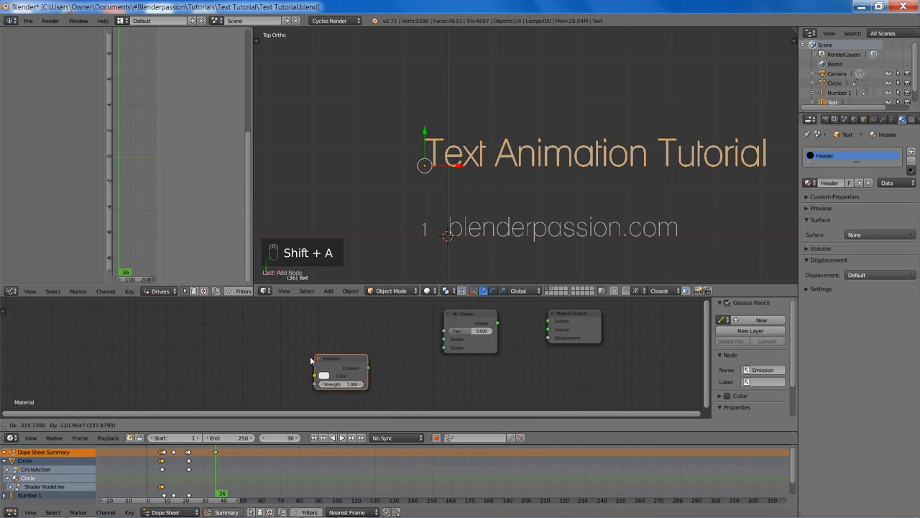
click(310, 361)
key(shift+a)
mouse_move(381, 369)
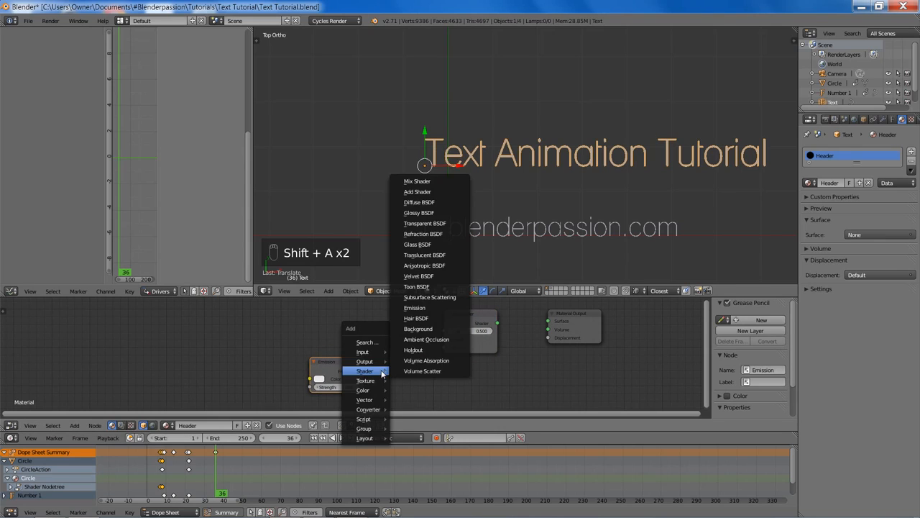
click(423, 223)
click(311, 310)
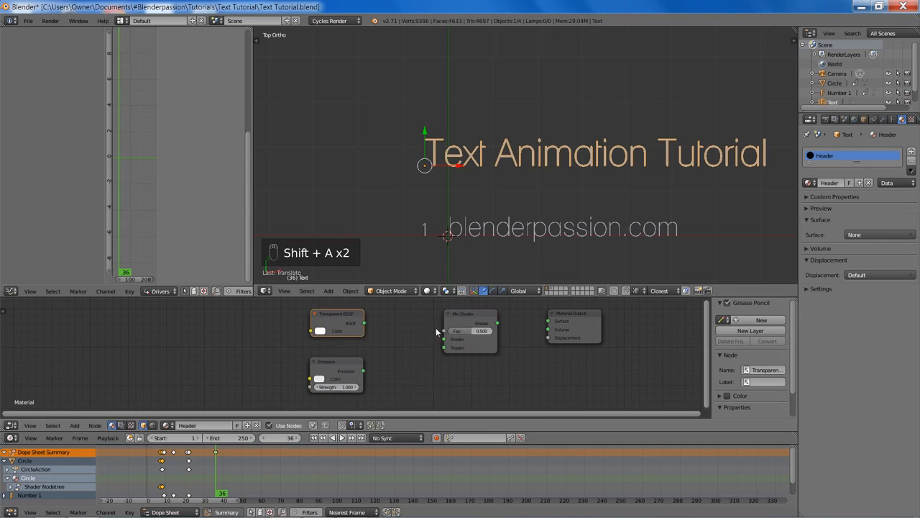
Link Transparent BSDF to the first and Emission to the second shader input of the Mix Shader, with Fac set to 1
shift+right_click(459, 319)
key(f)
right_click(348, 366)
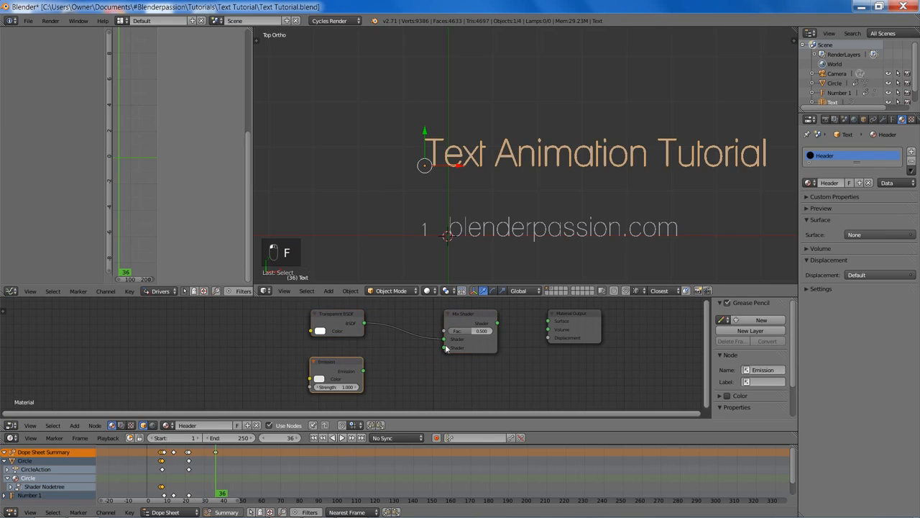
shift+right_click(468, 346)
key(f)
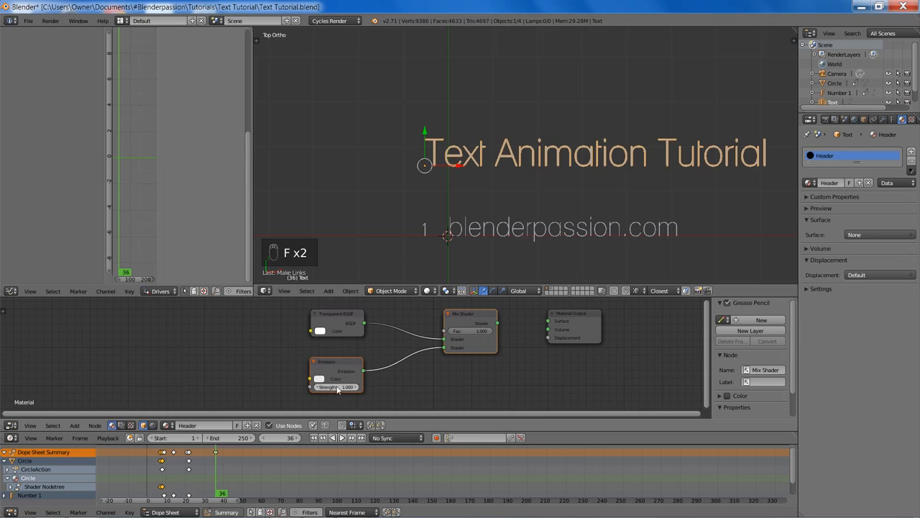
Set the Emission strength to 0.6 and connect the Mix Shader output to the Material Output's Surface
click(337, 388)
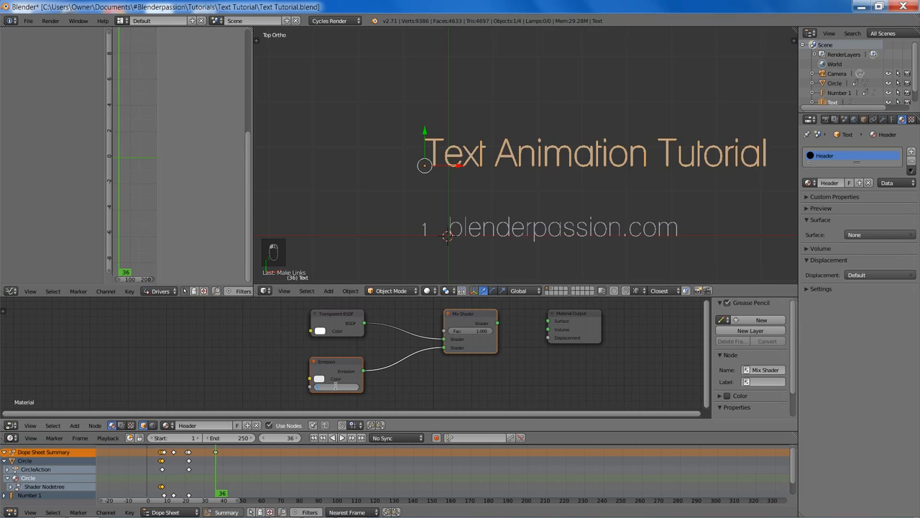
middle_drag(427, 376, 356, 384)
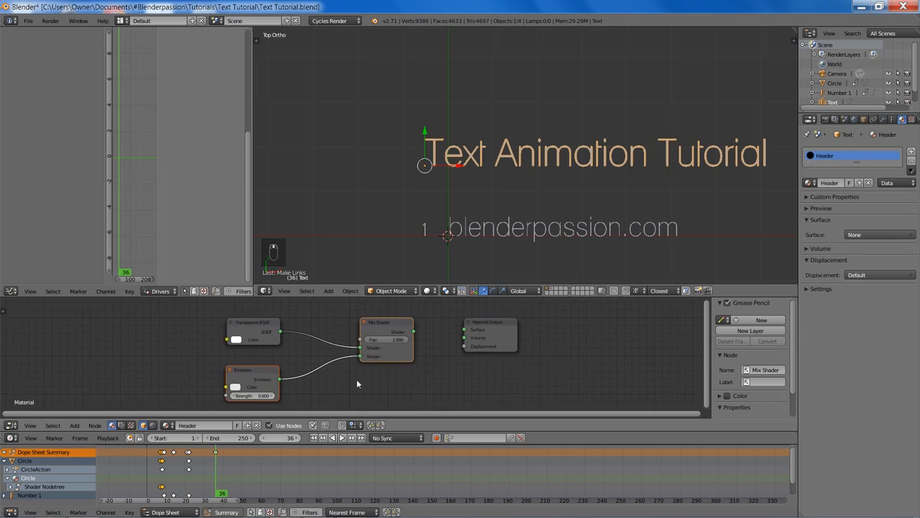
drag(414, 332, 465, 329)
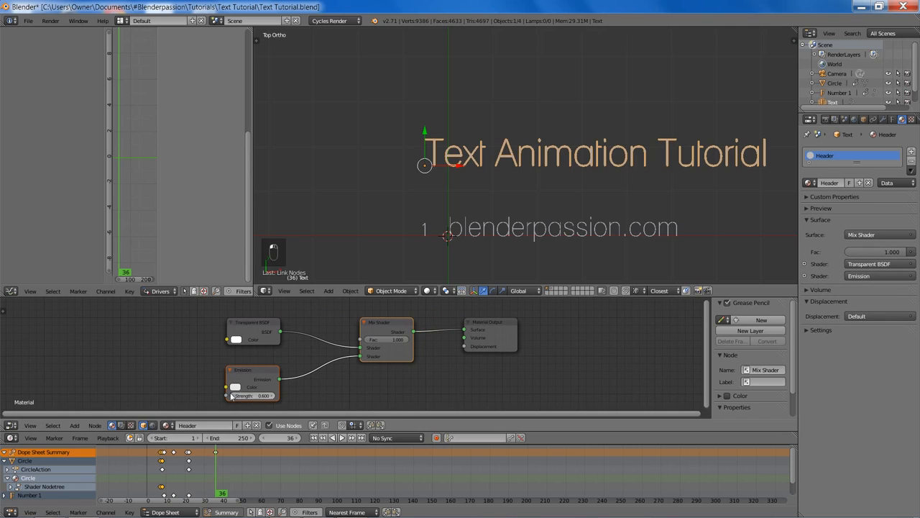
click(236, 388)
click(238, 339)
Save the file and add a plane at the 3D cursor
shift+middle_drag(533, 193, 488, 183)
key(ctrl+s)
click(488, 183)
key(shift+a)
click(518, 181)
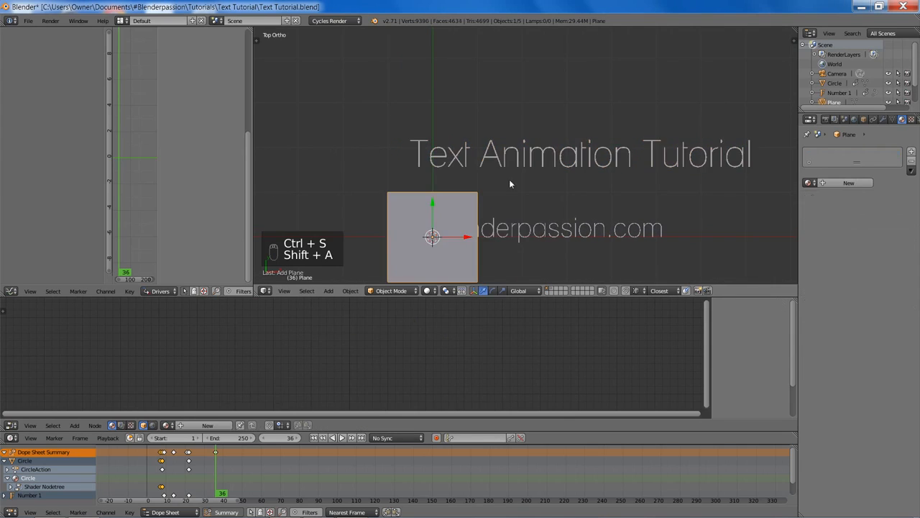
Scale the plane down to slightly more than the title's letter height and move it along Y onto the start of the title
scroll(525, 189, down, 2)
key(s)
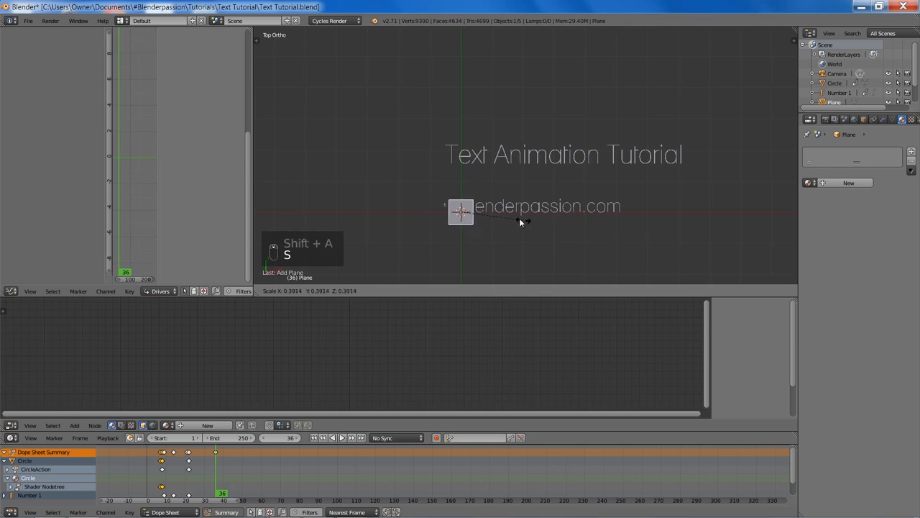
click(532, 227)
scroll(532, 228, up, 3)
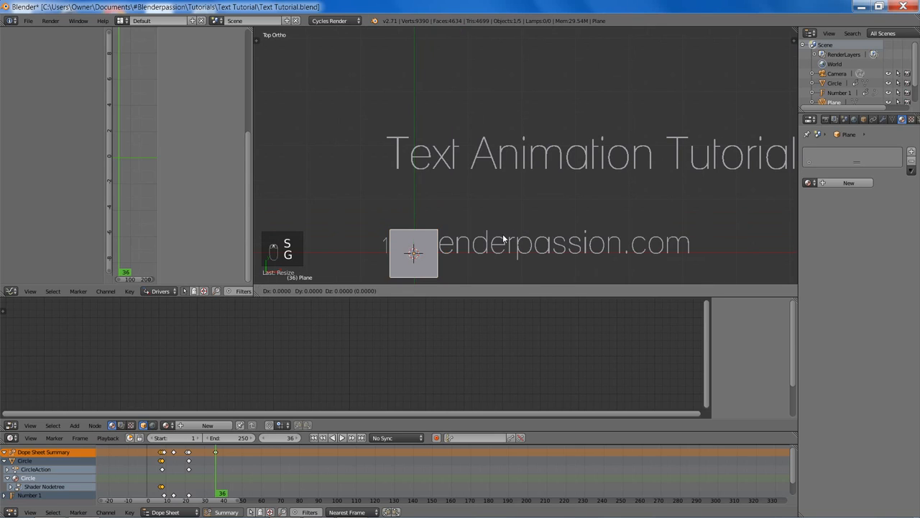
key(g)
key(y)
click(516, 136)
In wireframe shading, edit the plane and move its left edge along X to just before the title's first letter
key(z)
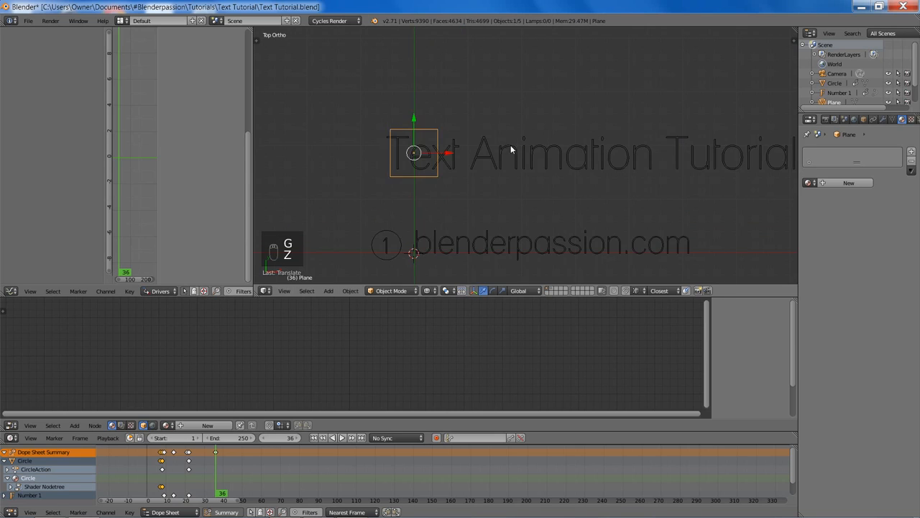
scroll(511, 145, up, 2)
key(Tab)
scroll(494, 184, up, 1)
key(a)
key(b)
drag(284, 113, 344, 253)
shift+middle_drag(427, 234, 553, 213)
key(g)
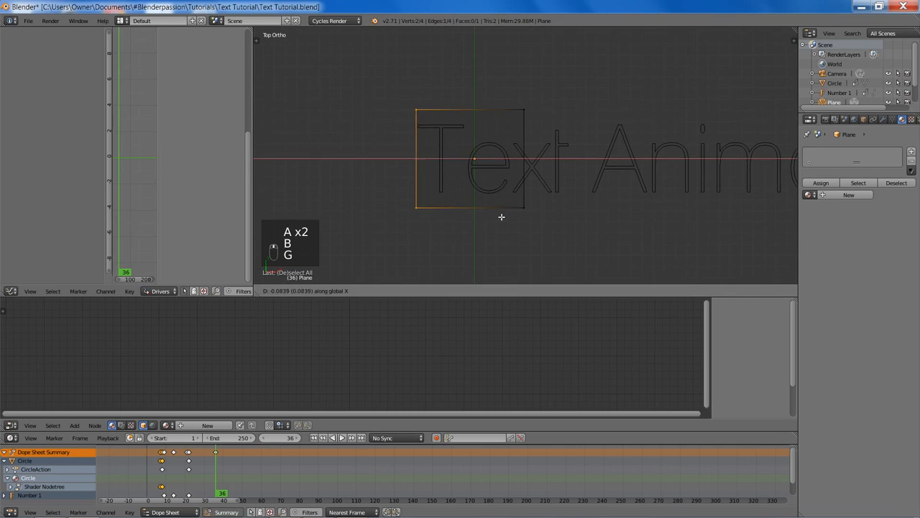
click(397, 222)
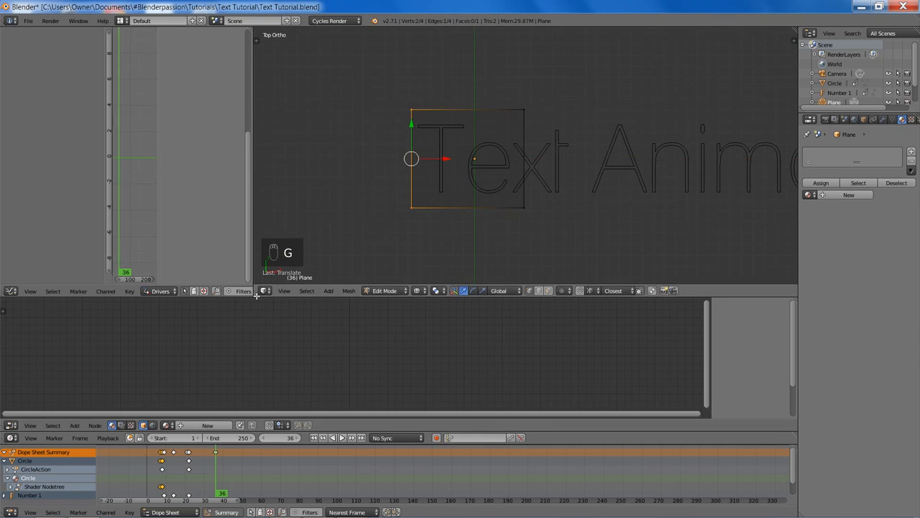
Enlarge the 3D view and extend the plane's right edge along X past the title's last letter, finishing in solid Object Mode
drag(257, 297, 45, 305)
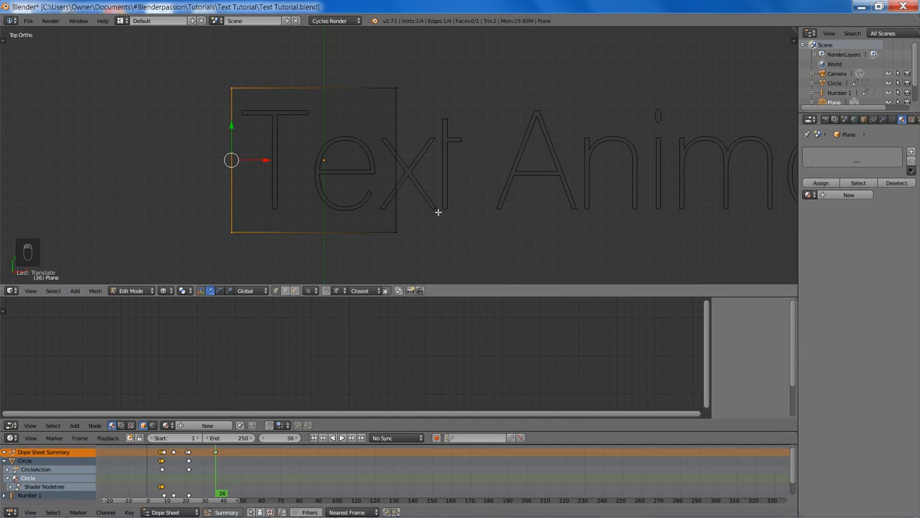
shift+middle_drag(438, 212, 329, 228)
key(a)
key(b)
drag(254, 74, 424, 252)
scroll(575, 198, down, 5)
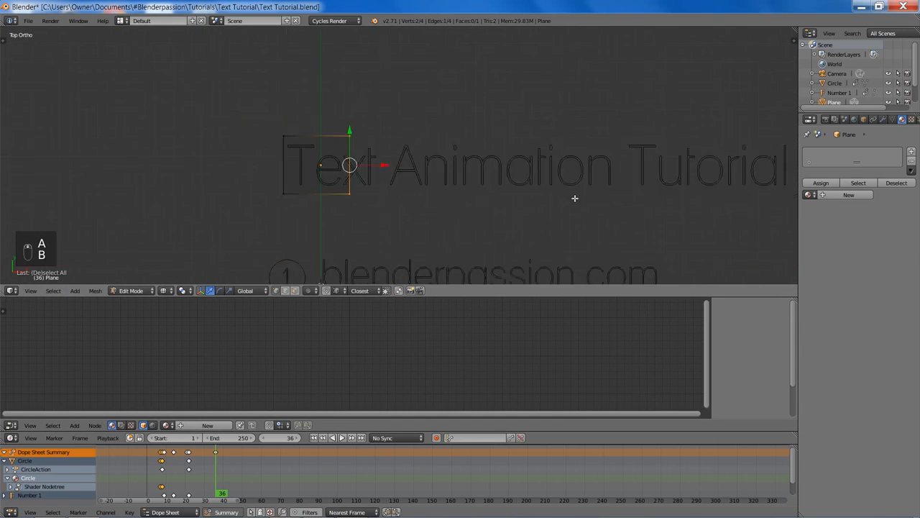
scroll(575, 198, down, 1)
shift+middle_drag(575, 197, 382, 211)
key(g)
middle_click(231, 206)
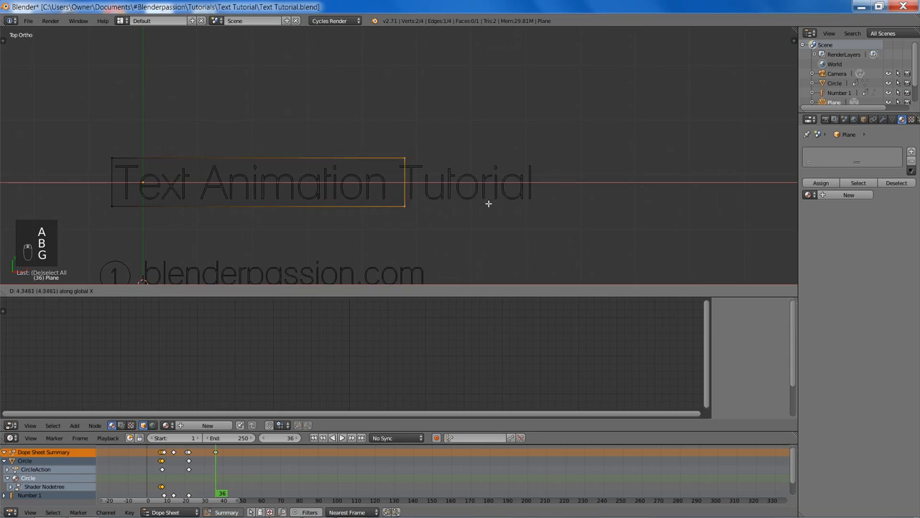
click(639, 215)
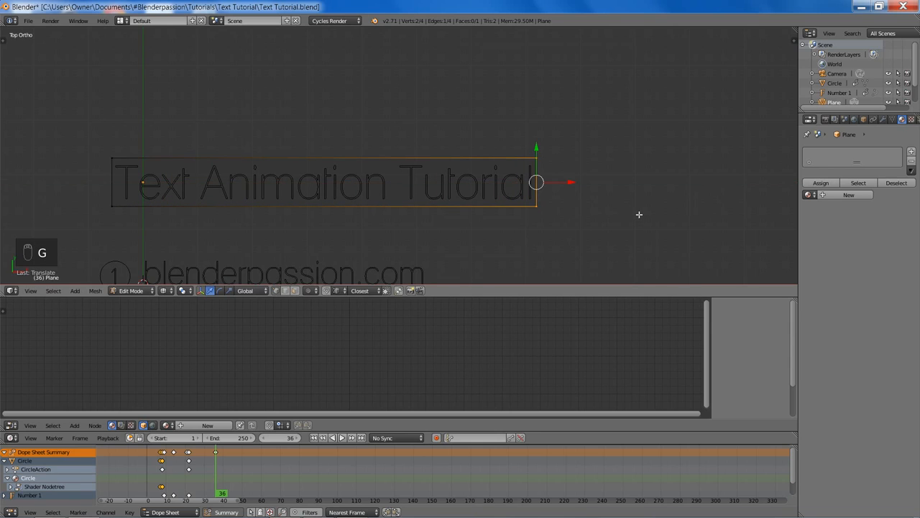
key(a)
key(Tab)
shift+middle_drag(304, 180, 426, 174)
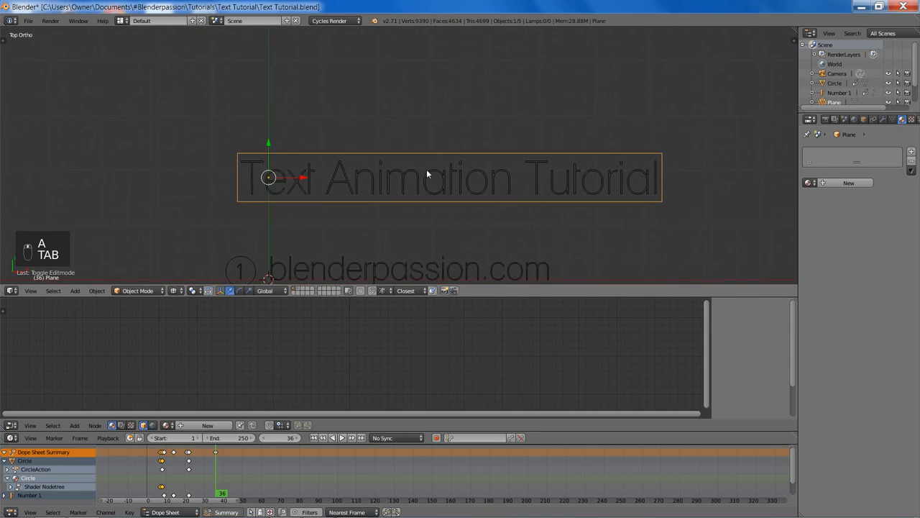
key(z)
Check in the user preferences' file settings that Auto Run Python Scripts is enabled
key(ctrl+alt+u)
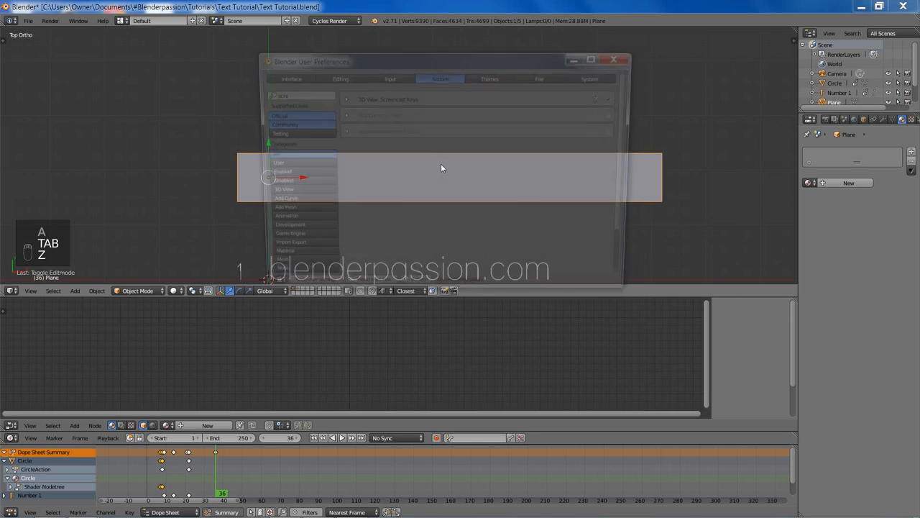
click(522, 75)
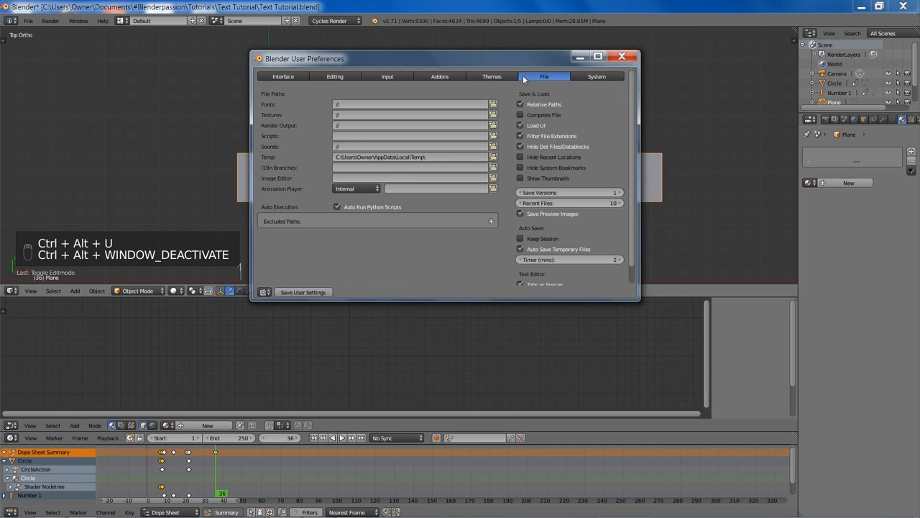
click(338, 206)
click(338, 207)
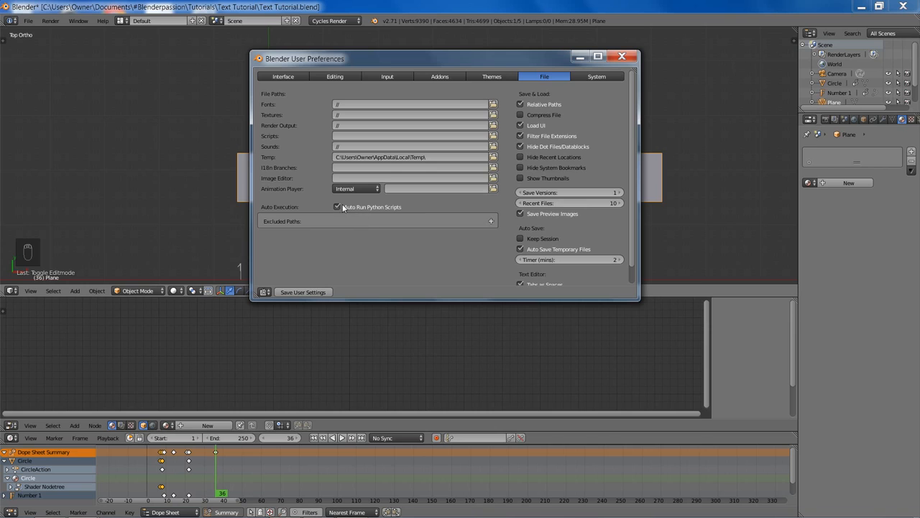
click(622, 56)
Examine how the plane and the title overlap in wireframe and rendered shading, returning to the solid top view
mouse_move(464, 166)
shift+middle_down()
mouse_move(484, 144)
mouse_move(527, 150)
shift+middle_up()
key(z)
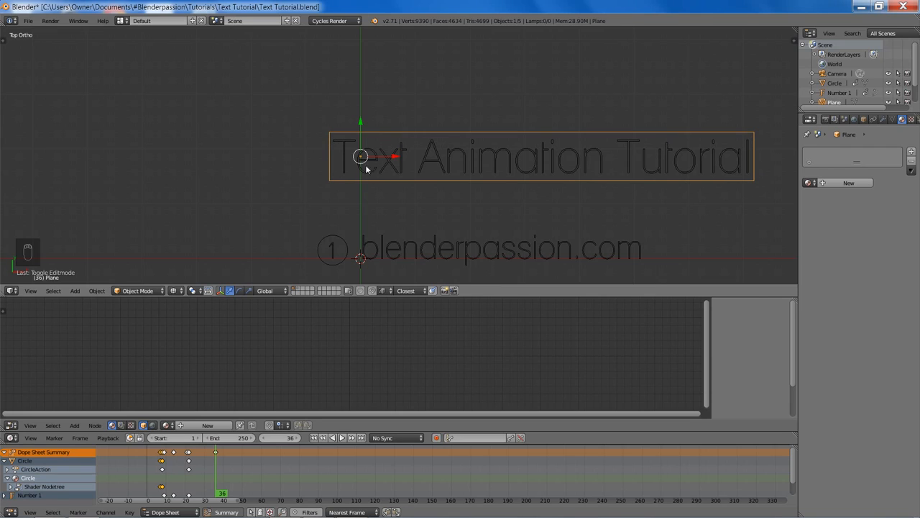
scroll(415, 179, down, 5)
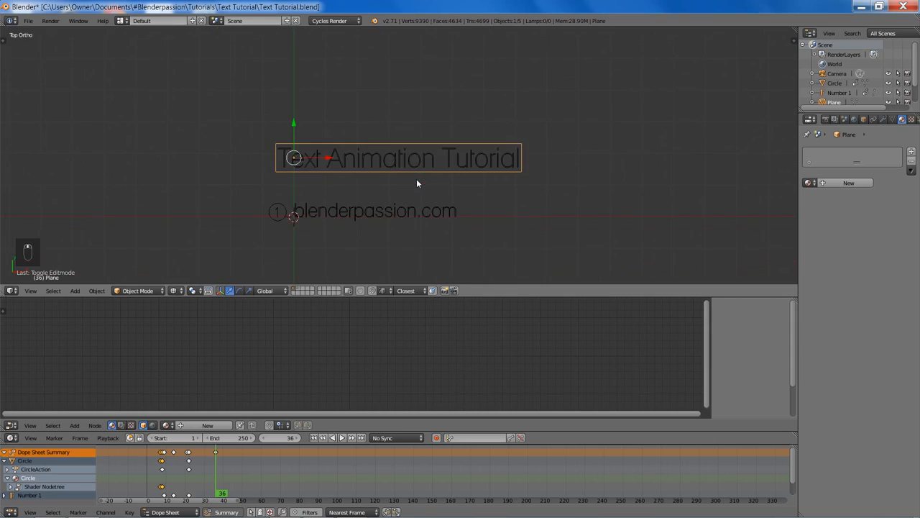
key(shift+z)
scroll(424, 183, up, 5)
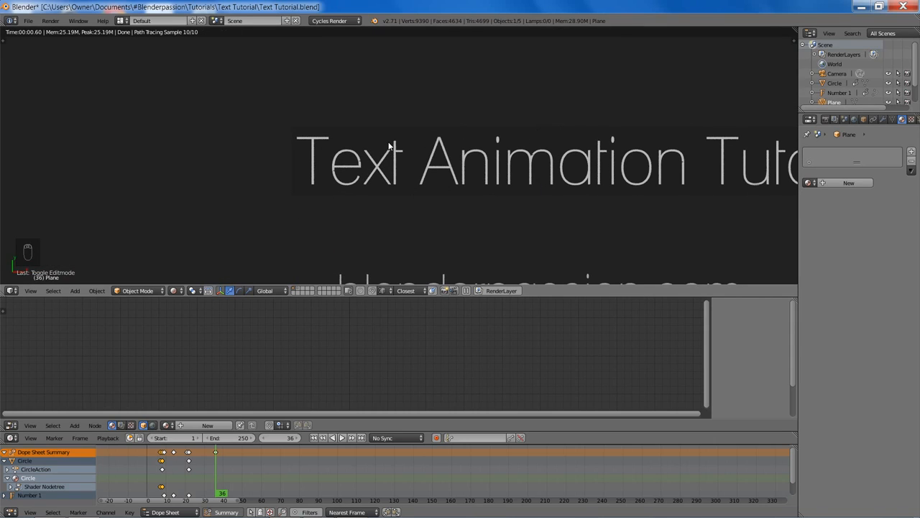
key(z)
key(z)
key(shift+z)
scroll(438, 184, up, 4)
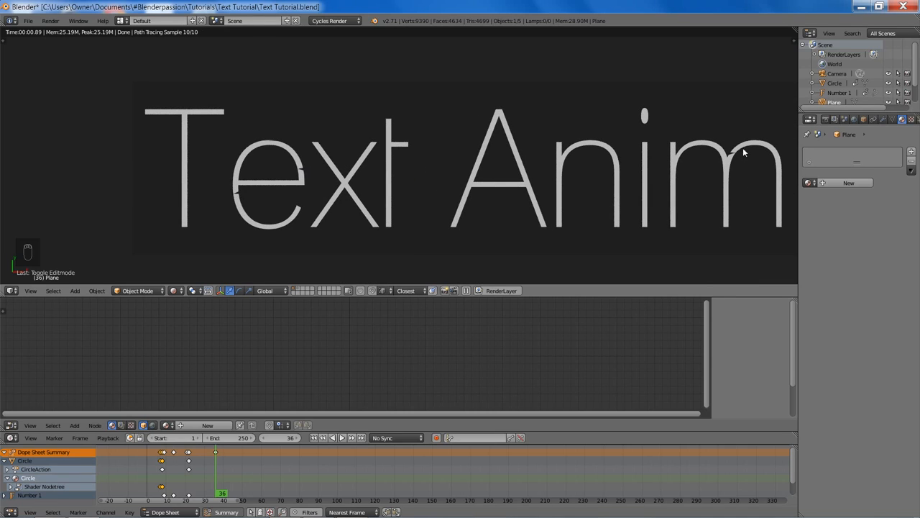
scroll(681, 179, down, 4)
key(KP_7)
key(z)
key(z)
key(z)
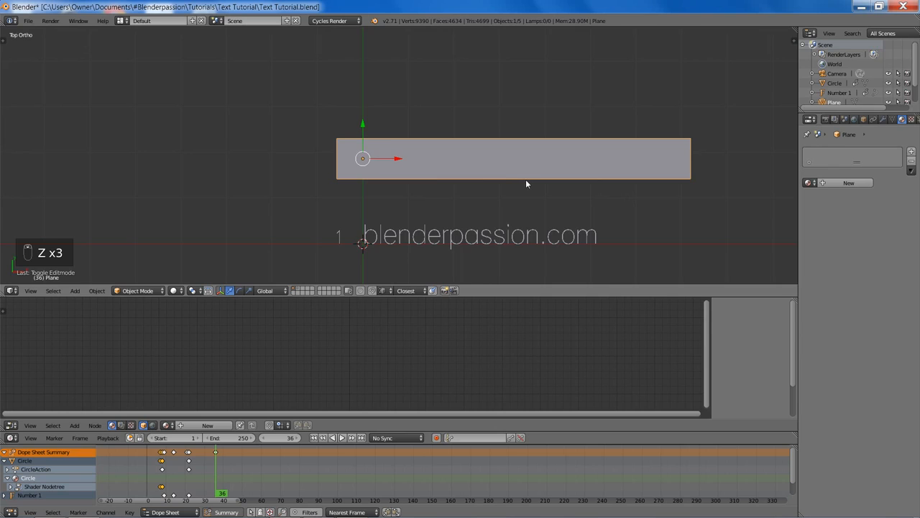
Raise the plane slightly along Z in the right side view, returning to the top view
key(KP_3)
scroll(584, 145, up, 10)
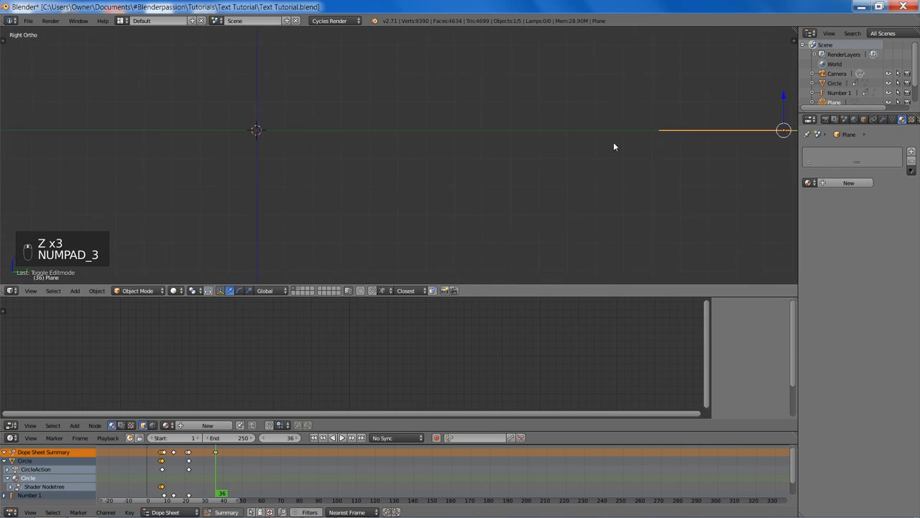
shift+middle_drag(596, 125, 211, 175)
scroll(261, 189, up, 4)
key(g)
key(z)
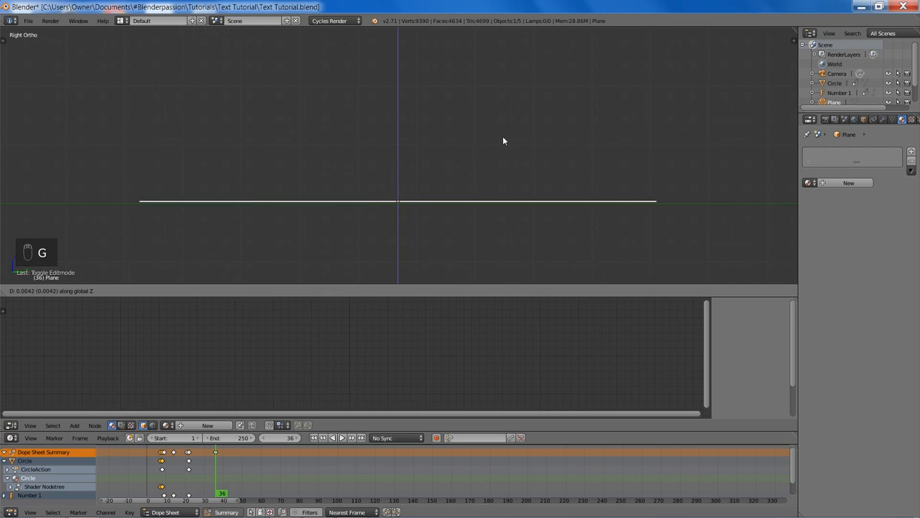
click(502, 136)
scroll(499, 168, down, 7)
key(KP_7)
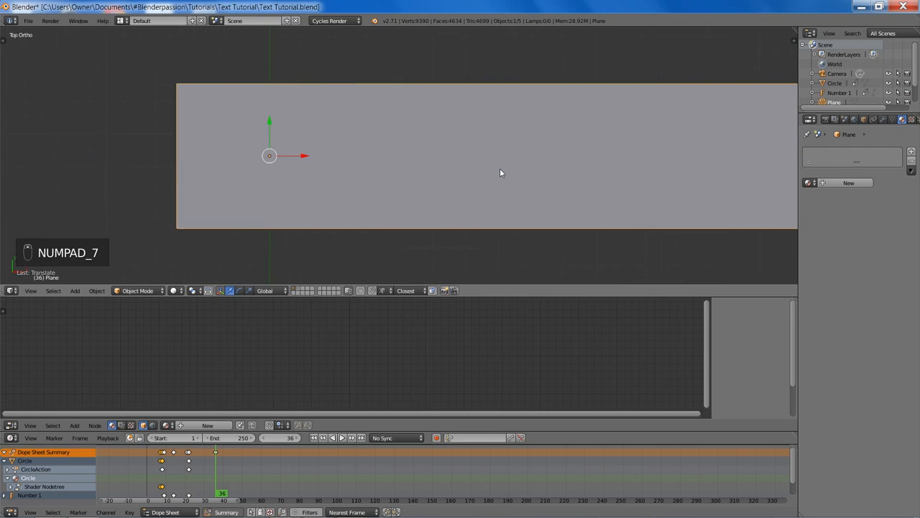
Check in rendered shading how the raised plane covers the title, returning to solid shading
key(shift+z)
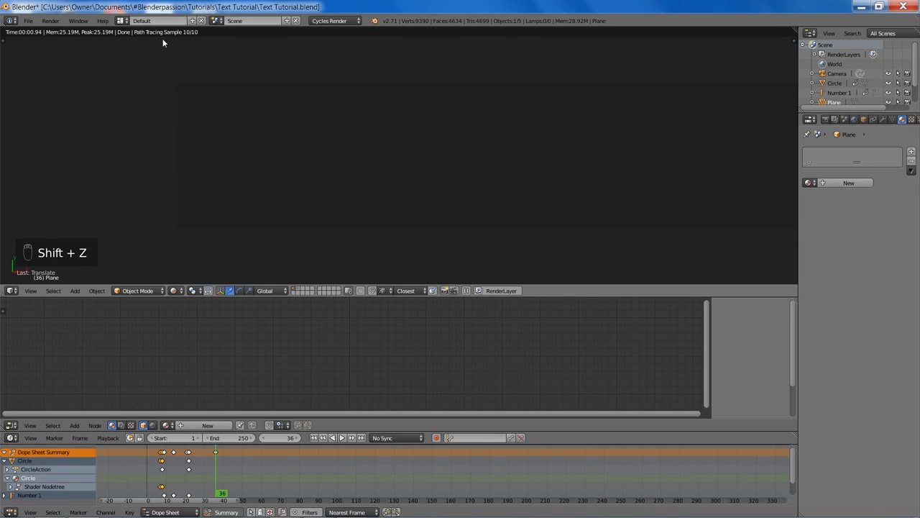
key(z)
key(z)
key(z)
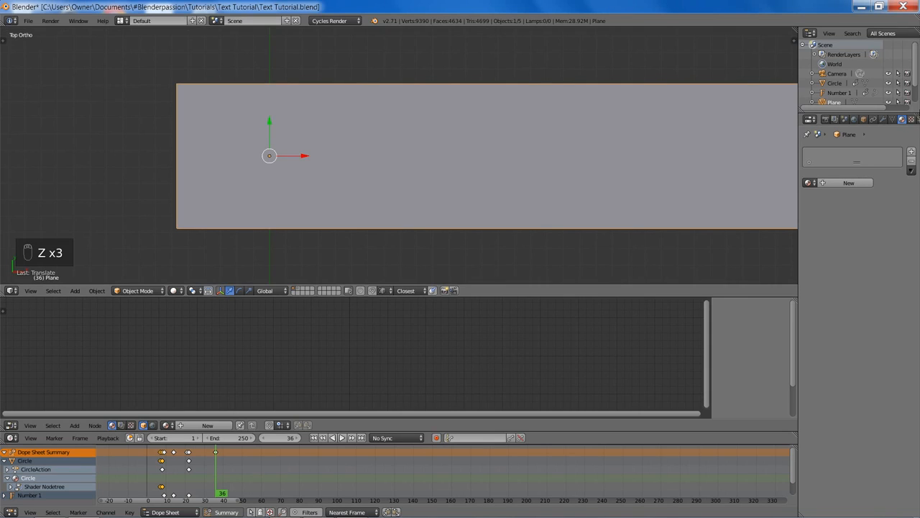
Create a new material for the plane and connect a Light Path node's Is Camera Ray output to the Diffuse BSDF color
click(216, 427)
middle_drag(369, 352, 415, 358)
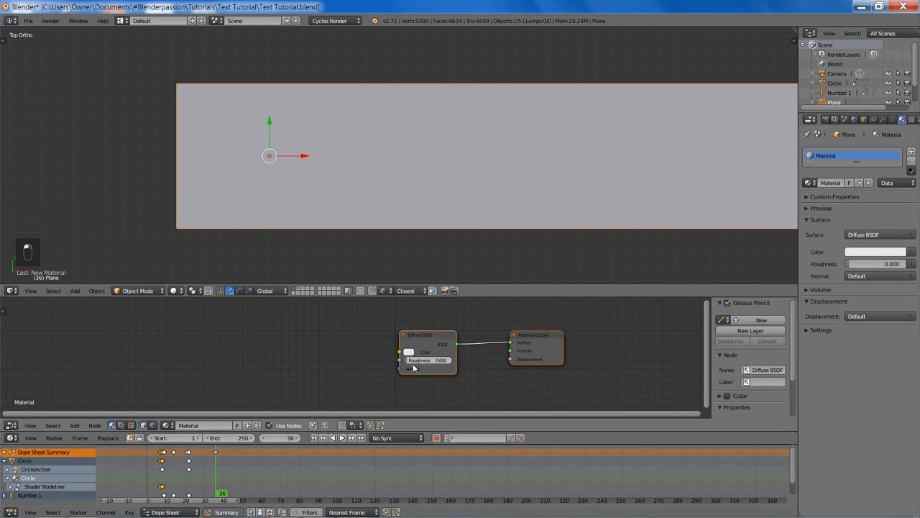
key(shift+a)
mouse_move(251, 355)
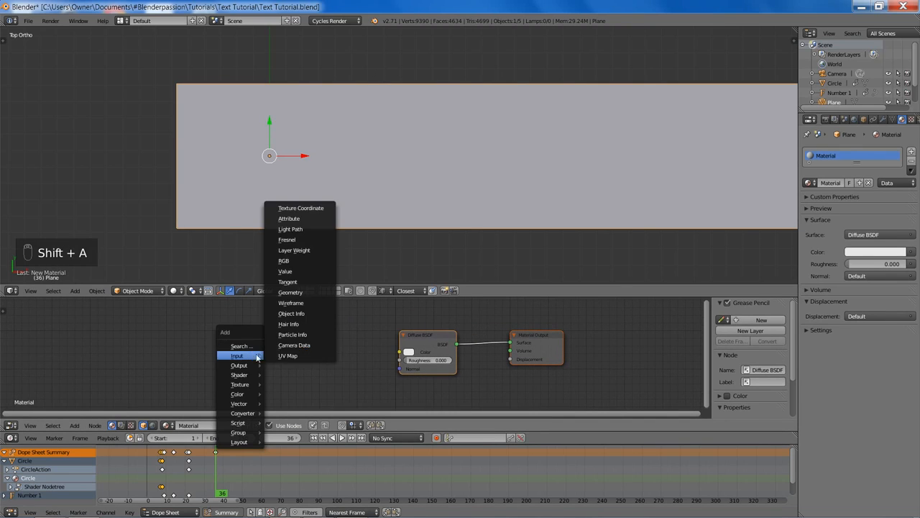
click(294, 233)
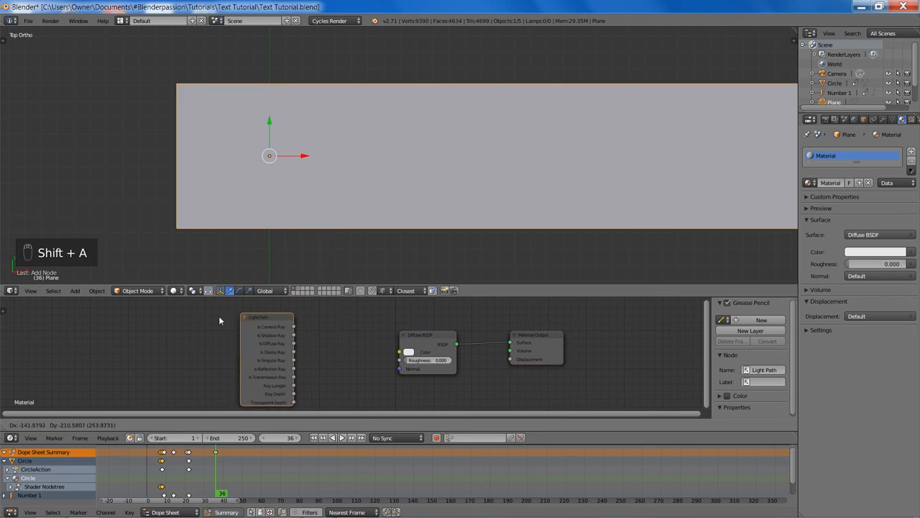
click(189, 307)
drag(247, 321, 398, 352)
drag(216, 335, 245, 340)
Test the title's reveal in rendered shading by shifting the plane along X, cancelling each move
key(shift+z)
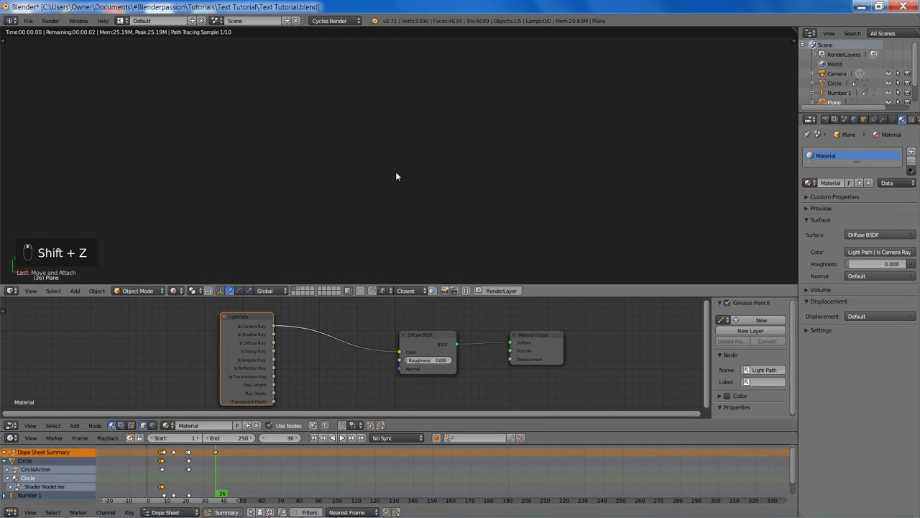
key(z)
key(z)
key(z)
key(g)
key(x)
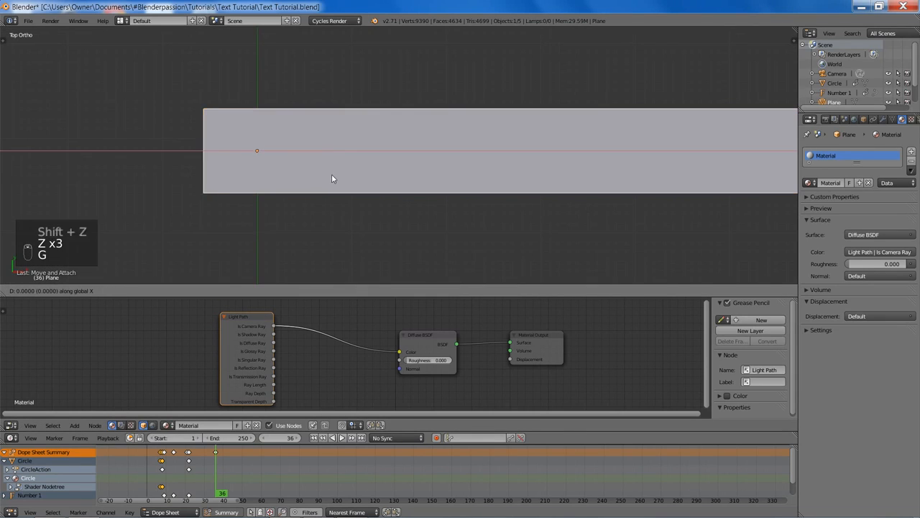
right_click(345, 179)
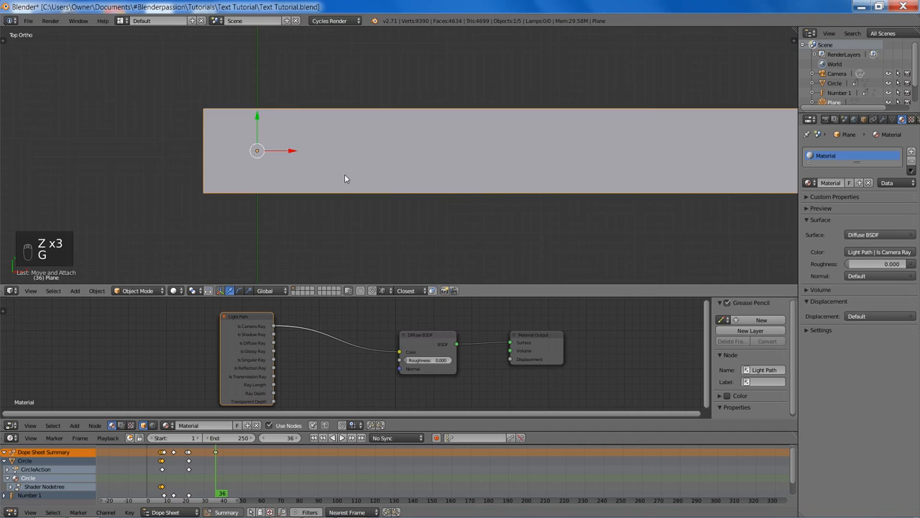
key(shift+z)
key(g)
key(x)
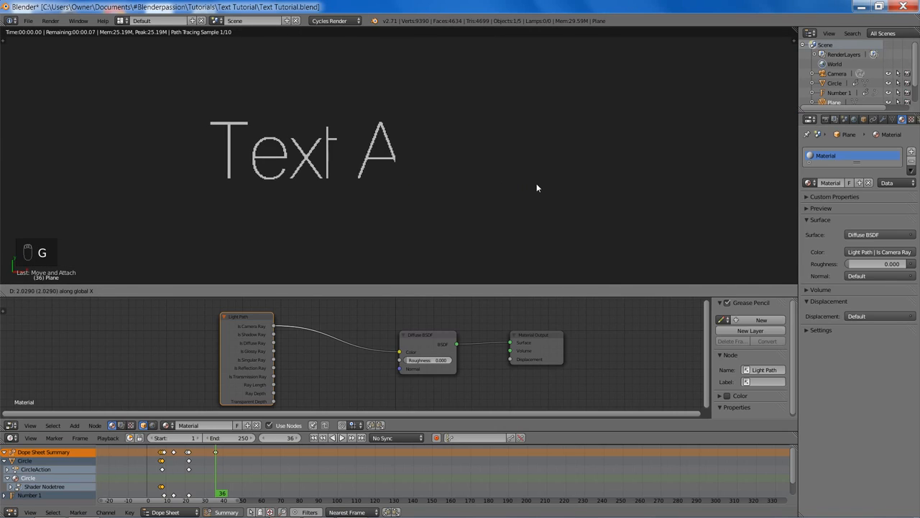
right_click(435, 174)
Move the plane along X in rendered shading until the title's first two letters are uncovered
key(z)
key(z)
key(z)
shift+middle_drag(401, 156, 417, 133)
key(shift+z)
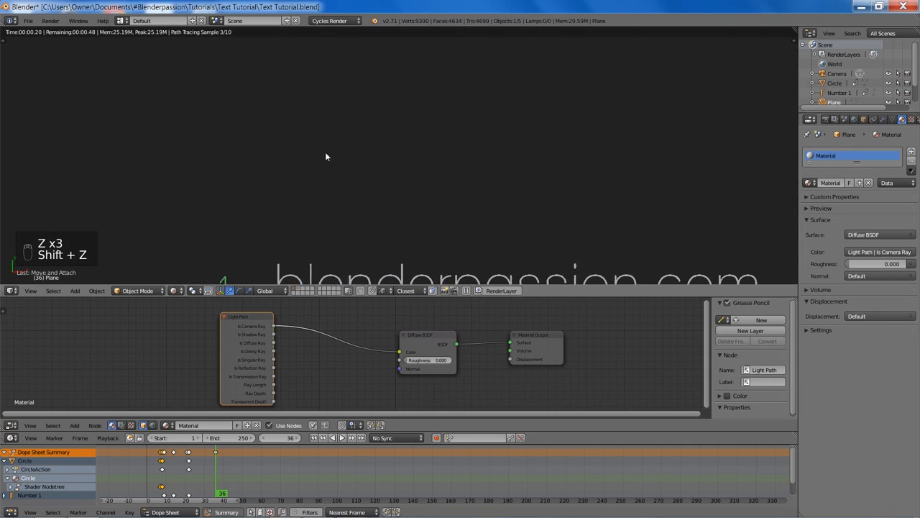
key(g)
key(x)
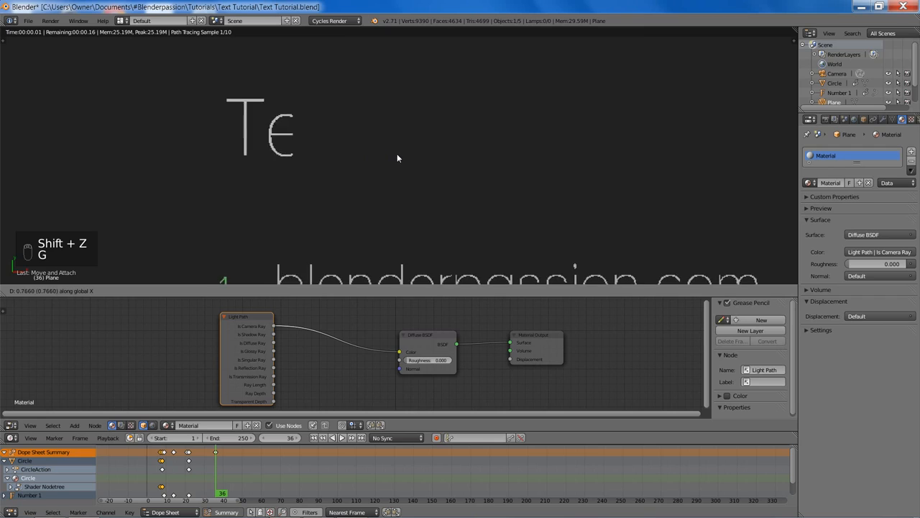
click(397, 153)
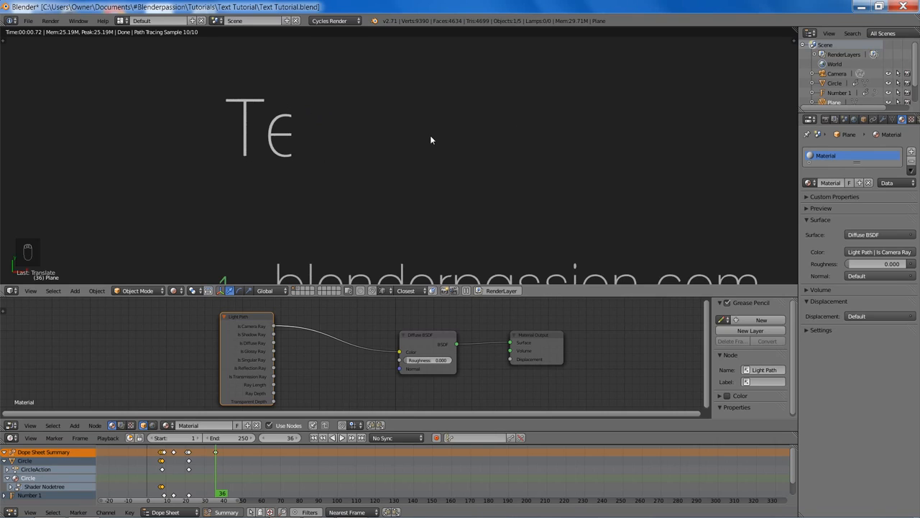
Compare the partly uncovered title in solid and rendered shading, and undo the plane's last move
key(z)
key(z)
key(z)
key(shift+z)
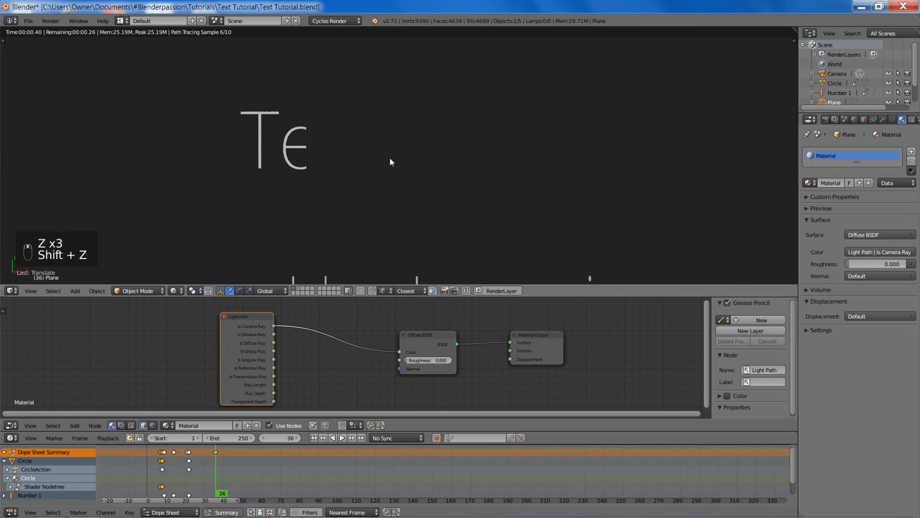
key(z)
key(z)
key(z)
key(ctrl+z)
shift+middle_drag(378, 185, 429, 168)
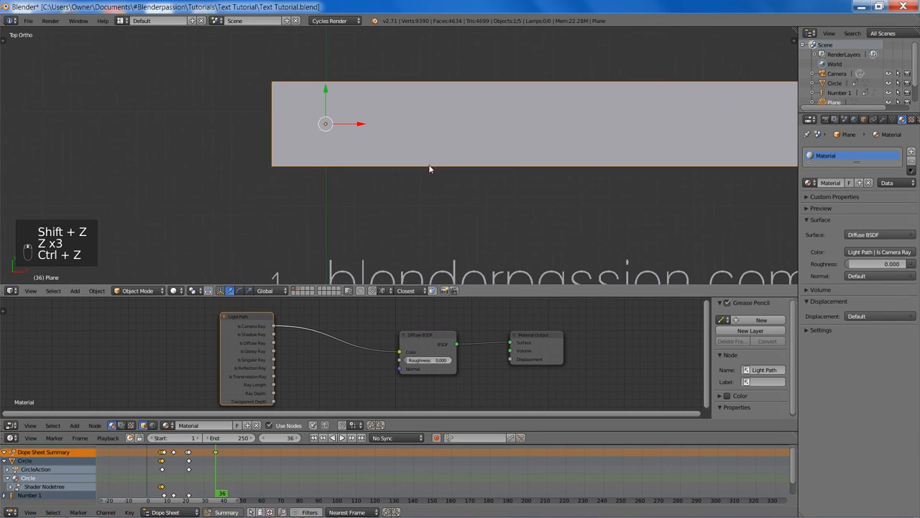
Enlarge the node editor and move the Light Path node closer to the Diffuse BSDF node
scroll(319, 342, down, 4)
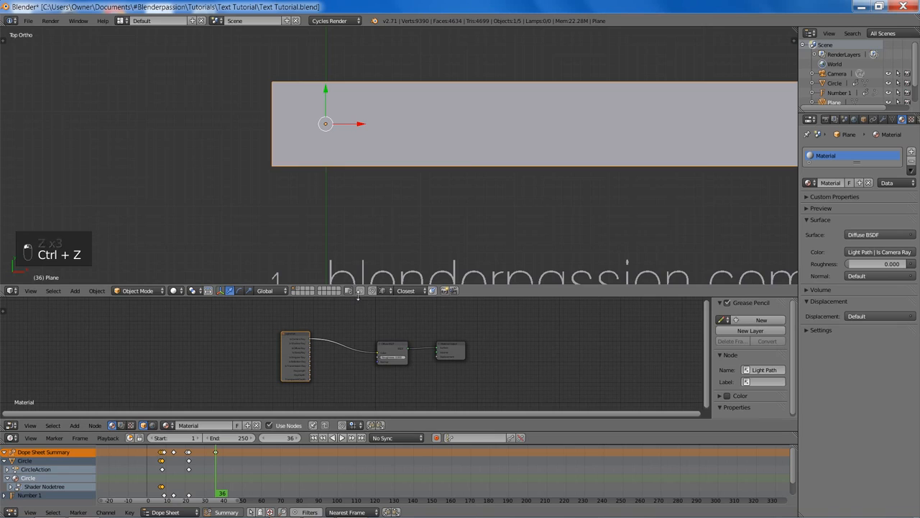
drag(359, 296, 376, 229)
scroll(345, 304, up, 2)
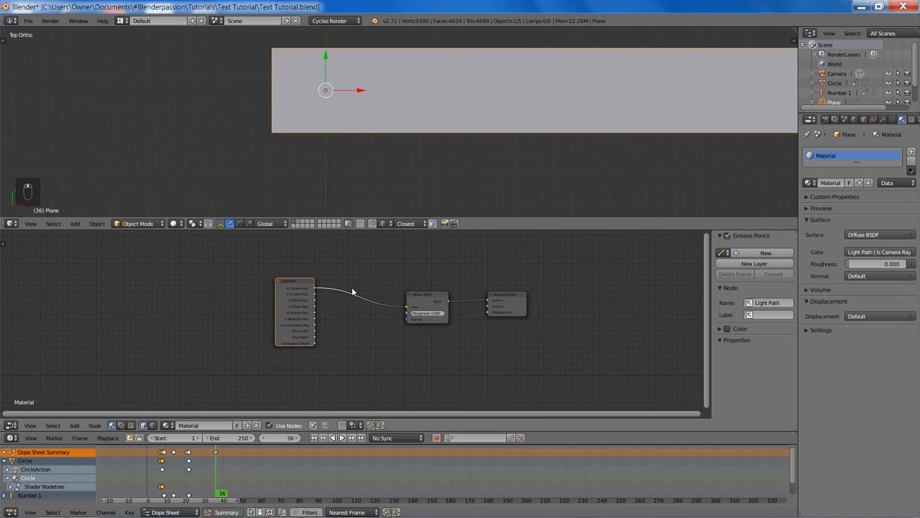
key(g)
click(378, 297)
Move the Light Path and Diffuse BSDF nodes together to the left, away from the Material Output node
key(a)
key(b)
drag(257, 261, 546, 351)
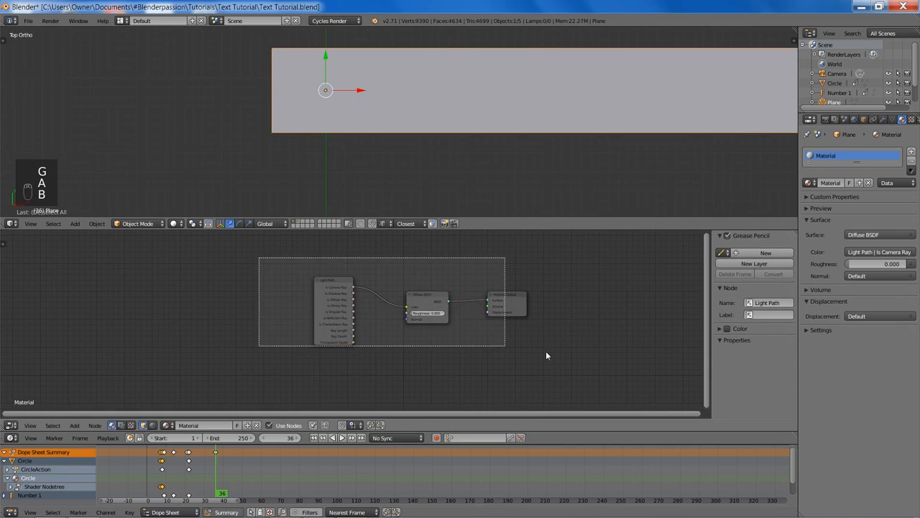
key(g)
click(499, 331)
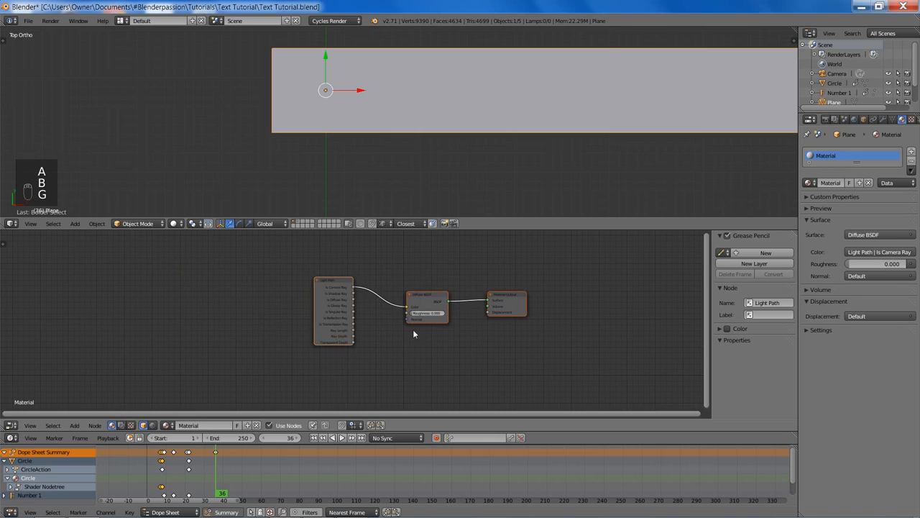
key(a)
middle_drag(422, 315, 467, 297)
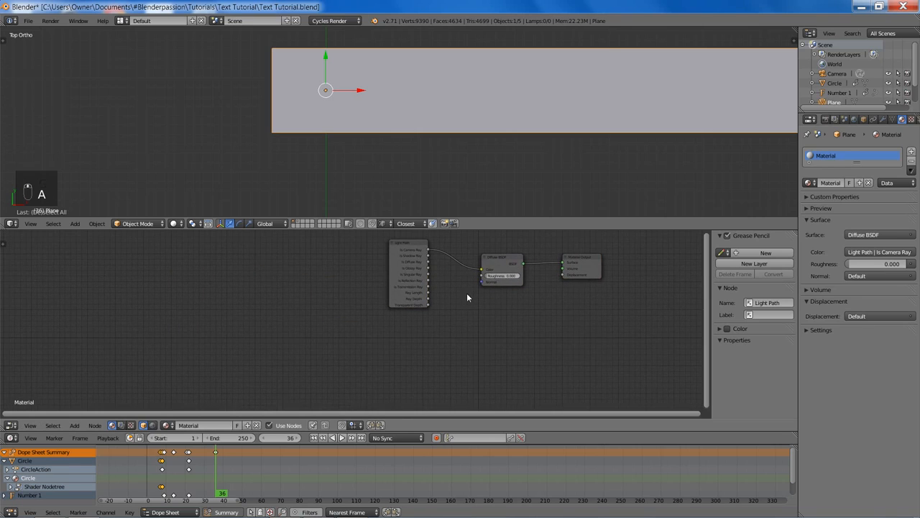
middle_drag(521, 308, 496, 311)
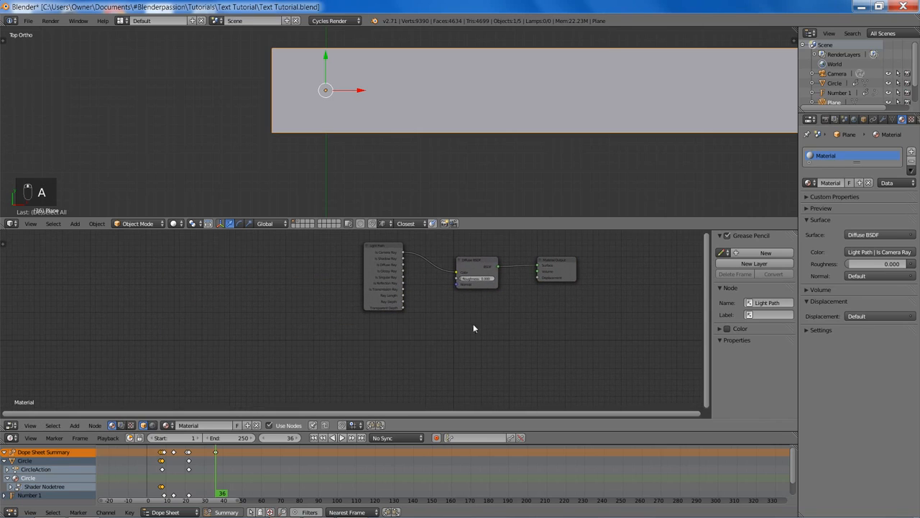
click(481, 265)
shift+click(386, 262)
key(g)
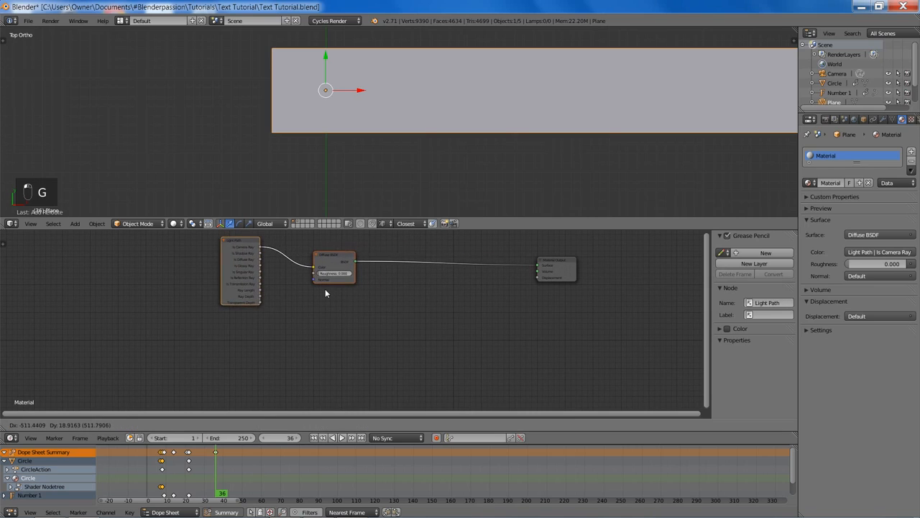
click(327, 288)
Add a Texture Coordinate node and a Mapping node side by side below the Light Path node
key(shift+a)
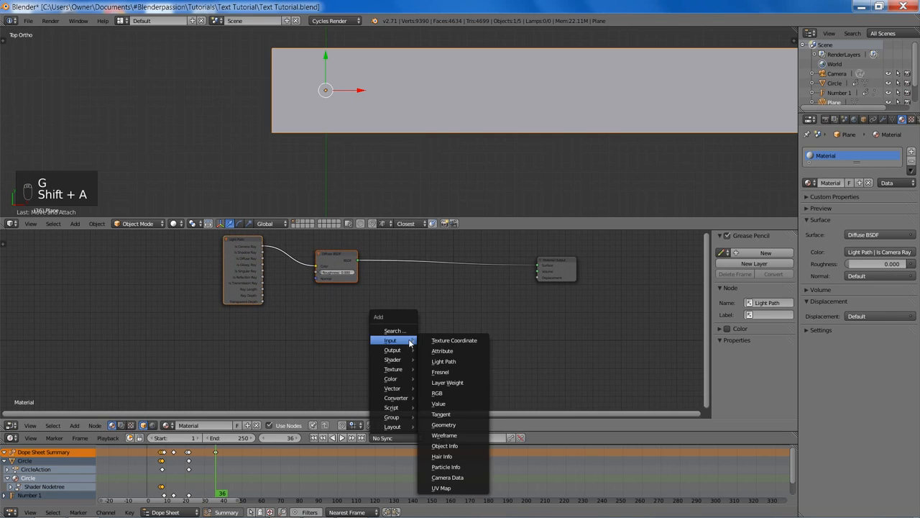
click(429, 340)
click(137, 350)
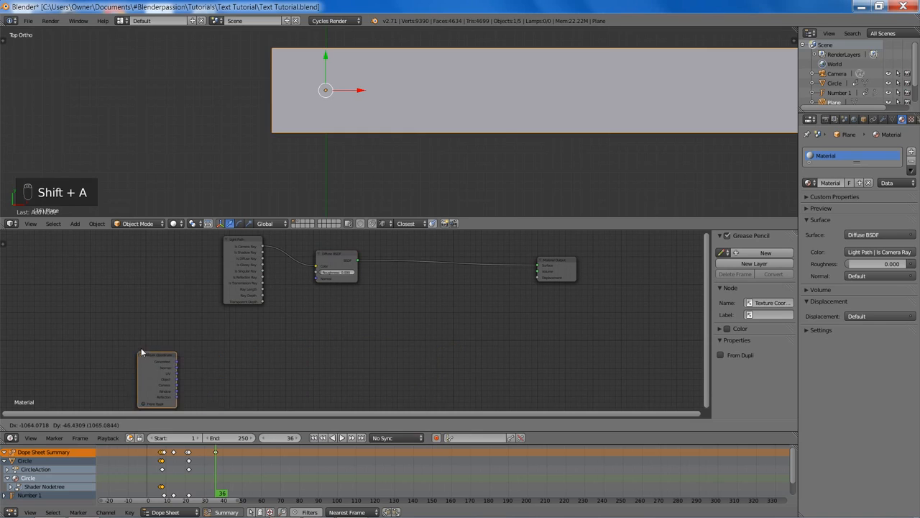
key(shift+a)
mouse_move(366, 328)
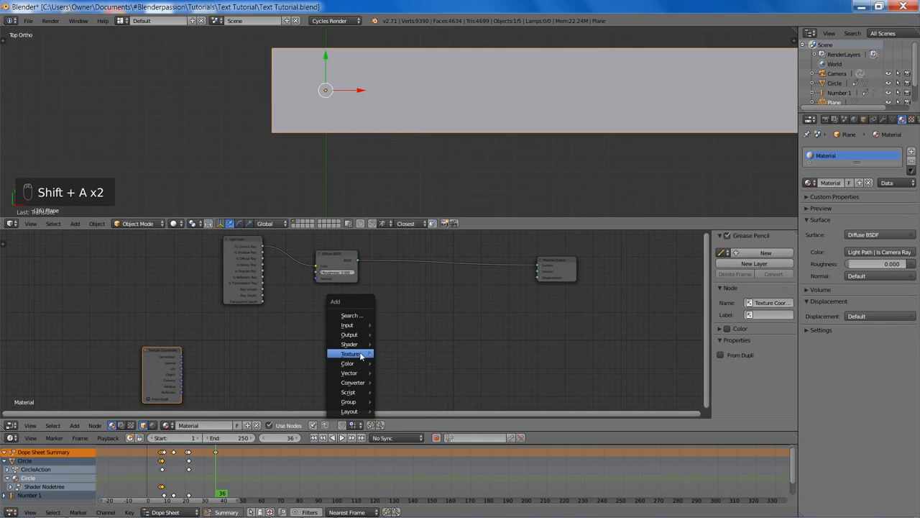
mouse_move(361, 376)
click(398, 373)
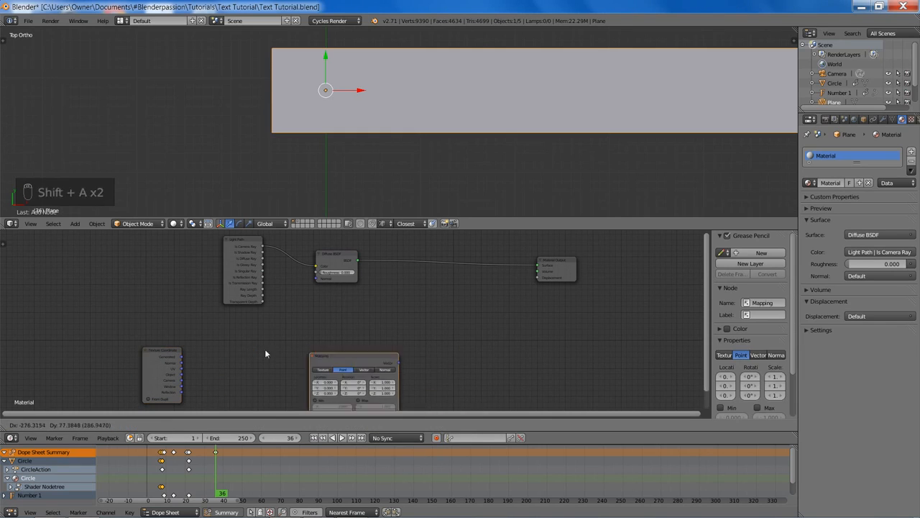
click(195, 334)
Add a Gradient Texture node to the right of the Mapping node
key(shift+a)
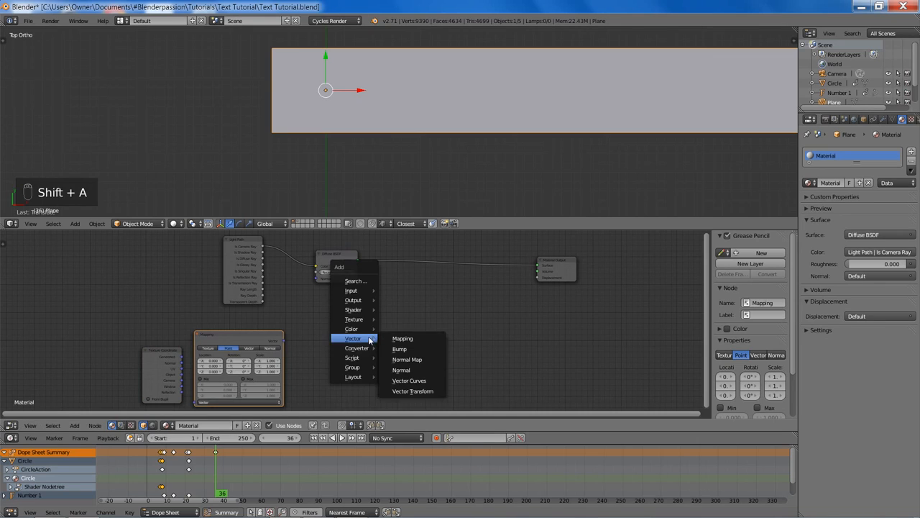
mouse_move(370, 327)
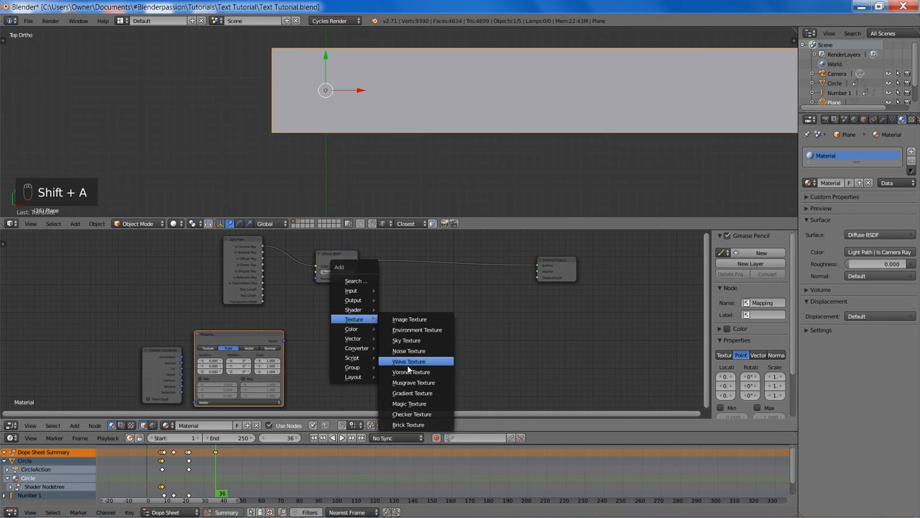
click(414, 393)
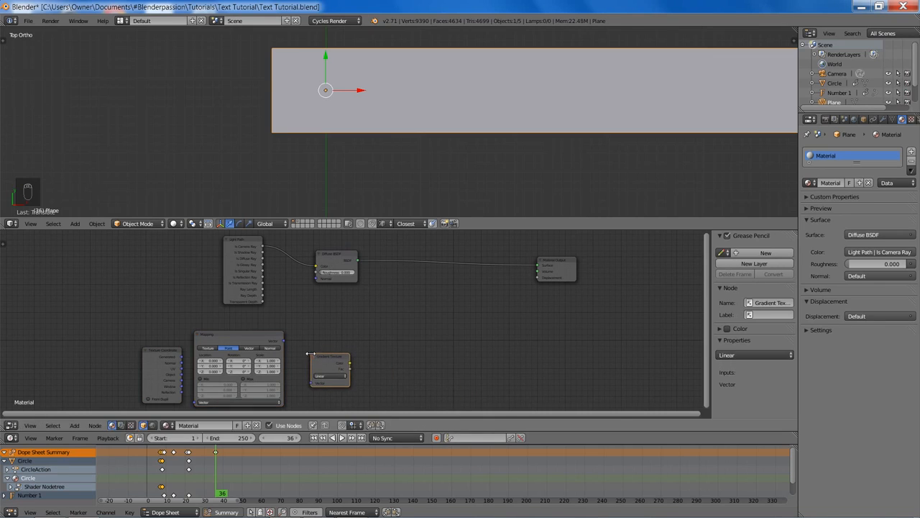
click(345, 359)
Connect the Texture Coordinate node's Generated output to the Mapping node's Vector input, and Mapping's Vector output to the Gradient Texture
middle_drag(368, 344, 439, 300)
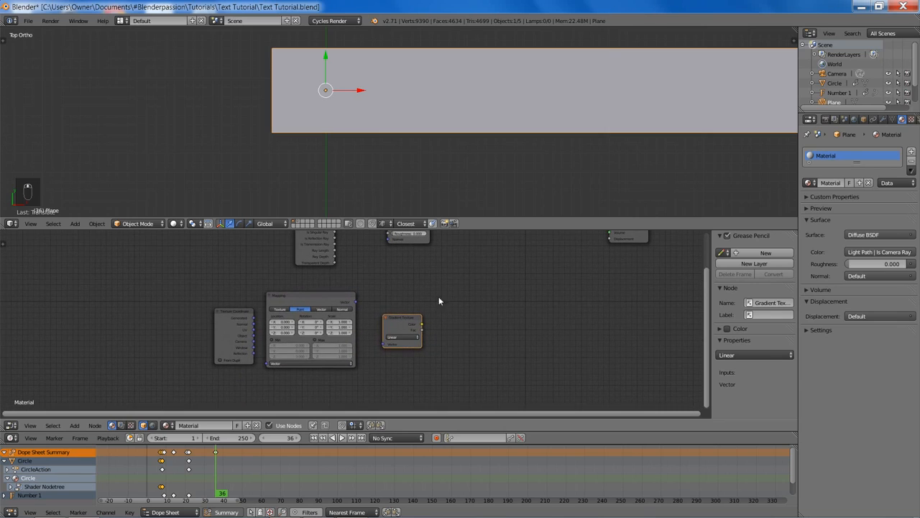
drag(253, 323, 268, 363)
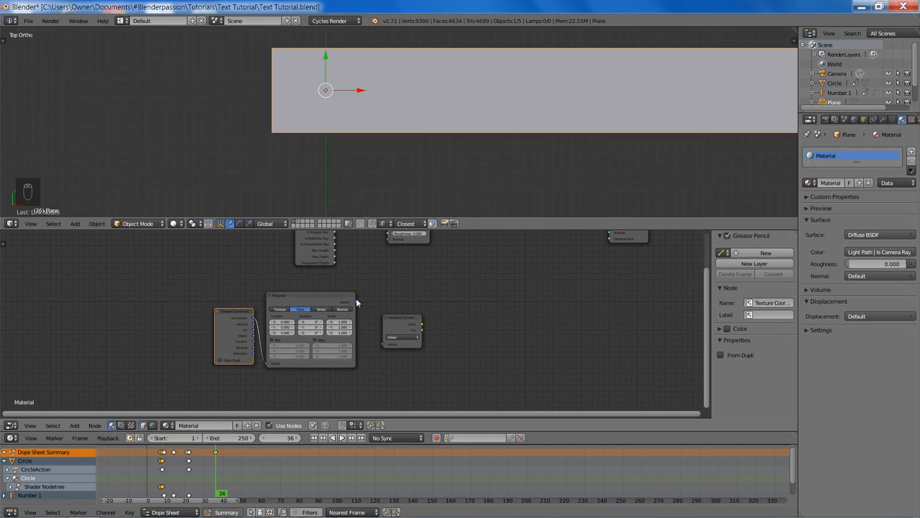
key(g)
click(354, 299)
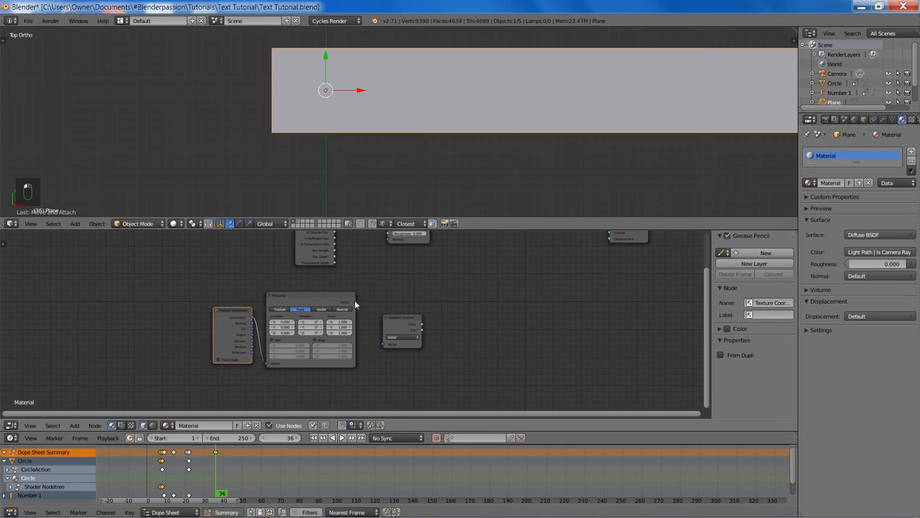
drag(355, 301, 385, 345)
middle_drag(456, 338, 410, 346)
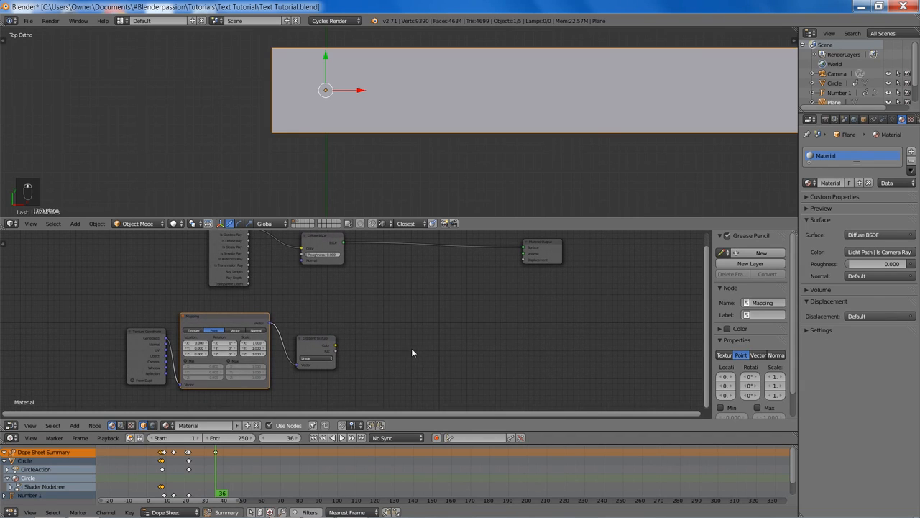
Add a Transparent BSDF node beside the Gradient Texture and connect the gradient's Color output to its Color input
key(shift+a)
mouse_move(407, 339)
click(455, 192)
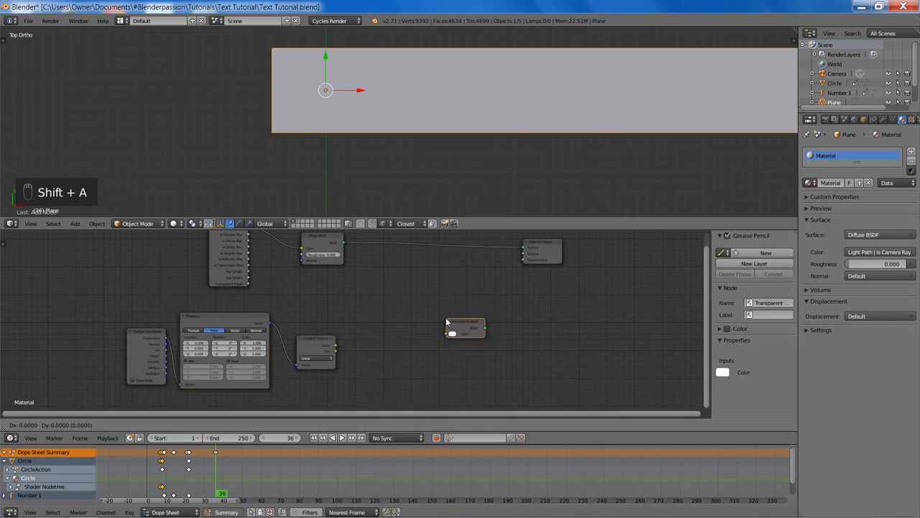
click(392, 344)
drag(336, 346, 373, 349)
middle_drag(425, 325, 399, 339)
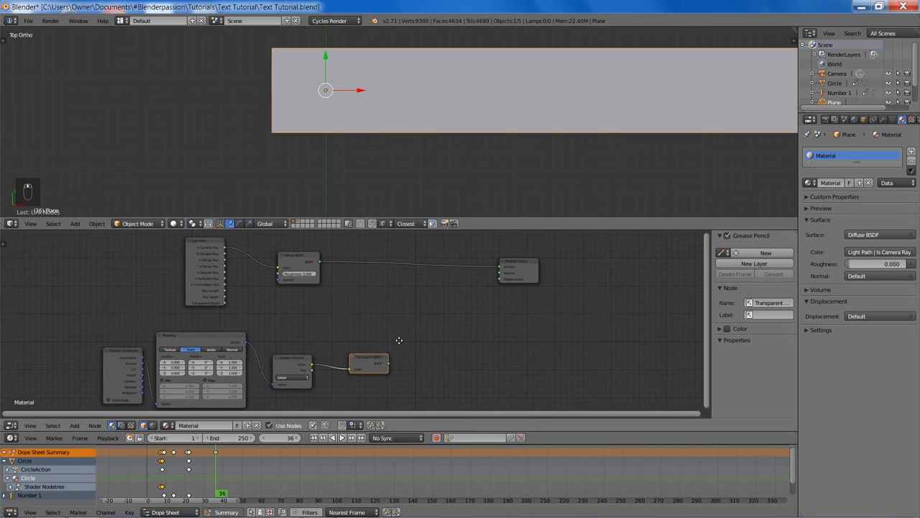
Add a Mix Shader node between the Transparent BSDF and Material Output nodes
key(shift+a)
mouse_move(456, 334)
click(493, 145)
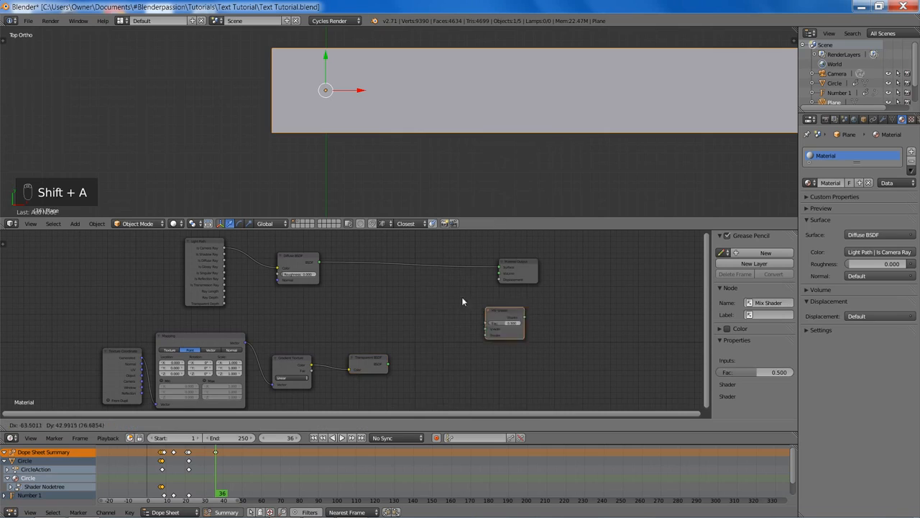
click(435, 313)
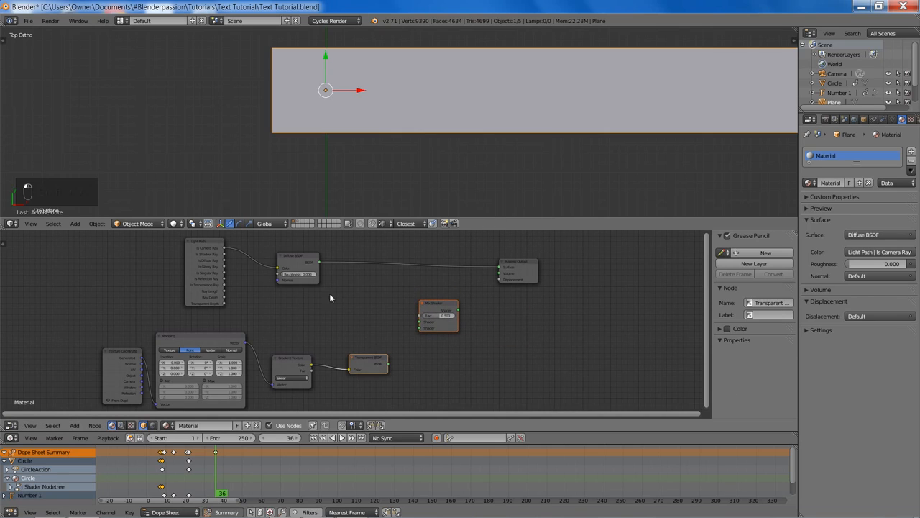
Feed Diffuse BSDF into the Mix Shader's first input and Transparent BSDF into its second, and connect its output to the Material Output's Surface
key(f)
click(303, 264)
shift+click(441, 309)
key(f)
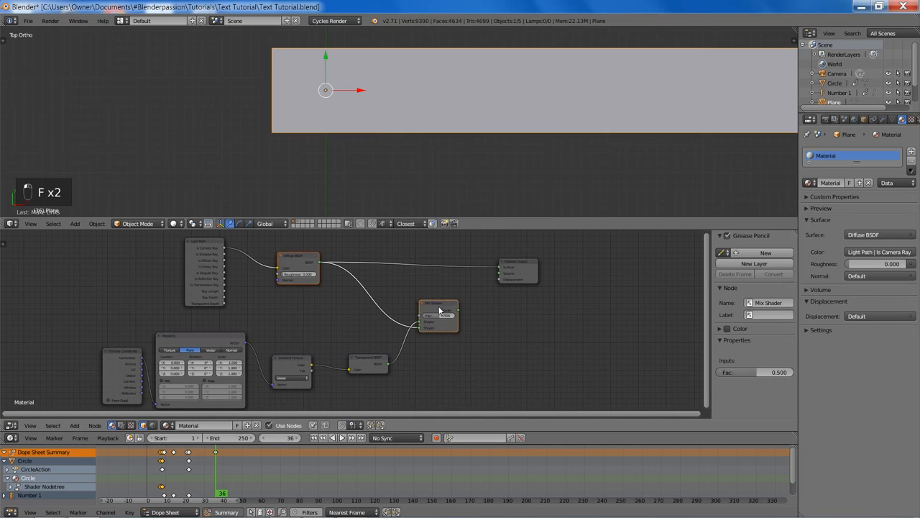
drag(421, 330, 499, 267)
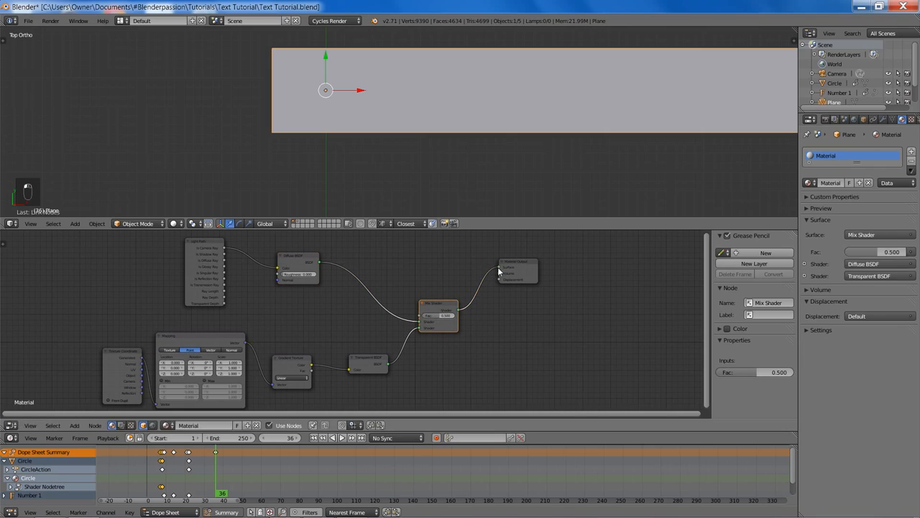
Preview the gradient over the title text in rendered shading and return the viewport to solid shading
key(shift+z)
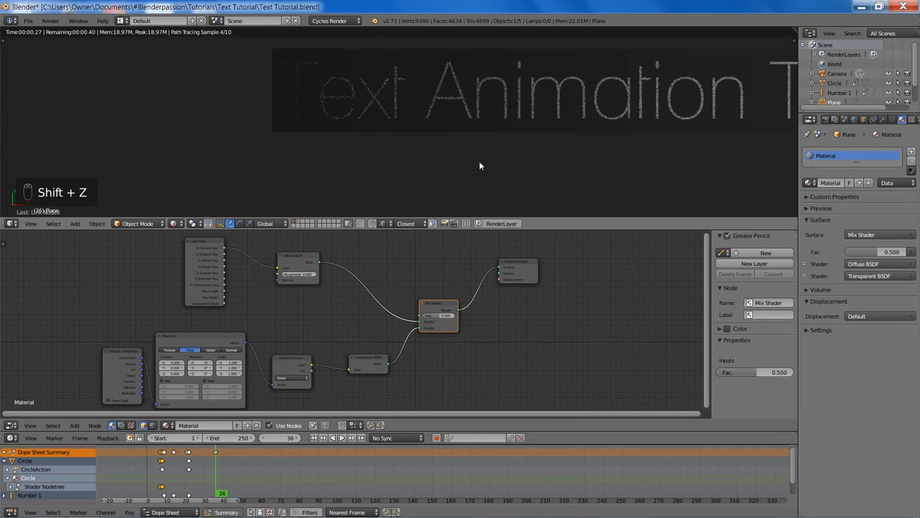
scroll(446, 171, down, 3)
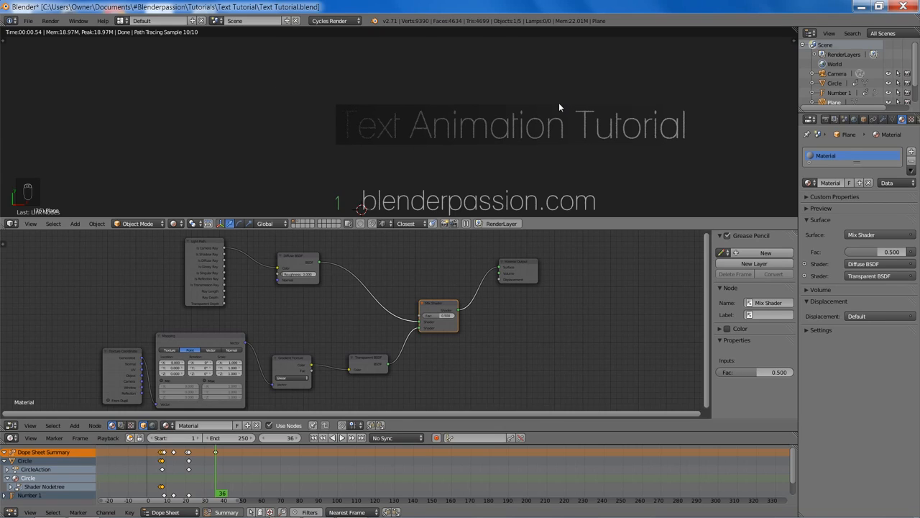
key(z)
key(z)
key(z)
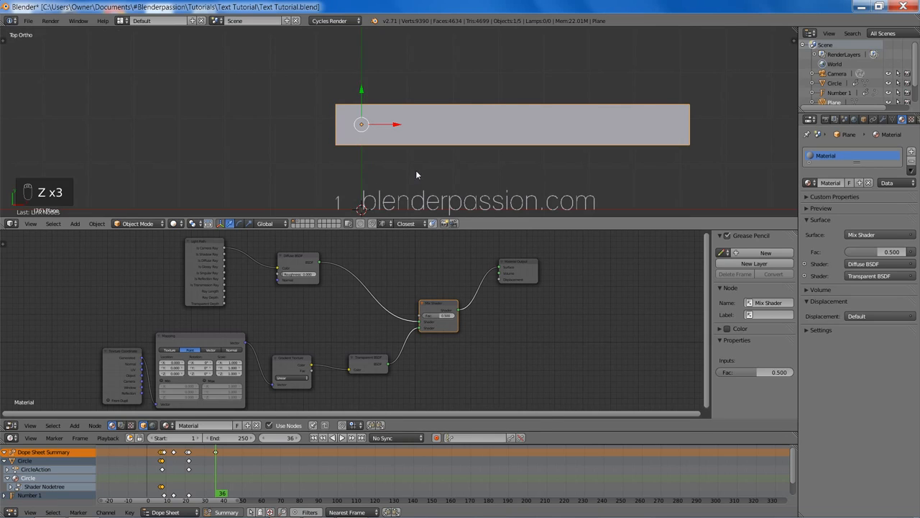
Set the Mapping node's X location to 0.16 and its Z rotation to 180°
middle_drag(318, 312, 421, 278)
scroll(376, 308, up, 2)
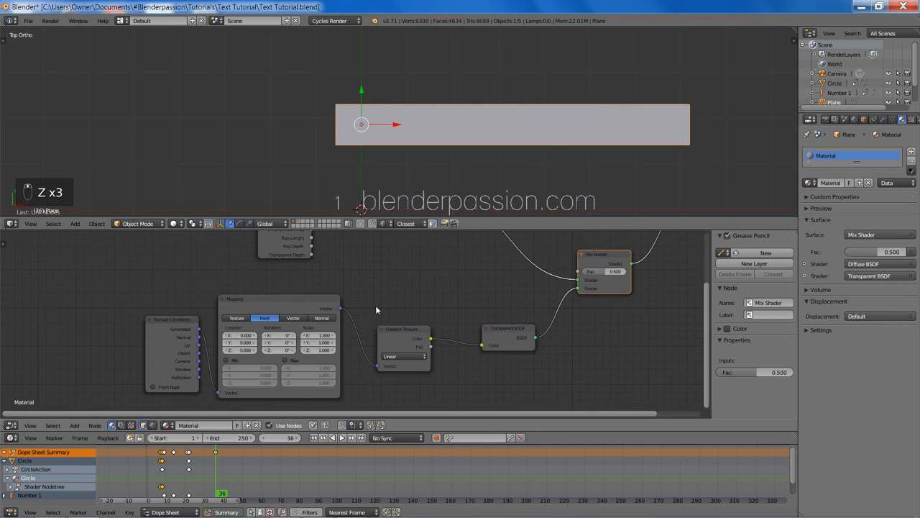
middle_drag(376, 309, 411, 290)
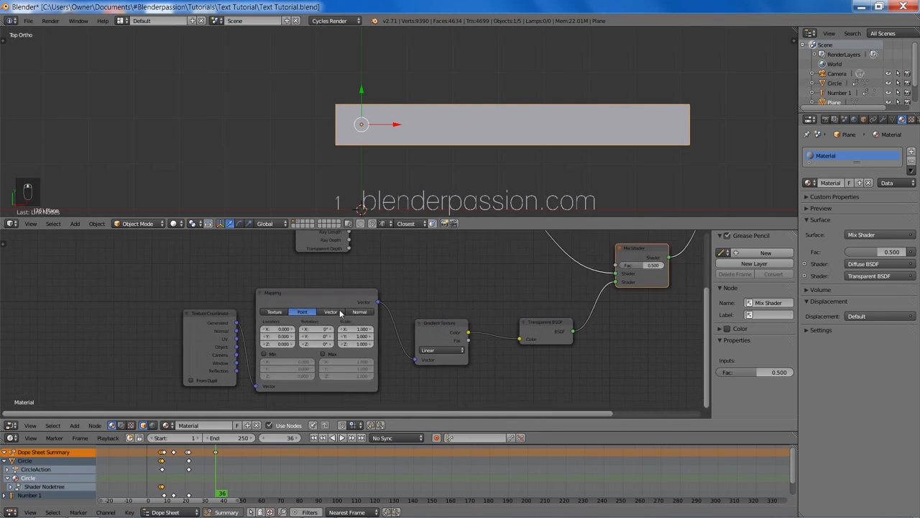
scroll(411, 289, down, 1)
click(278, 328)
key(BackSpace)
text(.16)
key(Return)
click(317, 343)
text(1)
Check the effect of the new mapping values in rendered shading and switch back to solid shading
key(shift+z)
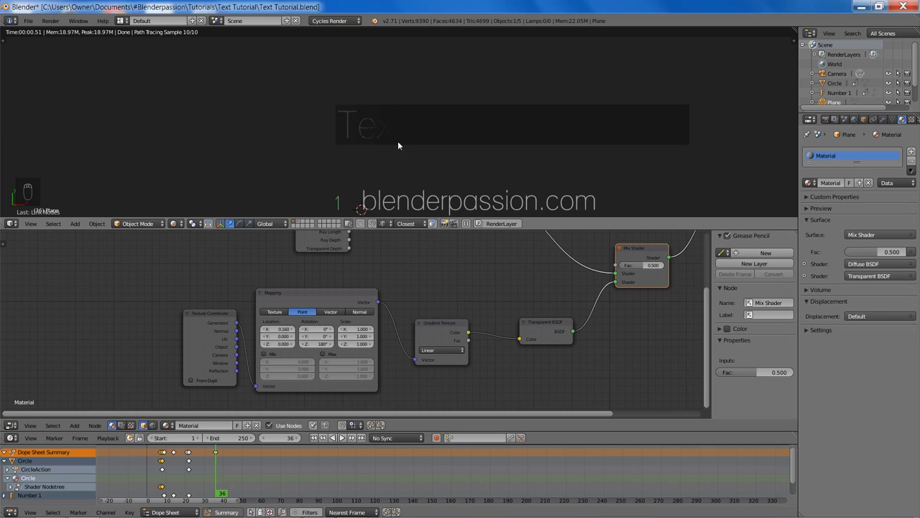
key(z)
key(z)
key(z)
Move the Transparent BSDF node slightly up, closer to the Mix Shader
middle_drag(508, 312, 398, 297)
click(426, 314)
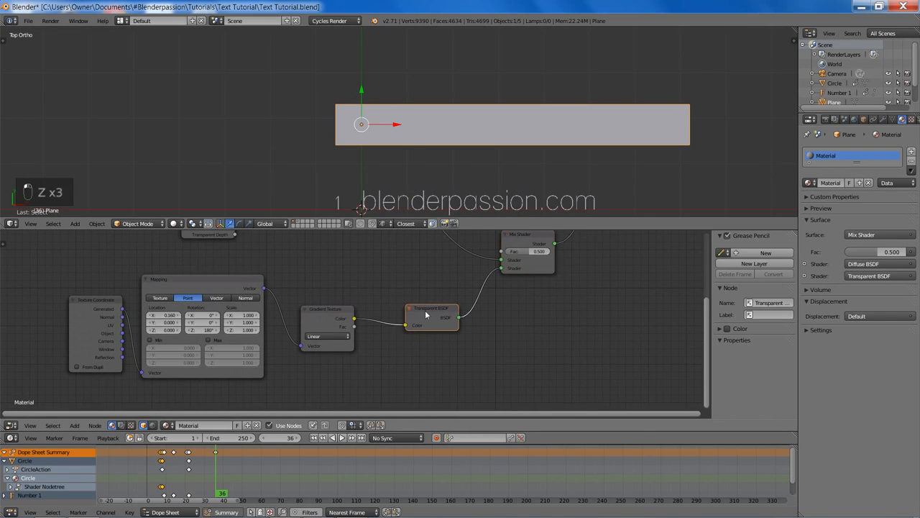
key(g)
click(433, 283)
Move the Texture Coordinate, Mapping and Gradient Texture nodes together to the left and down to make room before the Transparent BSDF
key(a)
key(b)
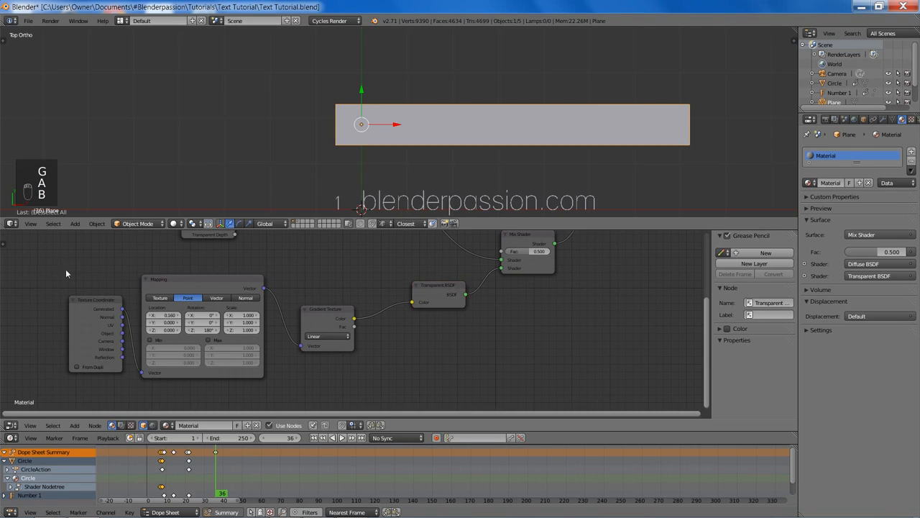
drag(53, 263, 310, 392)
key(g)
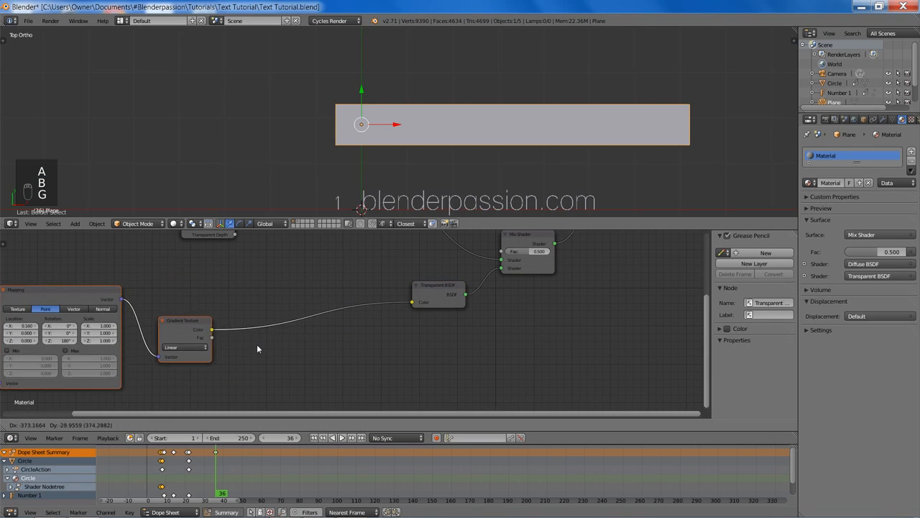
click(297, 325)
scroll(317, 304, down, 2)
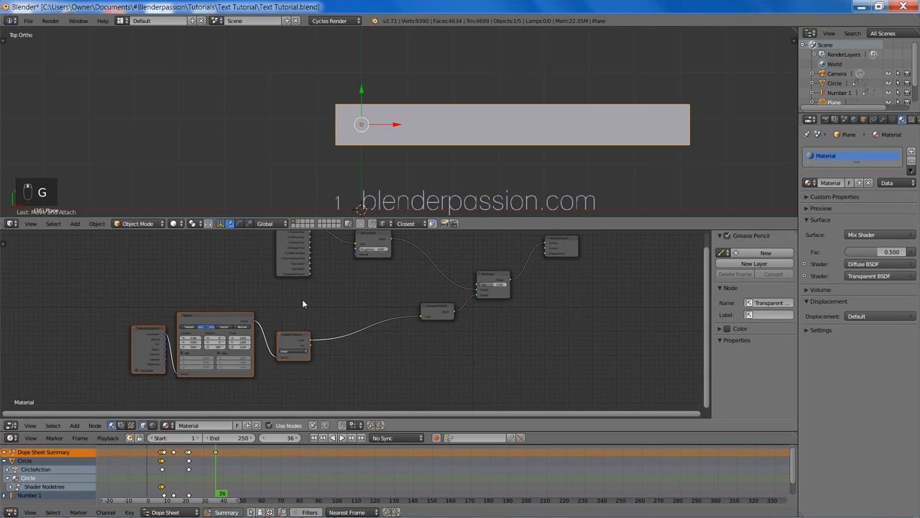
key(g)
click(305, 314)
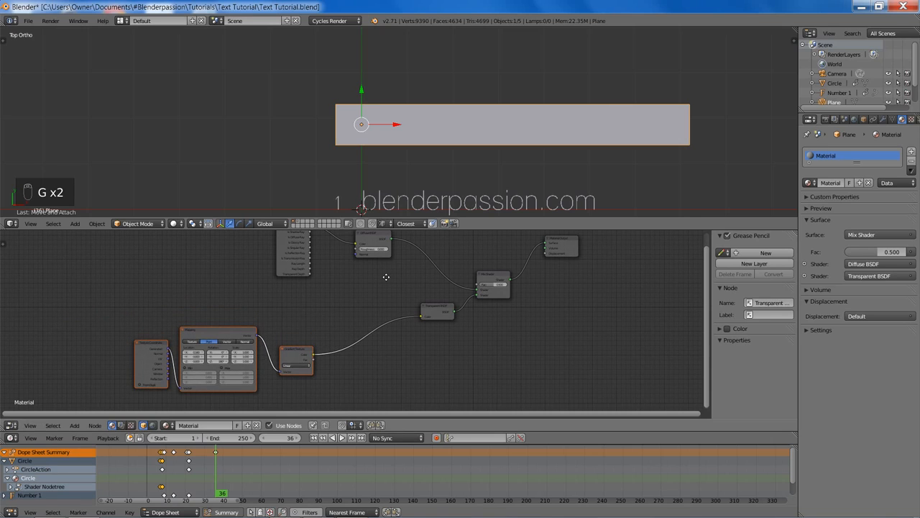
Insert a ColorRamp node into the link between the Gradient Texture and the Transparent BSDF
middle_drag(345, 326, 403, 313)
scroll(409, 297, up, 4)
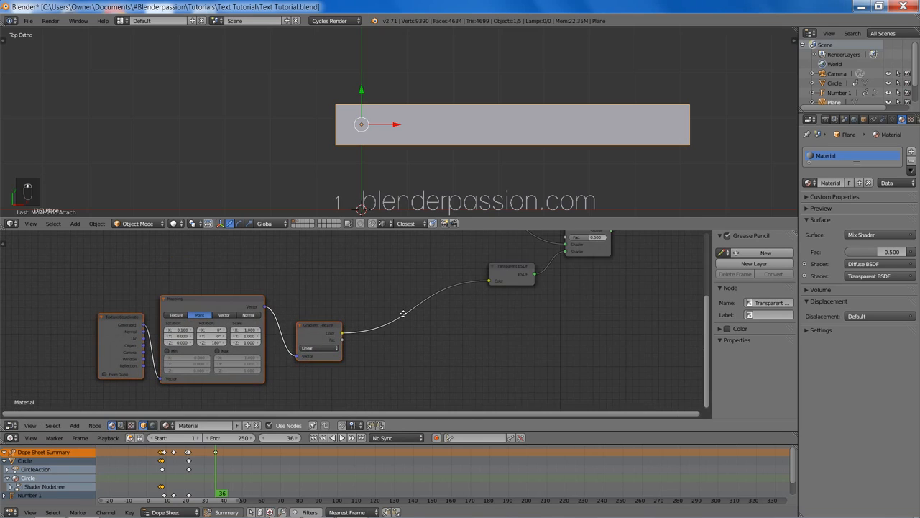
key(shift+a)
mouse_move(443, 341)
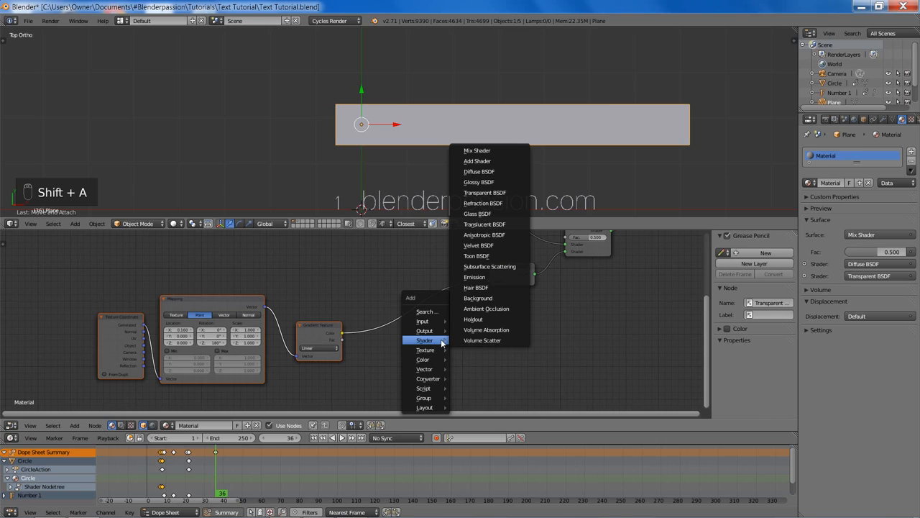
mouse_move(432, 367)
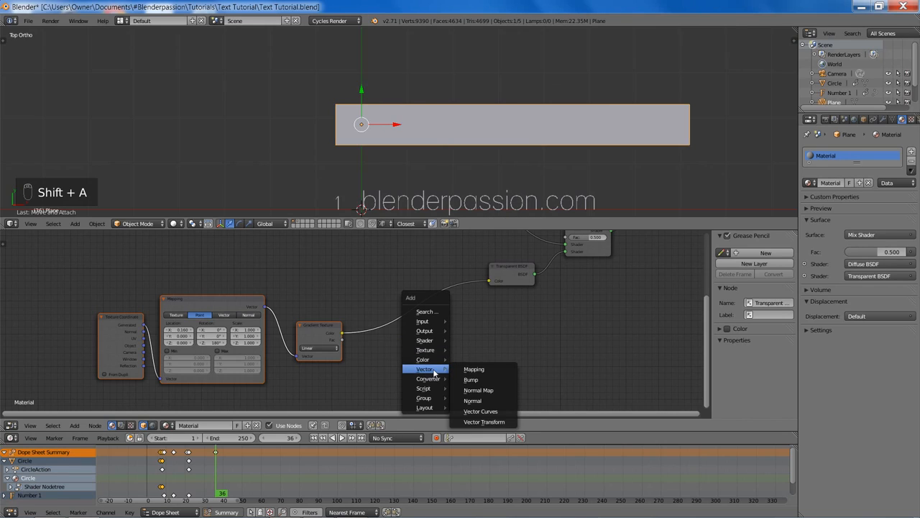
click(468, 389)
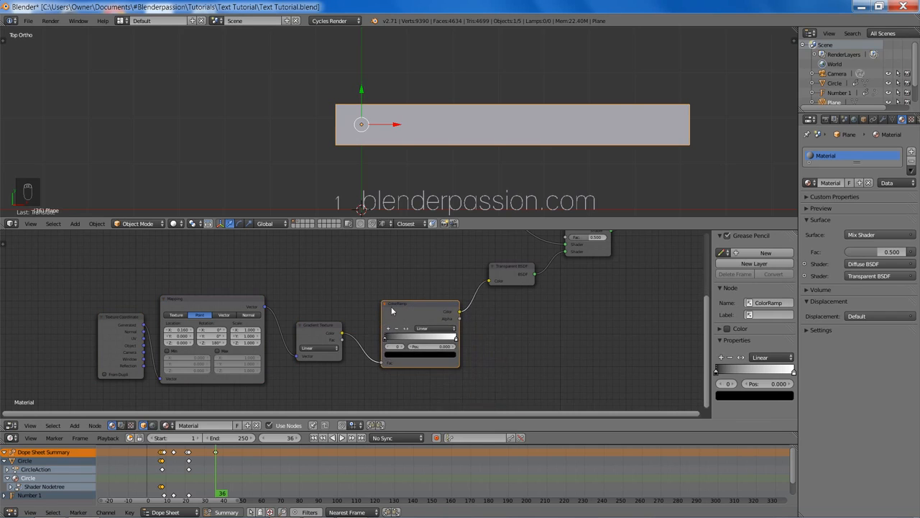
click(381, 302)
Set the position of the ColorRamp's white stop to 0.141
scroll(513, 335, up, 3)
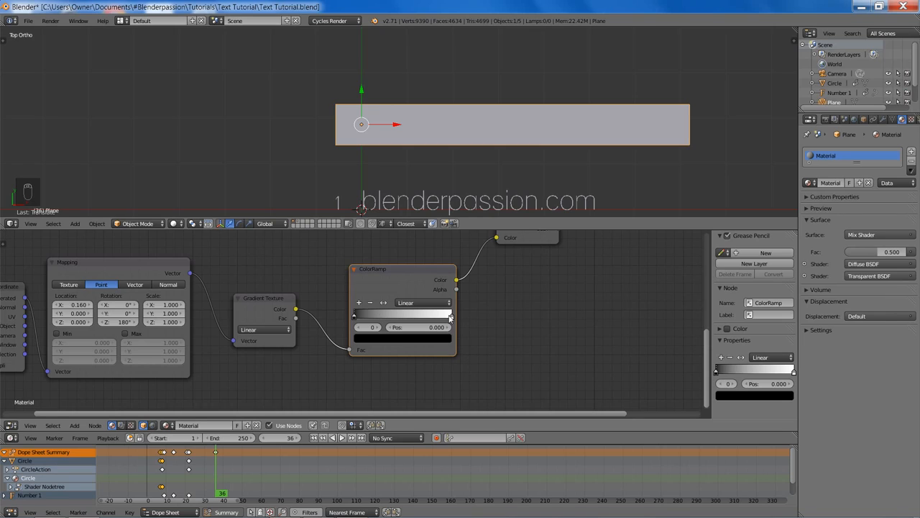
click(450, 318)
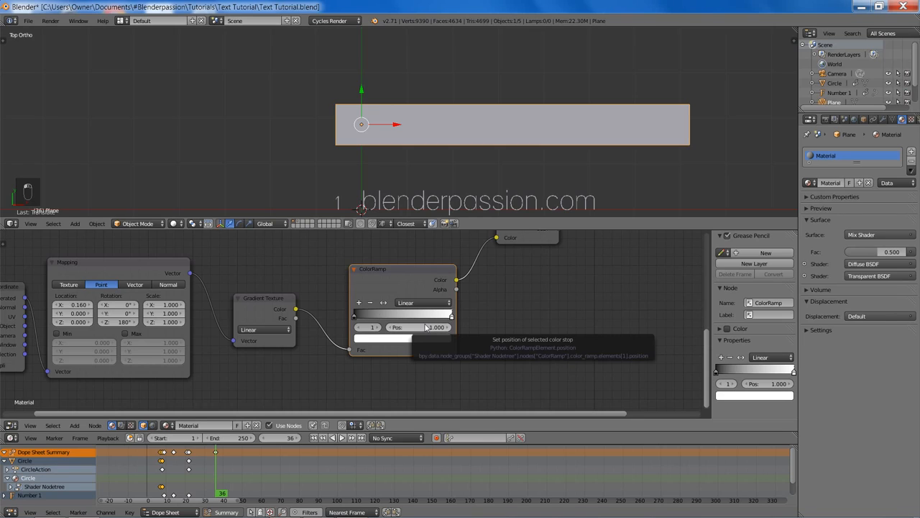
click(425, 327)
text(.141)
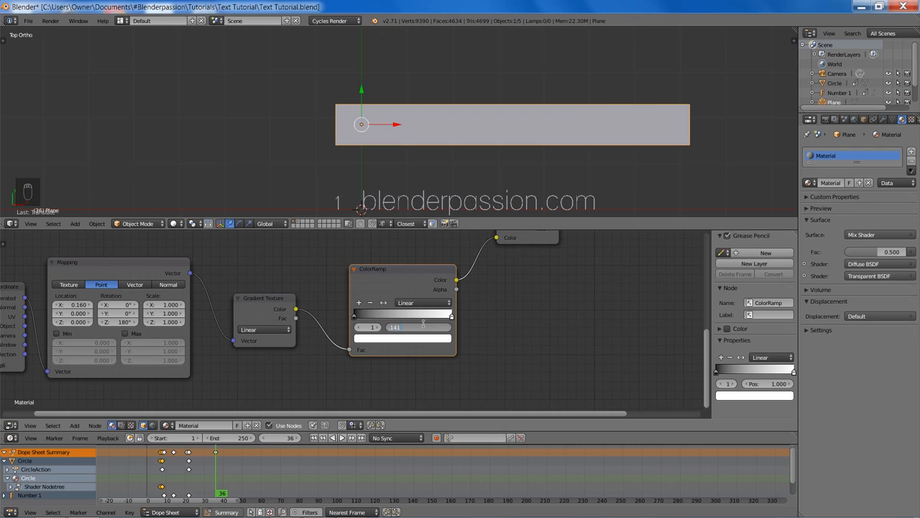
key(Return)
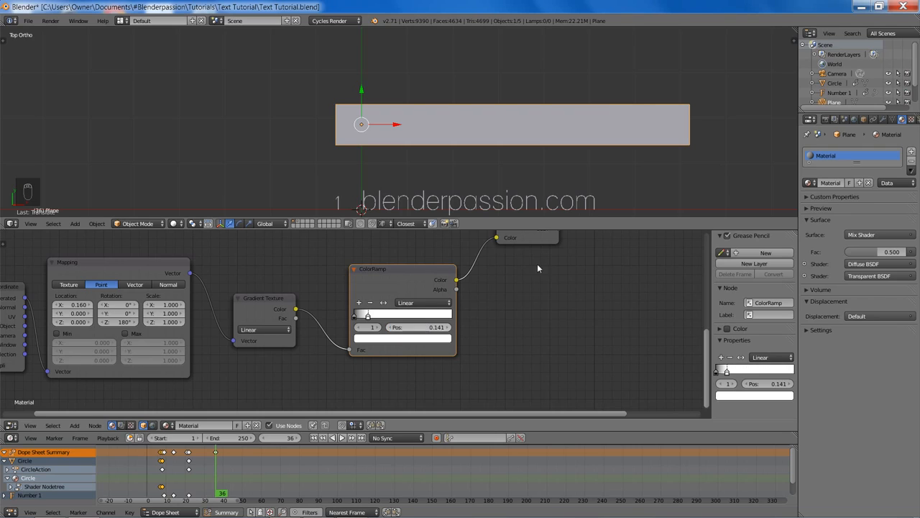
Examine the sharpened gradient edge on the title's first letters in rendered shading, and return to solid shading
key(shift+z)
scroll(362, 129, up, 3)
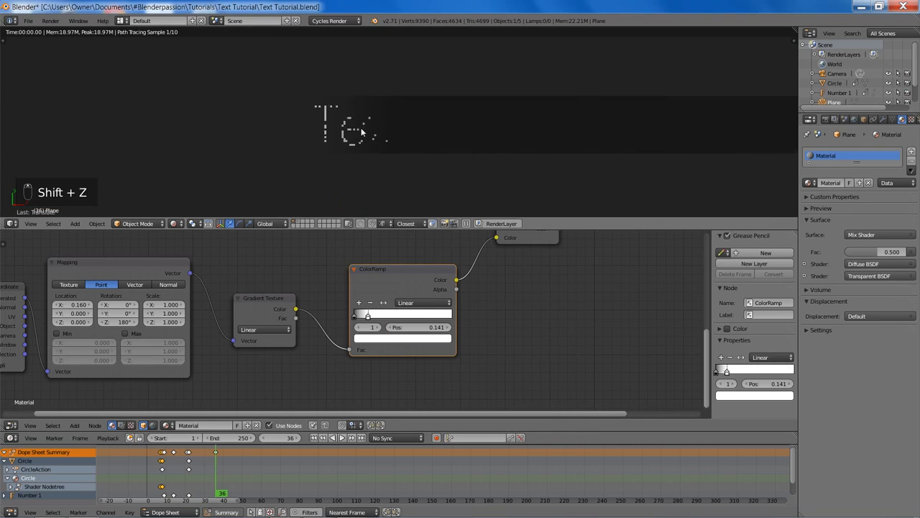
shift+middle_drag(326, 134, 407, 142)
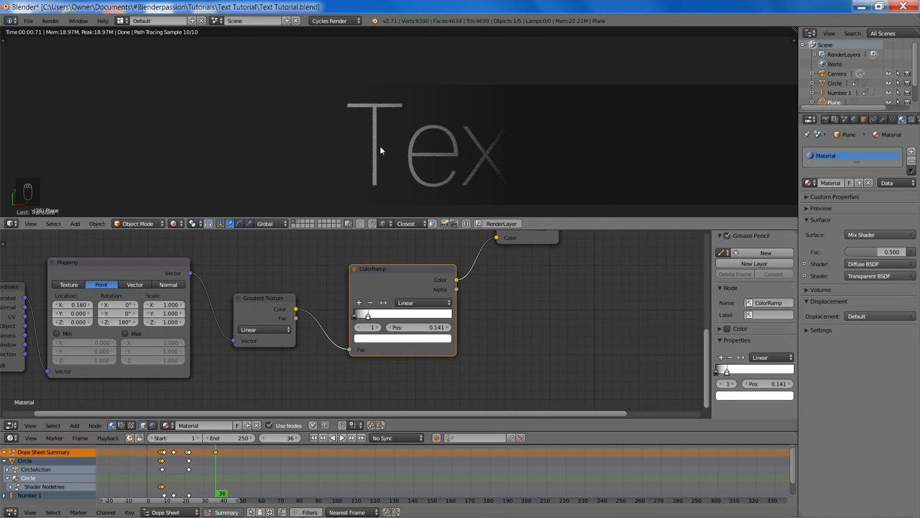
scroll(458, 145, down, 7)
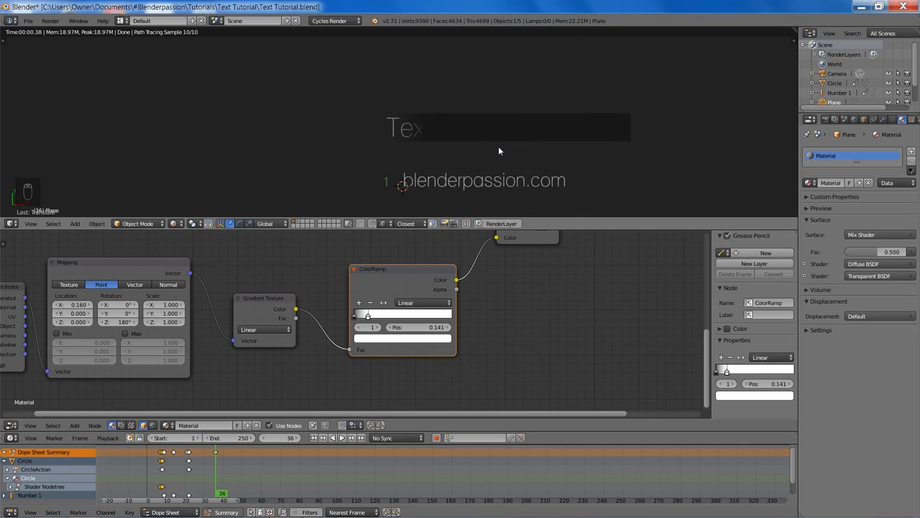
key(z)
key(z)
Try a Mix Shader factor of 0.118 in rendered shading, restore the factor to 0.5 and return to solid shading
middle_drag(530, 326, 533, 334)
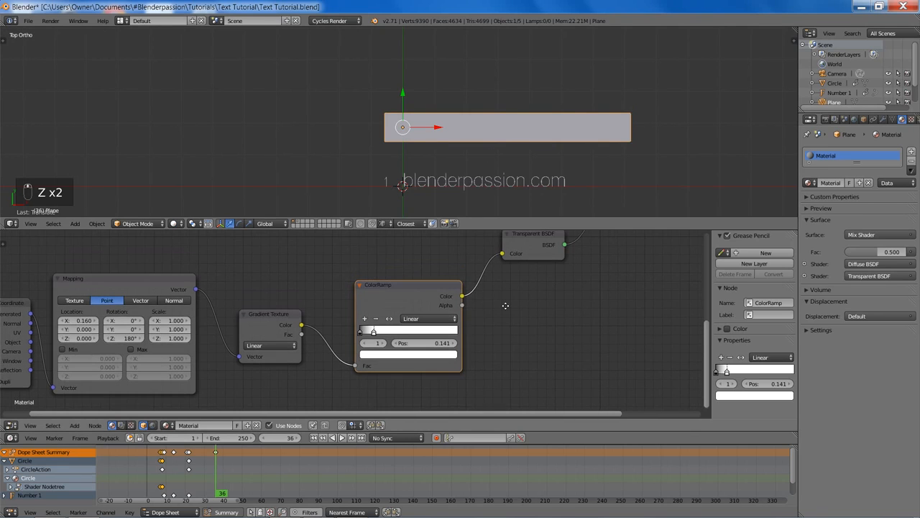
scroll(506, 306, down, 2)
key(shift+z)
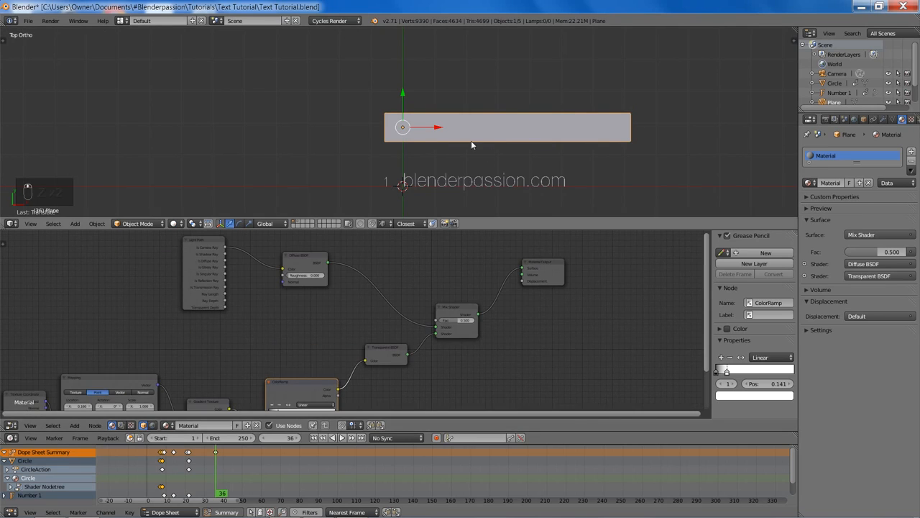
scroll(466, 320, up, 2)
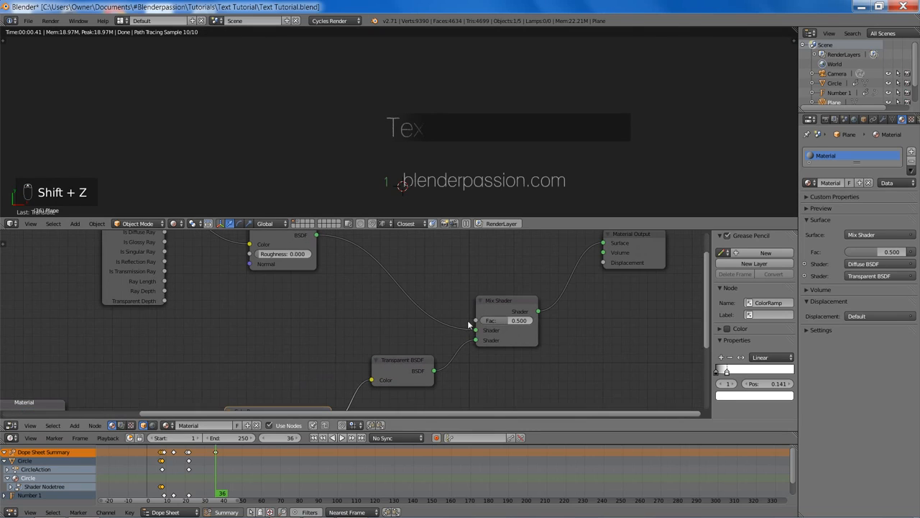
mouse_move(508, 321)
mouse_down()
mouse_move(527, 321)
mouse_move(483, 320)
mouse_move(492, 325)
mouse_up()
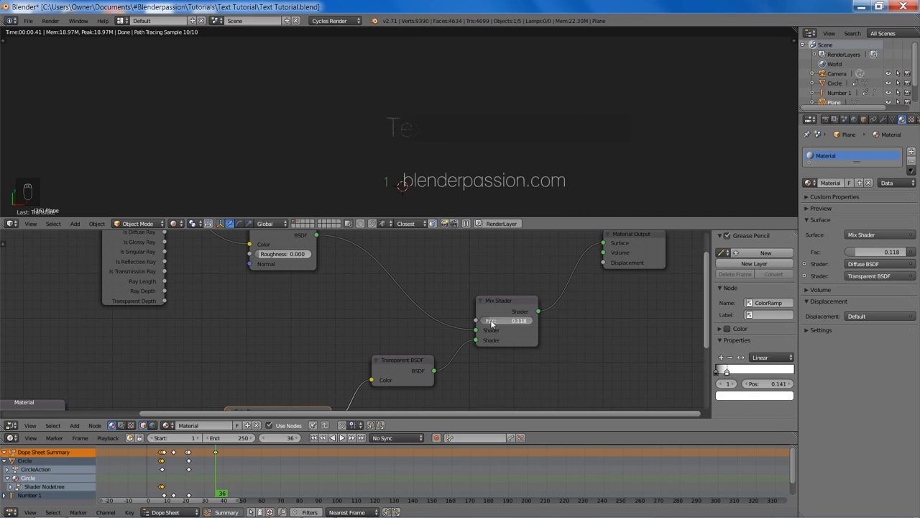
click(507, 318)
text(5)
key(Return)
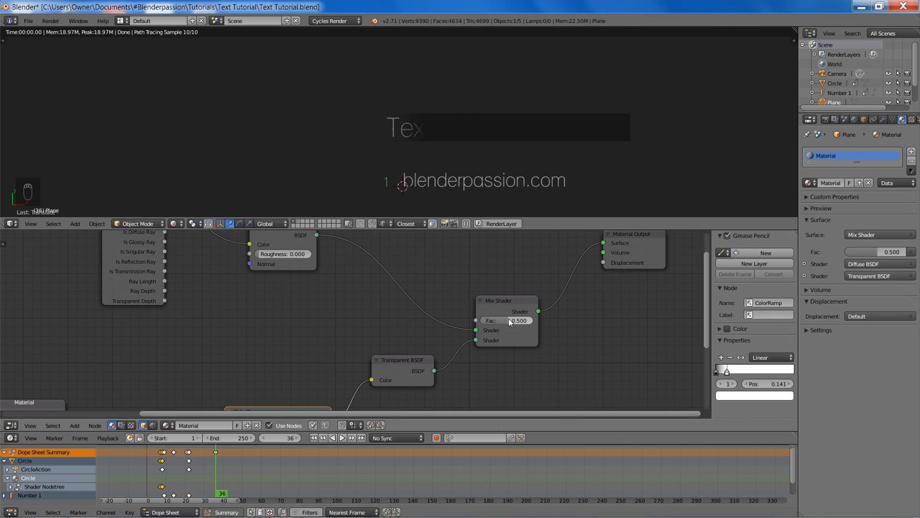
key(z)
key(z)
key(z)
middle_drag(350, 295, 399, 252)
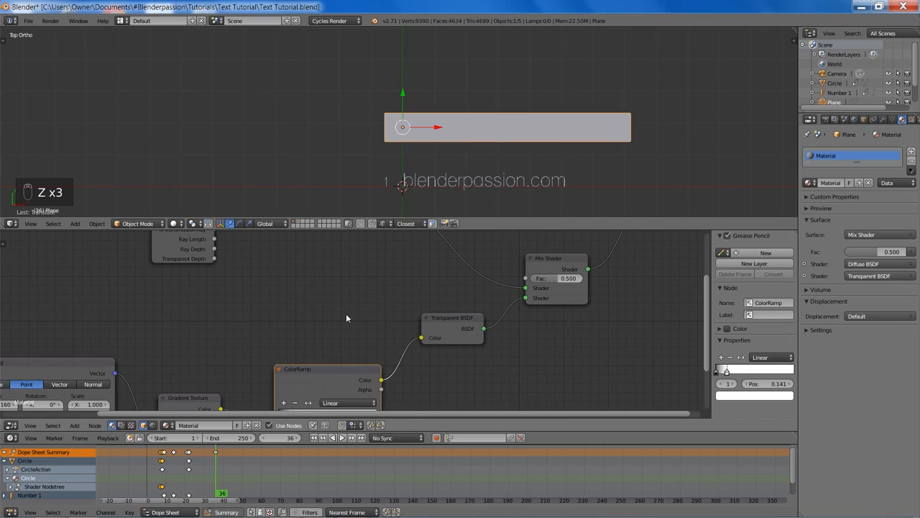
key(shift+a)
mouse_move(346, 315)
key(Escape)
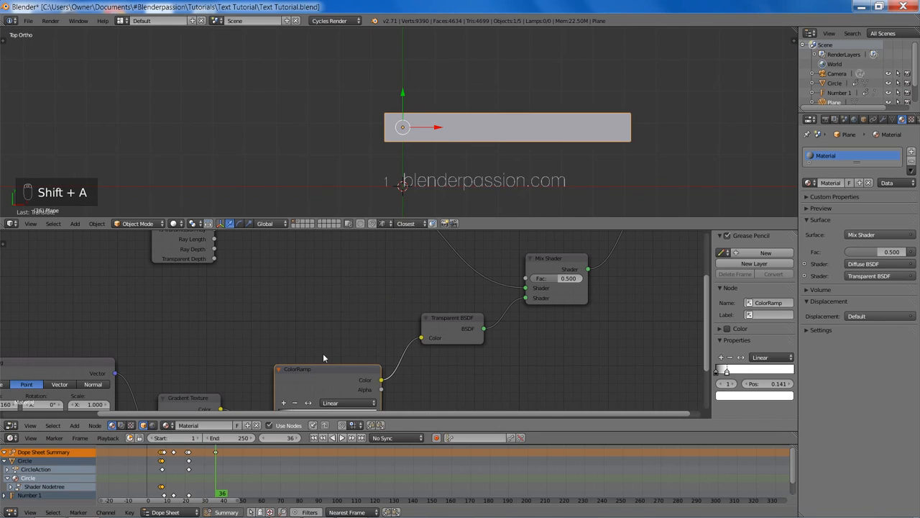
Connect the Gradient Texture's color output to the Mix Shader's factor and check the title in rendered shading
scroll(277, 348, down, 2)
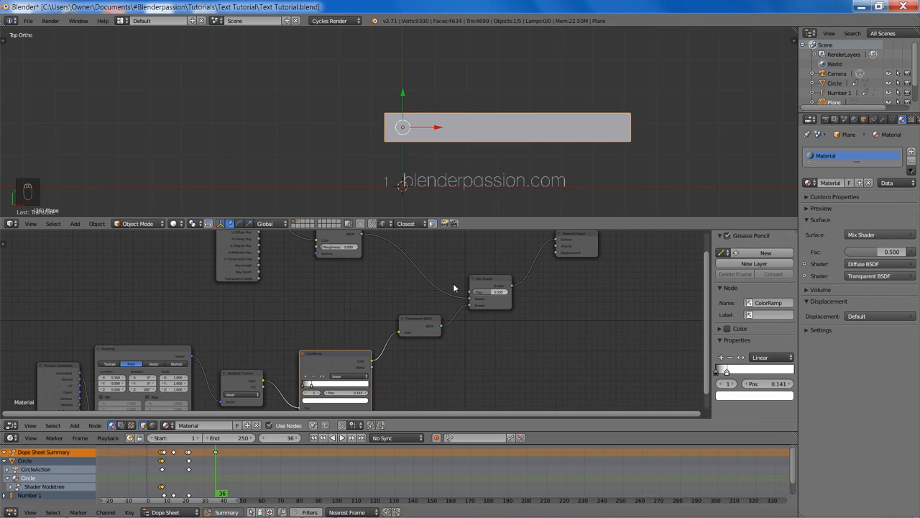
drag(247, 379, 472, 295)
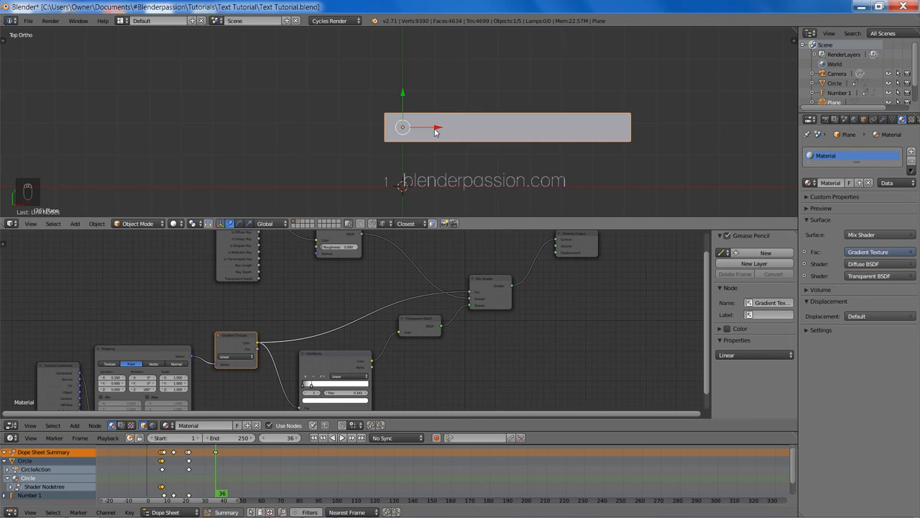
scroll(435, 132, up, 3)
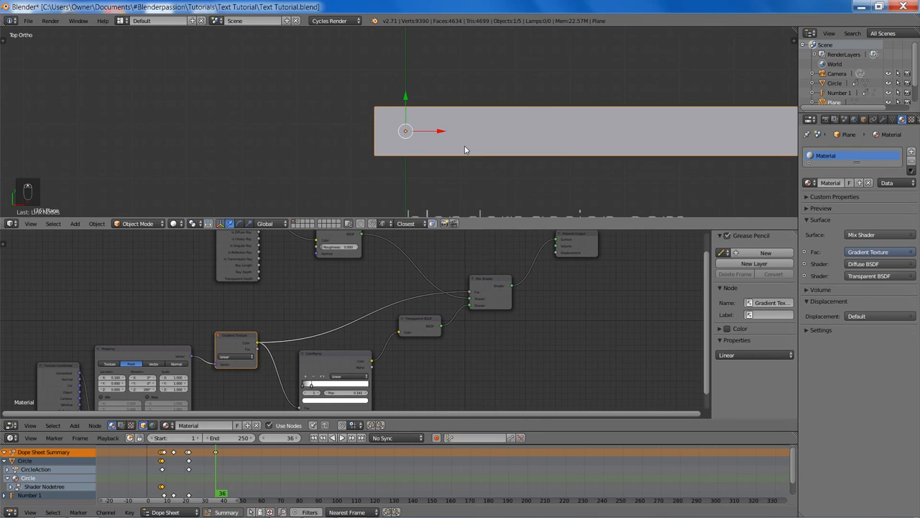
key(shift+z)
scroll(403, 133, up, 2)
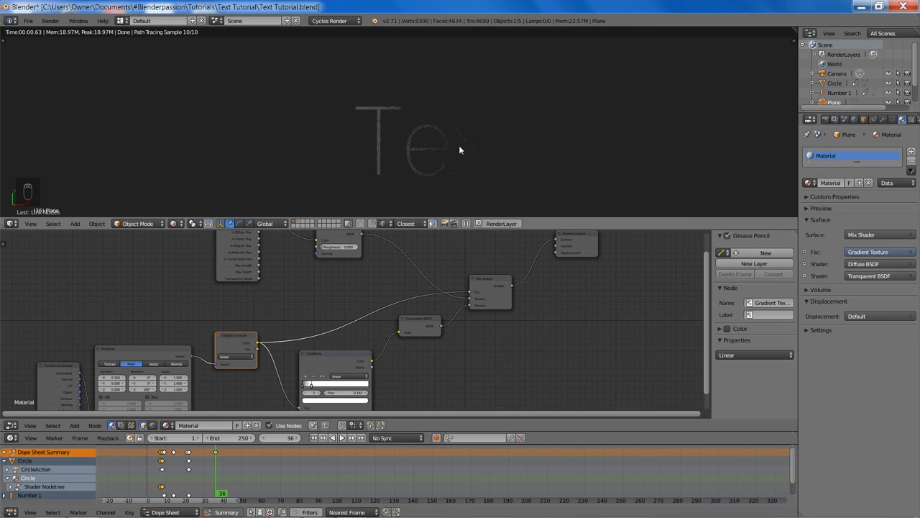
key(z)
key(z)
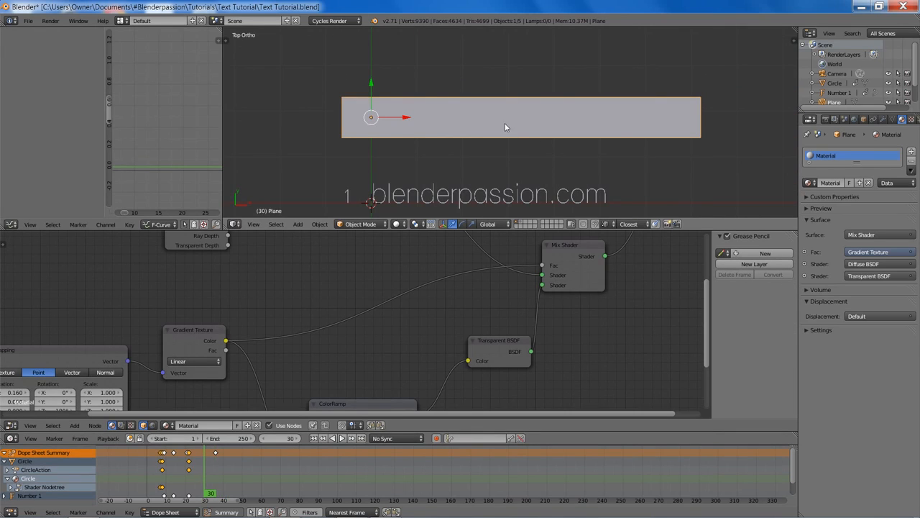
Examine the title's first letters in rendered shading, with a trial move of the plane along X
shift+middle_drag(520, 113, 565, 109)
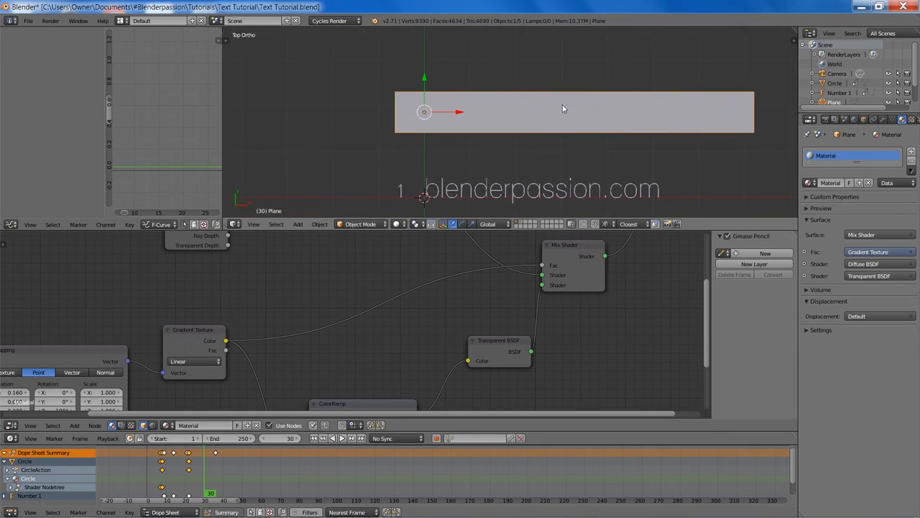
scroll(566, 108, up, 2)
scroll(546, 119, up, 2)
shift+middle_drag(489, 129, 633, 163)
scroll(633, 162, up, 2)
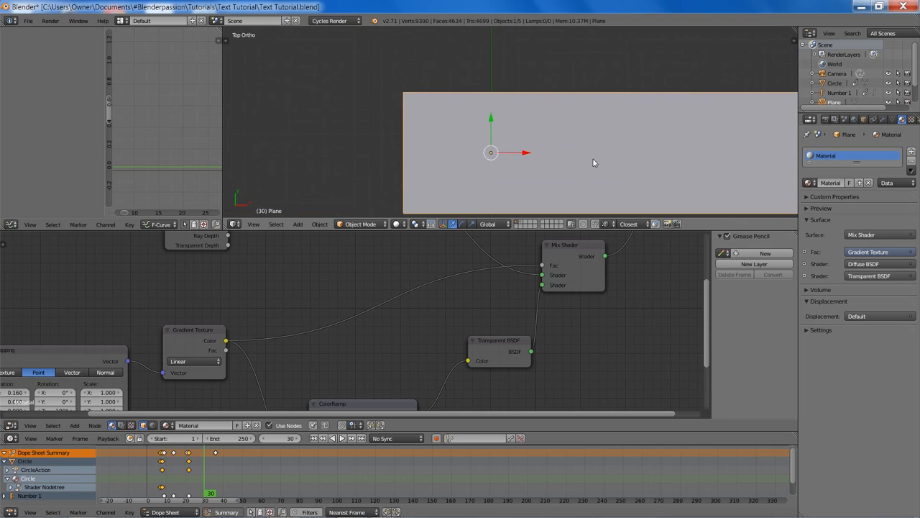
key(shift+z)
shift+middle_drag(537, 153, 502, 116)
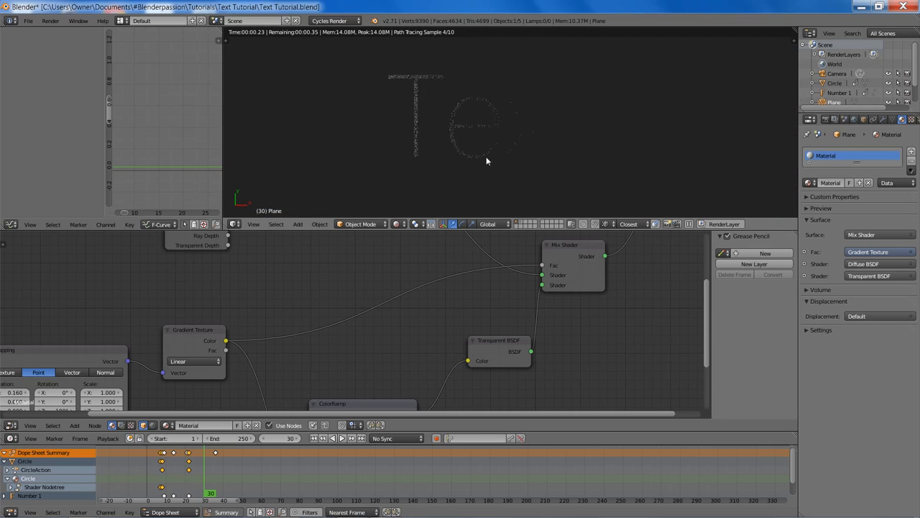
key(g)
key(x)
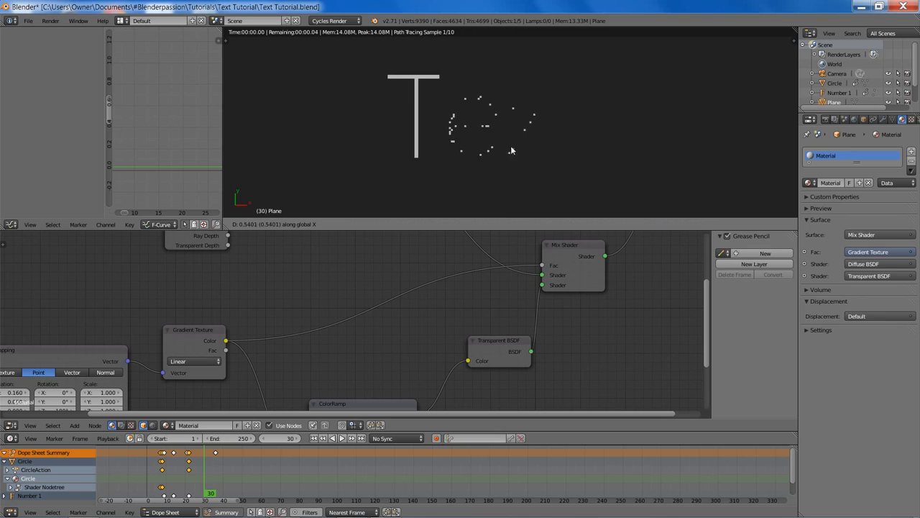
right_click(491, 145)
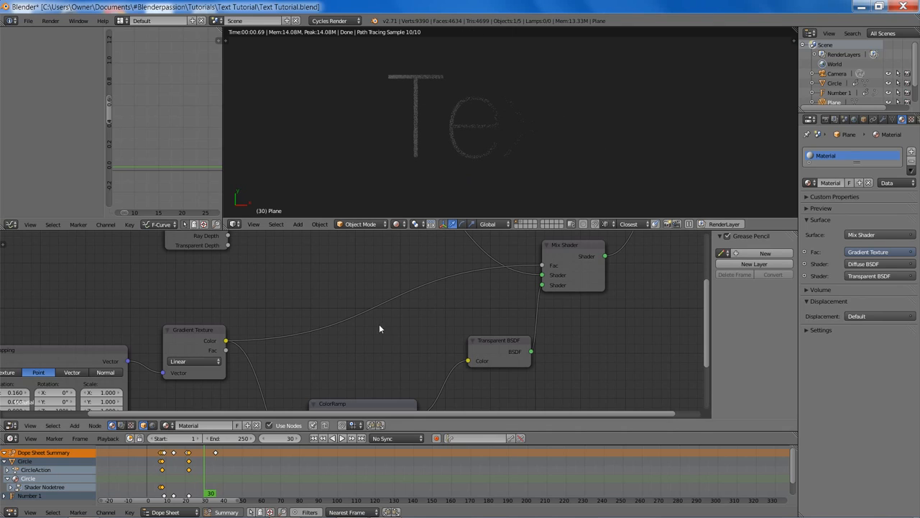
Insert a second ColorRamp node into the link between the Gradient Texture and the Mix Shader's factor
middle_drag(380, 329, 431, 303)
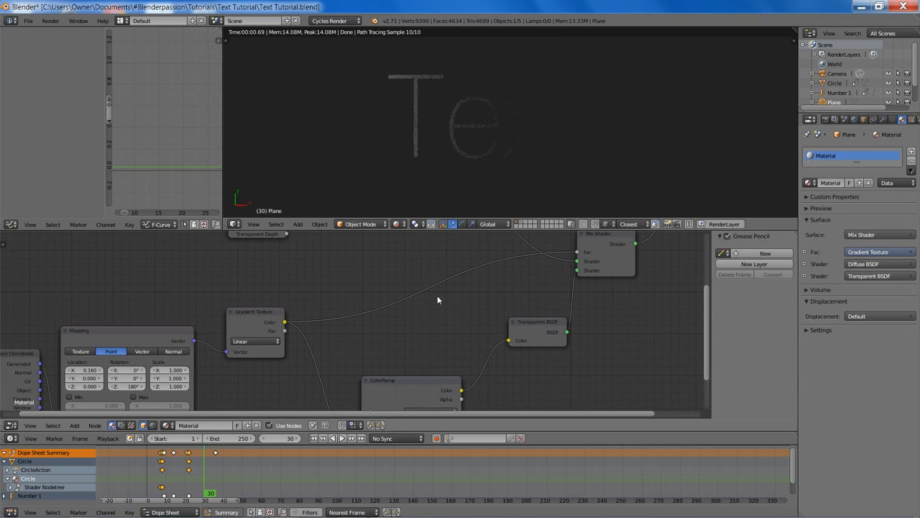
key(shift+a)
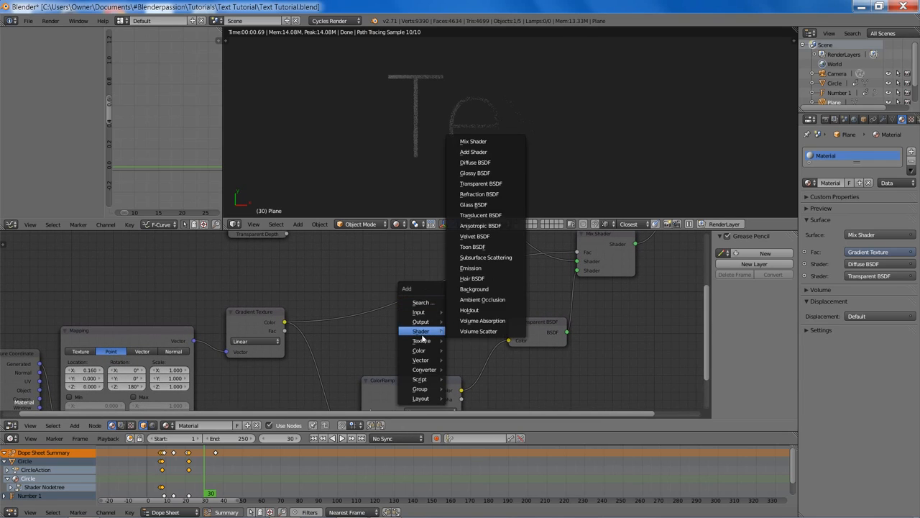
mouse_move(421, 351)
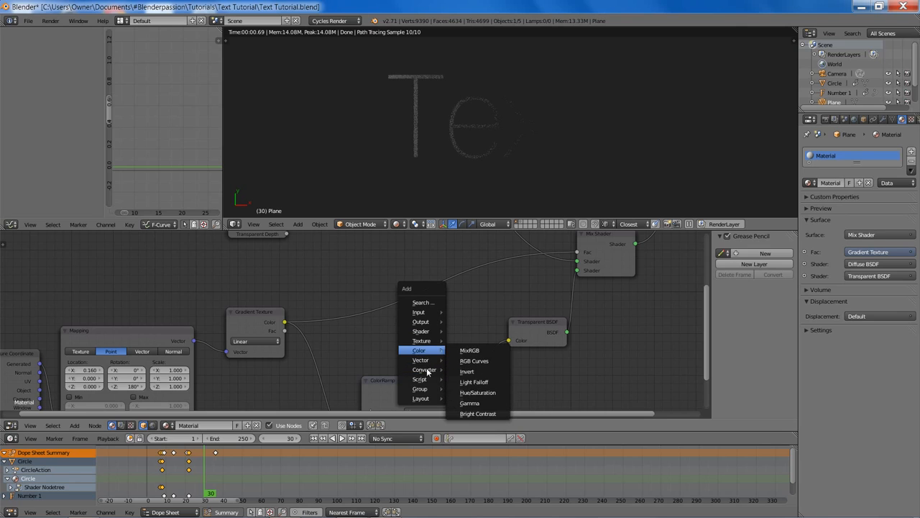
mouse_move(423, 369)
click(473, 380)
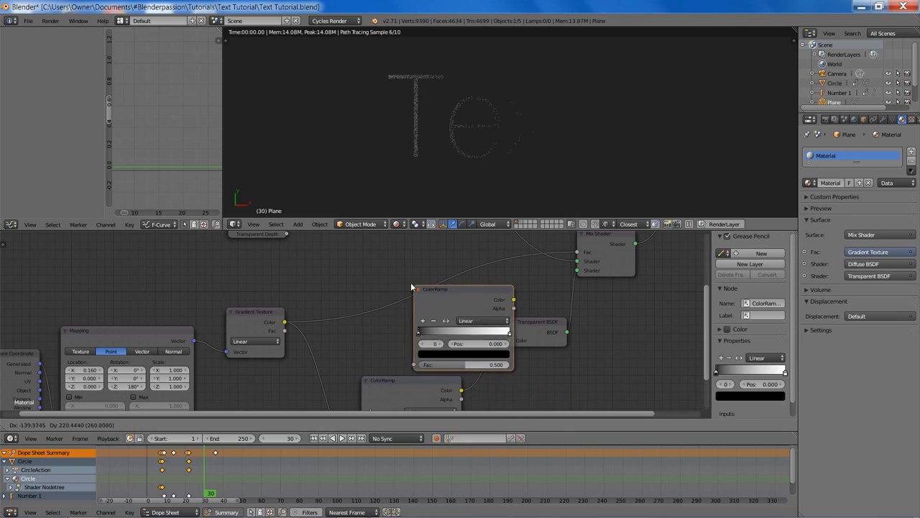
click(483, 283)
middle_drag(483, 283, 485, 317)
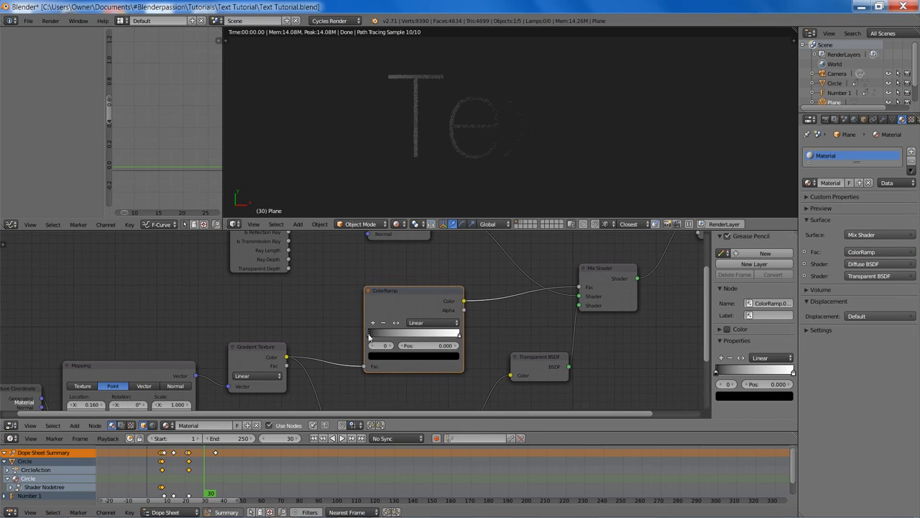
Set the position of the new ColorRamp's black stop to 0.068 and return to solid shading
click(431, 345)
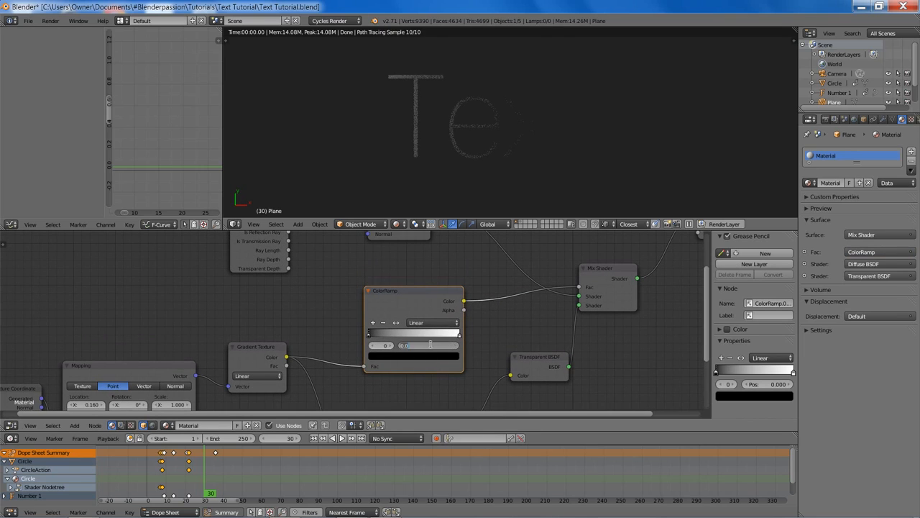
key(BackSpace)
text(0.068)
key(Return)
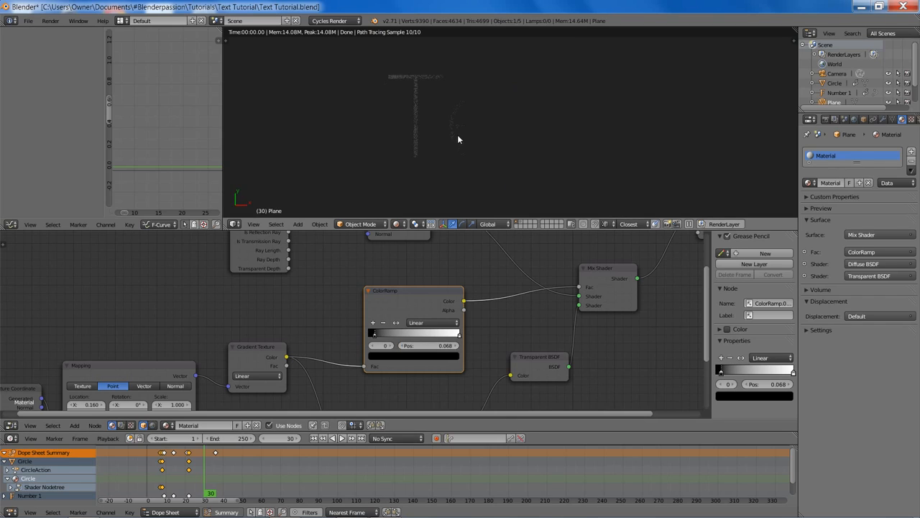
key(z)
key(z)
In edit mode, move the plane's edge beside the title's first letter along X, away from the text
scroll(482, 146, down, 2)
key(Tab)
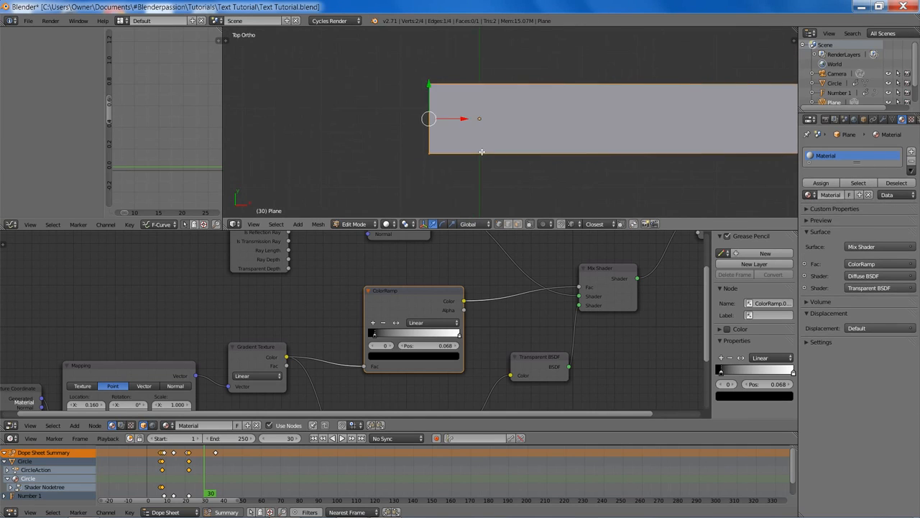
key(z)
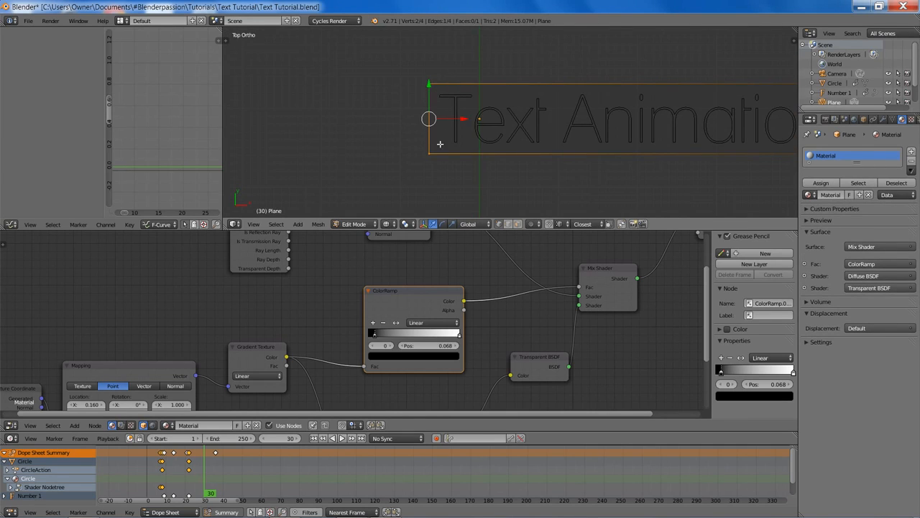
key(g)
key(x)
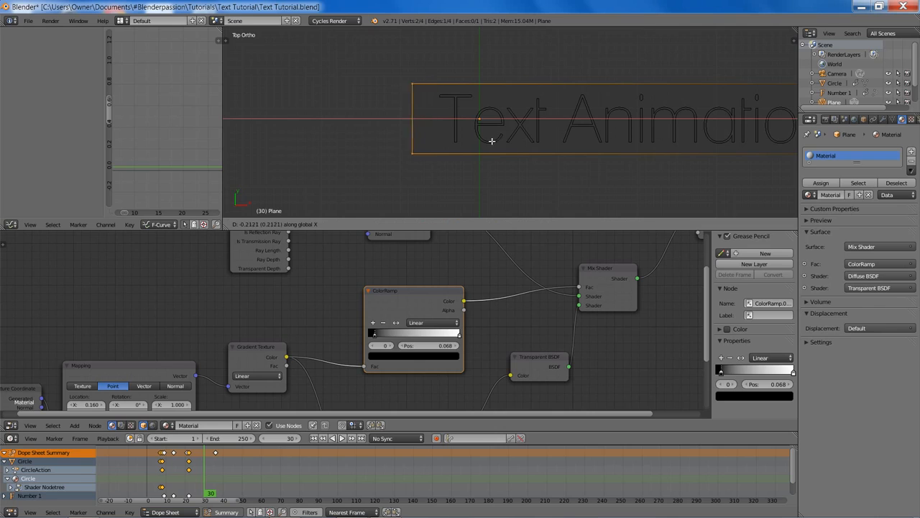
click(476, 122)
Readjust the plane's starting edge along X against the rendered title, and return to object mode
key(shift+z)
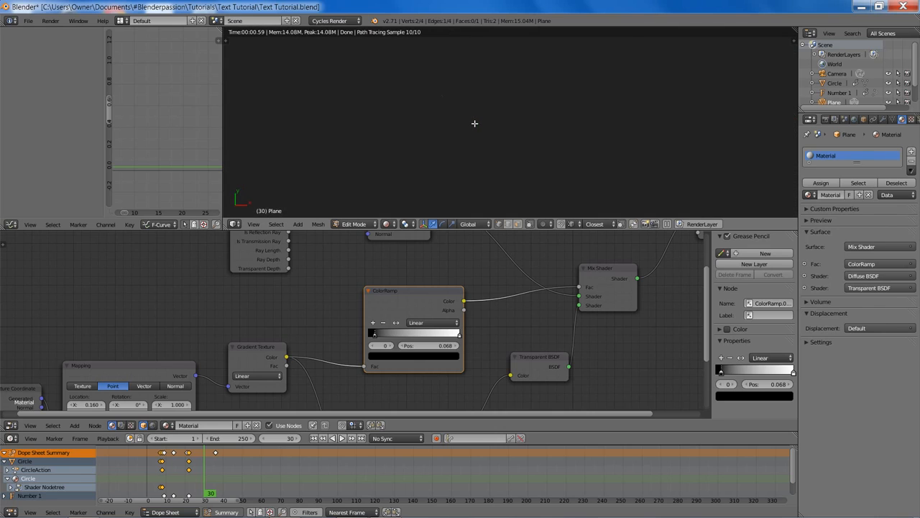
key(g)
key(x)
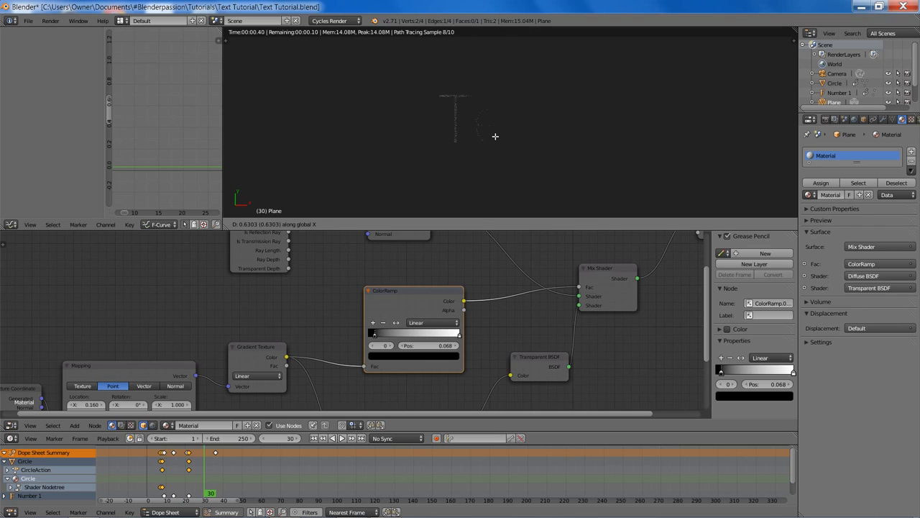
click(474, 140)
key(z)
key(z)
scroll(477, 140, down, 4)
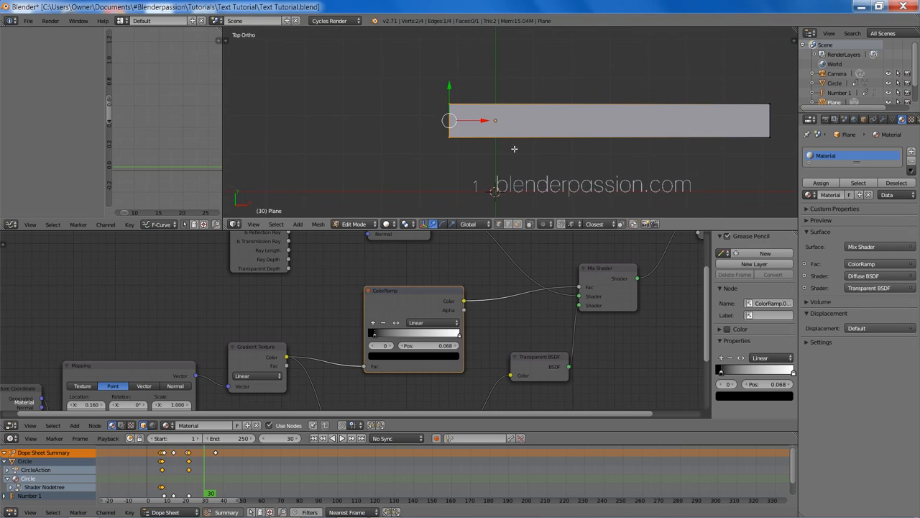
shift+middle_drag(514, 149, 509, 127)
key(Tab)
Select the circle around the number 1 and the keyframes of its growth curve
scroll(522, 125, up, 3)
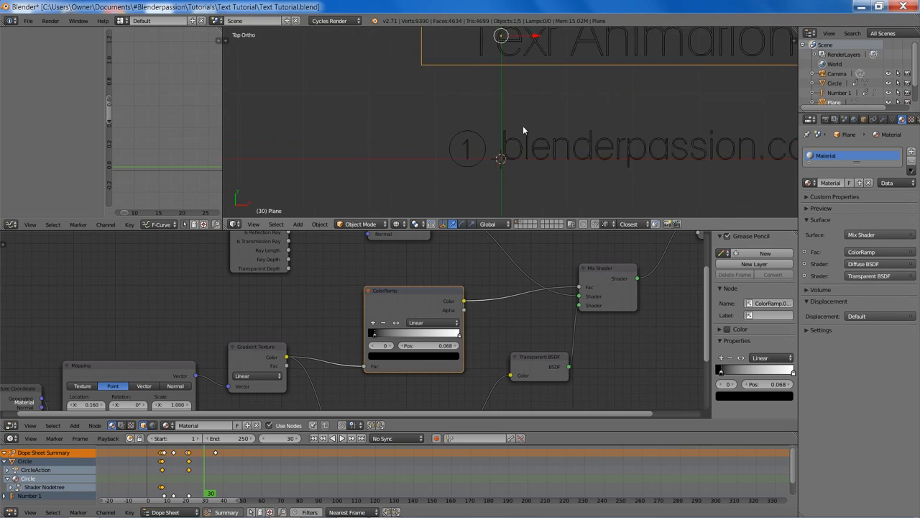
scroll(491, 149, up, 3)
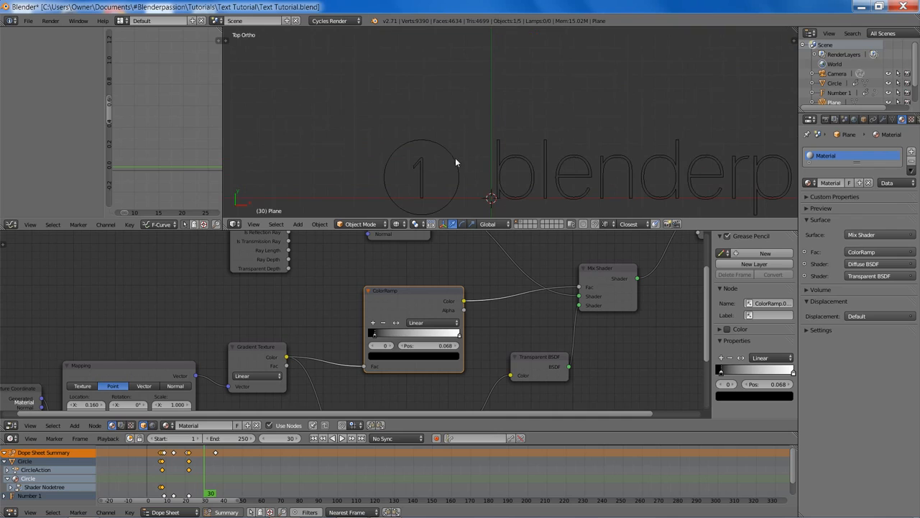
right_click(398, 146)
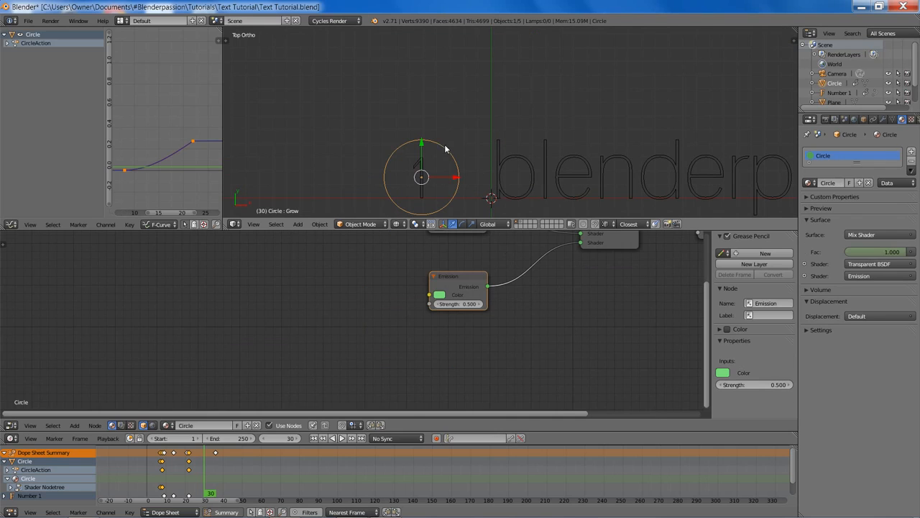
scroll(155, 144, up, 2)
middle_drag(155, 144, 170, 165)
key(a)
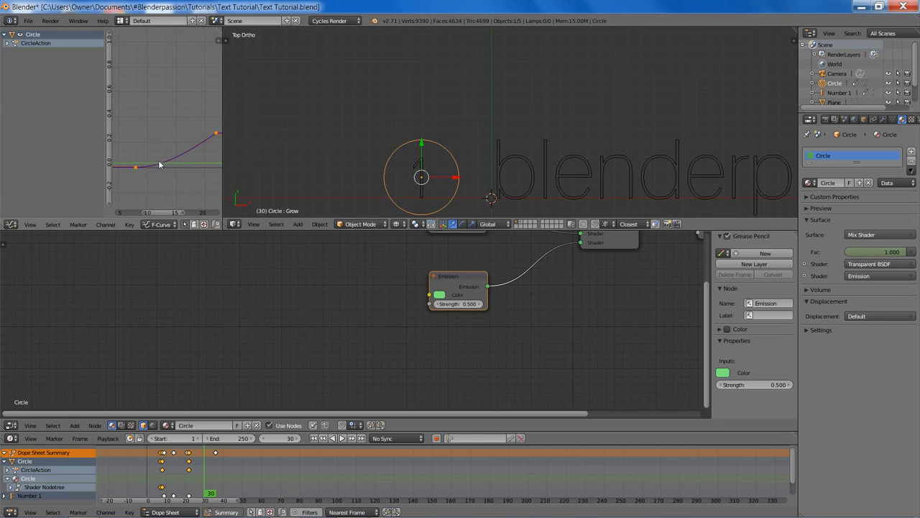
Try Quintic interpolation on the circle's growth keyframes and settle on Sinusoidal
key(t)
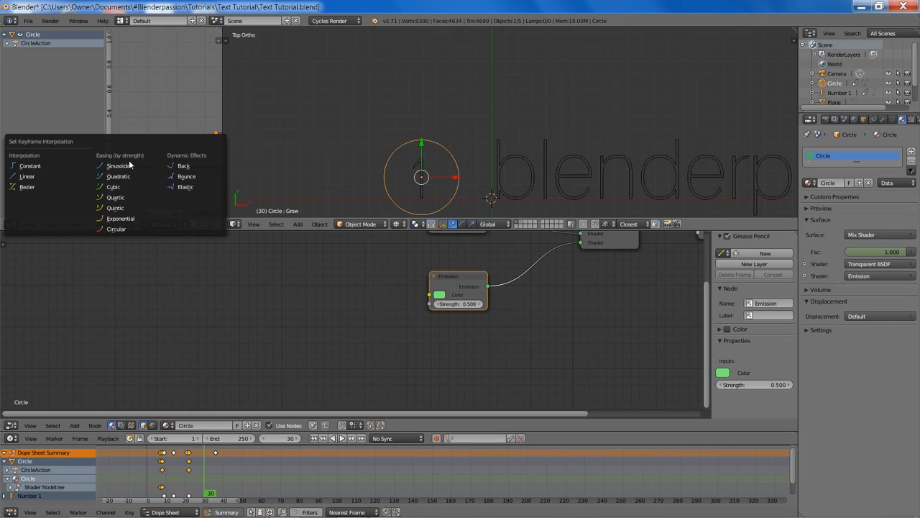
click(118, 207)
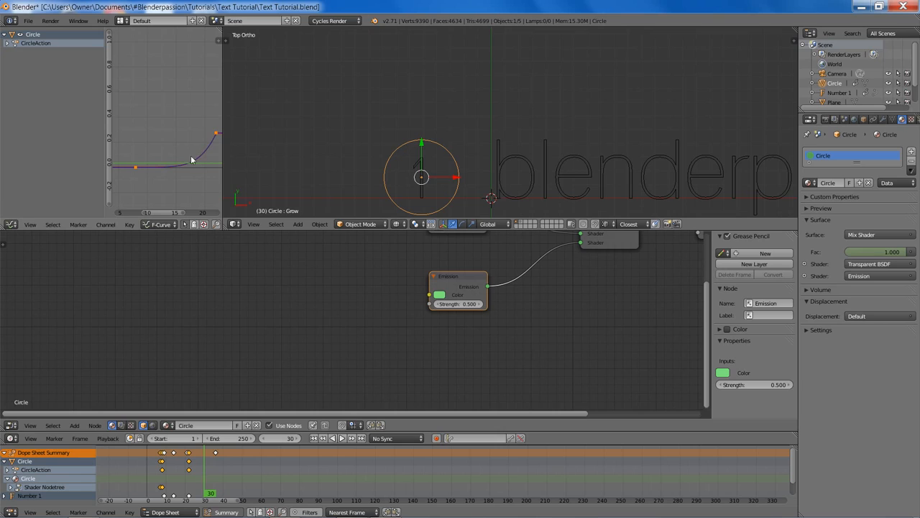
middle_drag(208, 130, 196, 129)
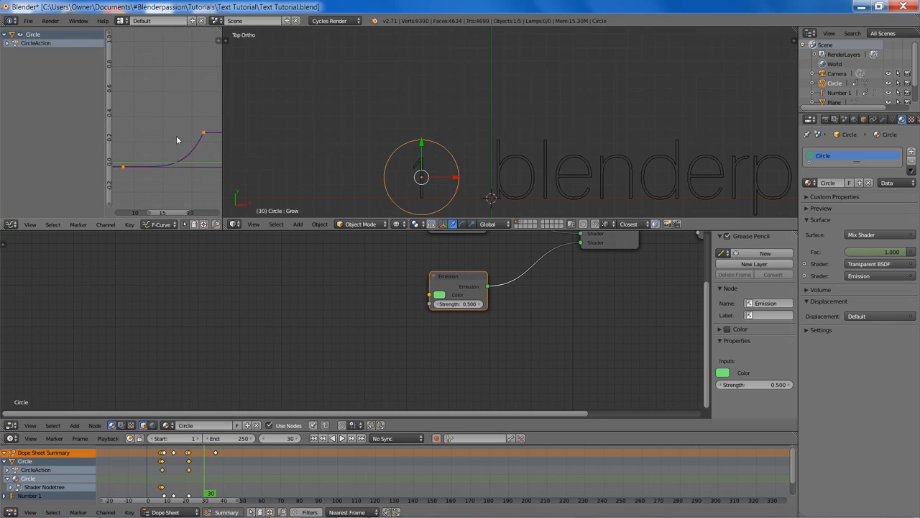
key(t)
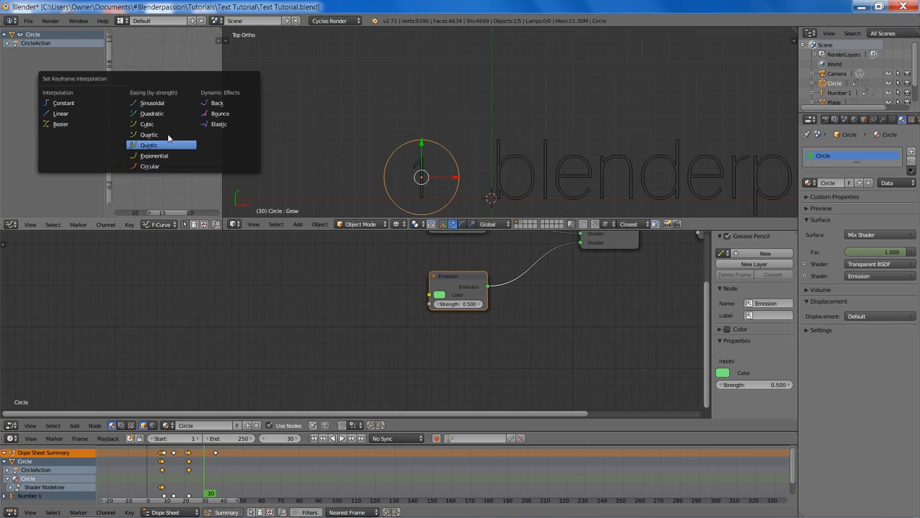
click(154, 104)
middle_drag(154, 104, 151, 98)
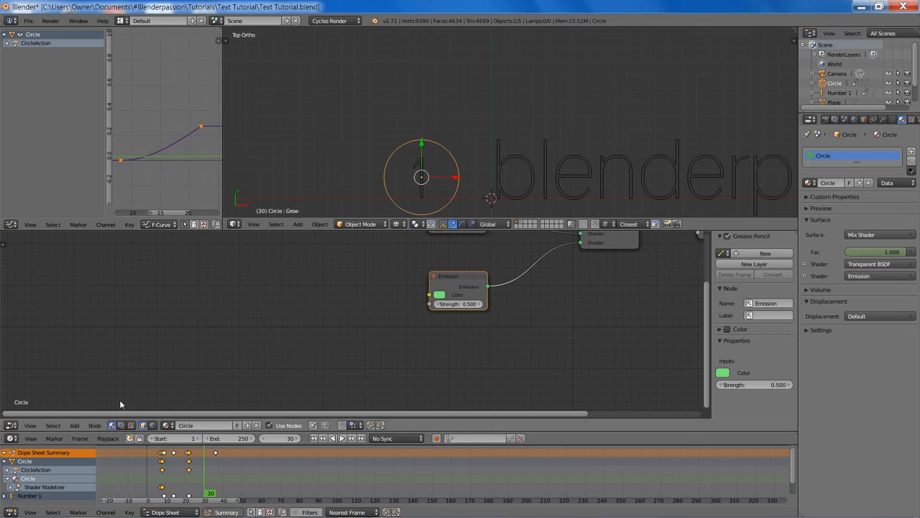
Scrub through the circle's growth animation to frame 20
click(162, 456)
drag(165, 455, 189, 462)
scroll(518, 131, down, 3)
mouse_move(518, 130)
middle_down()
mouse_move(529, 132)
mouse_move(504, 146)
mouse_move(524, 135)
middle_up()
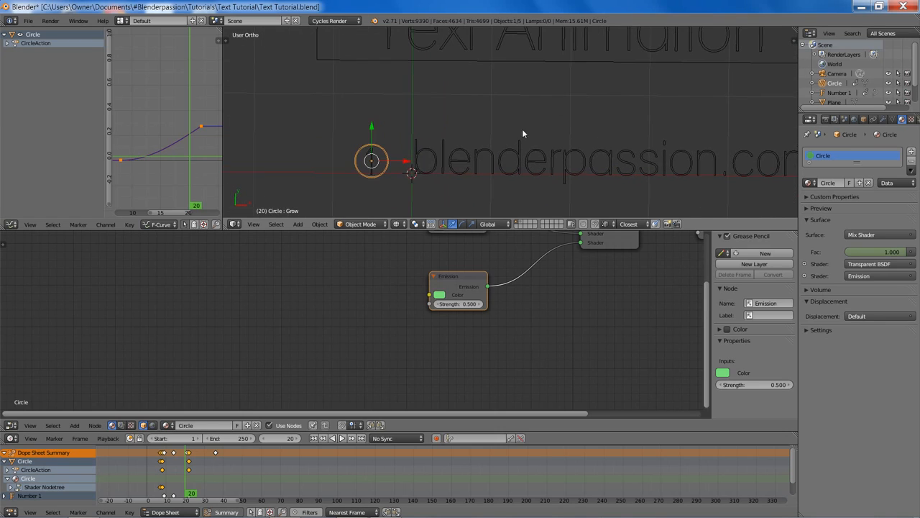